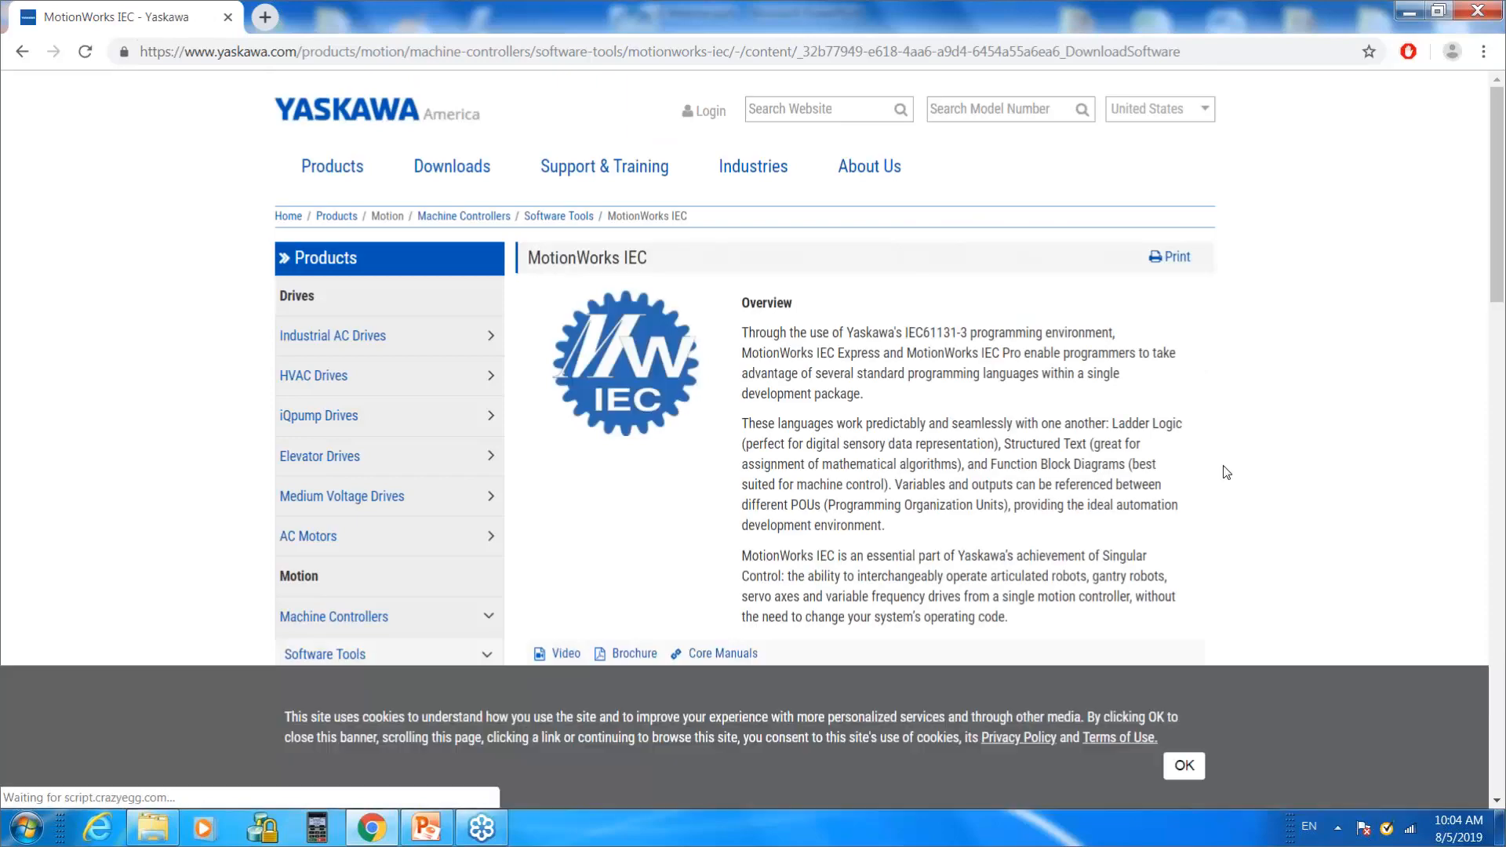
Step: Accept the site's cookie notice and open the RN.MWIEC.33 release notes for MotionWorks IEC version 3.6.0
click(1199, 768)
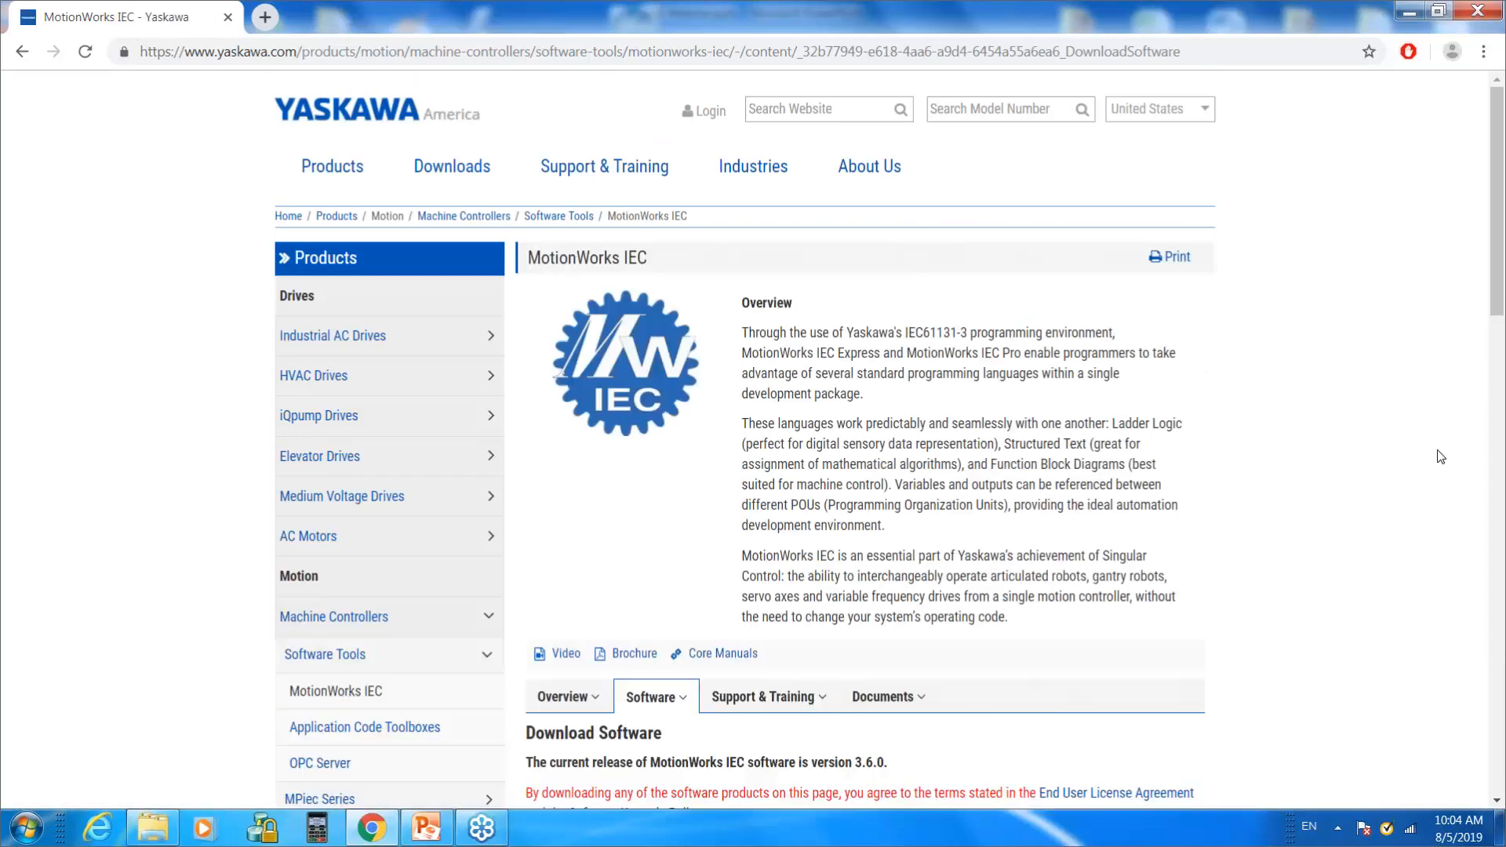
click(1499, 802)
scroll(1498, 802, down, 5)
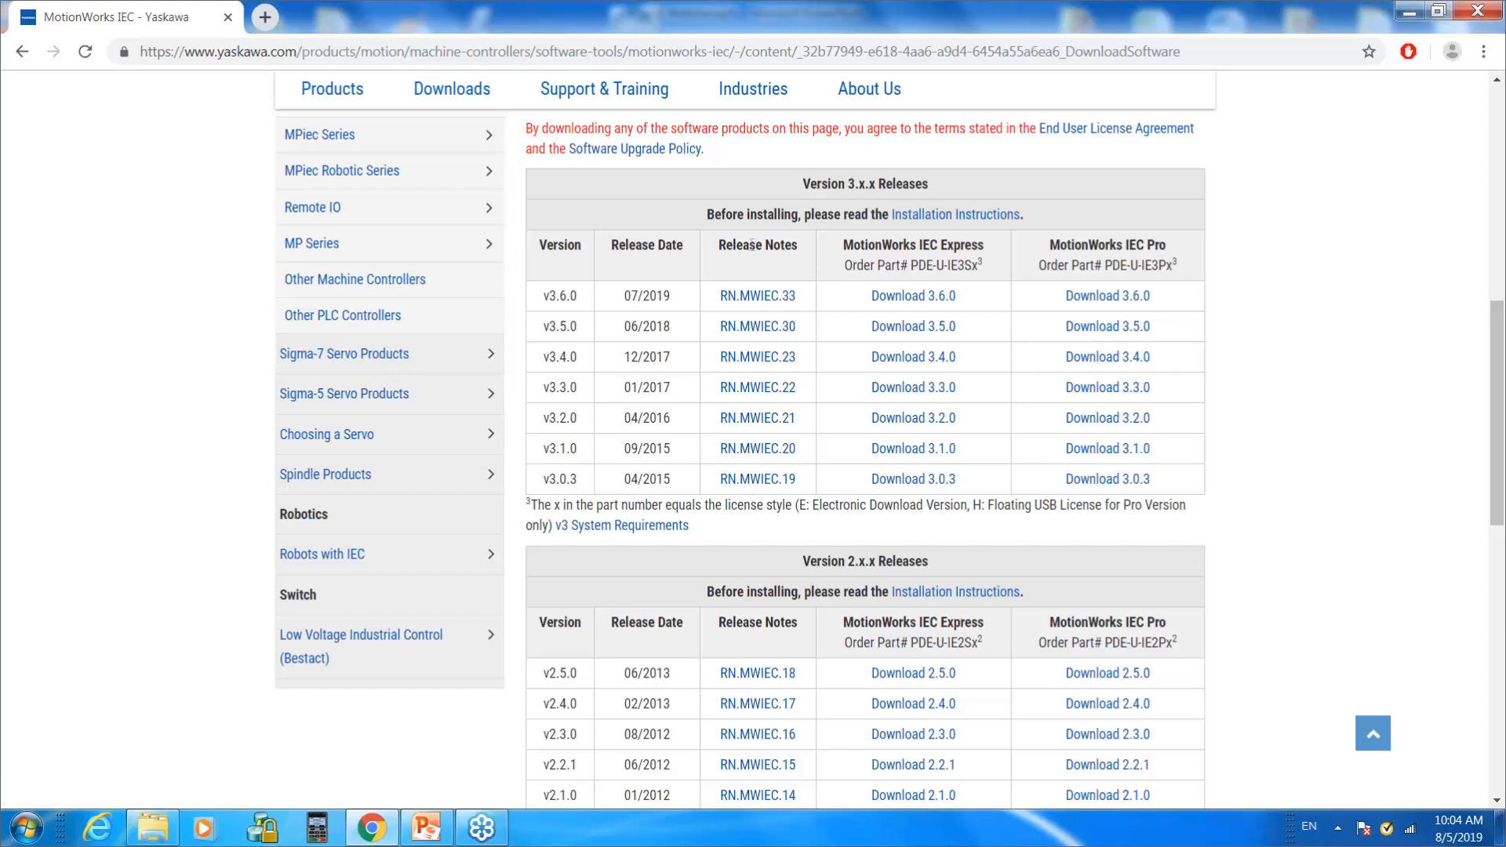
click(758, 296)
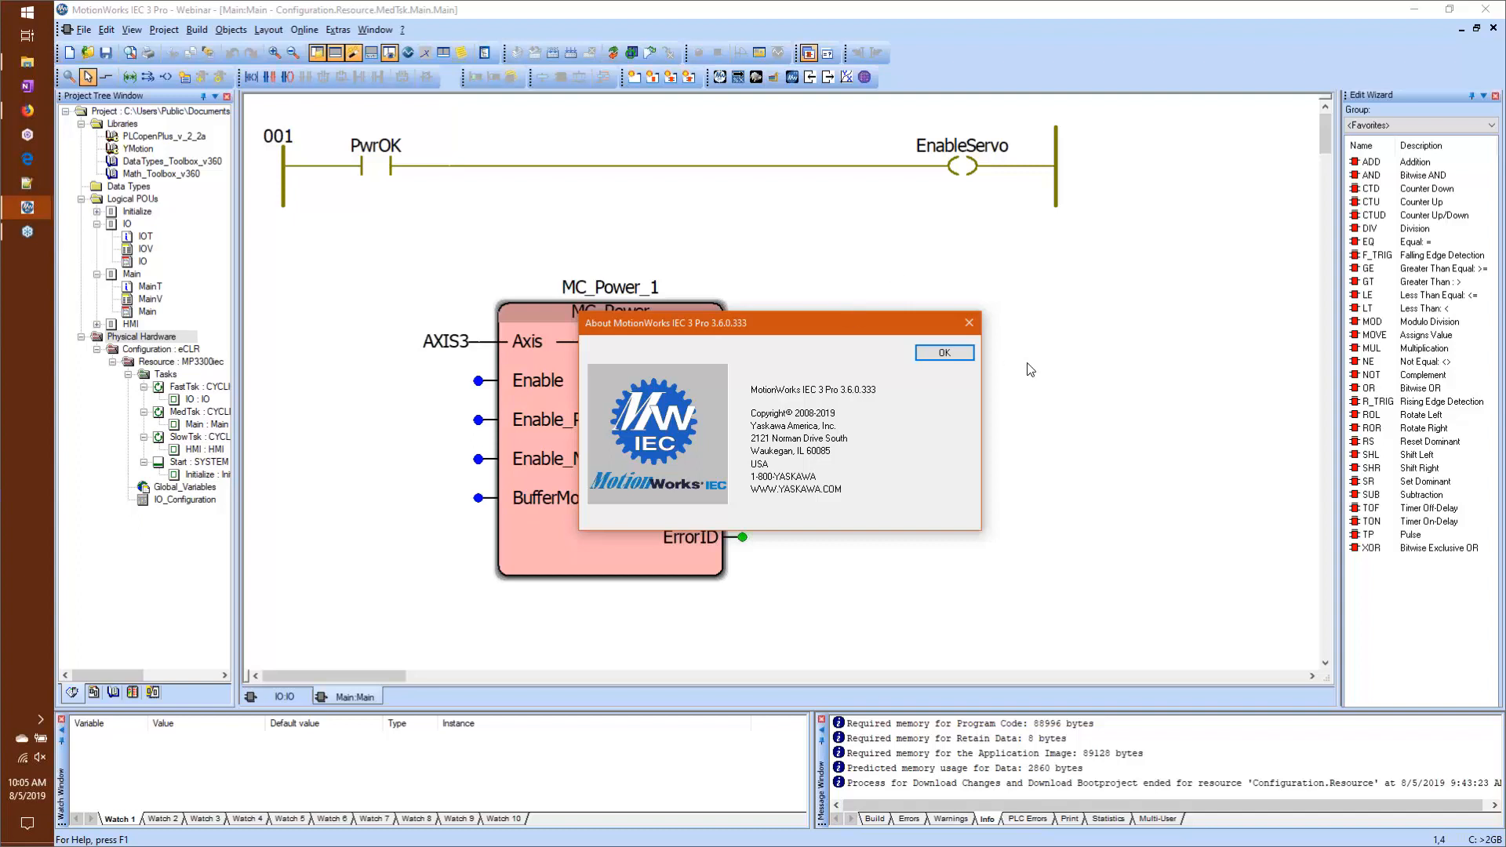
Step: Dismiss the version information, start inserting a user library into the project and browse to the Libraries_Dev folder
click(957, 353)
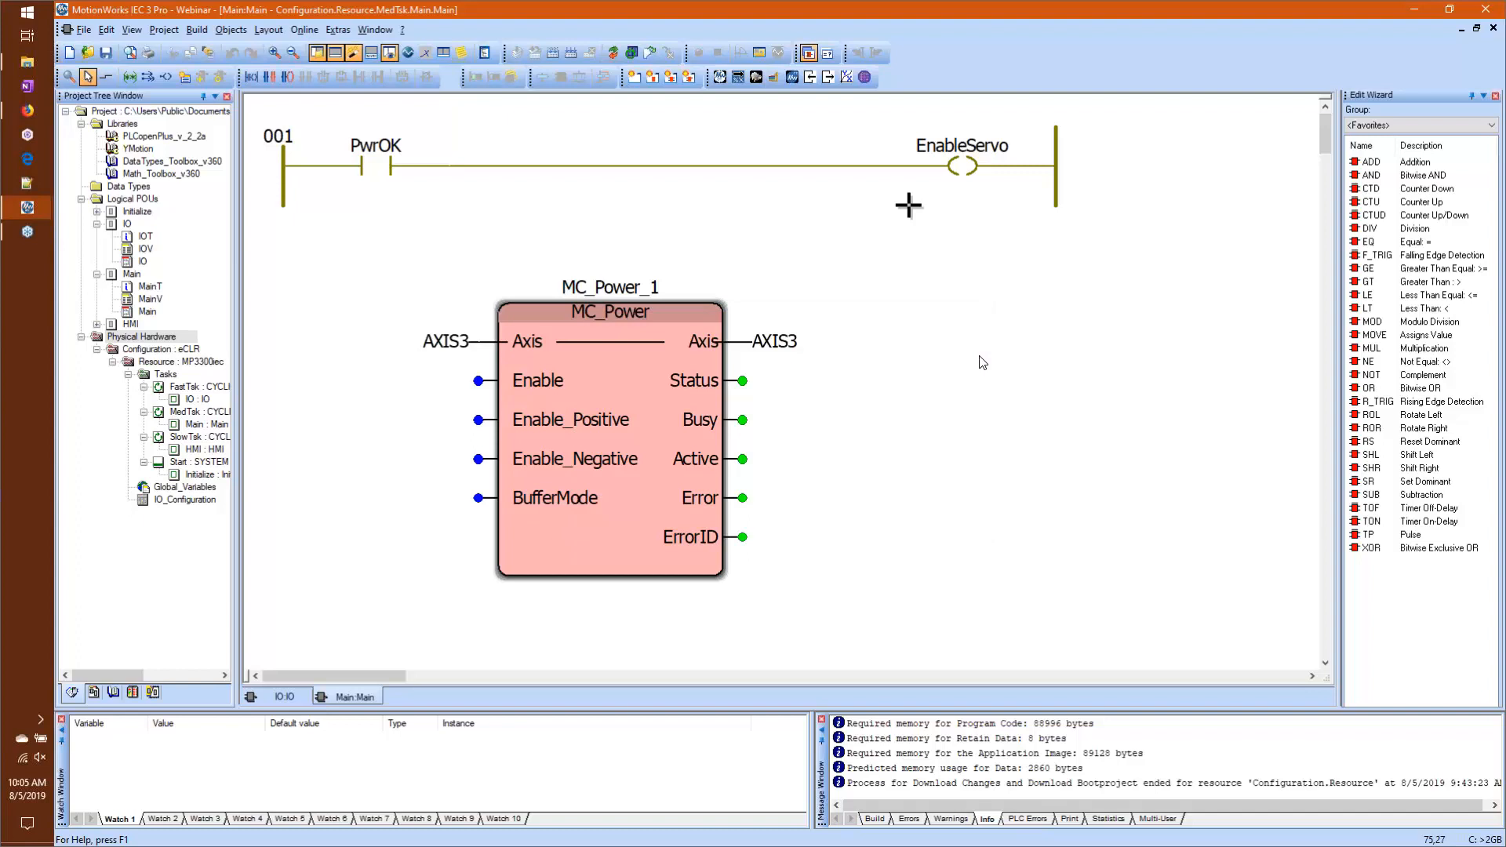
right_click(121, 128)
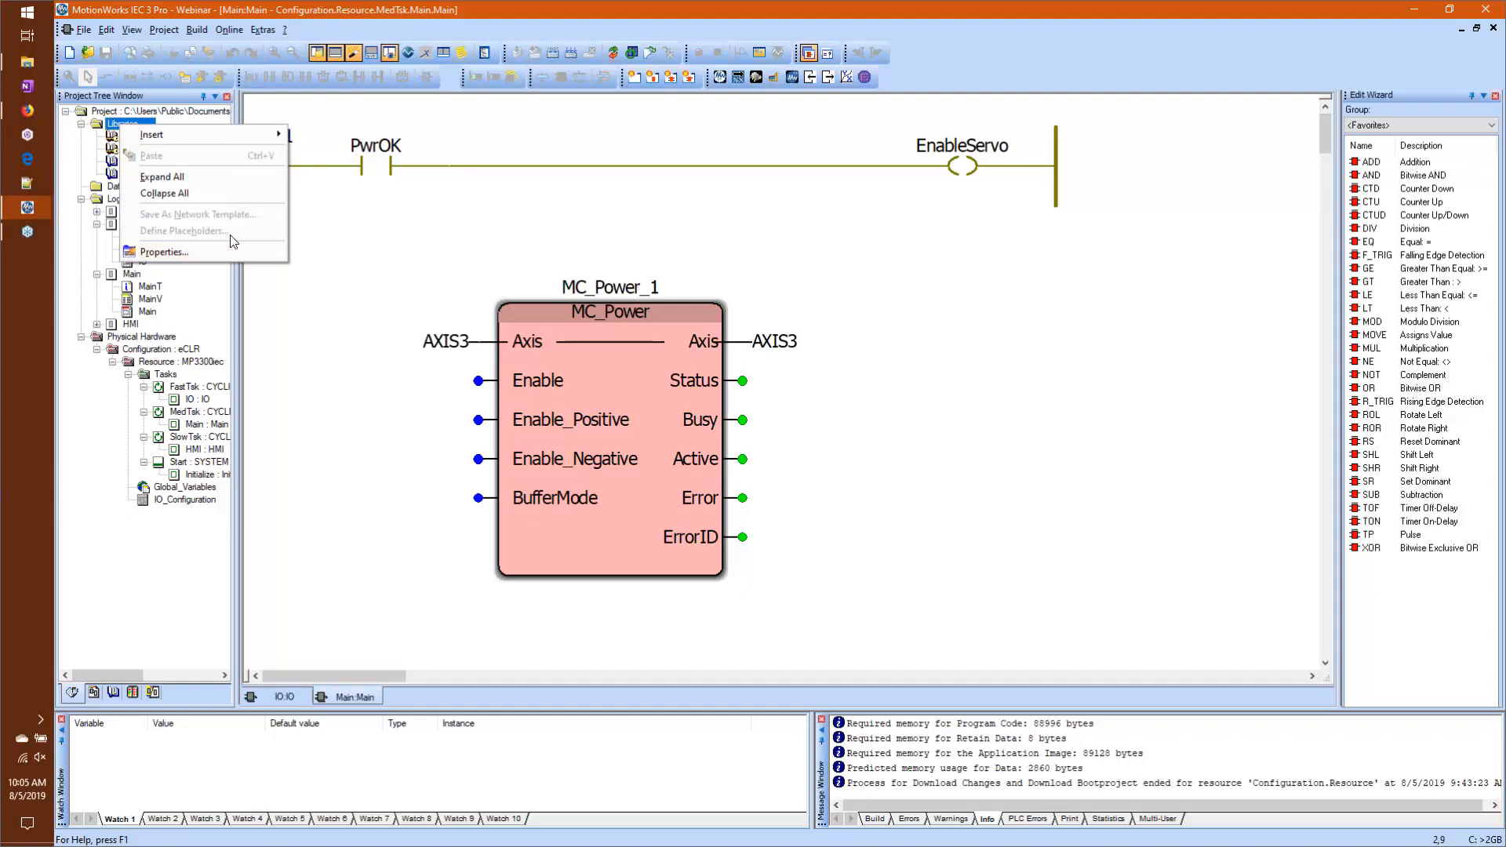
mouse_move(227, 132)
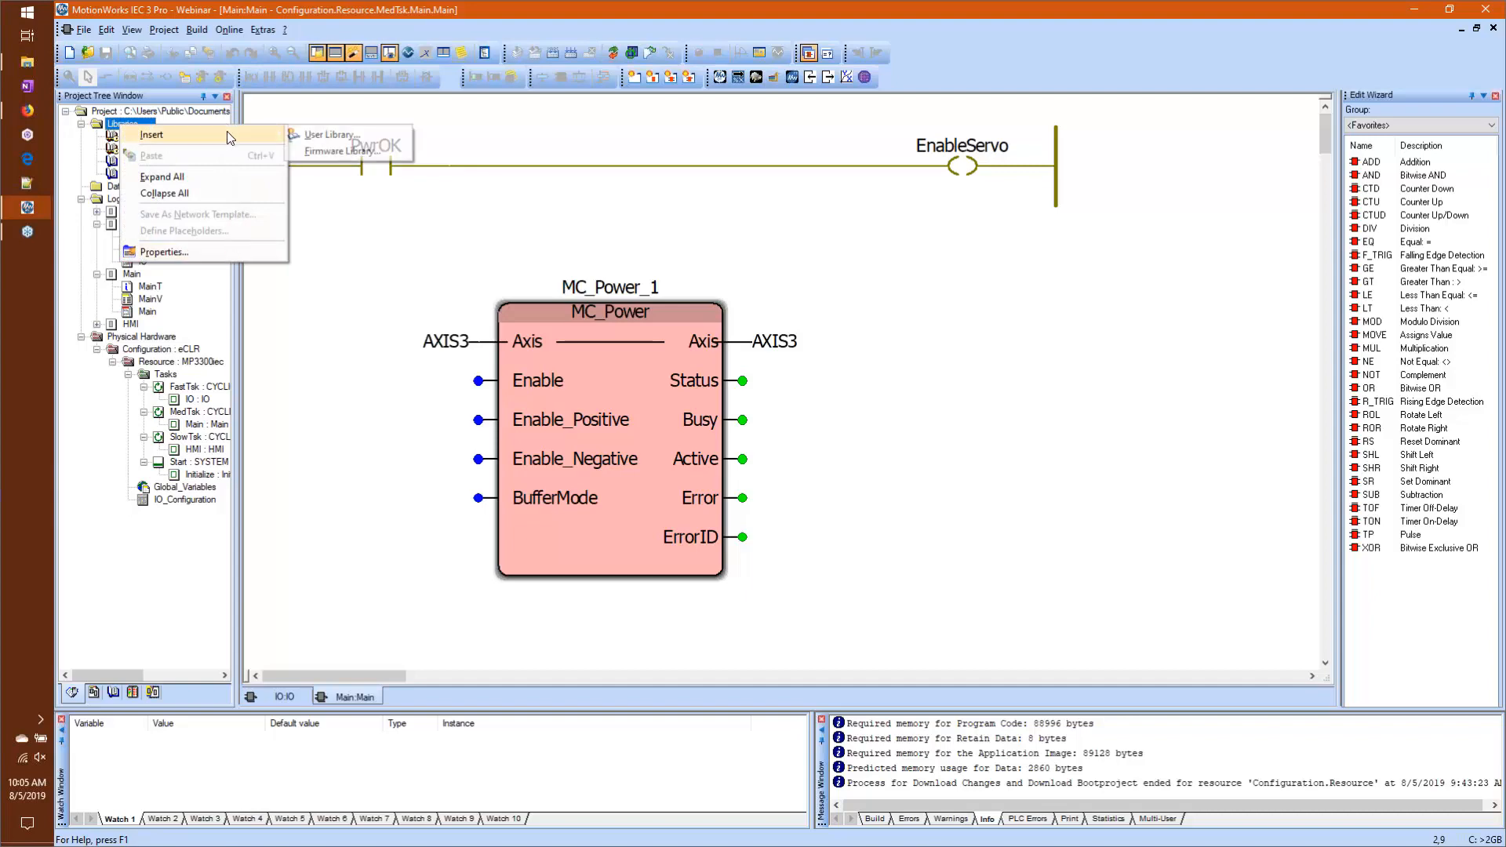
click(351, 134)
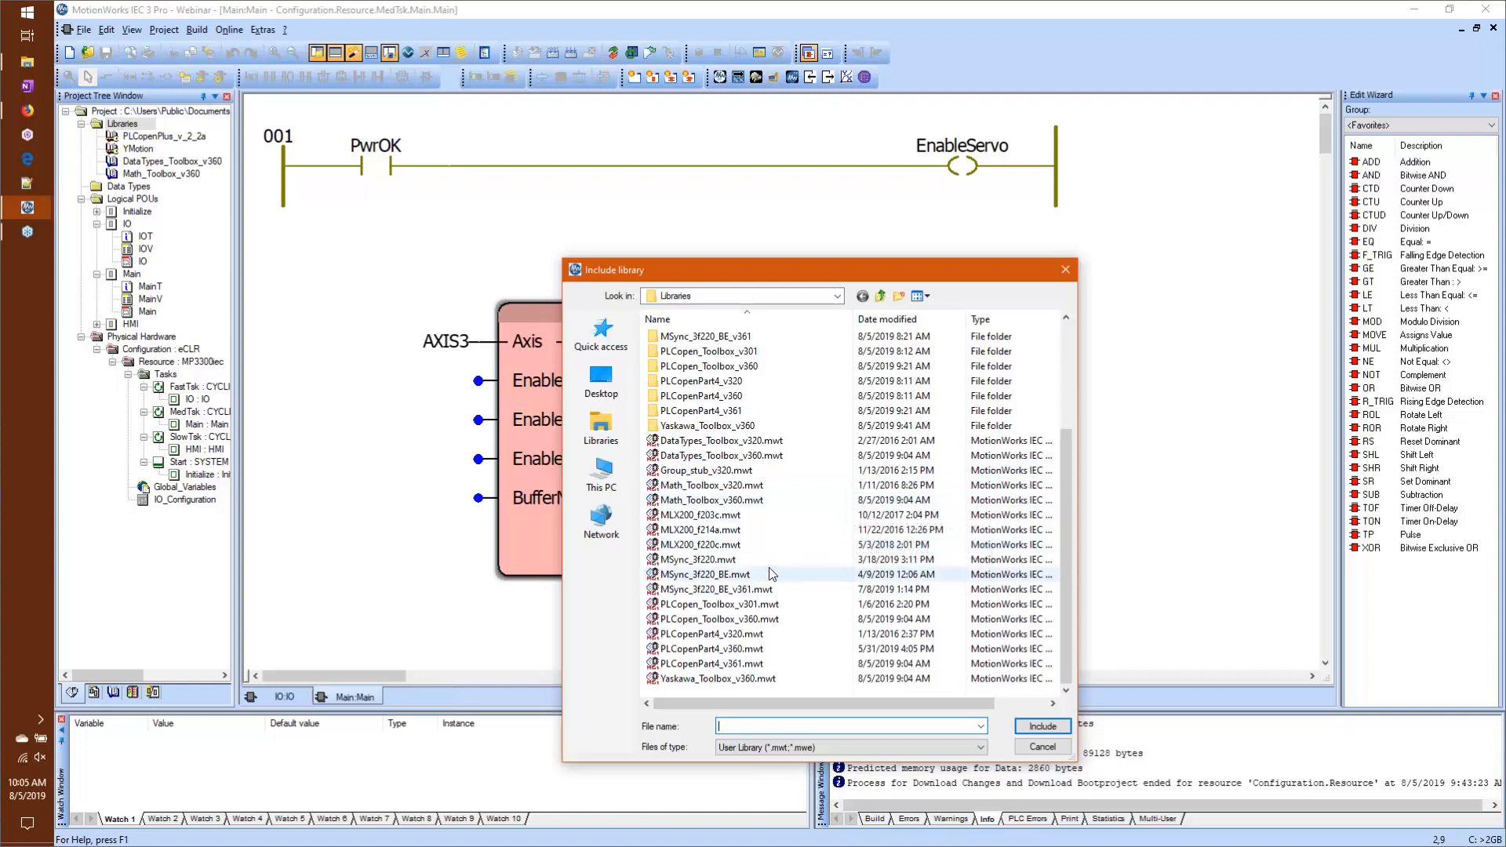
click(880, 296)
double_click(686, 361)
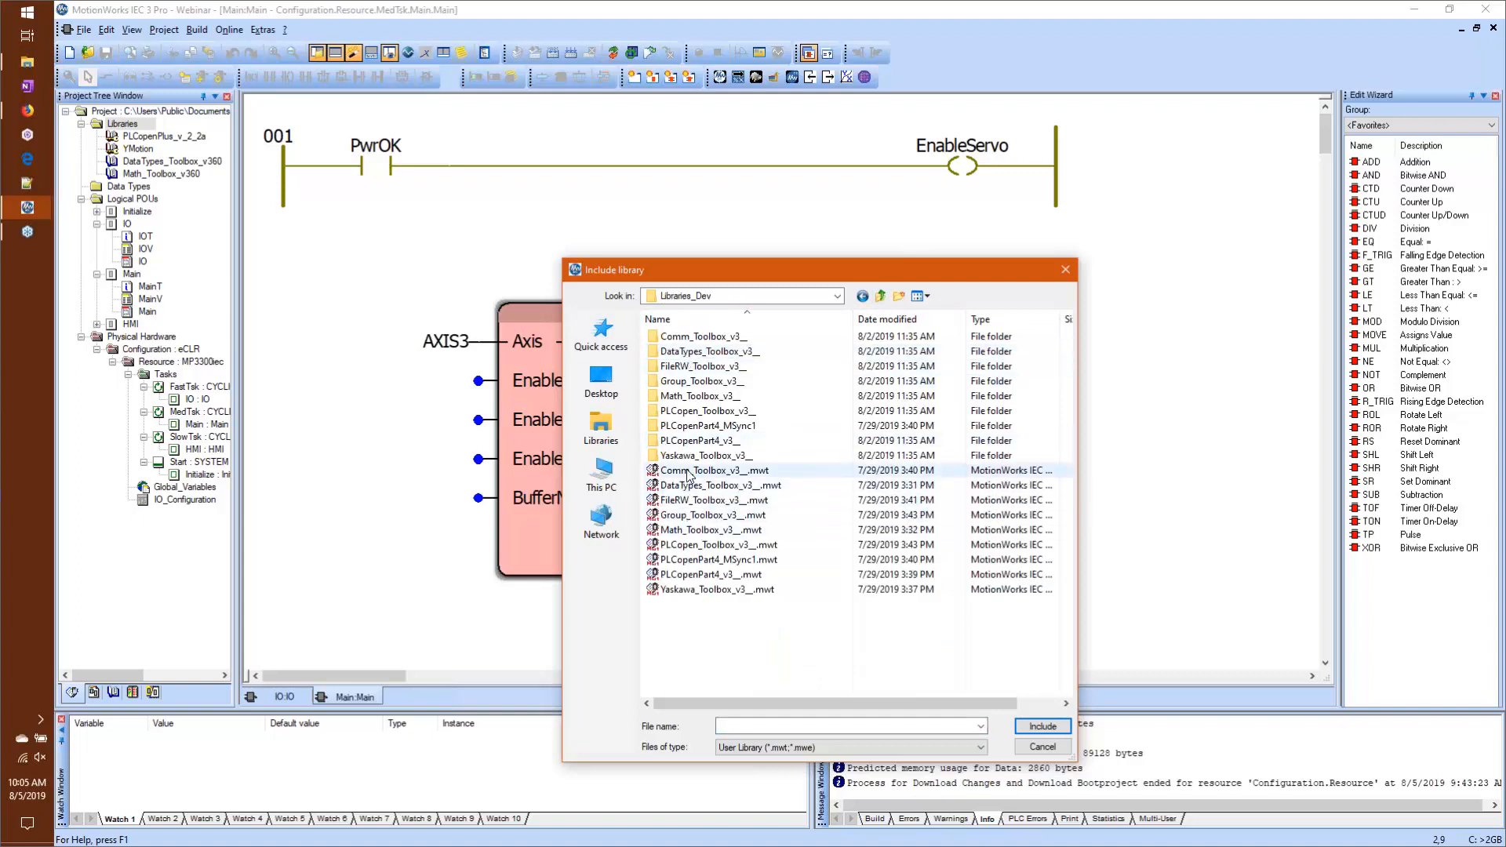
Step: Include all nine library files from Comm_Toolbox_v3__.mwt through Yaskawa_Toolbox_v3__.mwt in the project
click(689, 471)
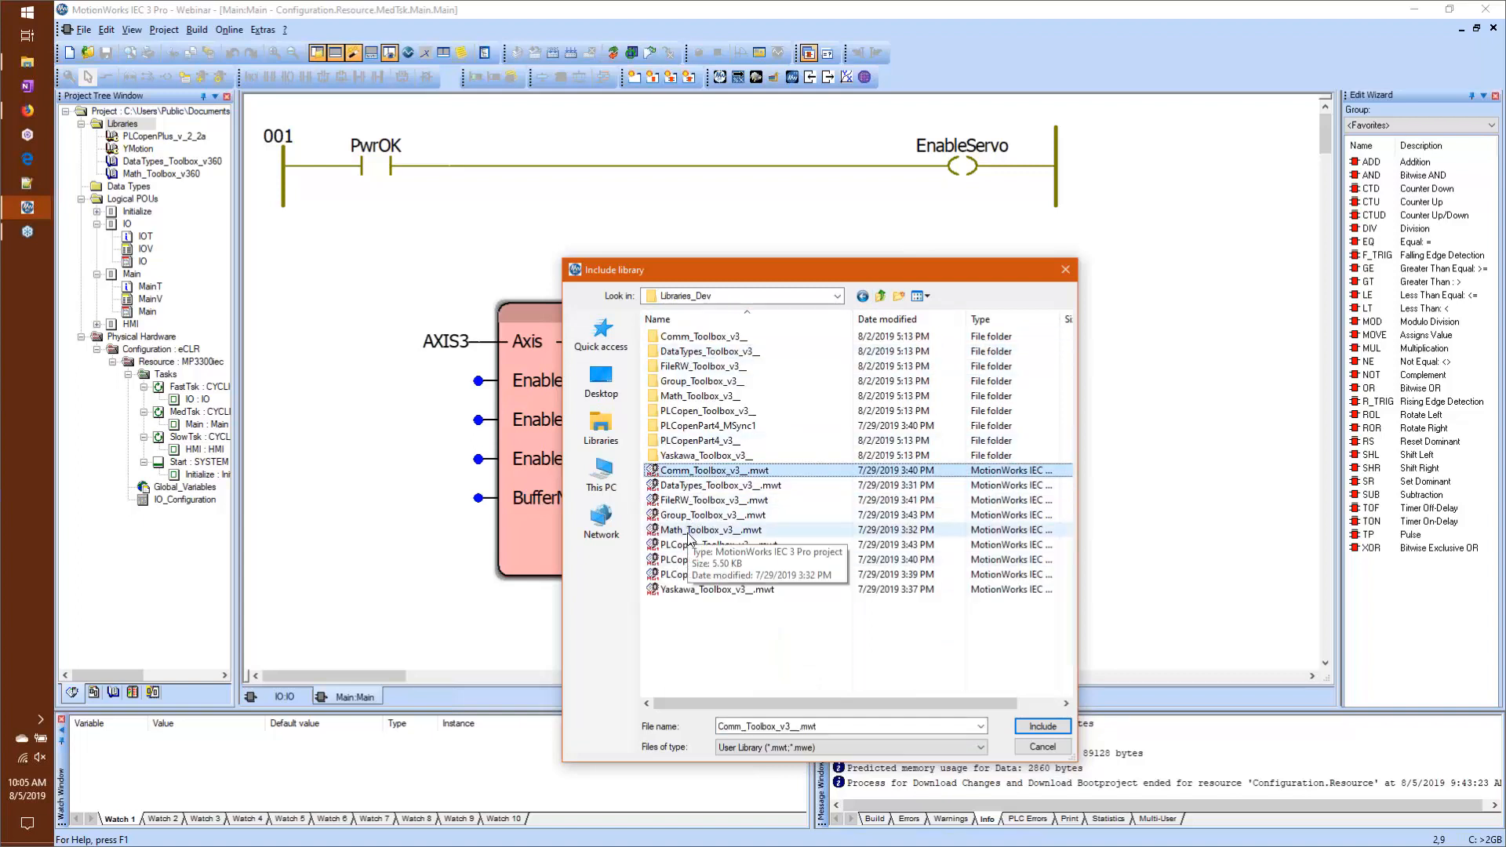
shift+click(681, 591)
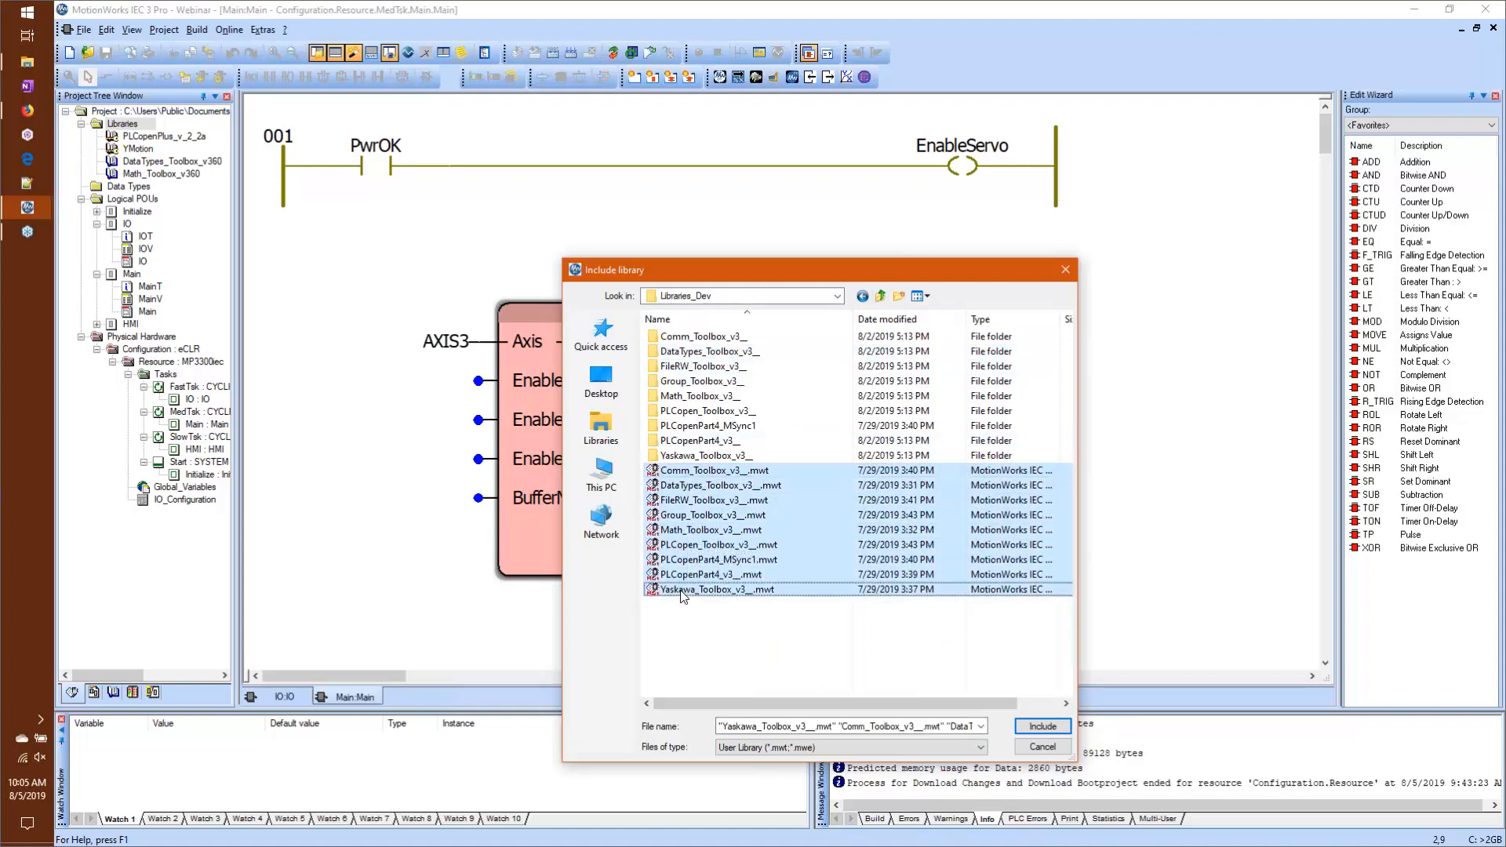
right_click(709, 516)
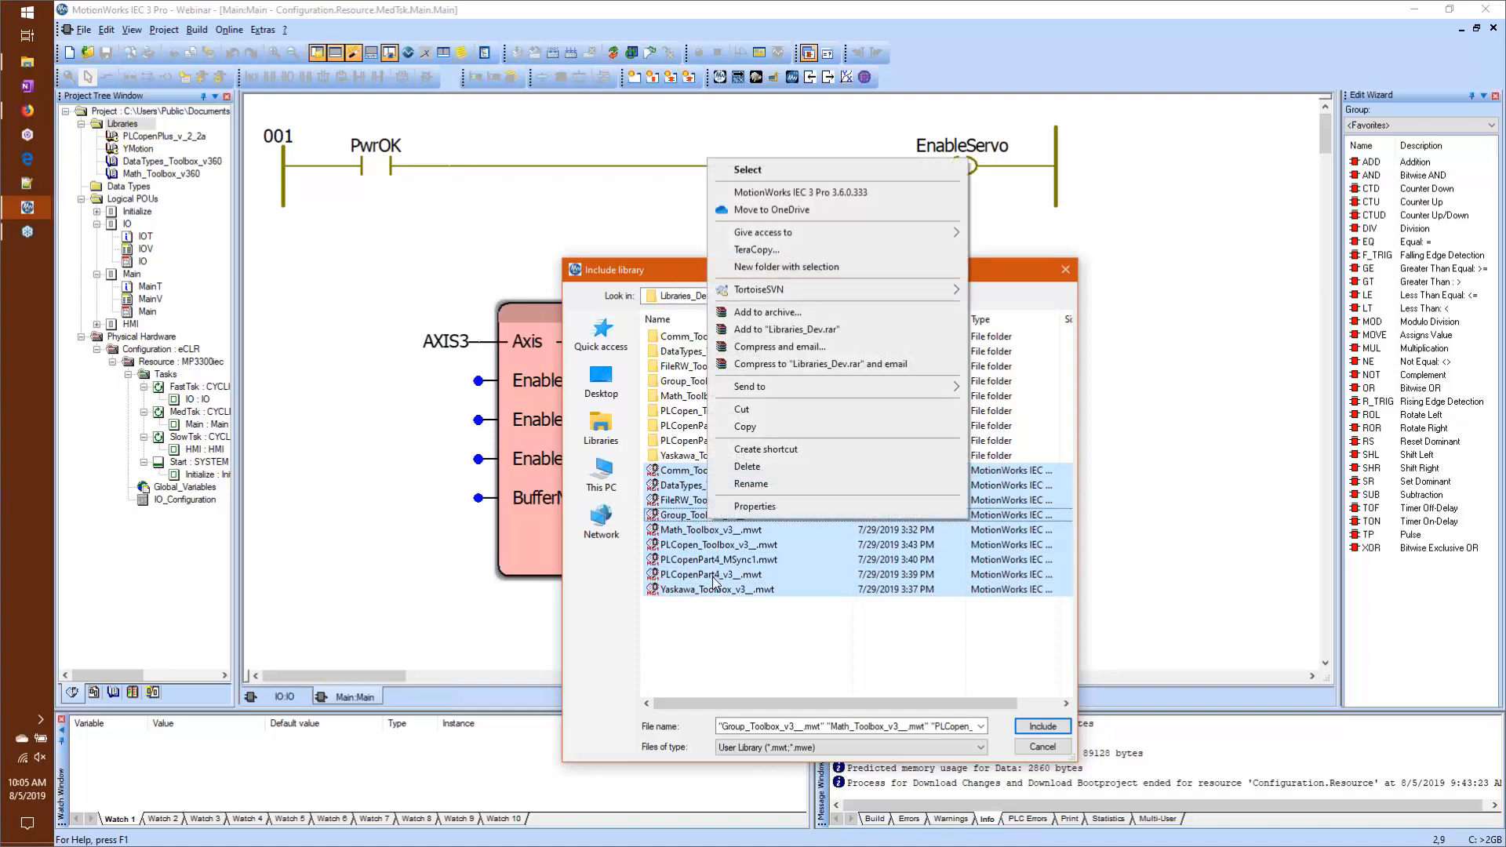
click(710, 641)
click(682, 471)
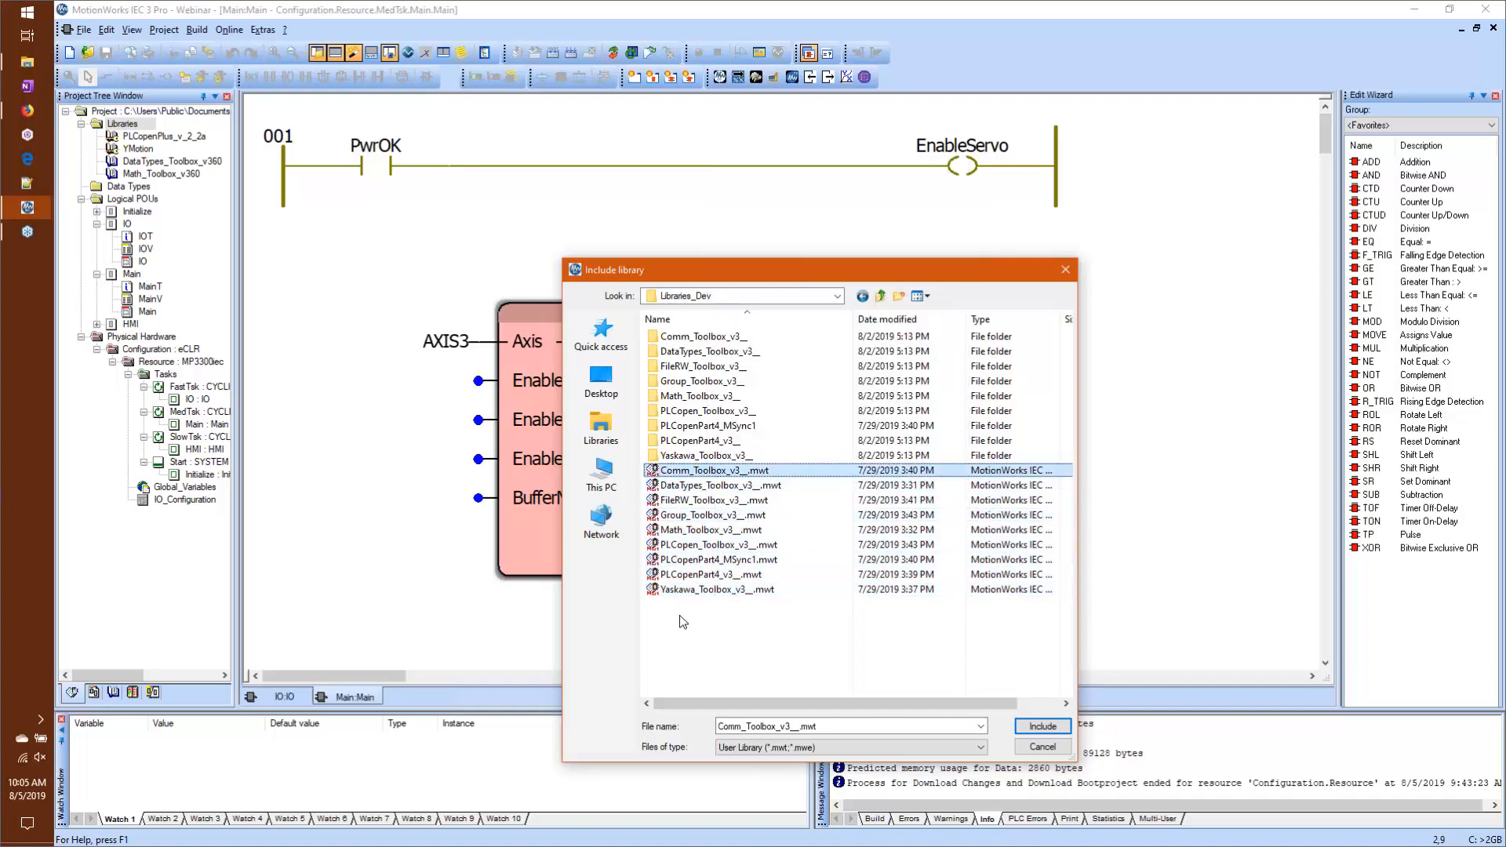
shift+click(684, 590)
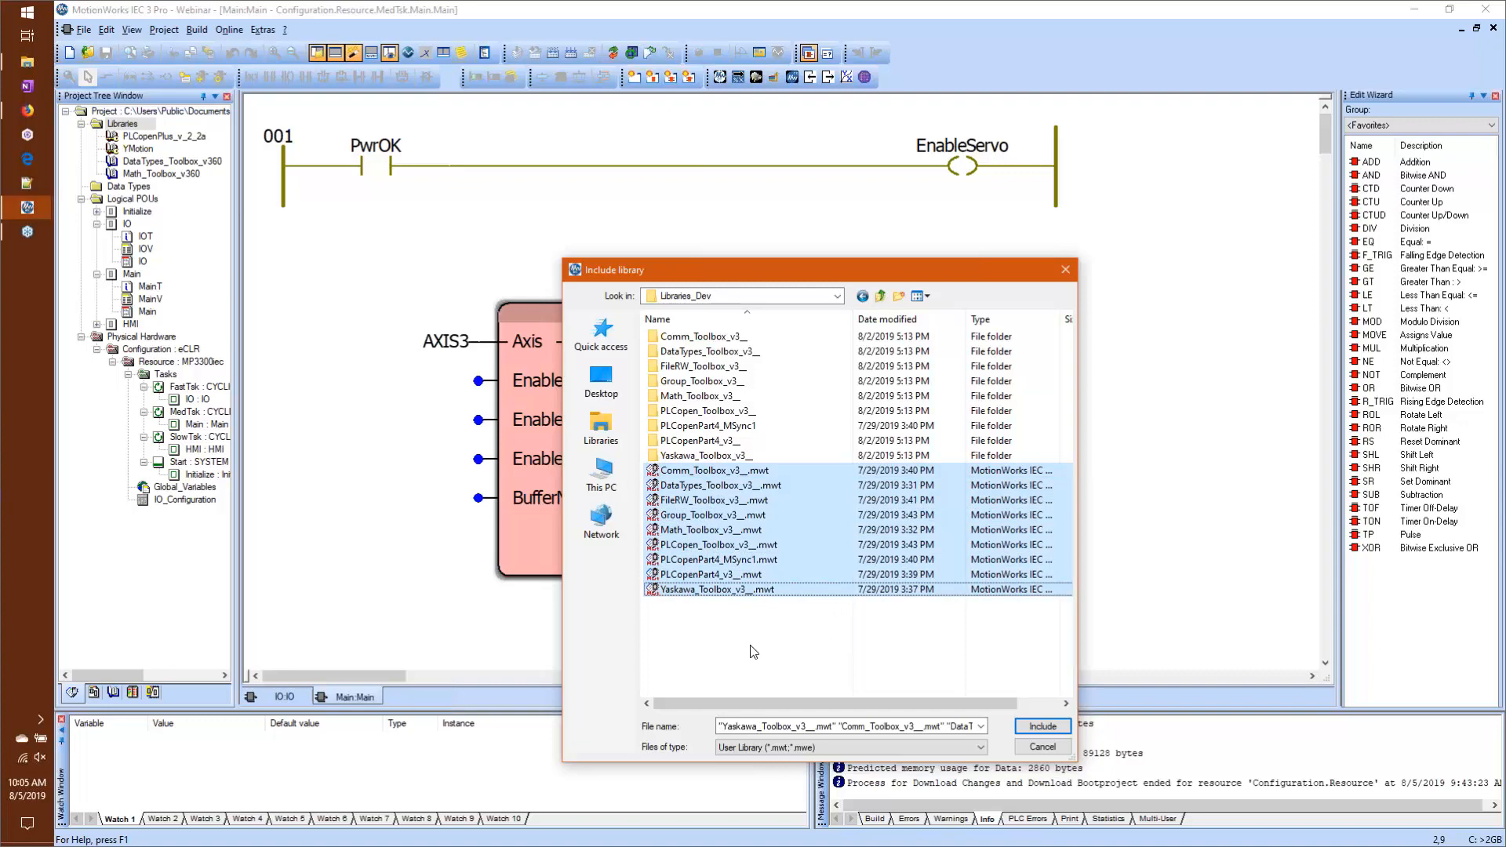
click(1035, 727)
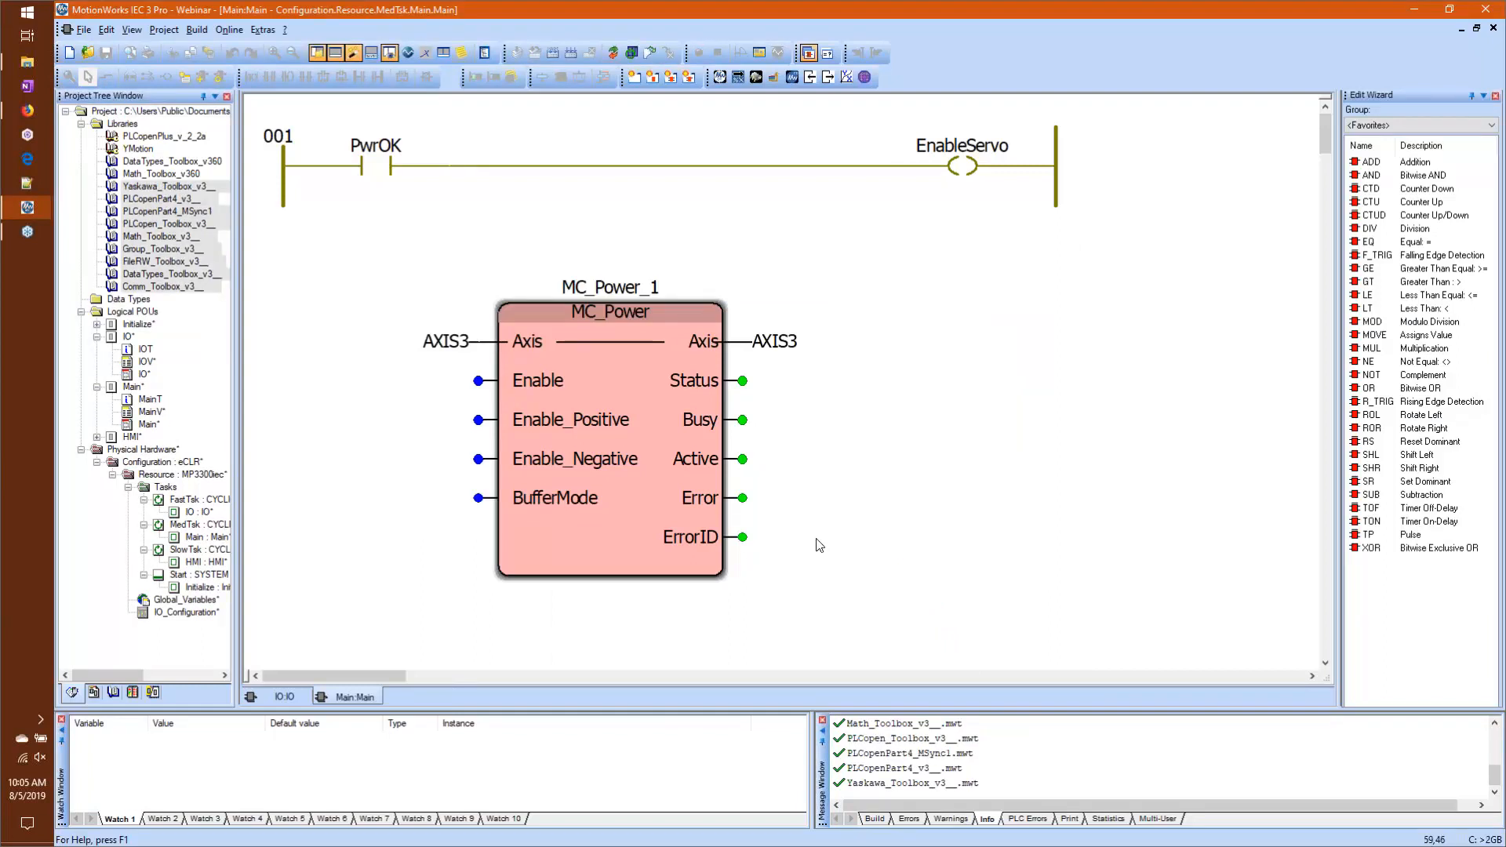
Step: Try selecting several of the added libraries together, and move Comm_Toolbox_v3__ directly below PLCopenPart4_MSync1 in the project tree
click(207, 213)
click(204, 307)
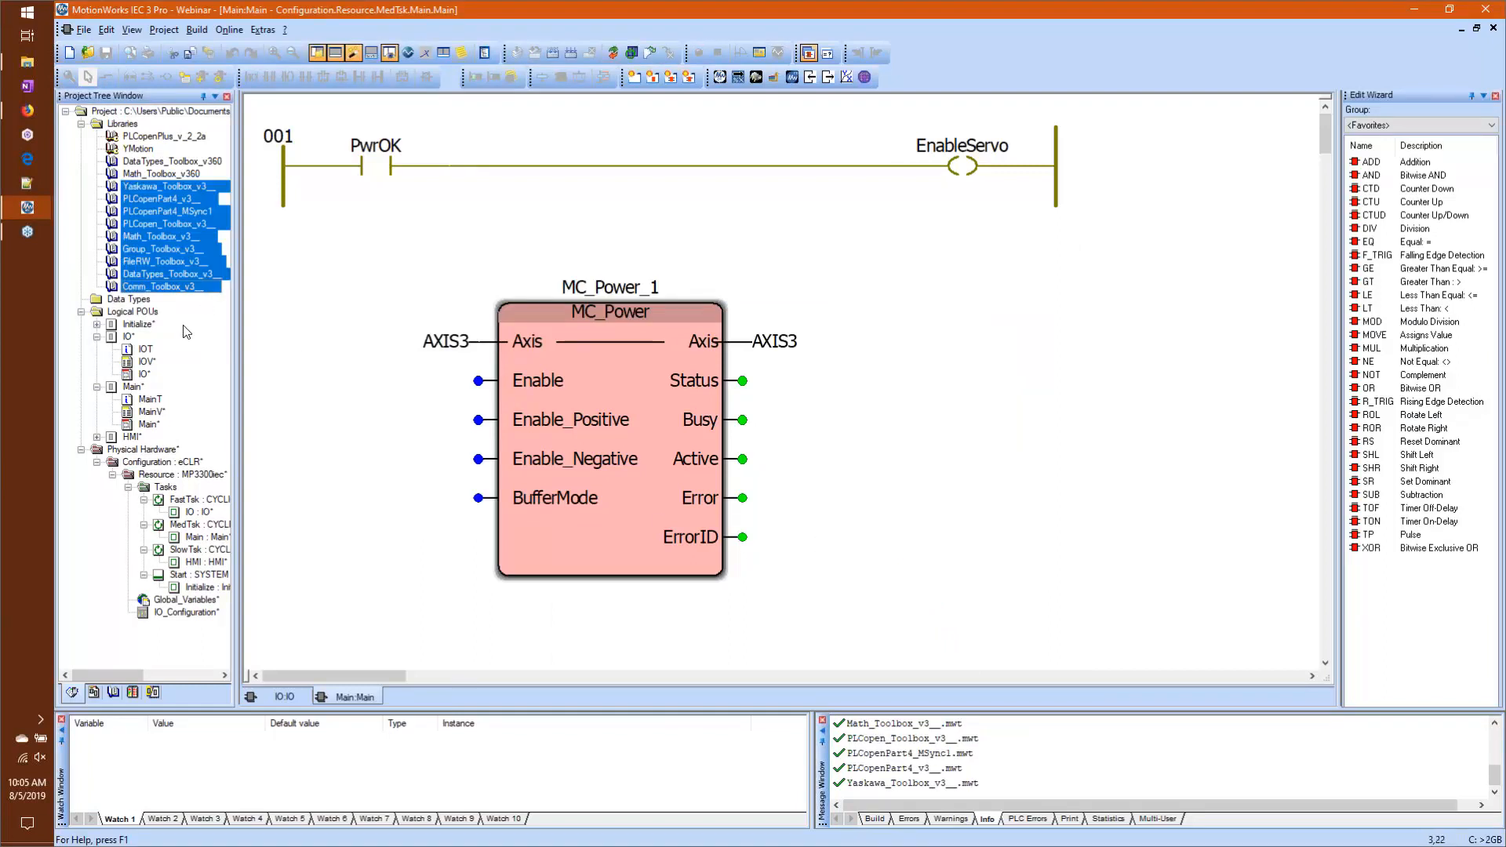
click(74, 266)
drag(176, 287, 163, 233)
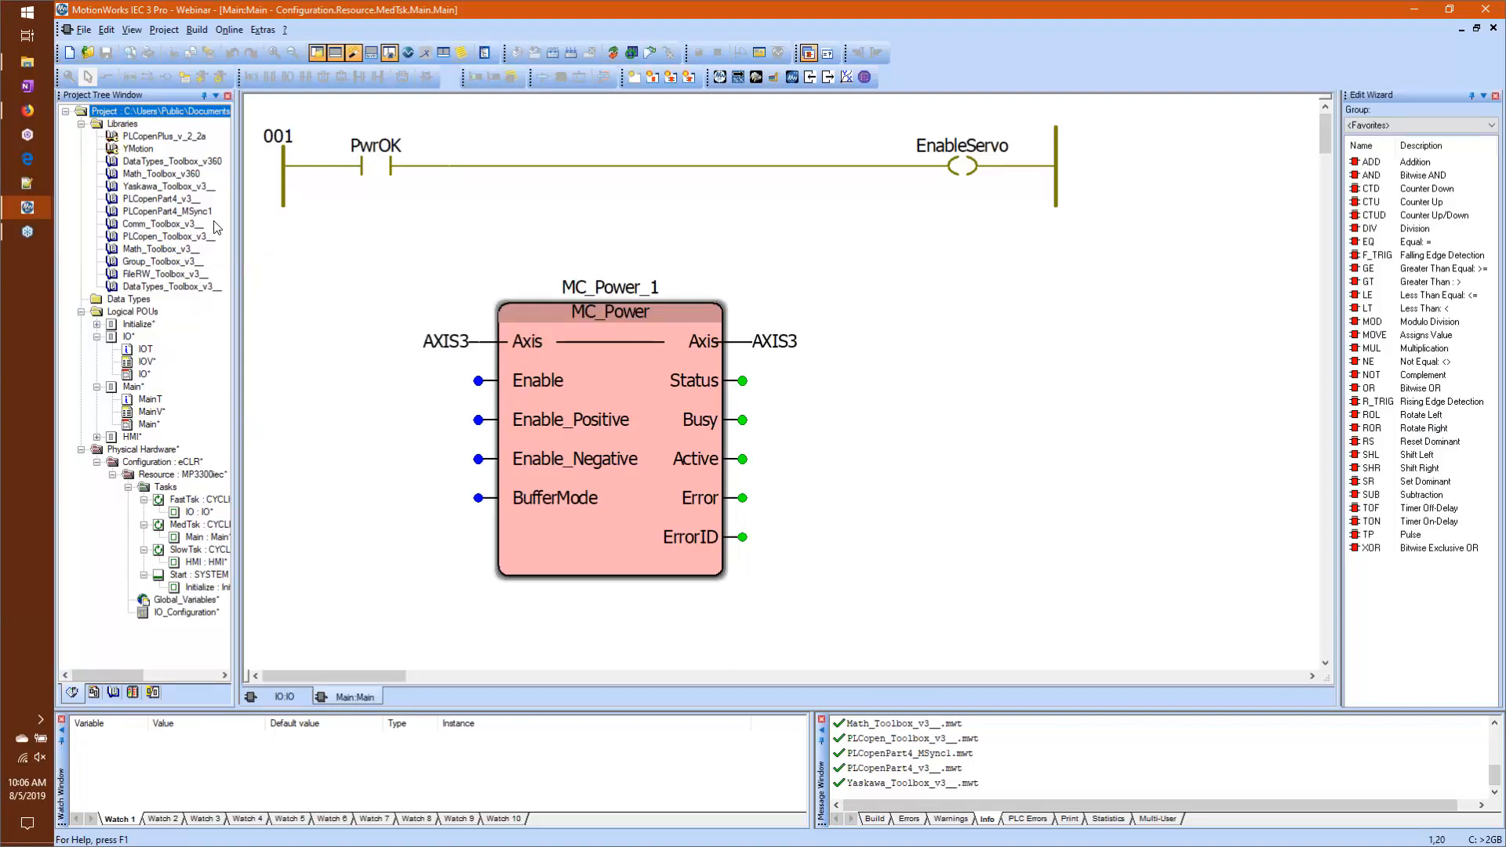
Step: Delete the nine libraries from Yaskawa_Toolbox_v3__ through DataTypes_Toolbox_v3__ from the project in one operation
click(190, 188)
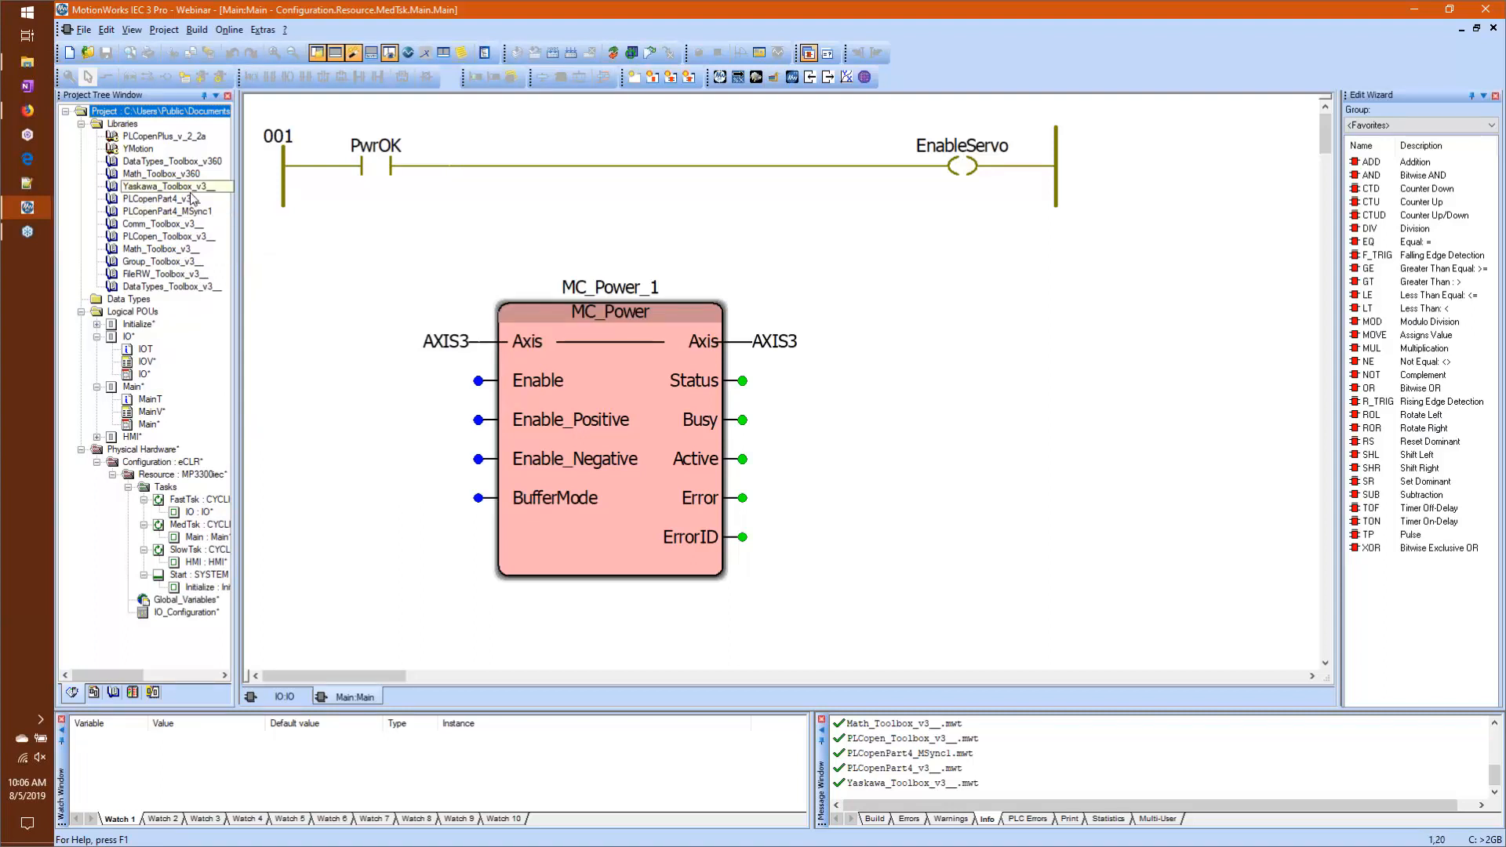
shift+click(216, 287)
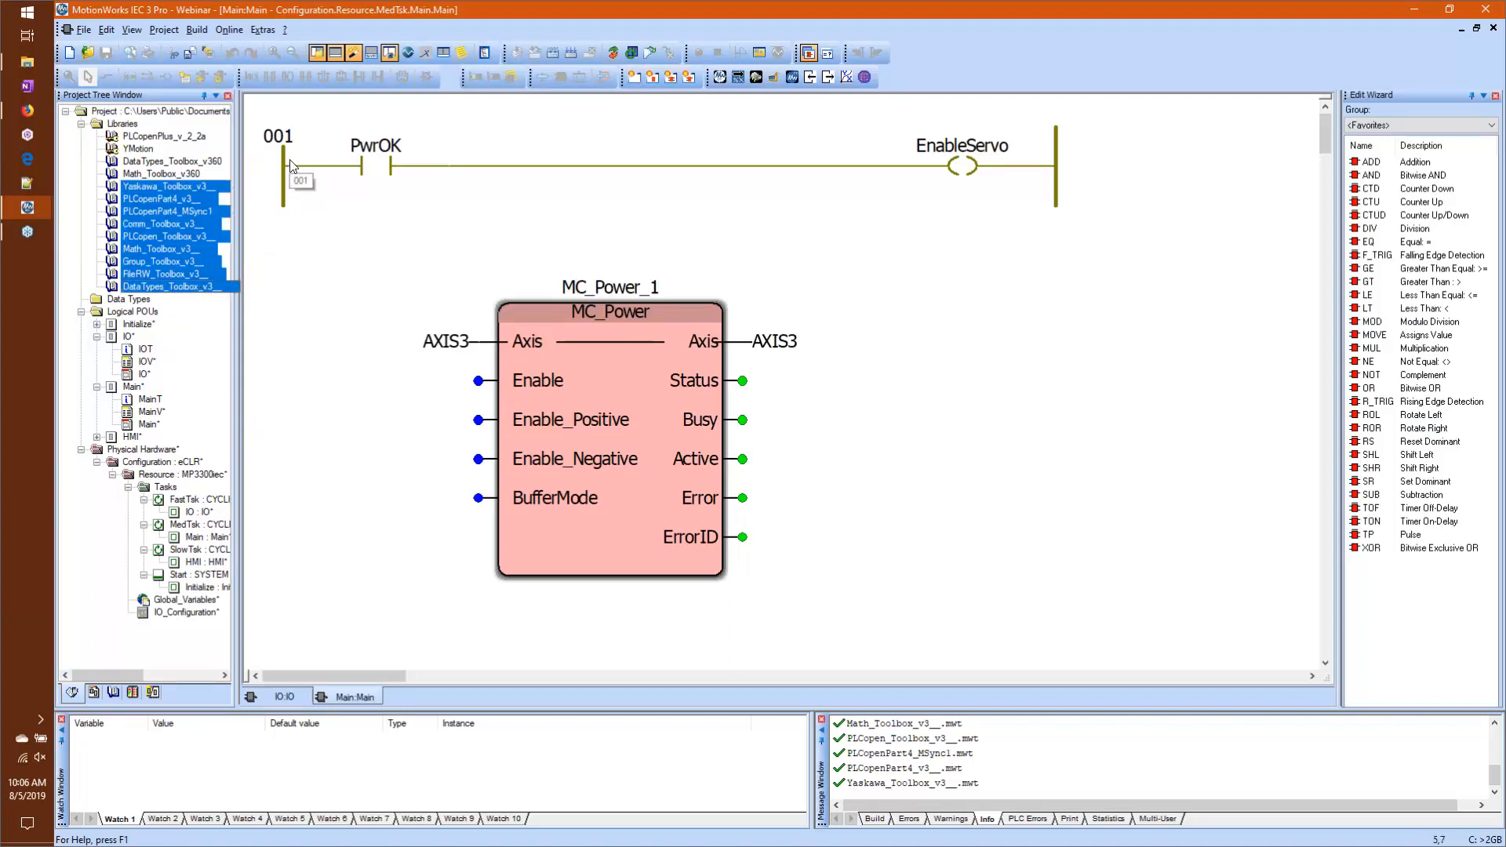
key(Delete)
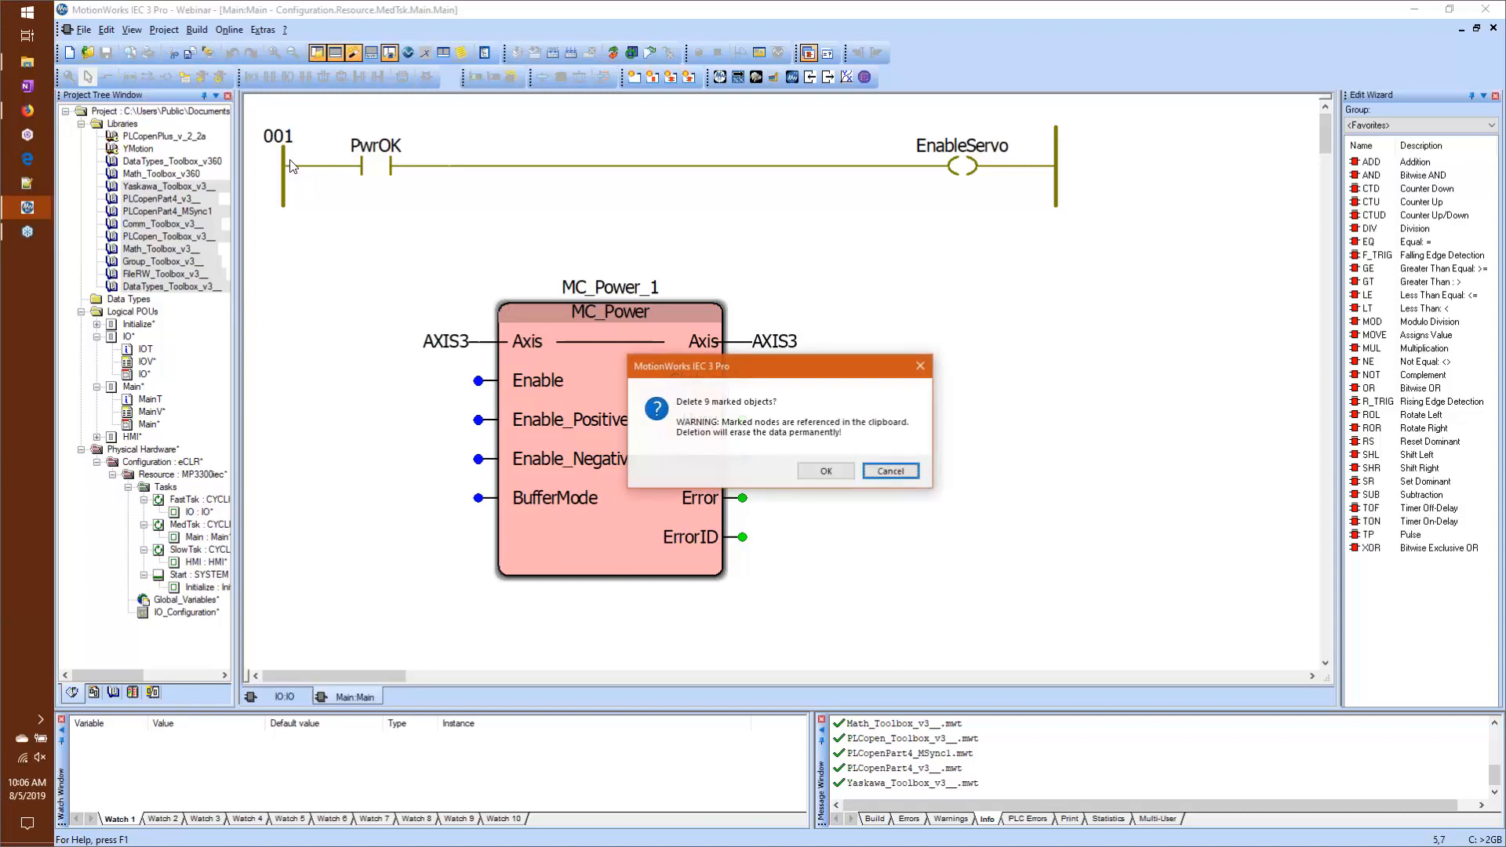
click(842, 474)
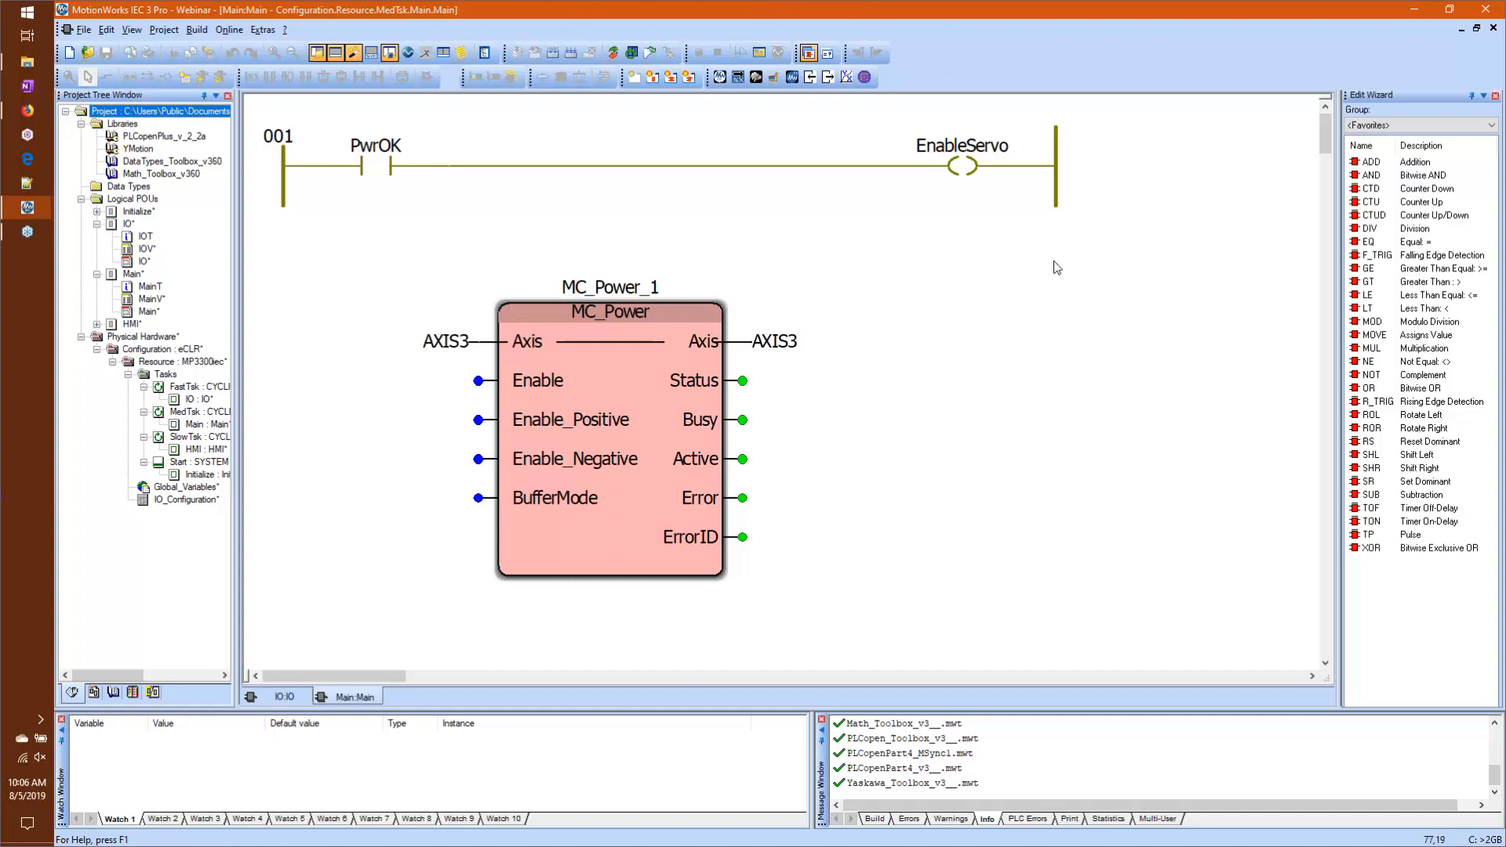
Step: Place a copy of the EnableServo coil beside the MC_Power block's Enable input and delete that copy
click(898, 322)
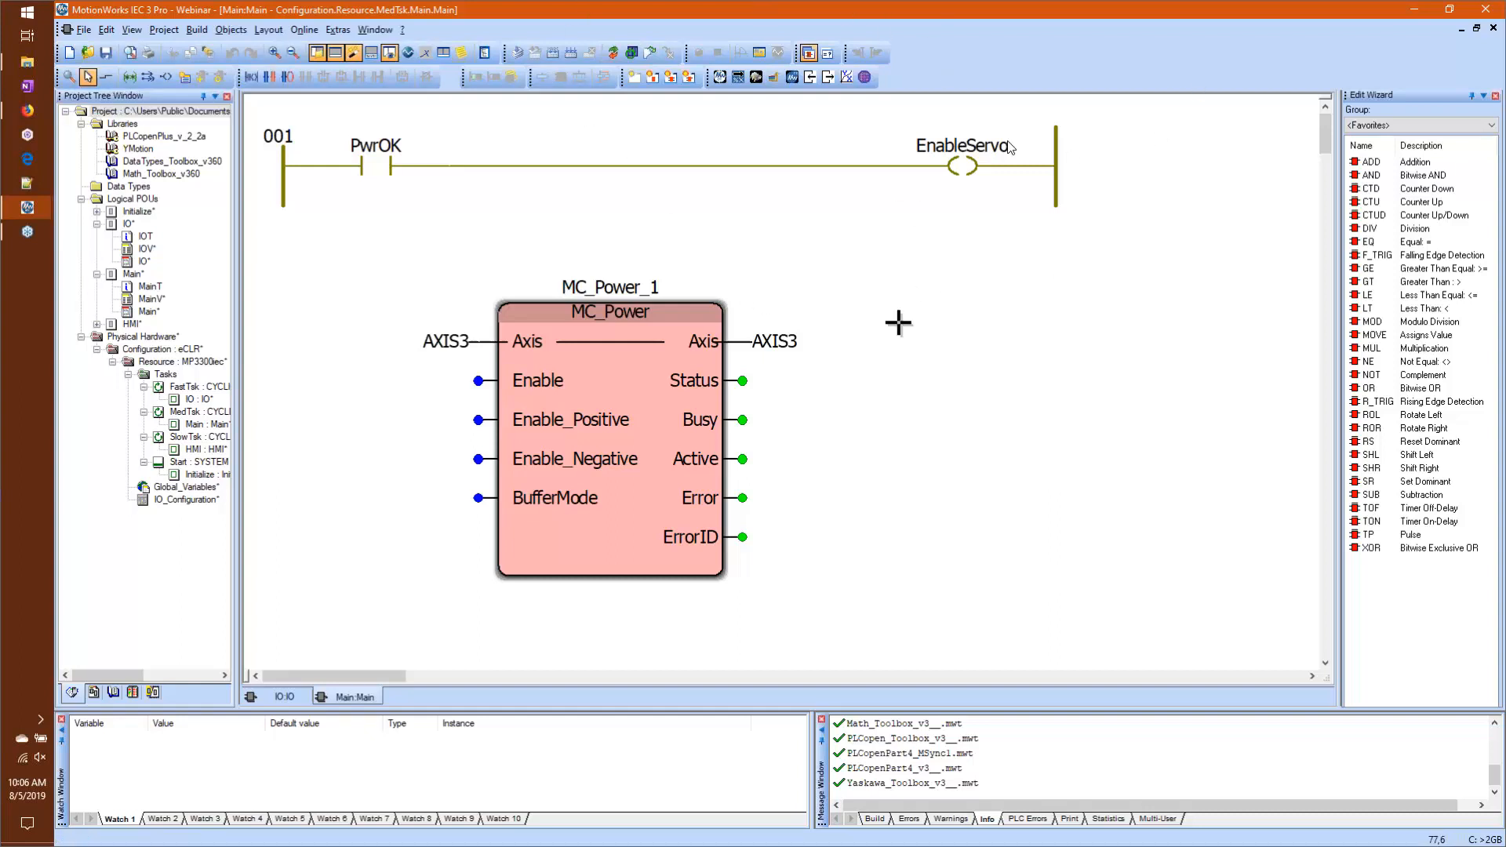
click(950, 169)
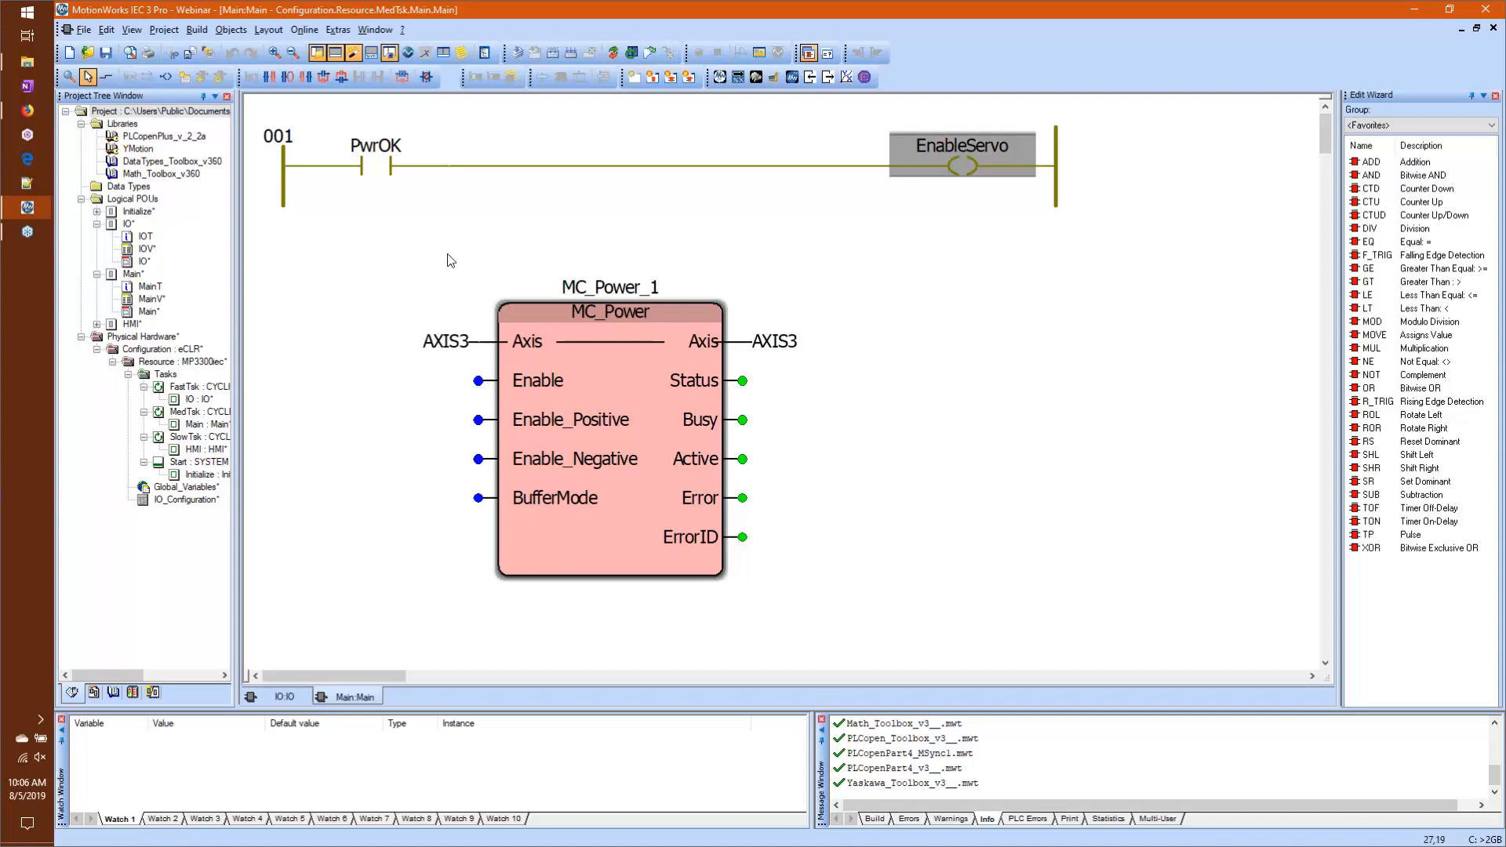
click(980, 156)
drag(979, 155, 428, 390)
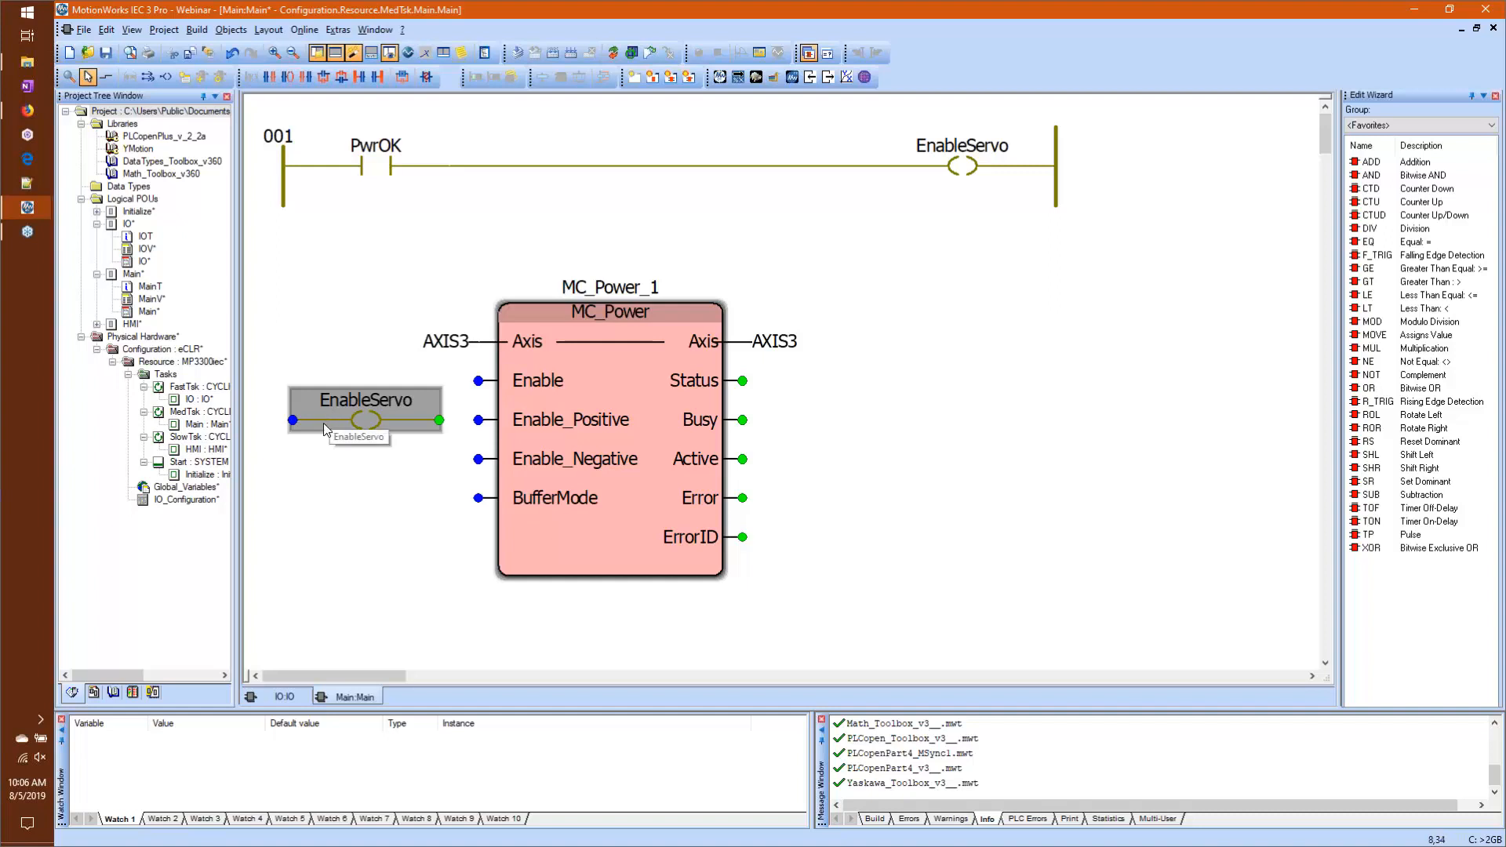
drag(328, 421, 313, 383)
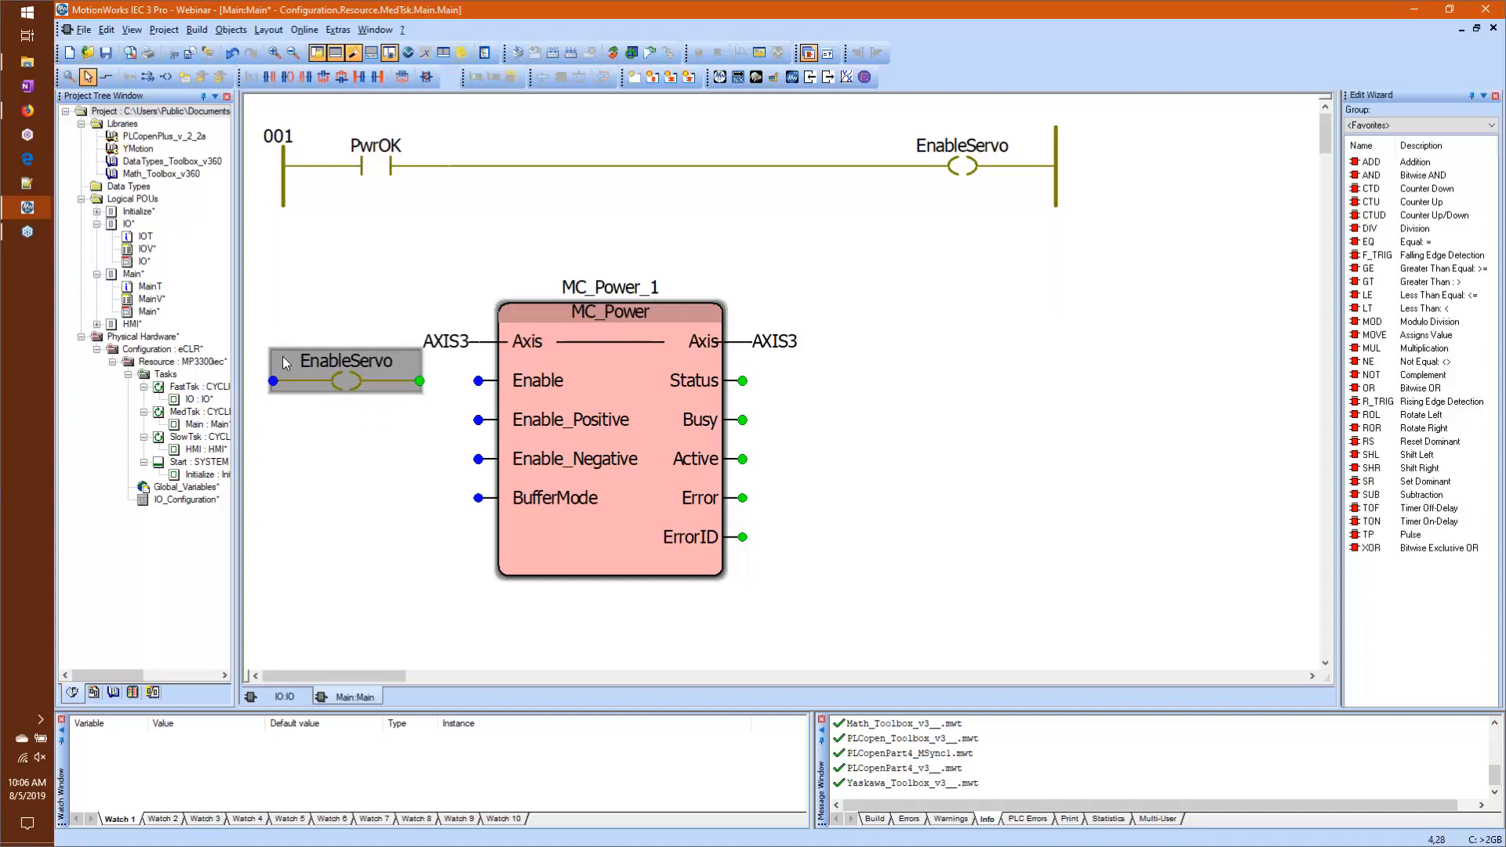
key(Delete)
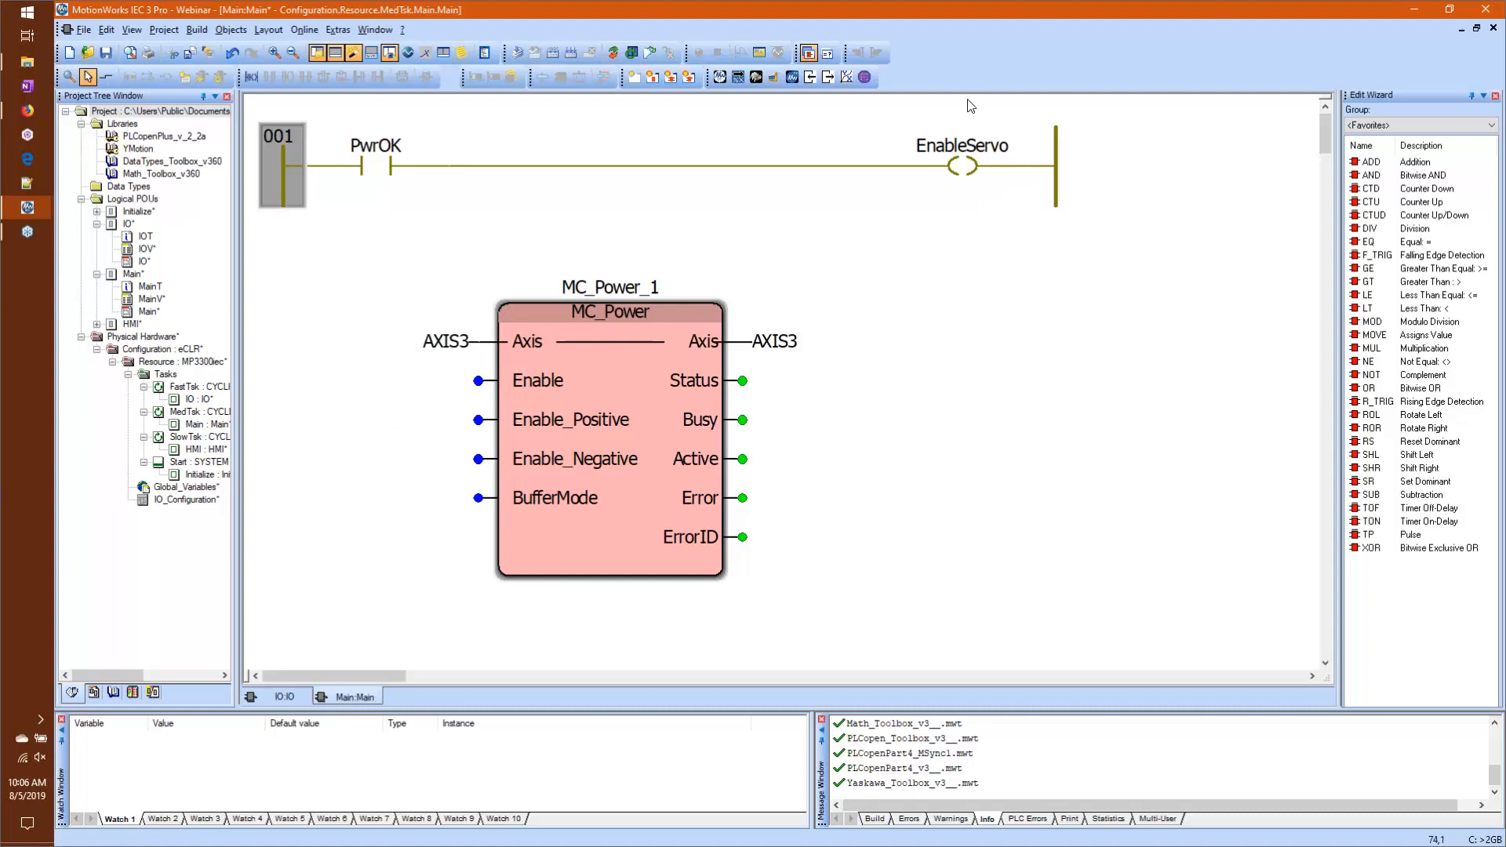
Step: Paste EnableServo from the rung's coil as a variable connected to the MC_Power block's Enable input
click(970, 153)
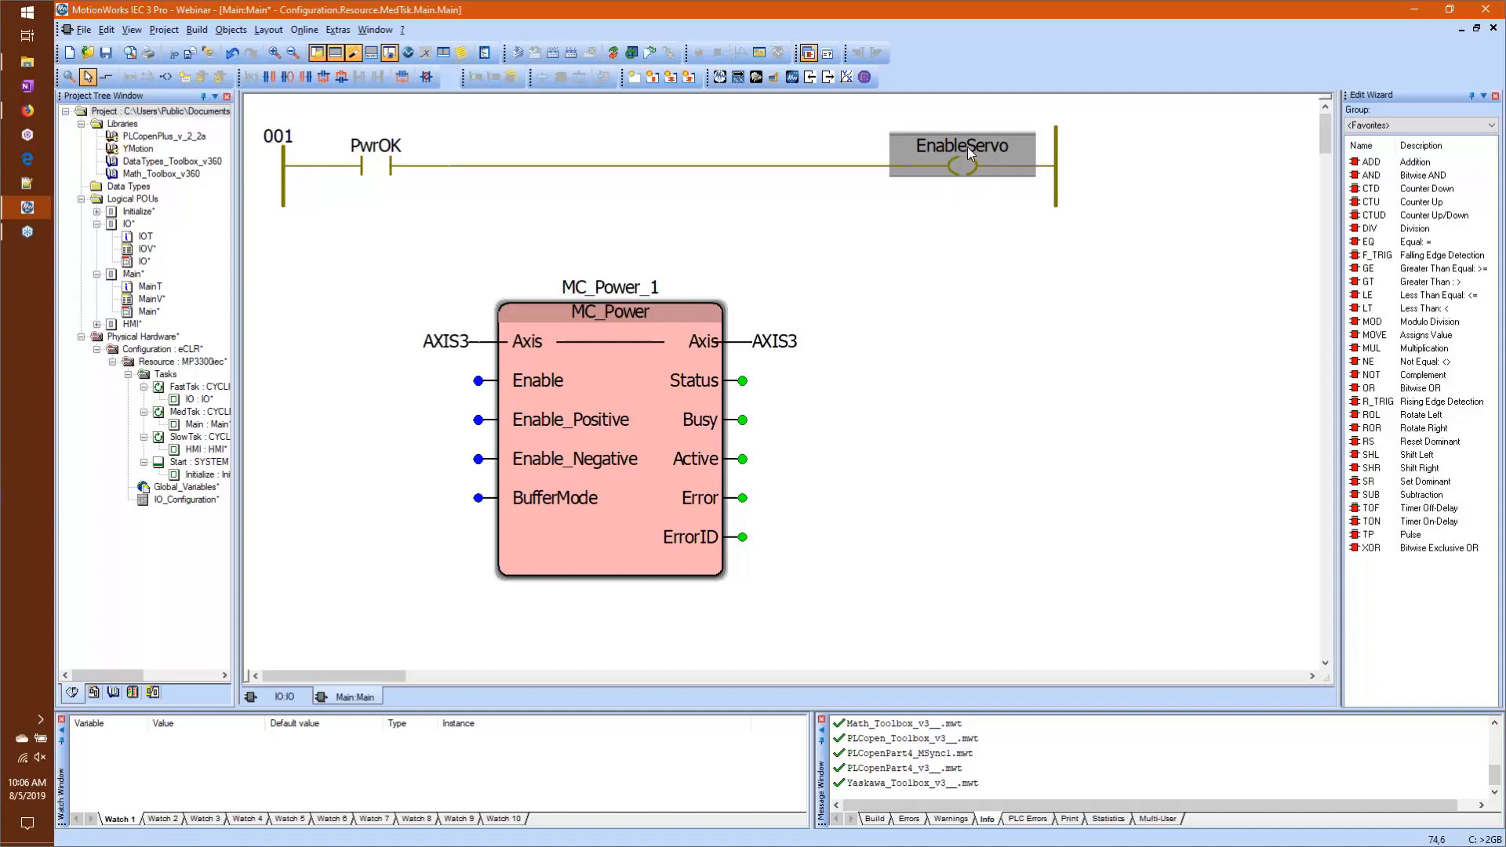
key(ctrl+v)
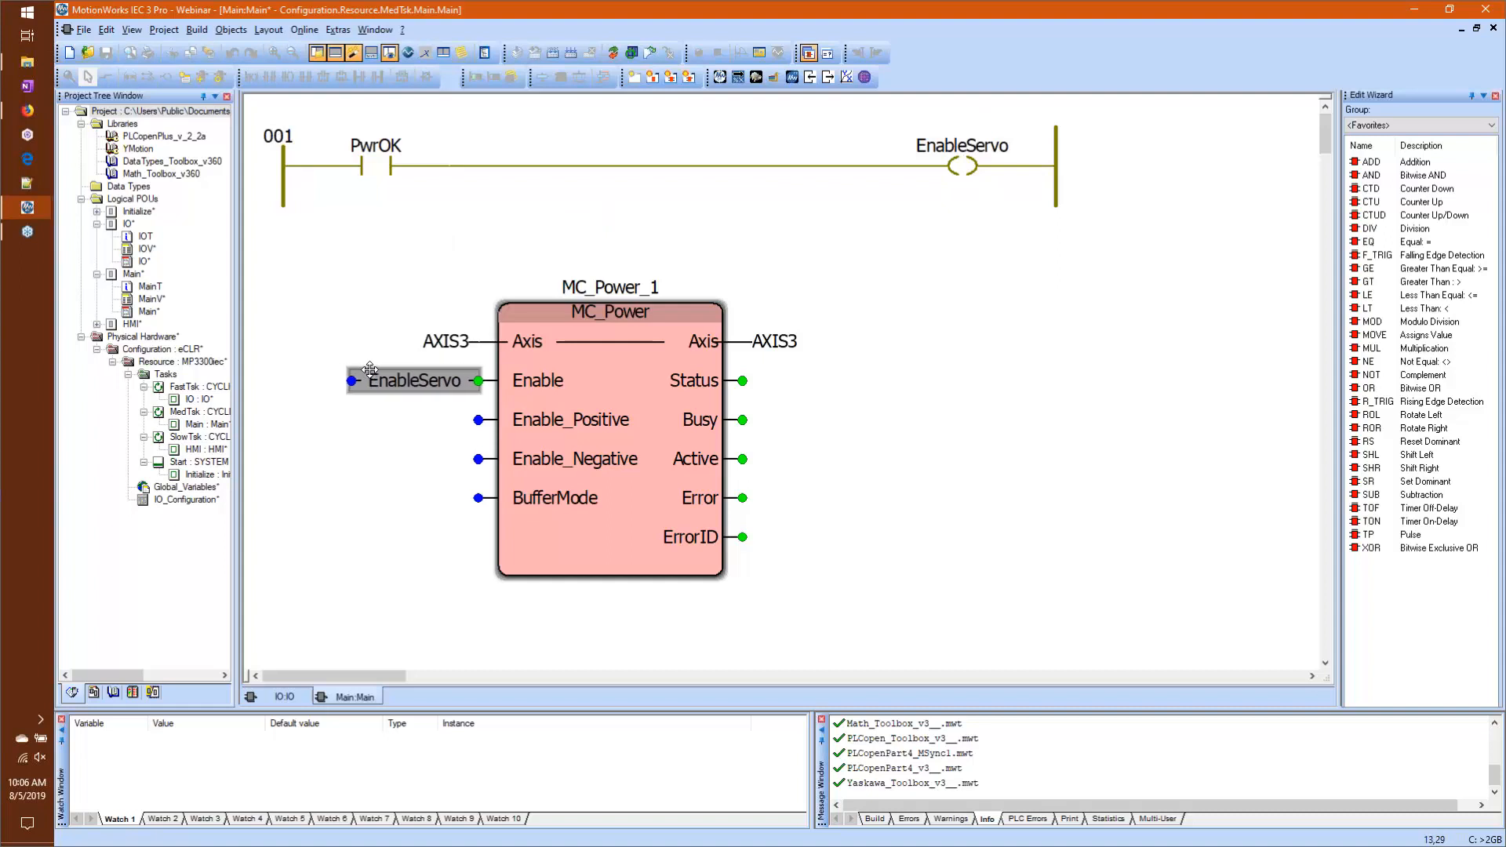
click(369, 371)
click(370, 577)
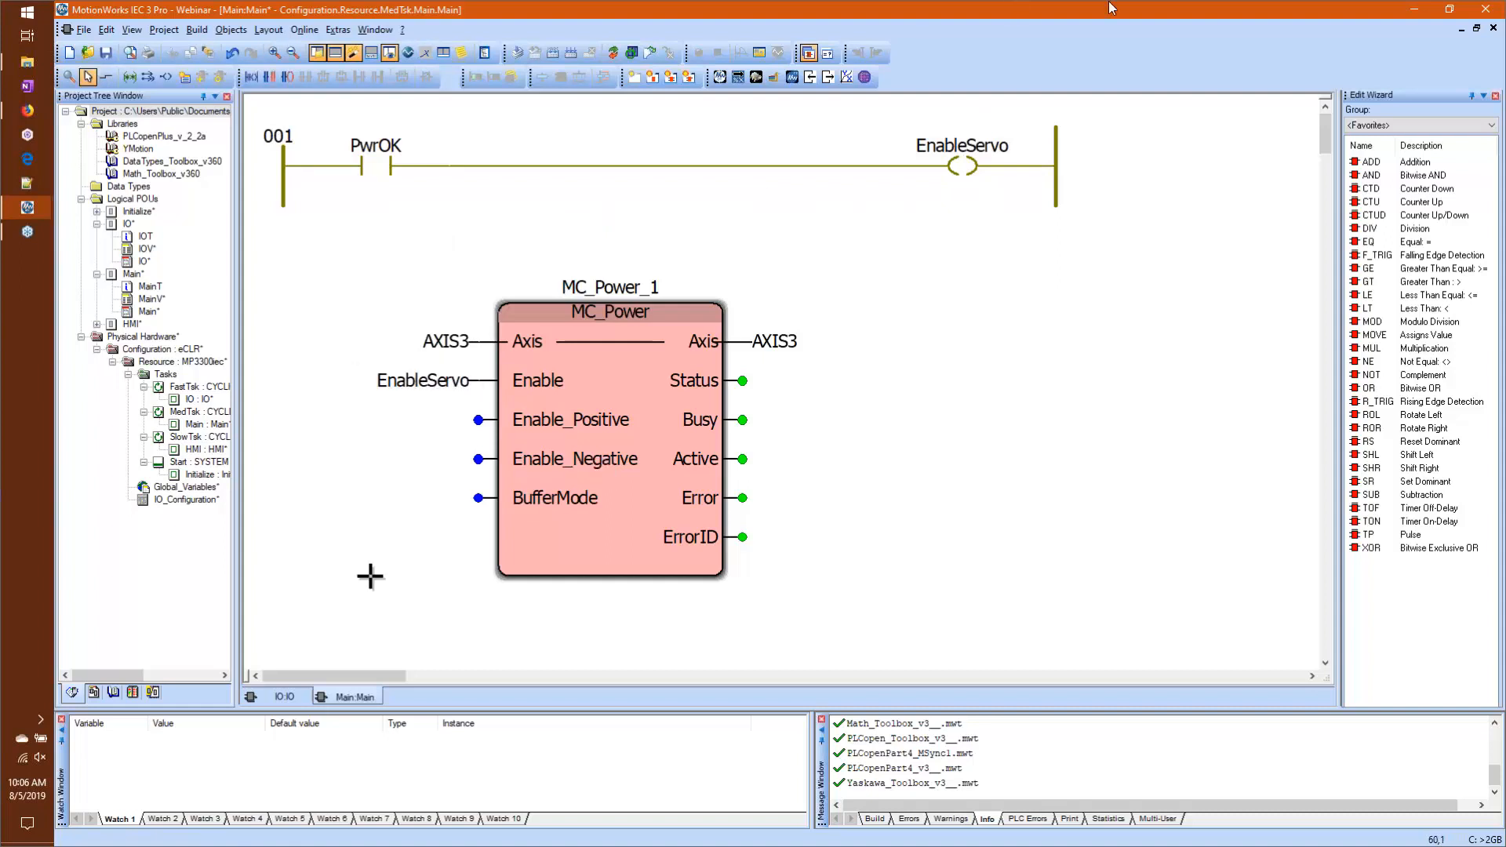
Step: Copy the EnableServo coil and paste it over the PwrOK contact in rung 001
click(932, 151)
right_click(940, 156)
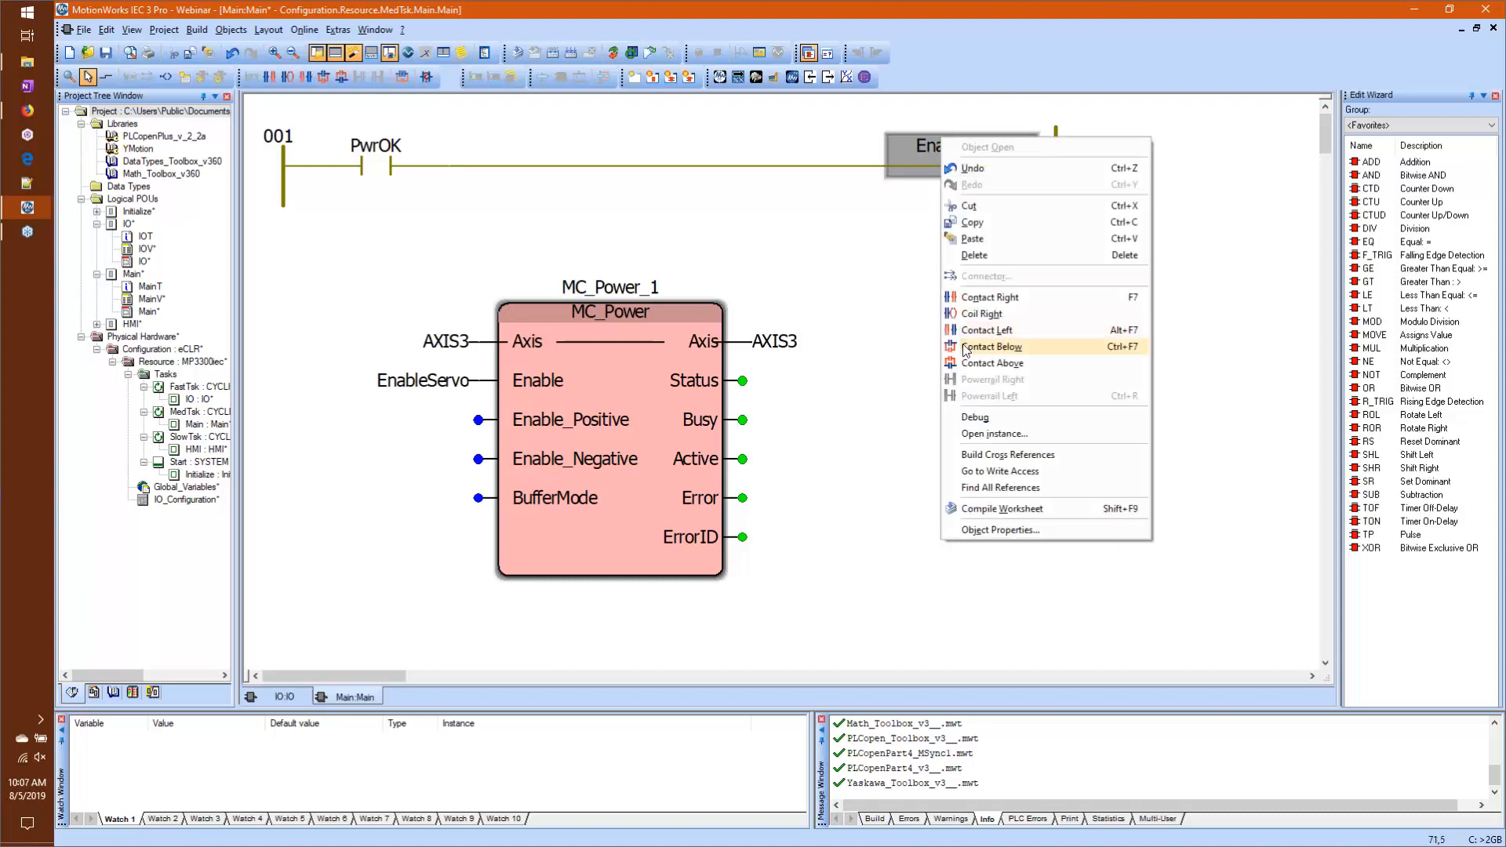
click(978, 224)
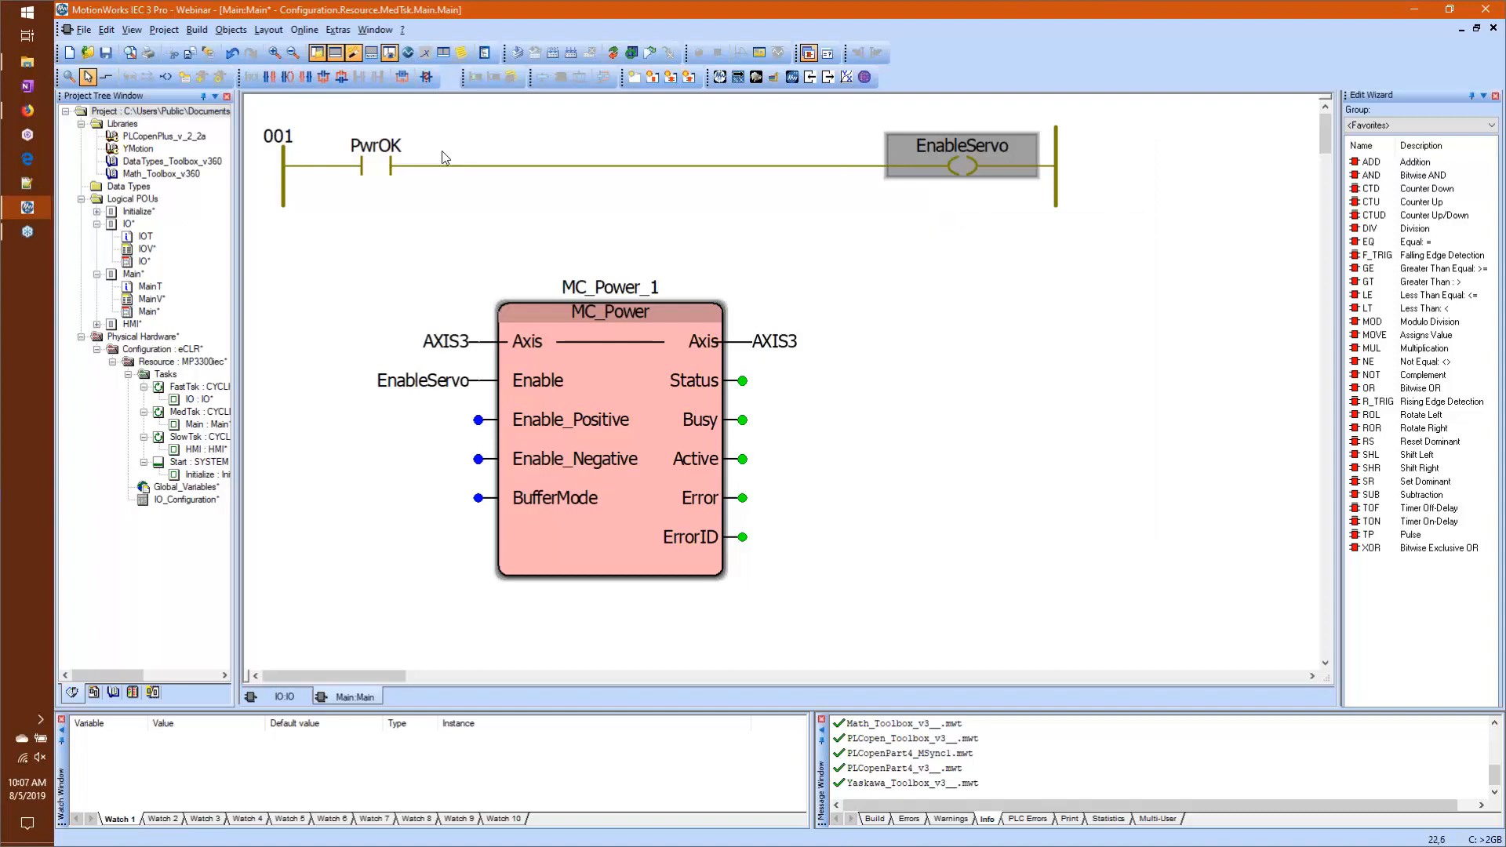
click(363, 164)
right_click(369, 157)
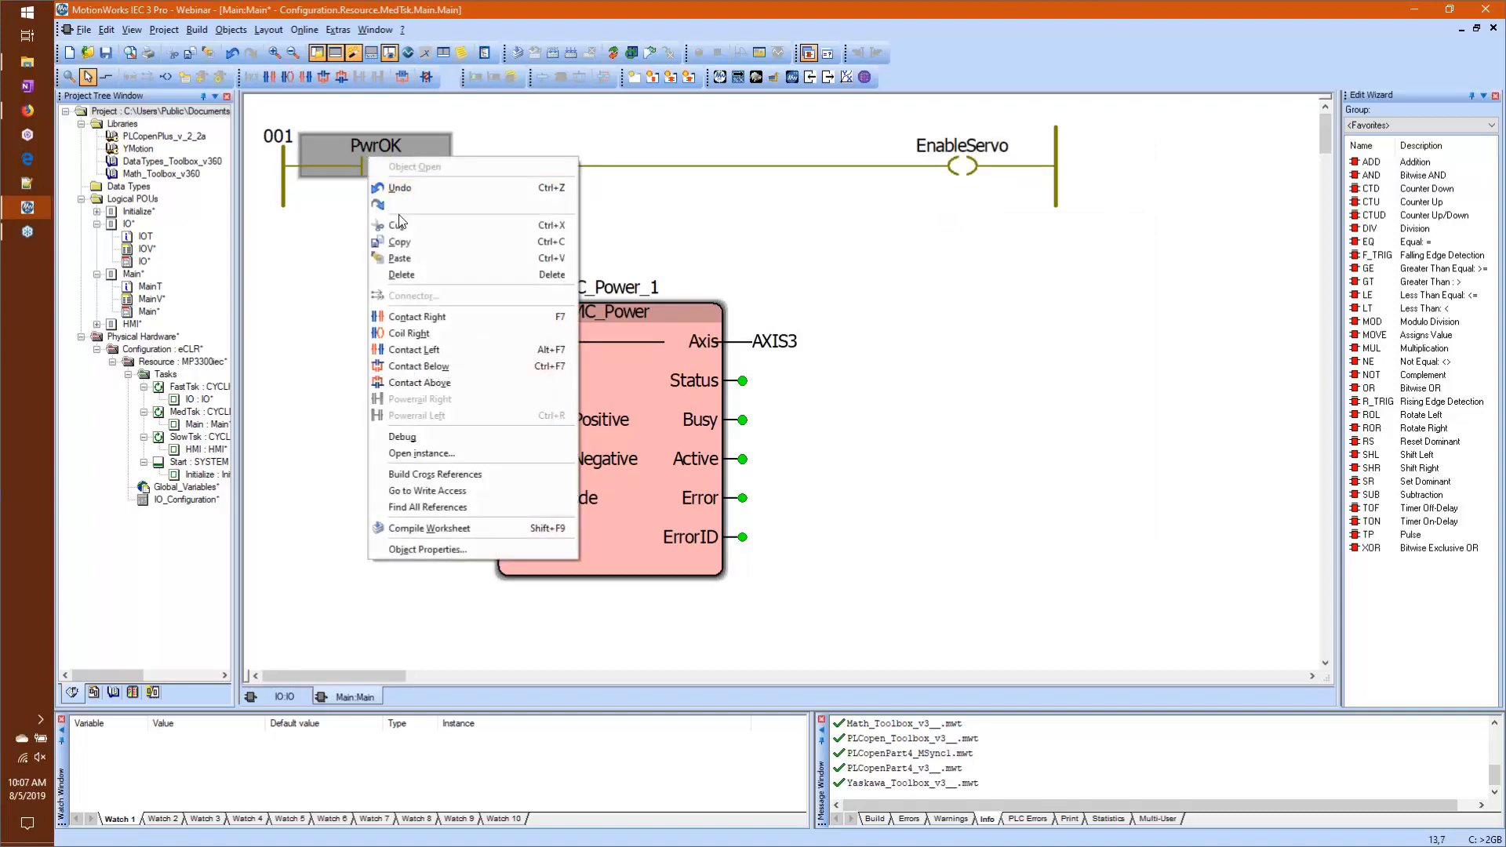
click(451, 262)
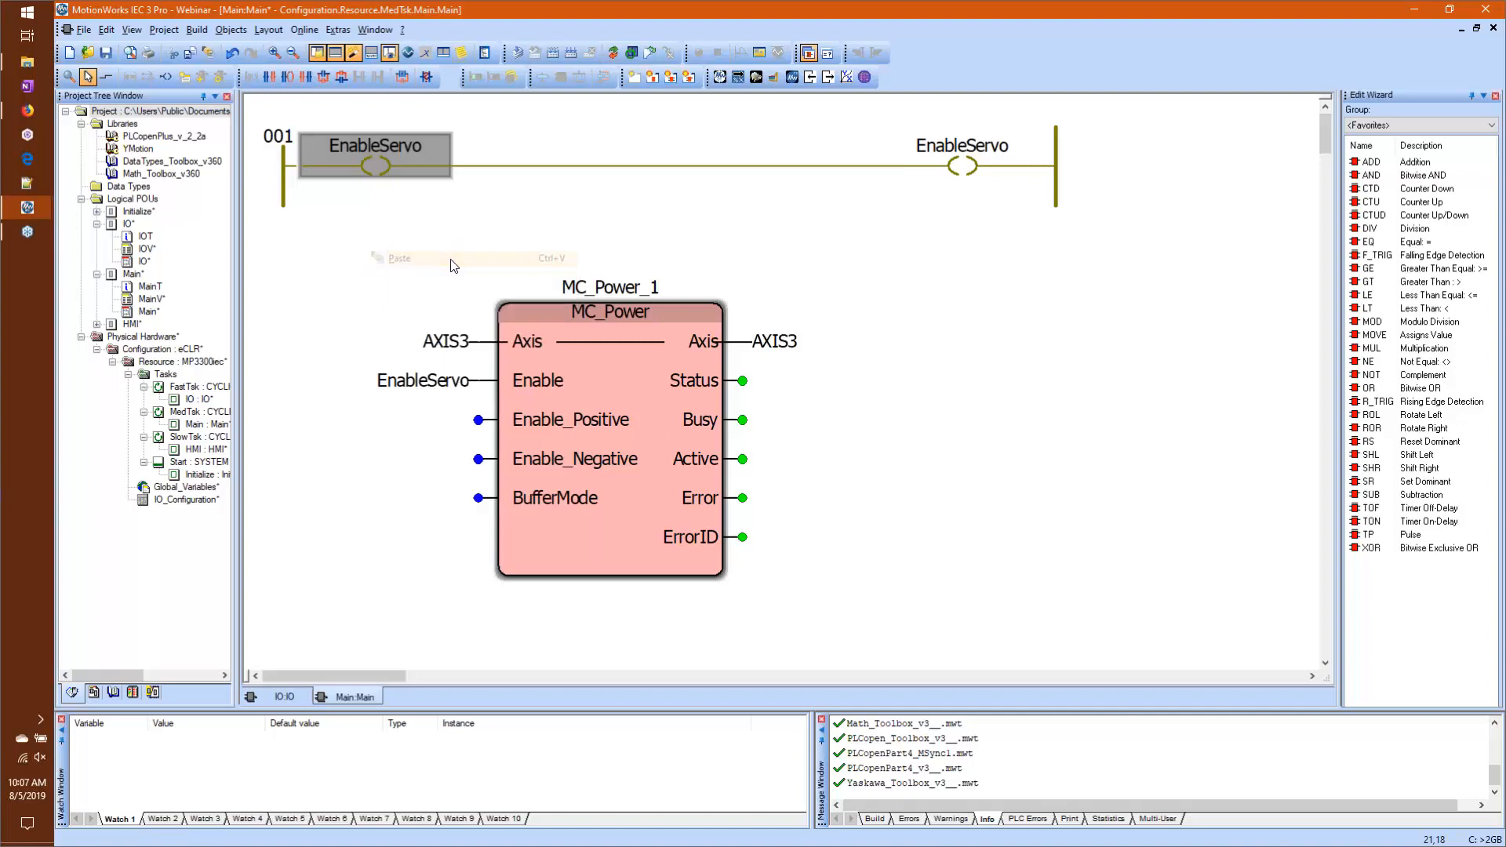
Step: Undo the replacement of the PwrOK contact in rung 001
click(898, 303)
click(372, 166)
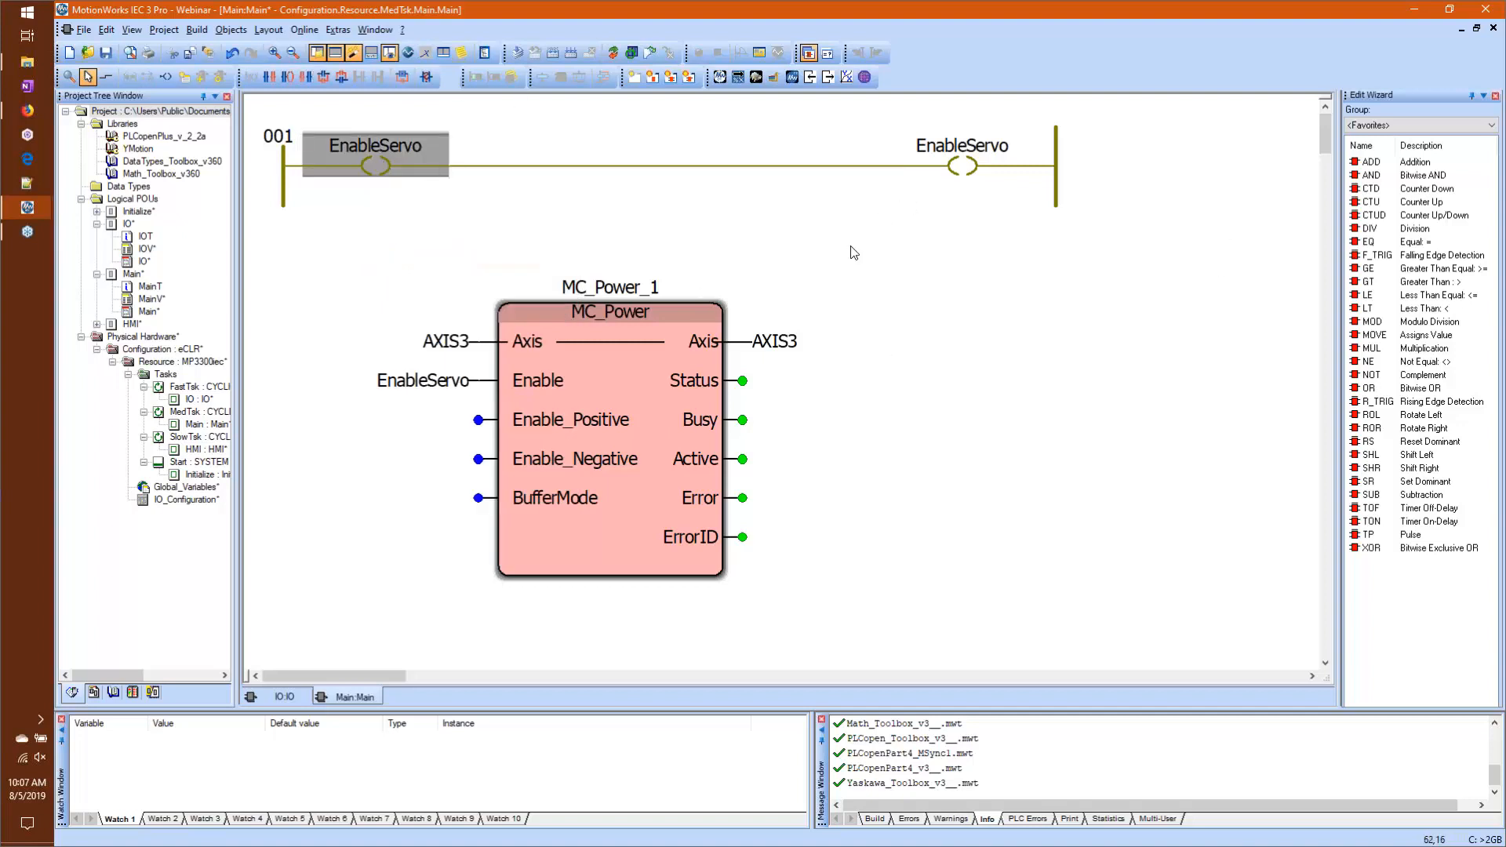
key(ctrl+z)
click(889, 323)
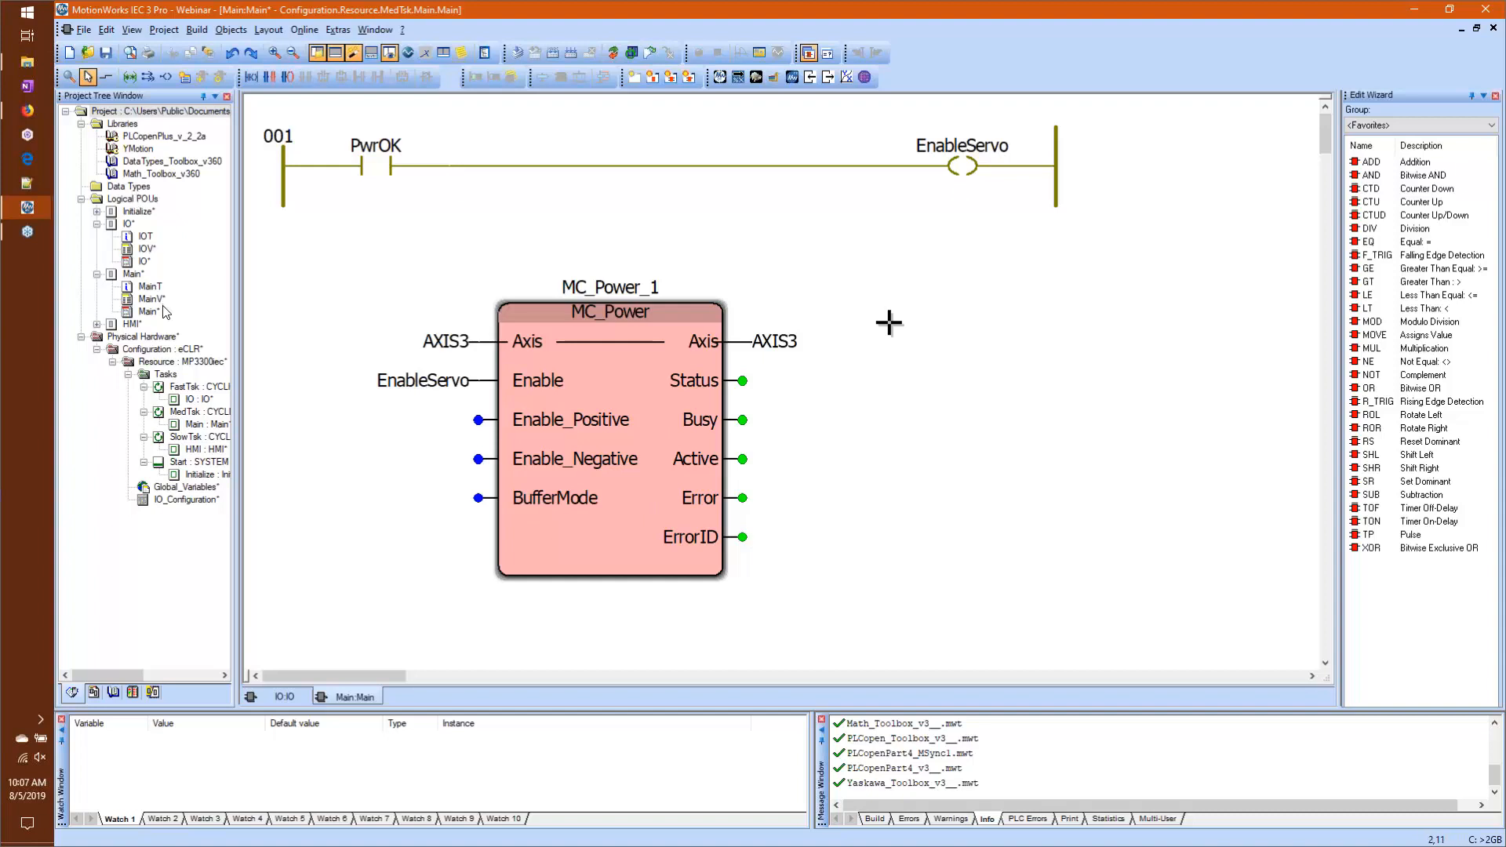
Step: Open the code worksheet of the IO program organization unit
double_click(148, 264)
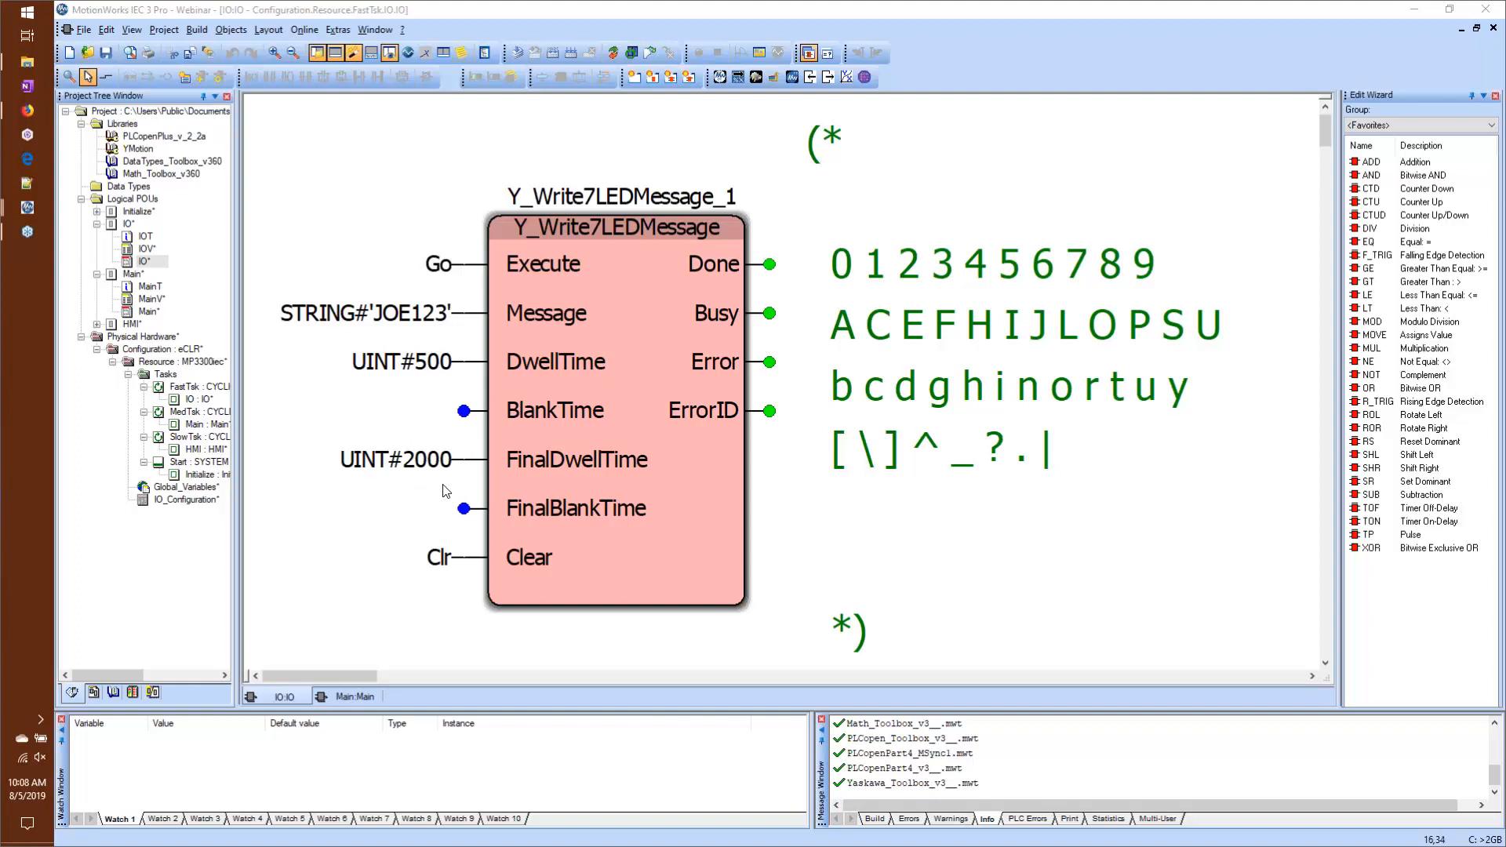
Step: Turn on debug mode for the IO worksheet and overwrite the Go variable with TRUE to execute Y_Write7LEDMessage
click(598, 54)
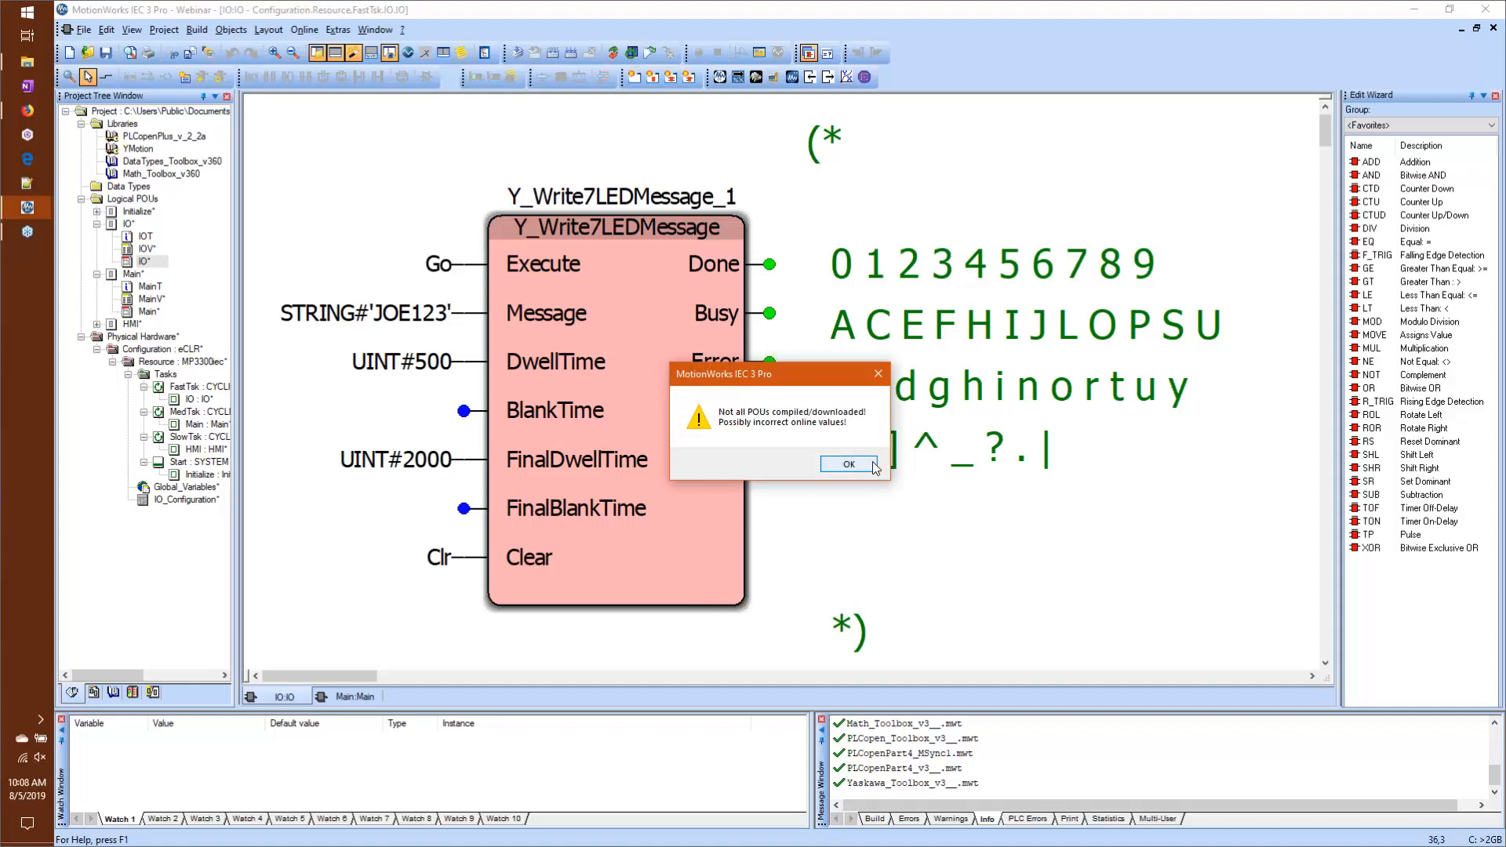
click(873, 465)
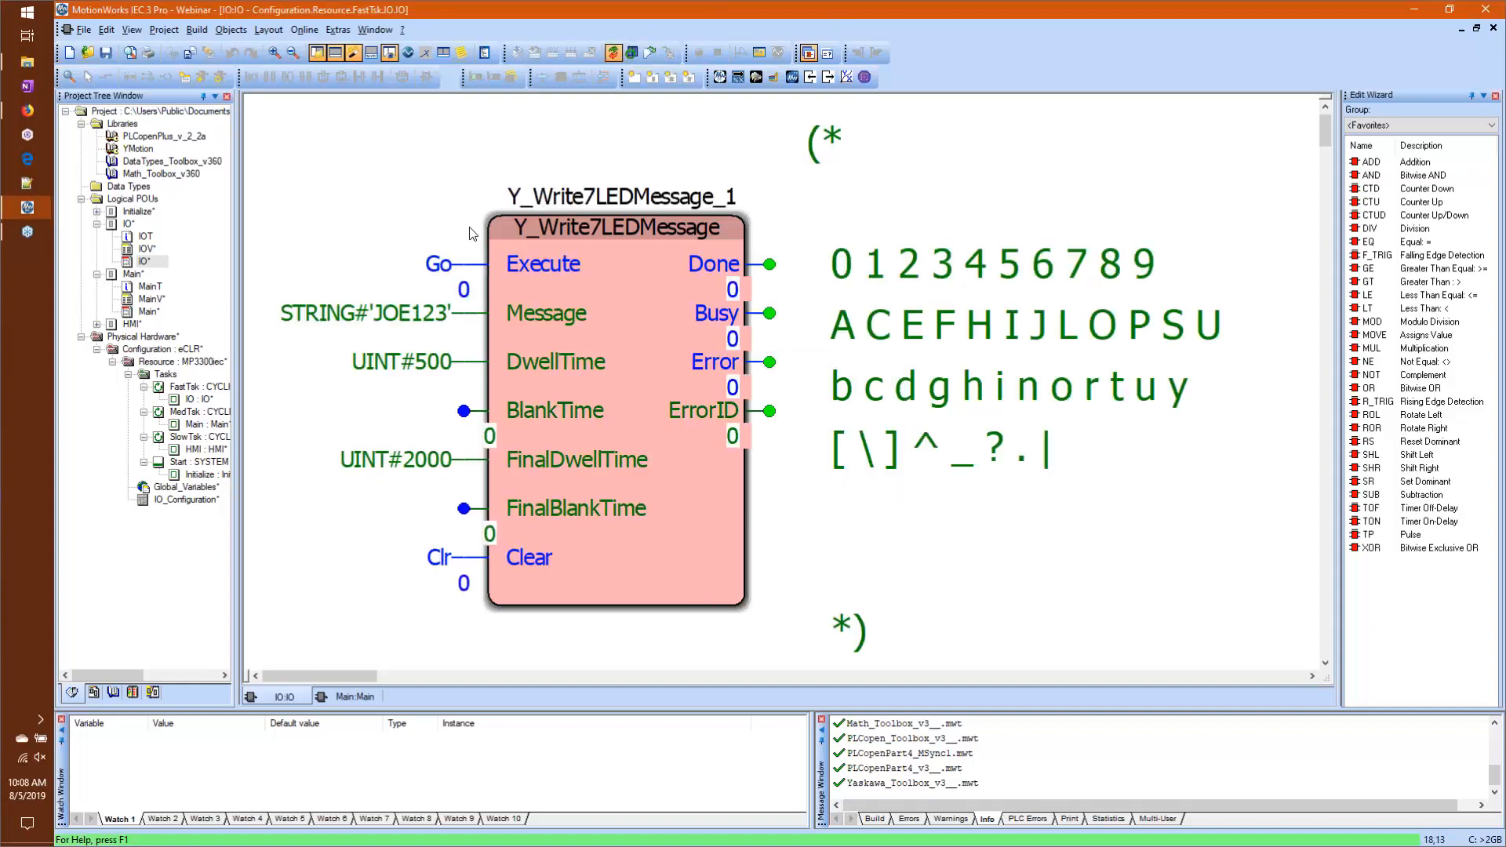
double_click(438, 263)
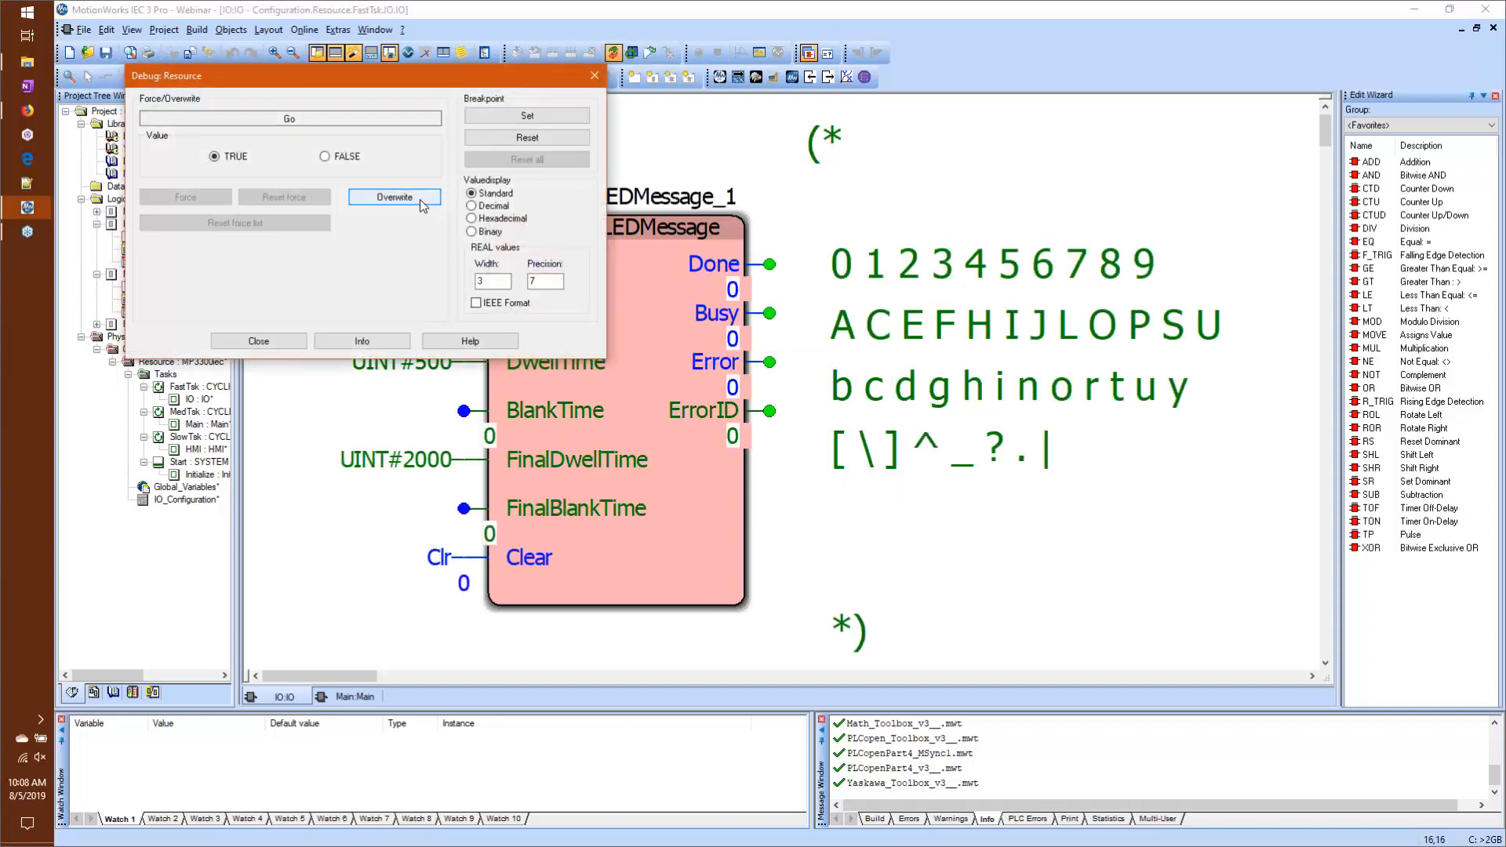
click(394, 197)
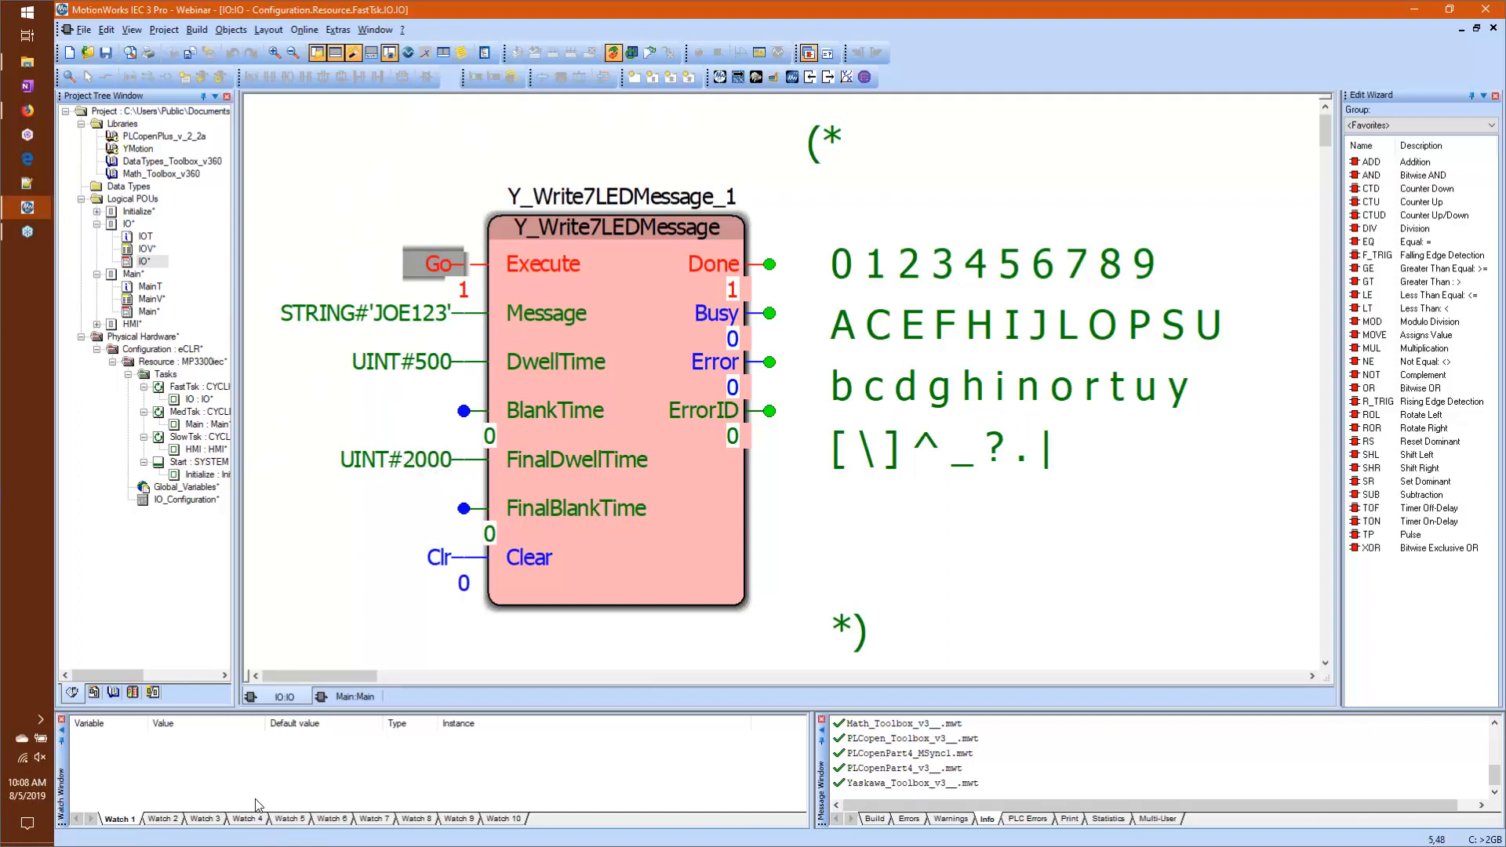
Step: Overwrite Go with FALSE and Clr with TRUE on the Y_Write7LEDMessage block
double_click(453, 266)
click(417, 199)
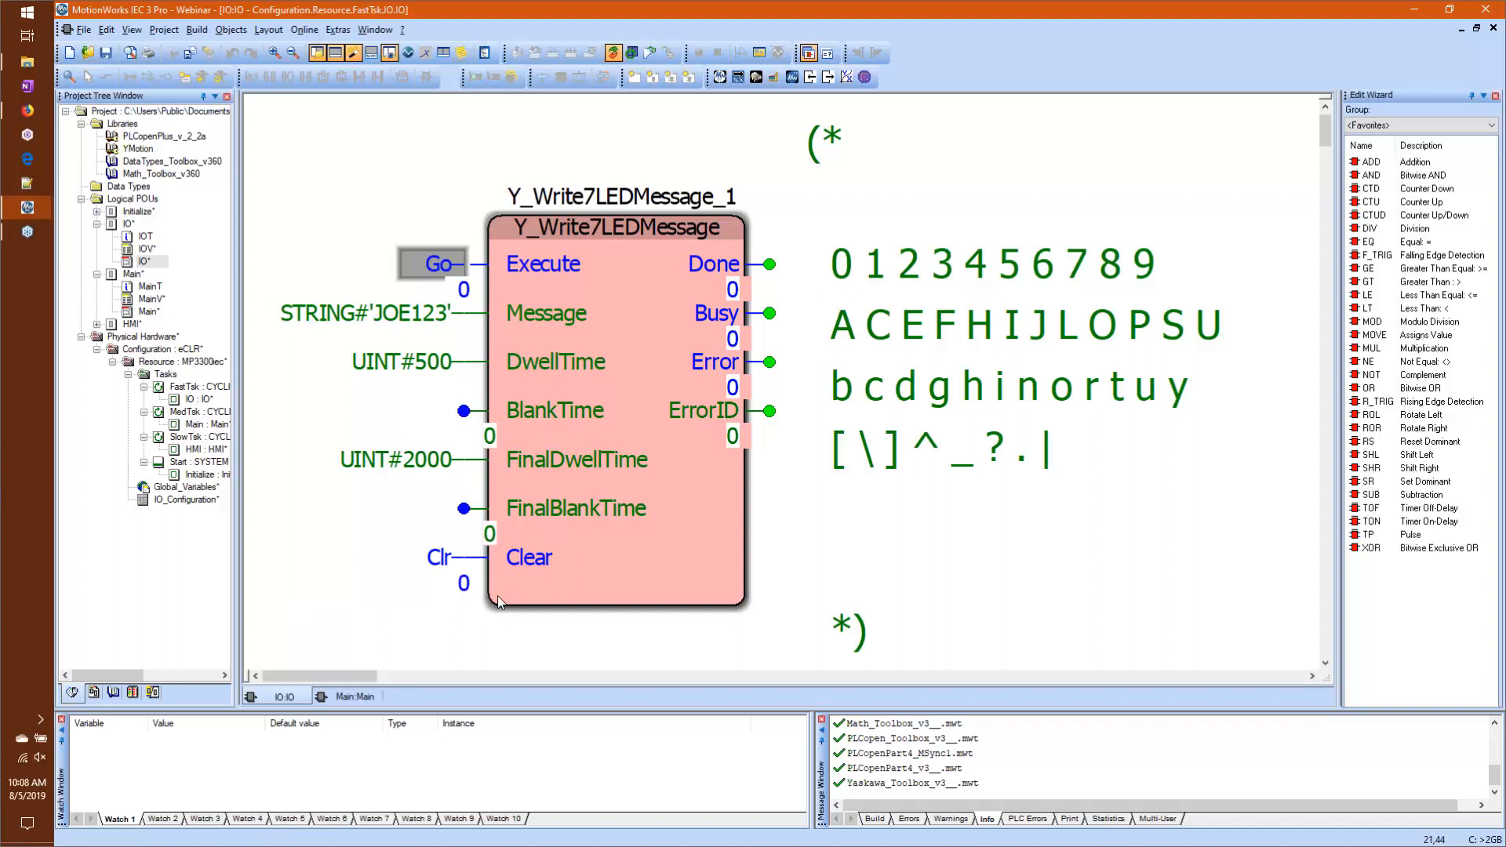
double_click(441, 563)
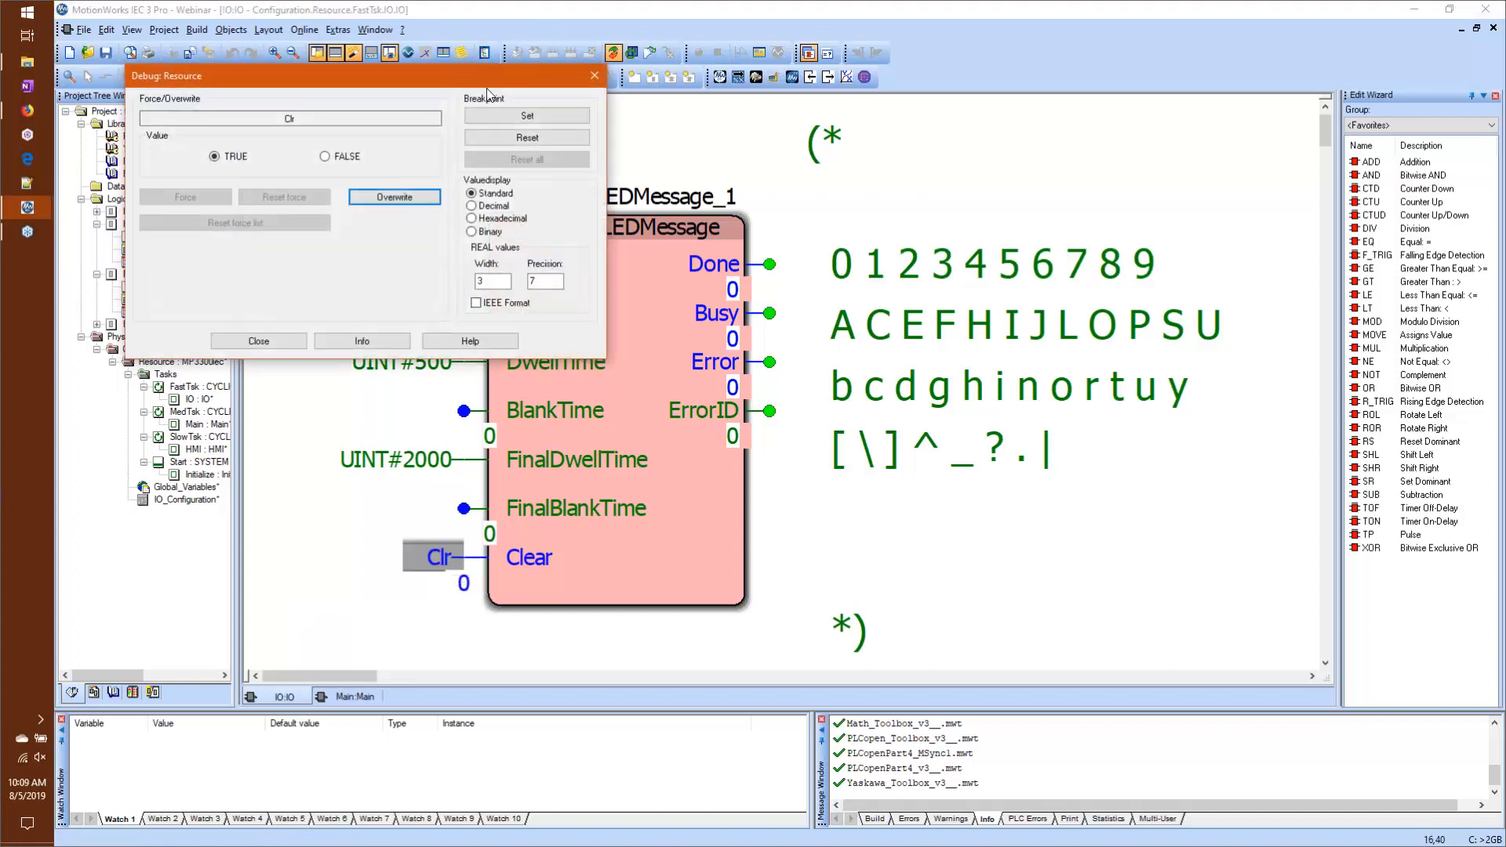
click(354, 196)
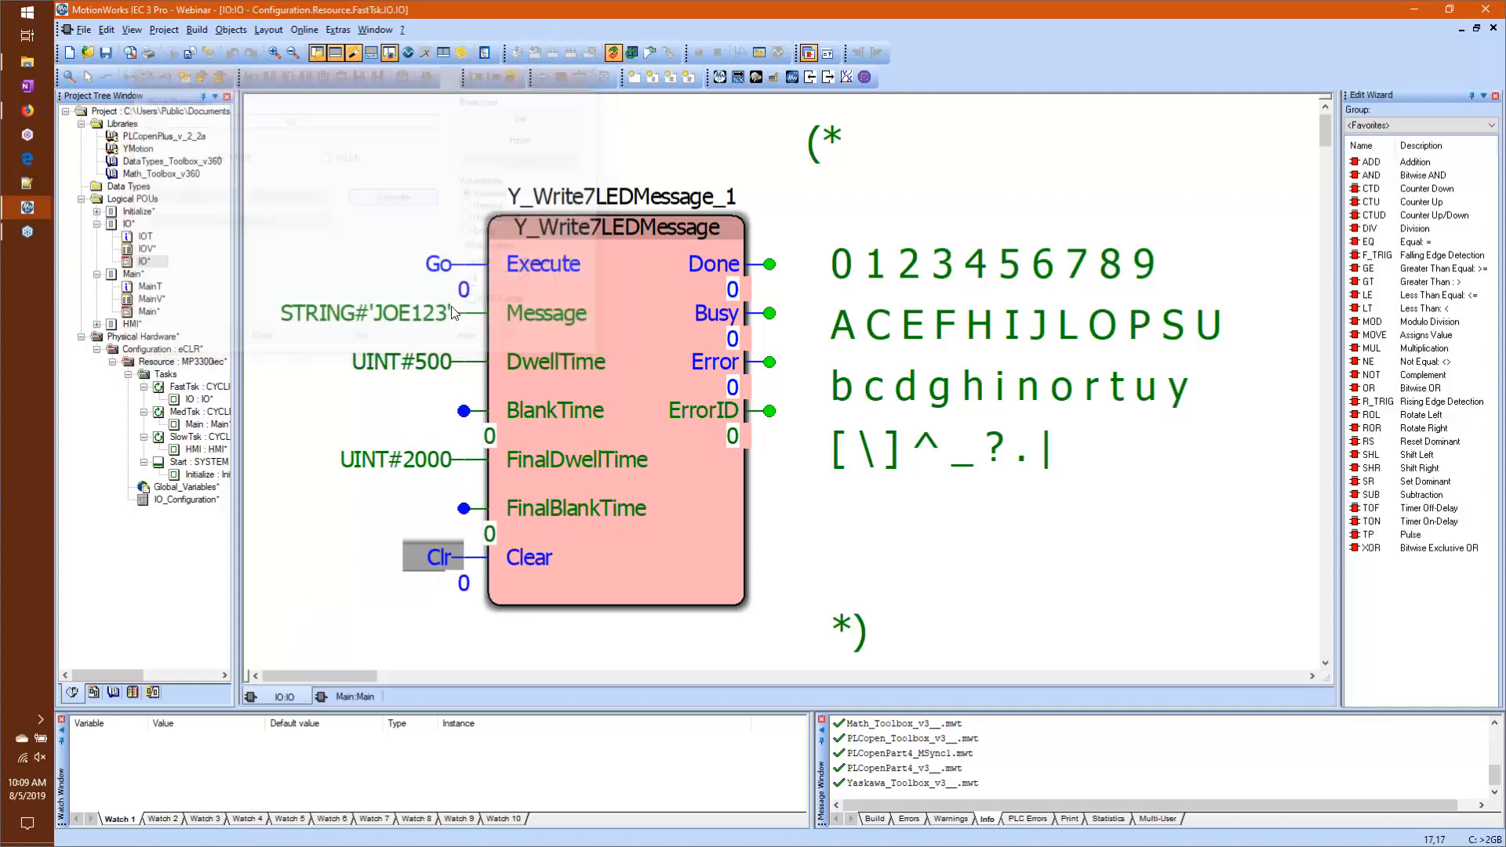
Step: Run Y_Write7LEDMessage again with Clear active by overwriting Go with TRUE, and reset Go to FALSE
click(444, 265)
double_click(444, 265)
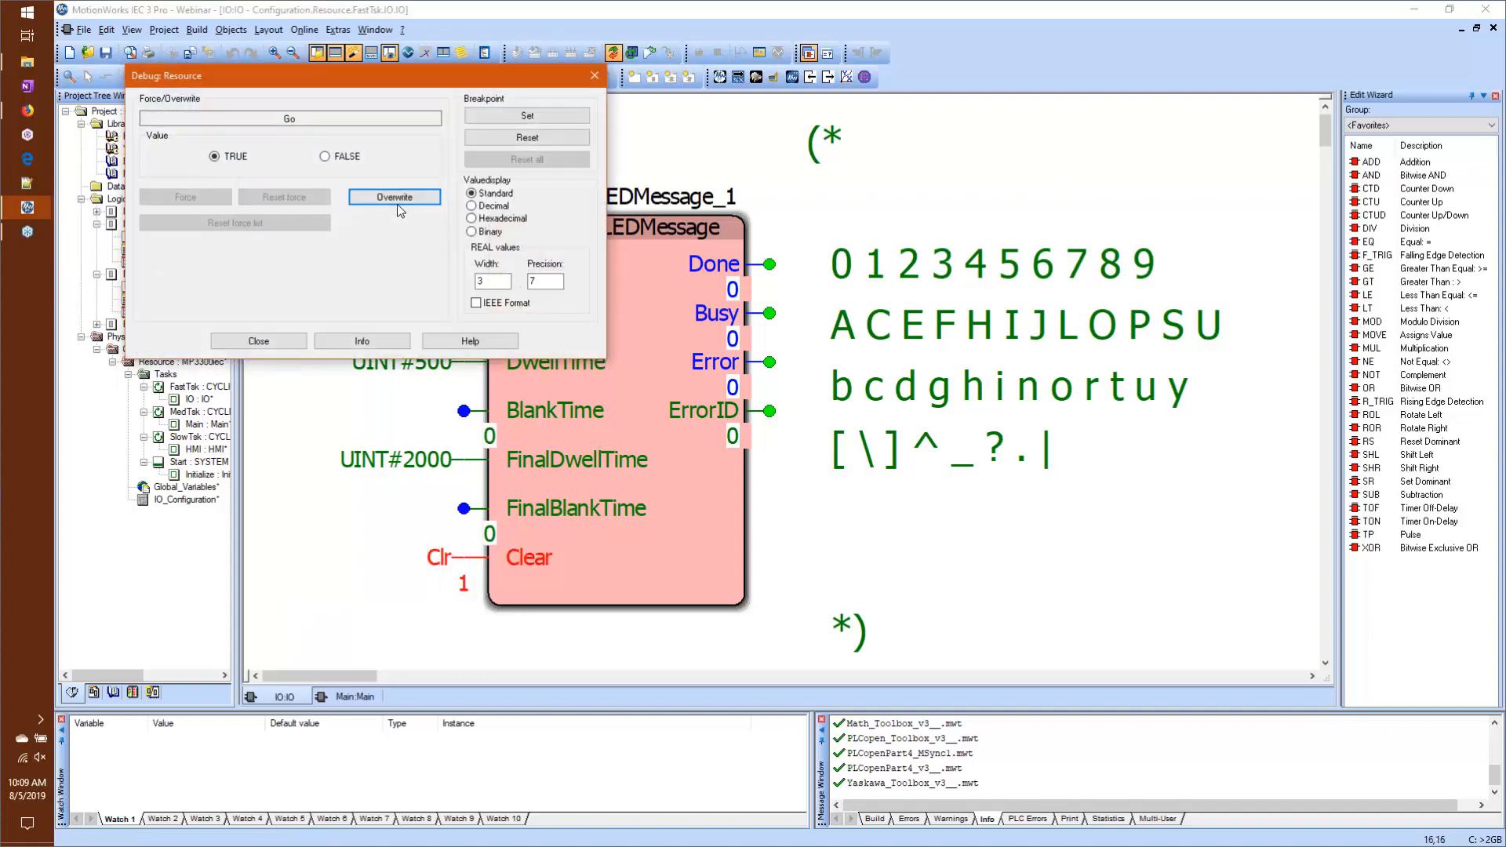
click(353, 197)
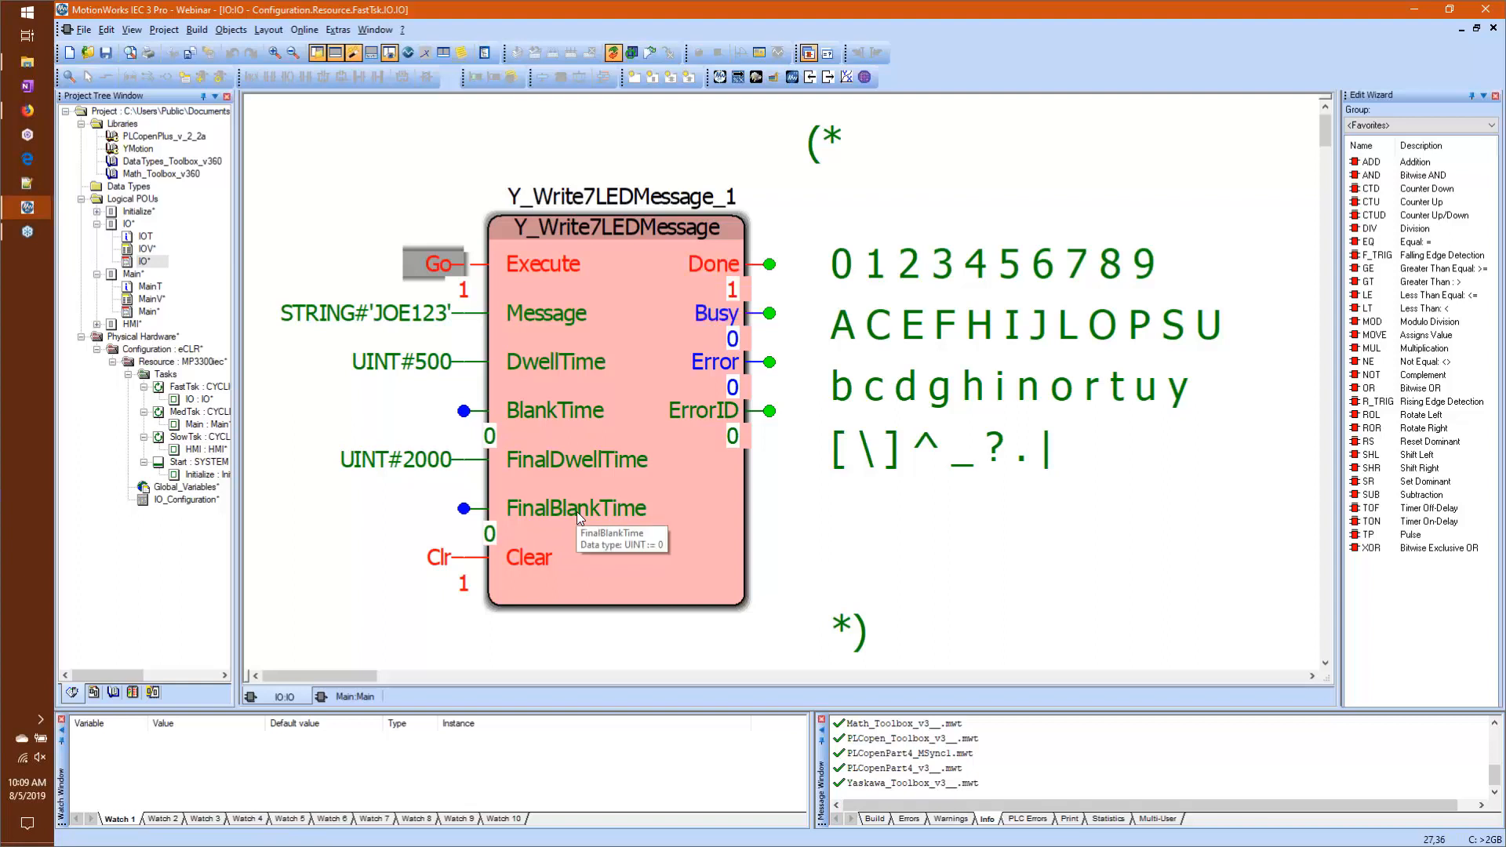
double_click(420, 266)
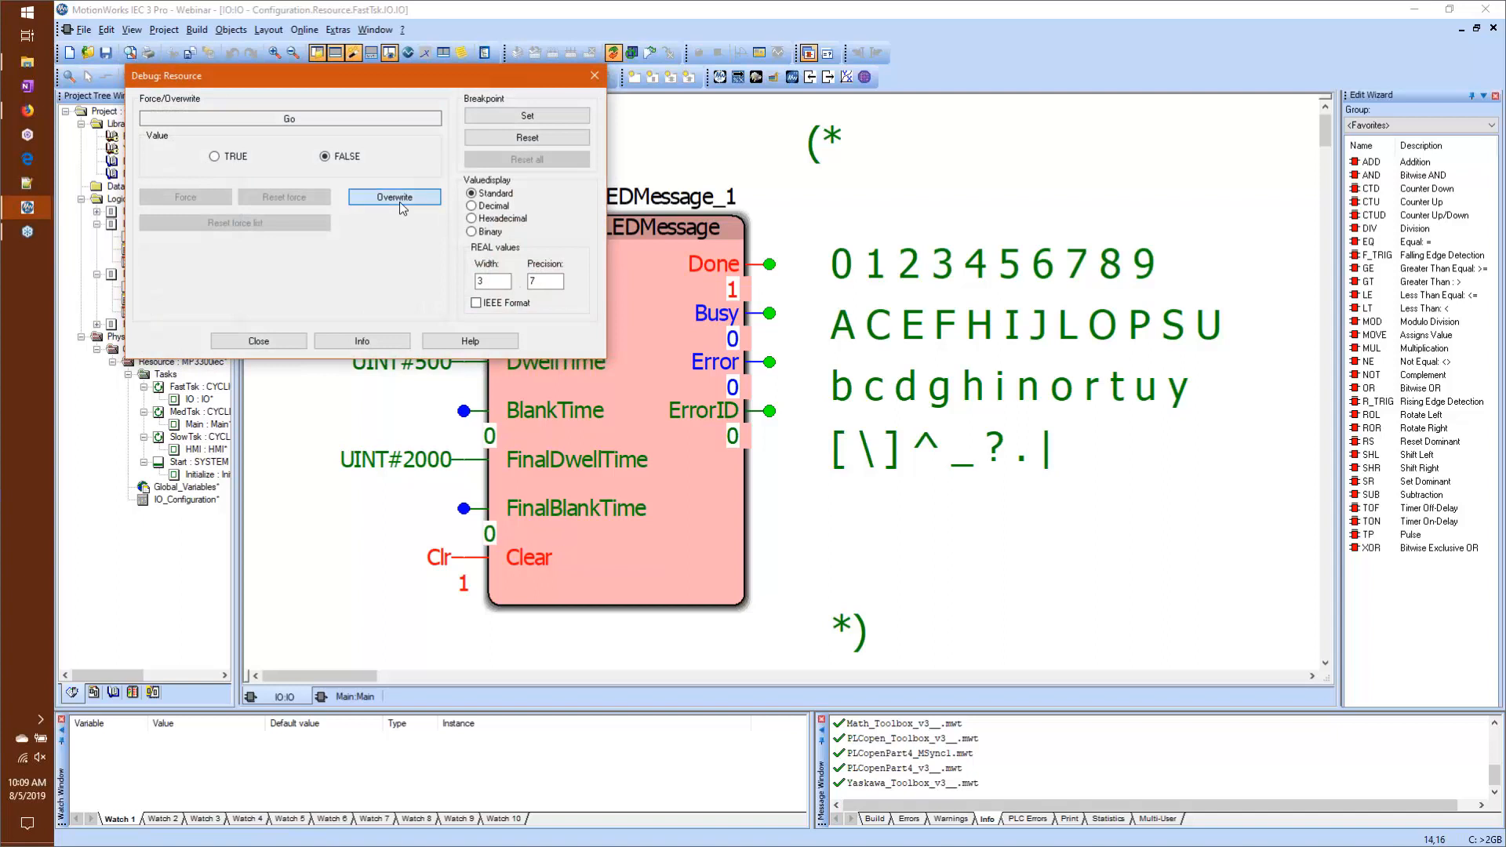
click(398, 201)
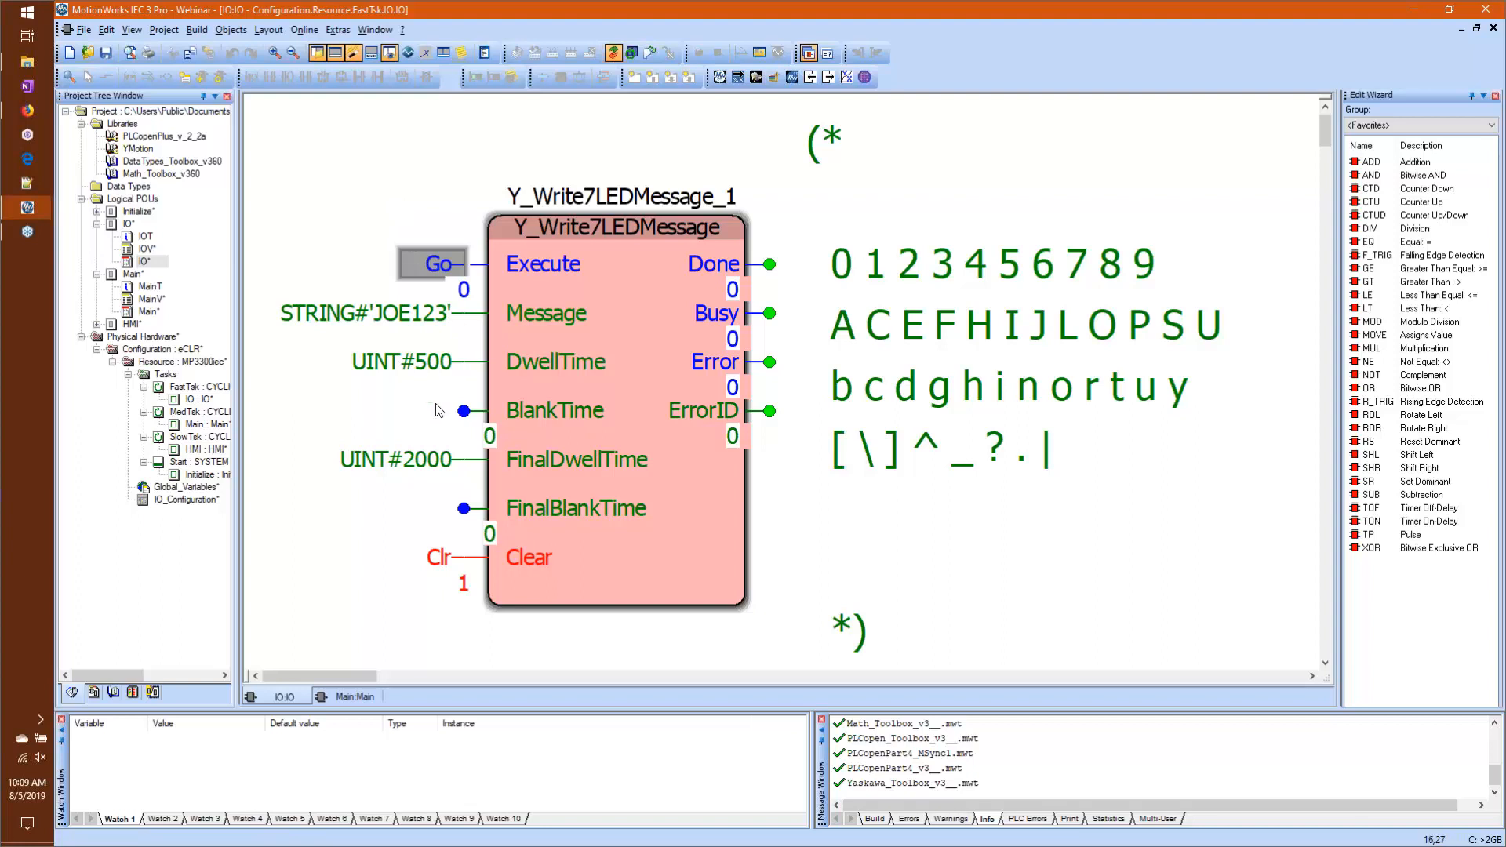
Step: Trigger the Y_PostUserAlarm block further down the IO worksheet by overwriting UserAlarm with TRUE
scroll(475, 360, down, 1)
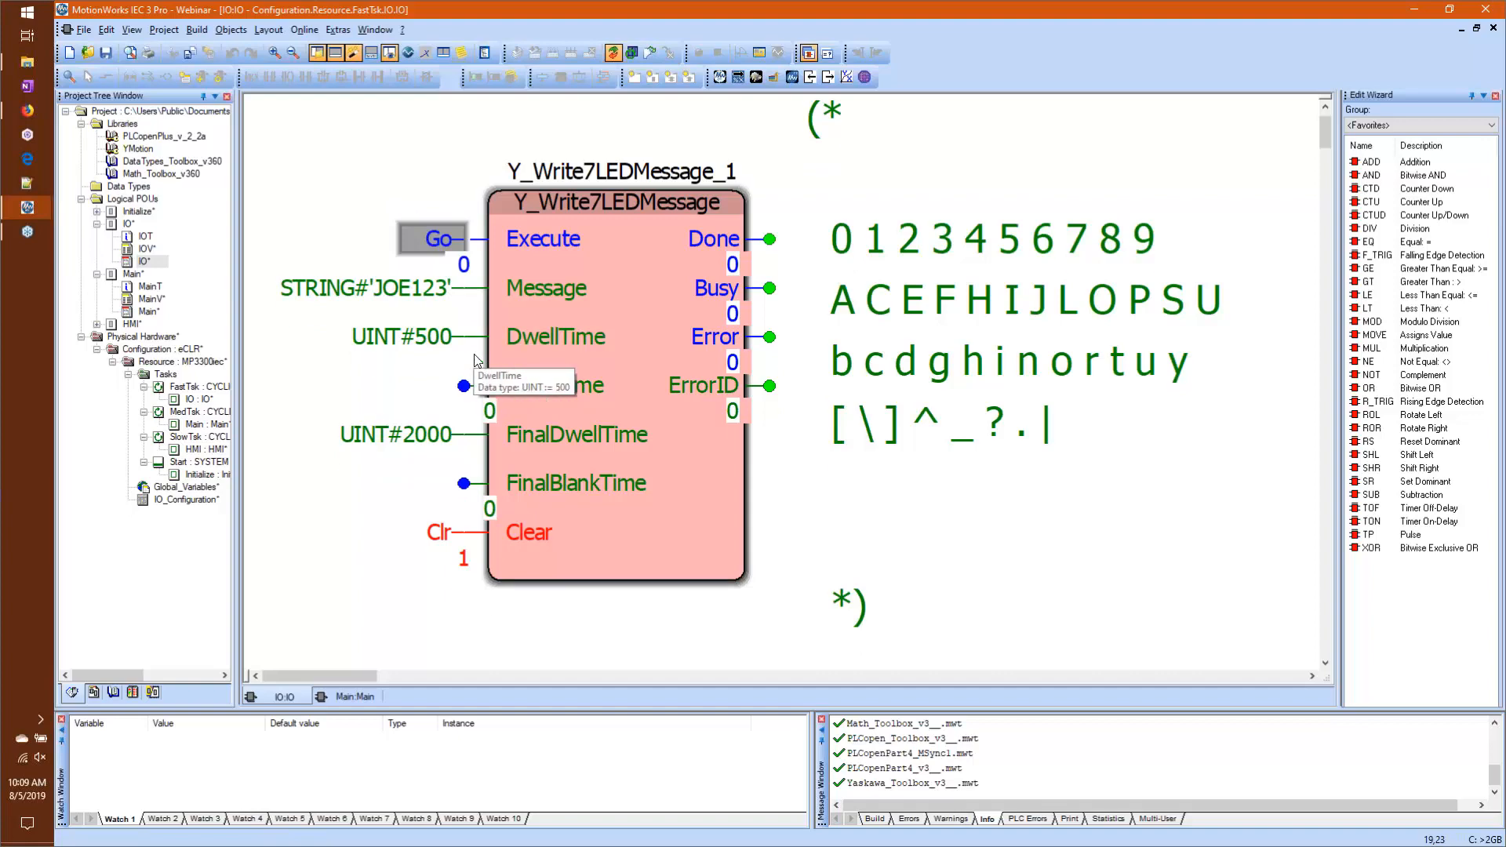
scroll(475, 361, down, 20)
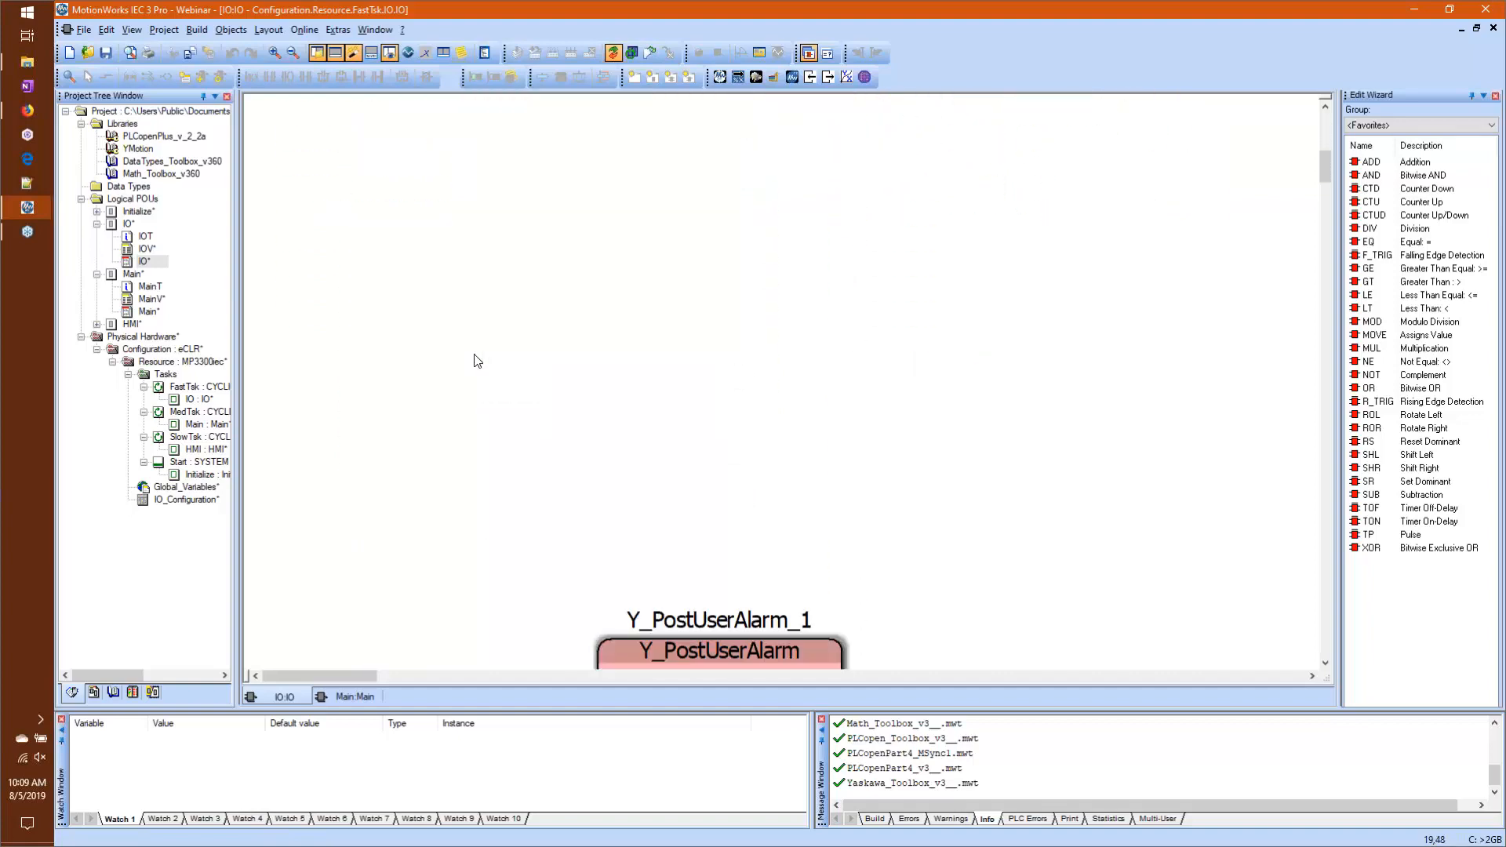
scroll(477, 361, down, 16)
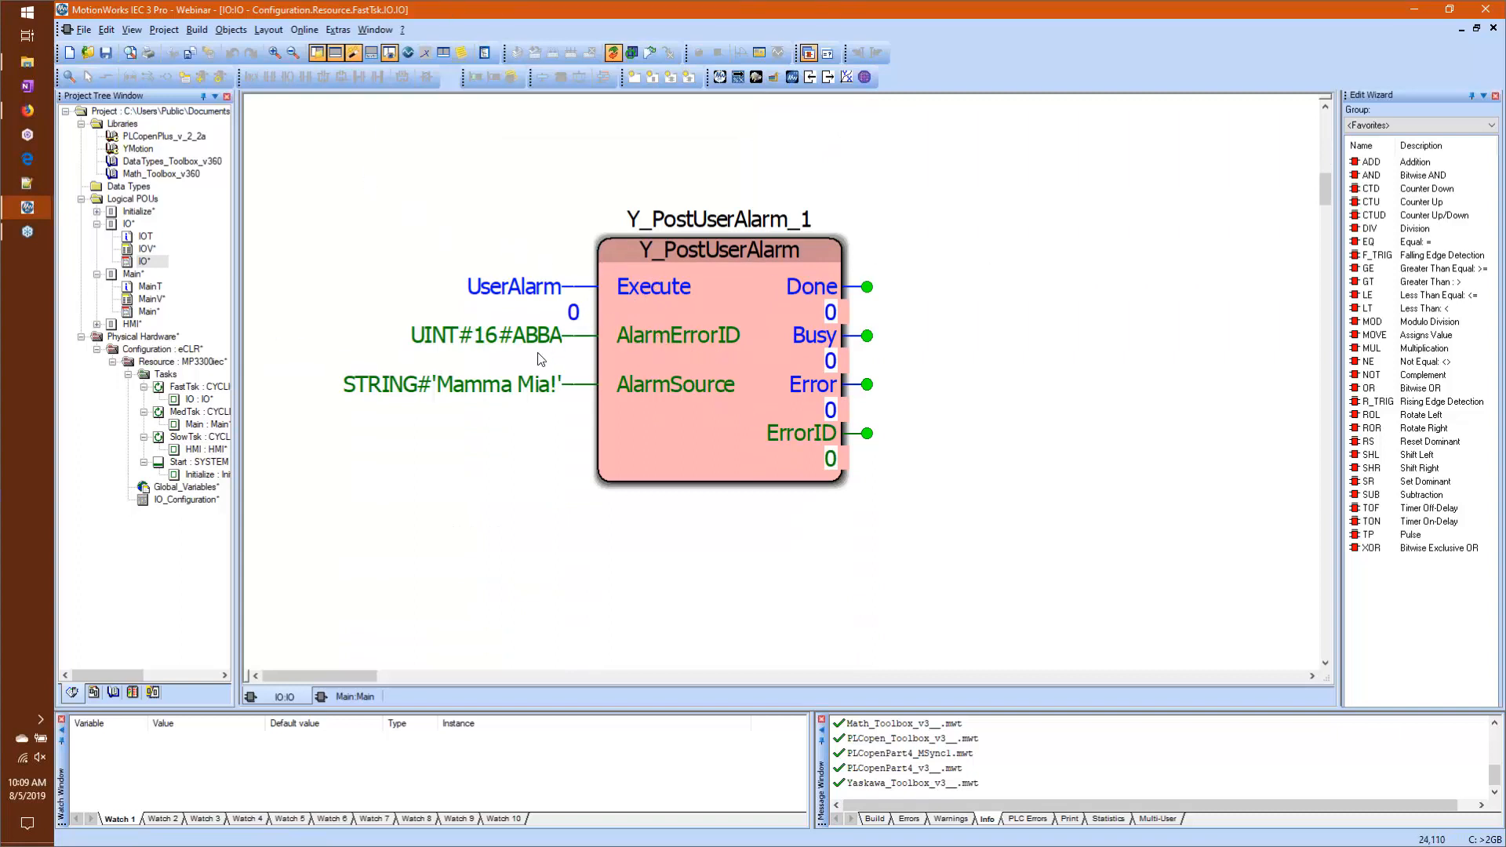
mouse_move(626, 339)
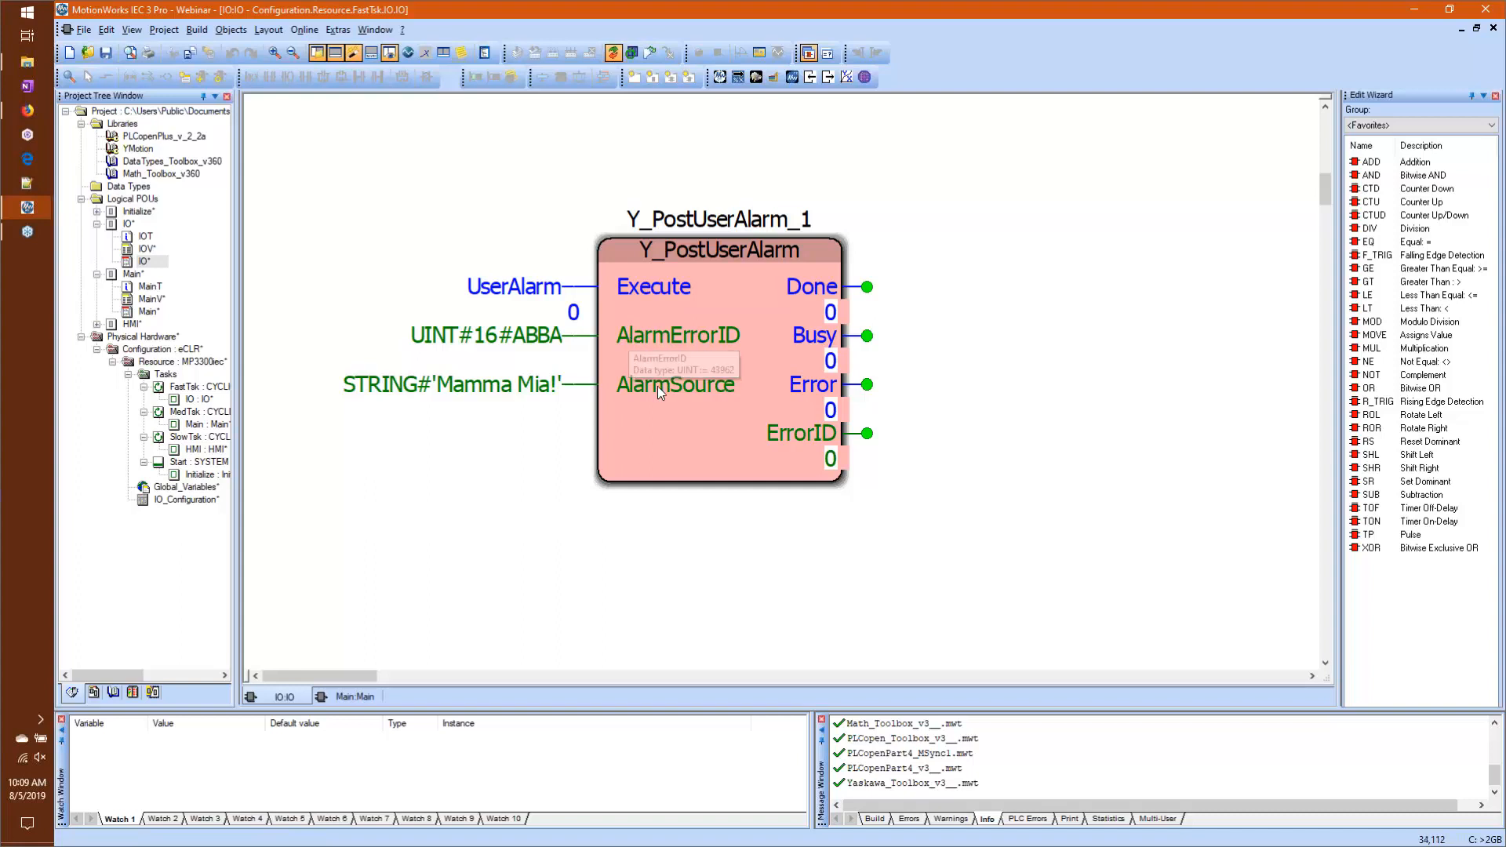
mouse_move(657, 386)
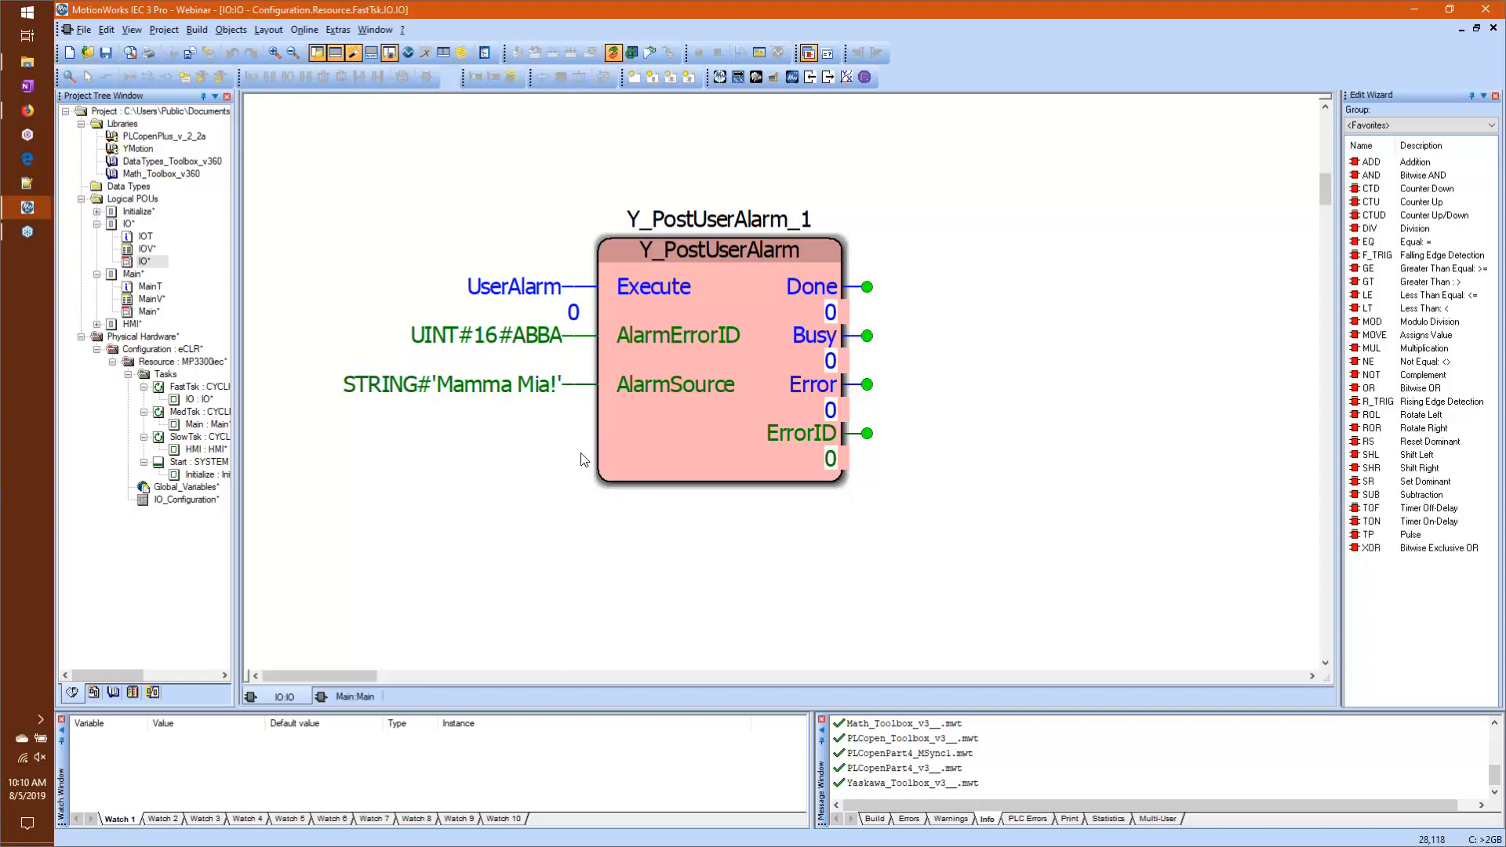
click(555, 292)
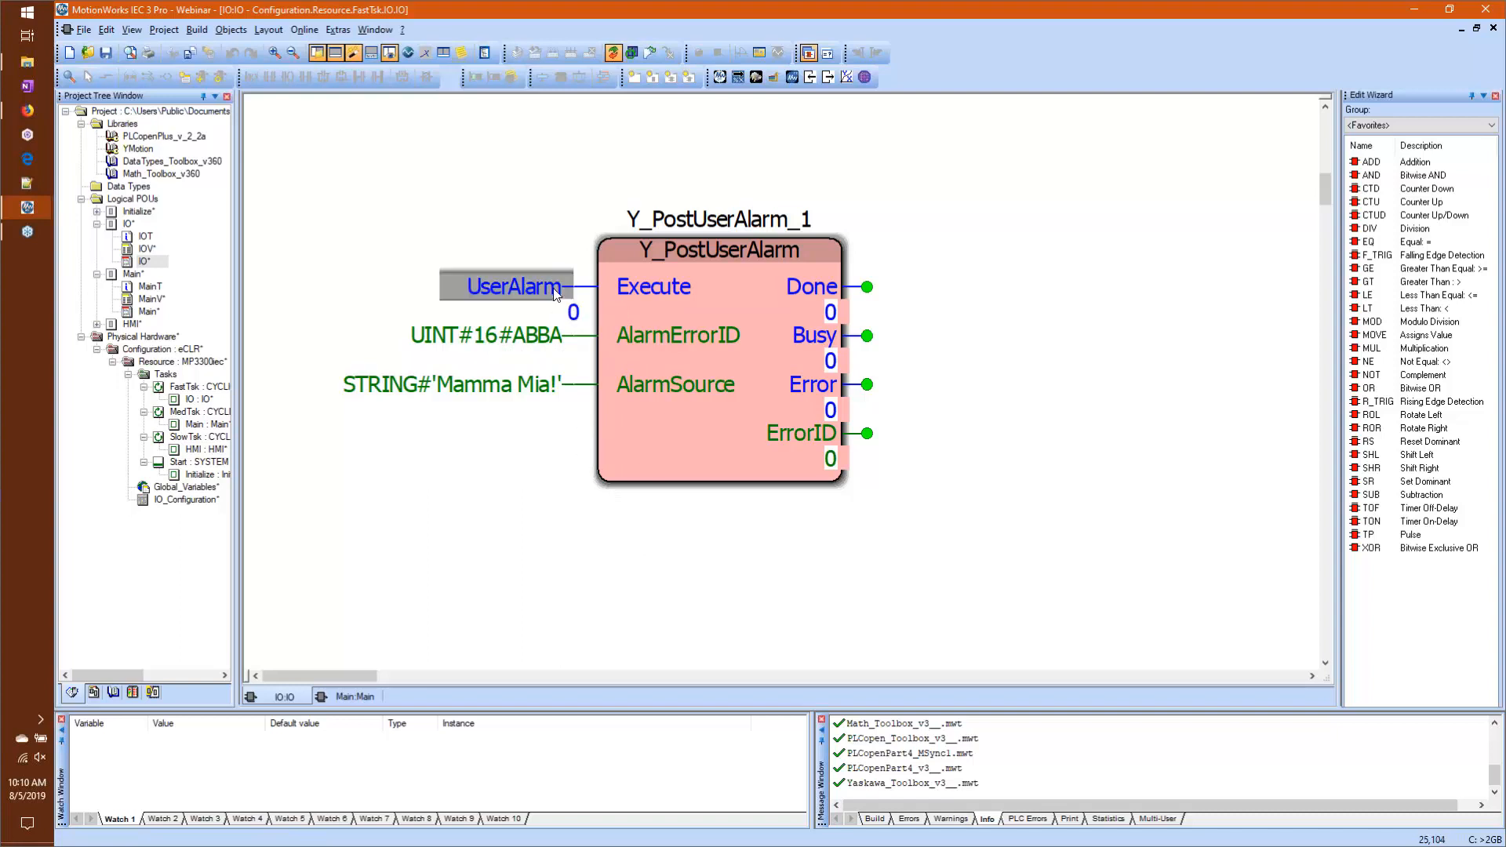
double_click(555, 291)
click(380, 199)
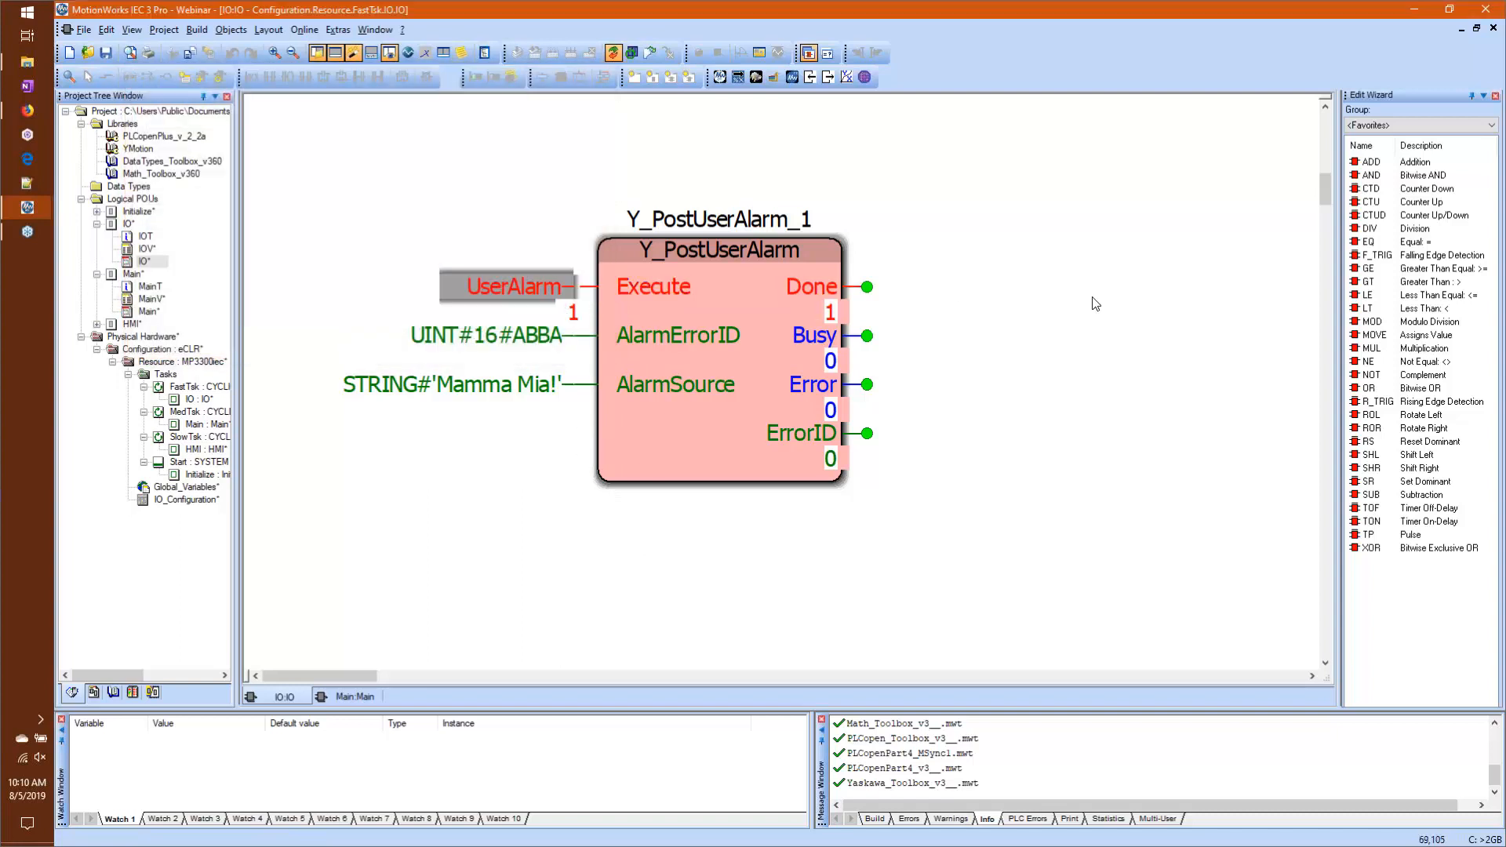
Step: Switch to the controller web interface in Firefox, open the active alarms and clear the ABBA alarm
click(28, 110)
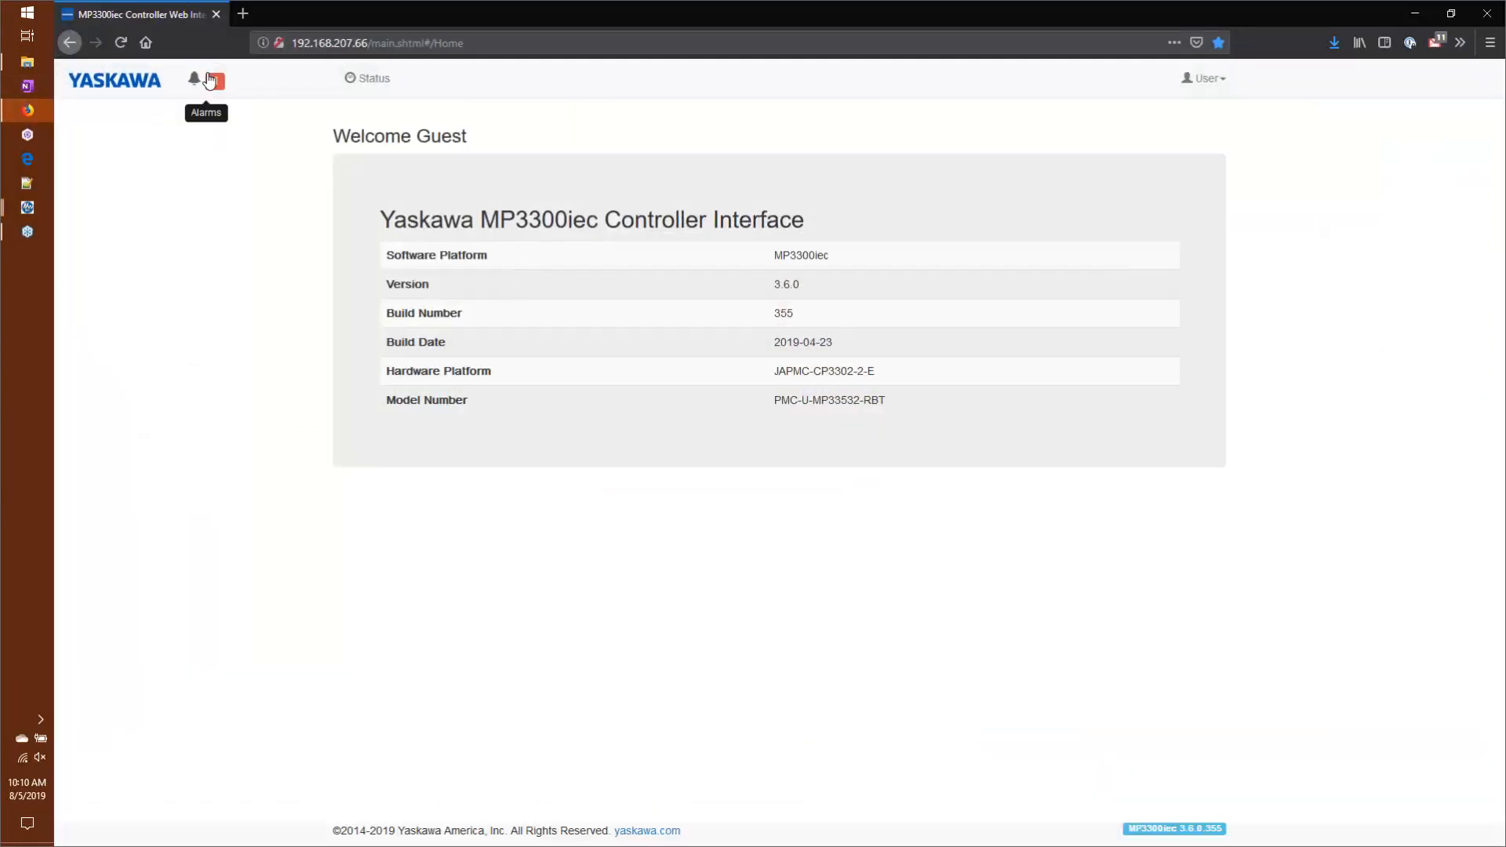
click(212, 92)
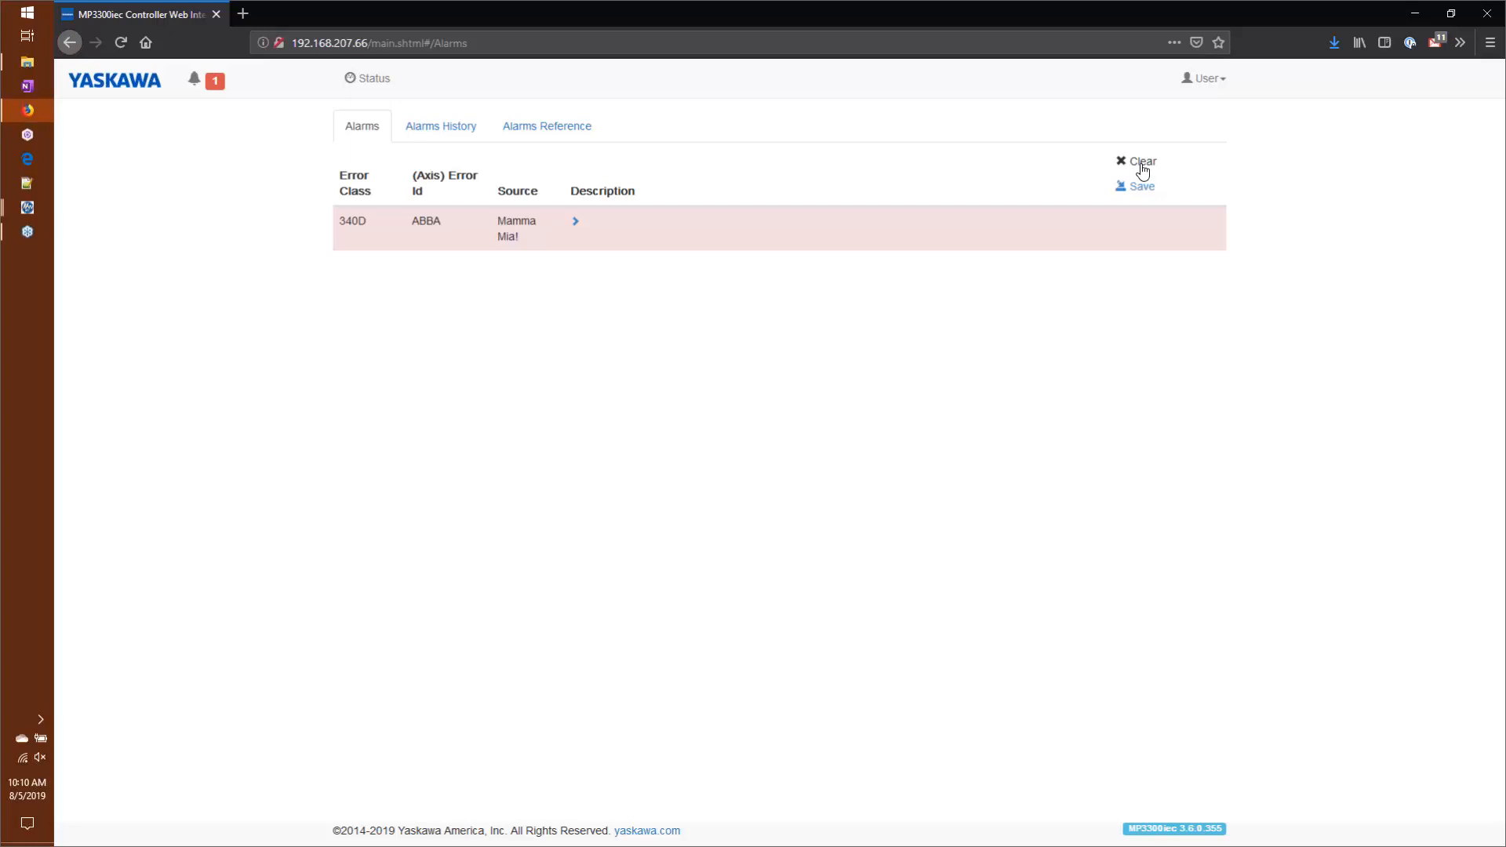
click(1142, 165)
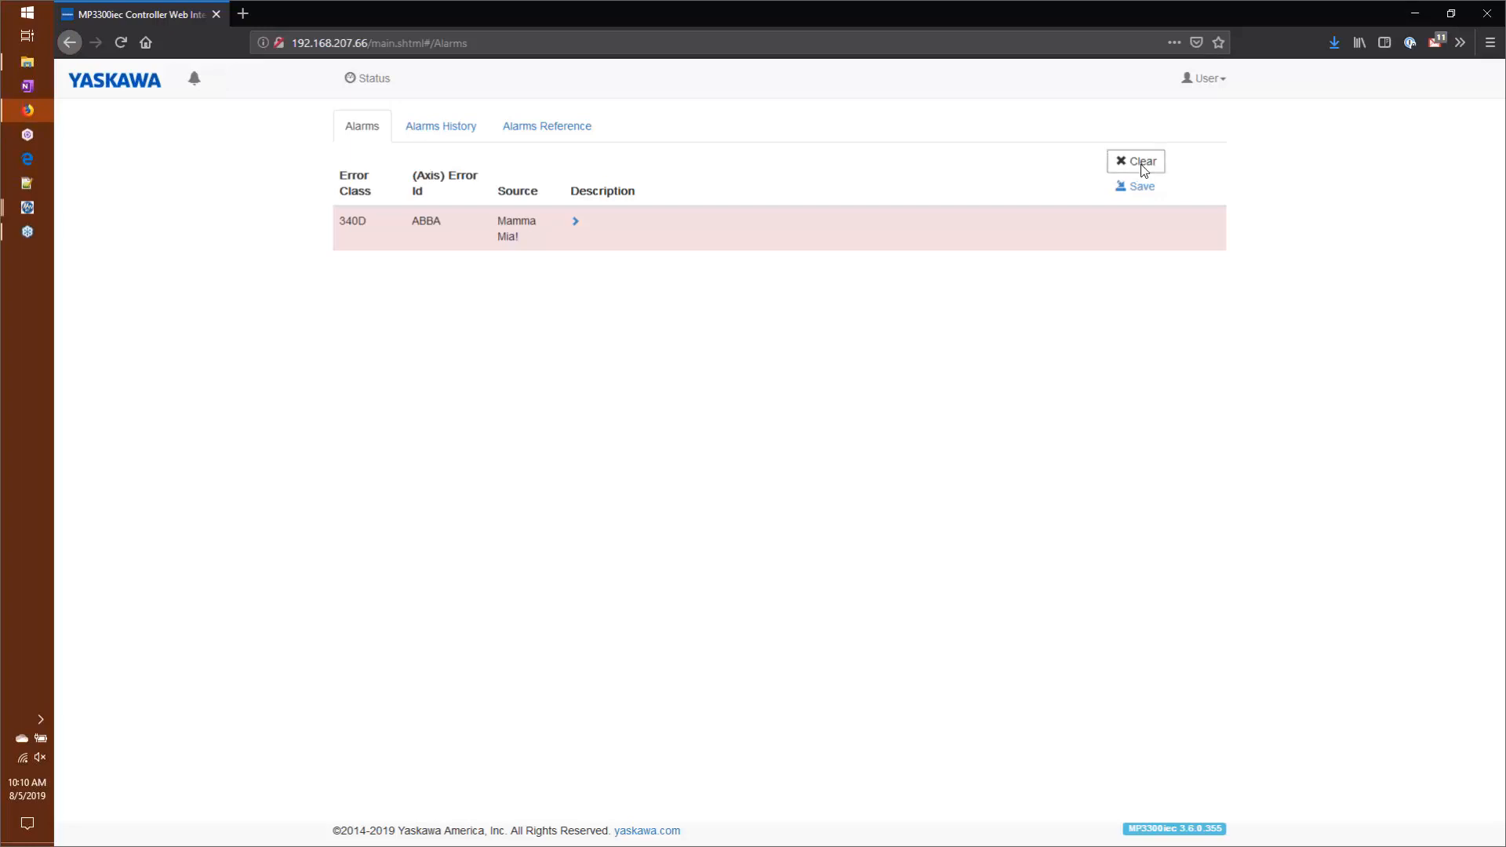
Step: Return to MotionWorks IEC and overwrite UserAlarm with FALSE
click(27, 207)
click(161, 158)
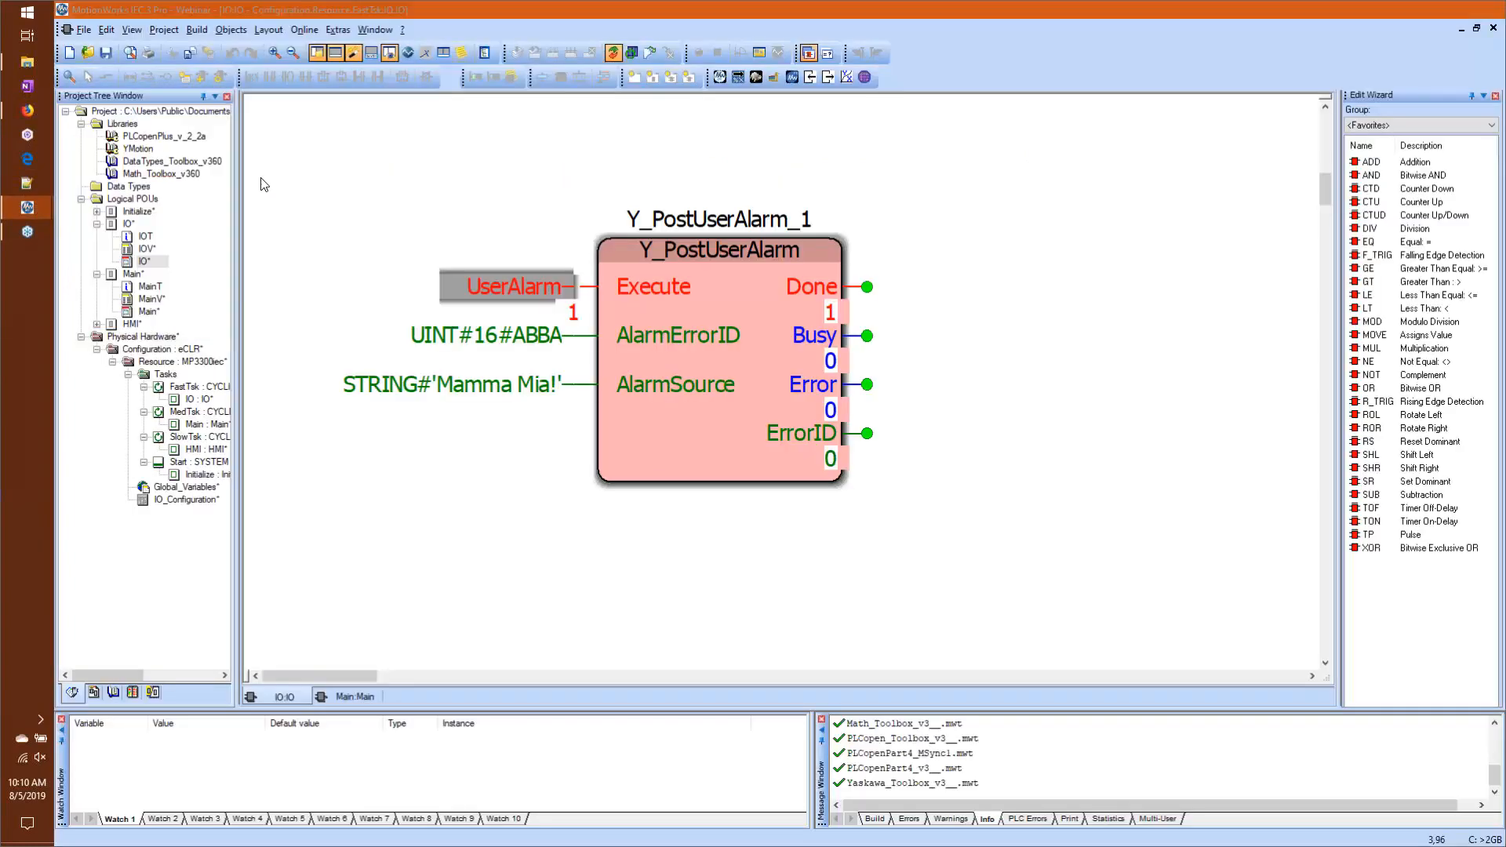
double_click(471, 286)
click(393, 197)
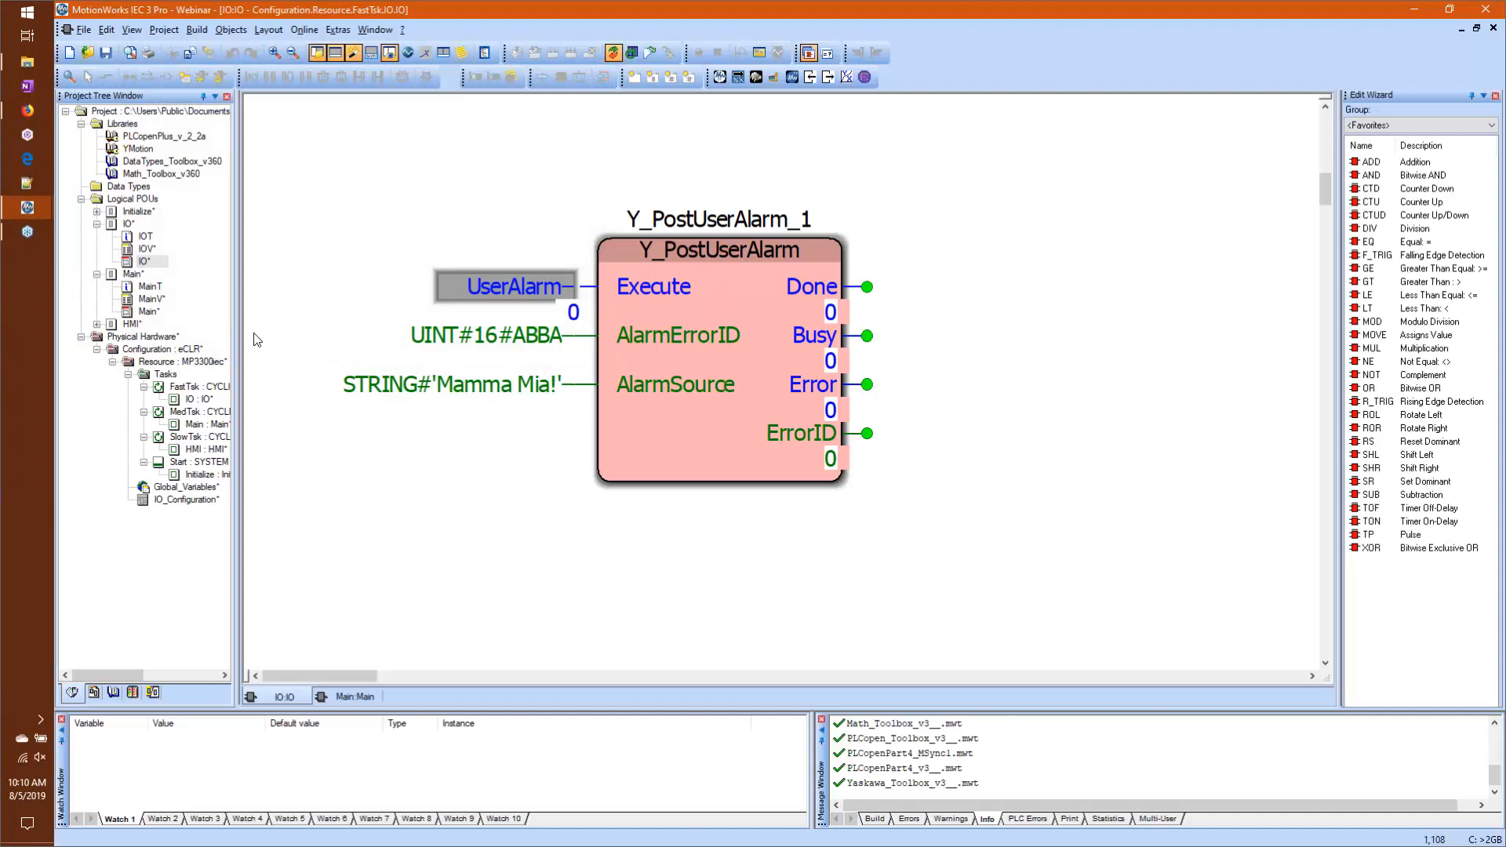
Step: Open circle_move.mwt from the Projects folder in File Explorer using the trial version, and maximize its project window
click(29, 62)
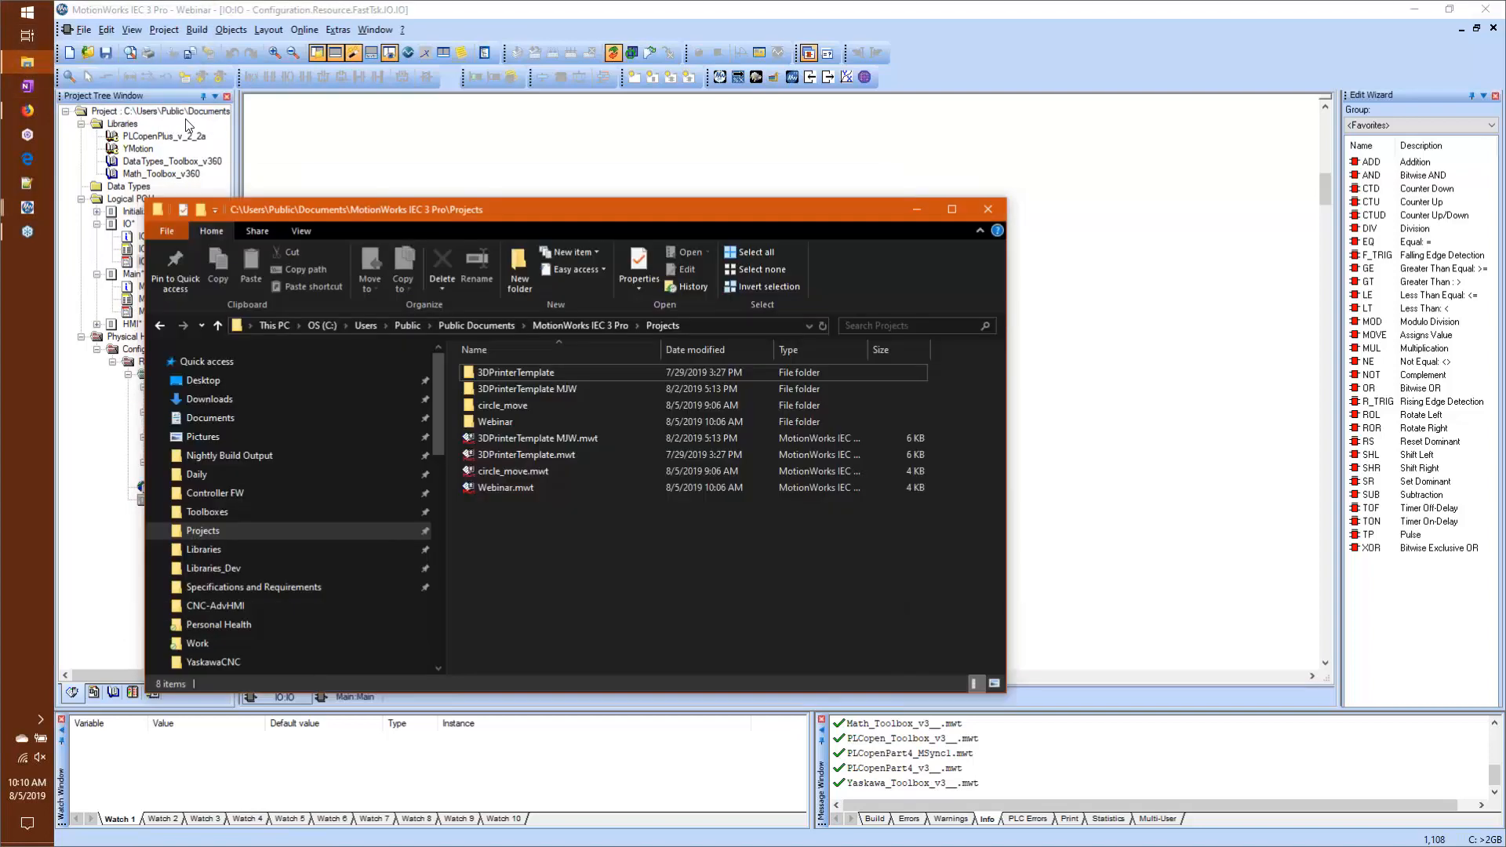
double_click(506, 471)
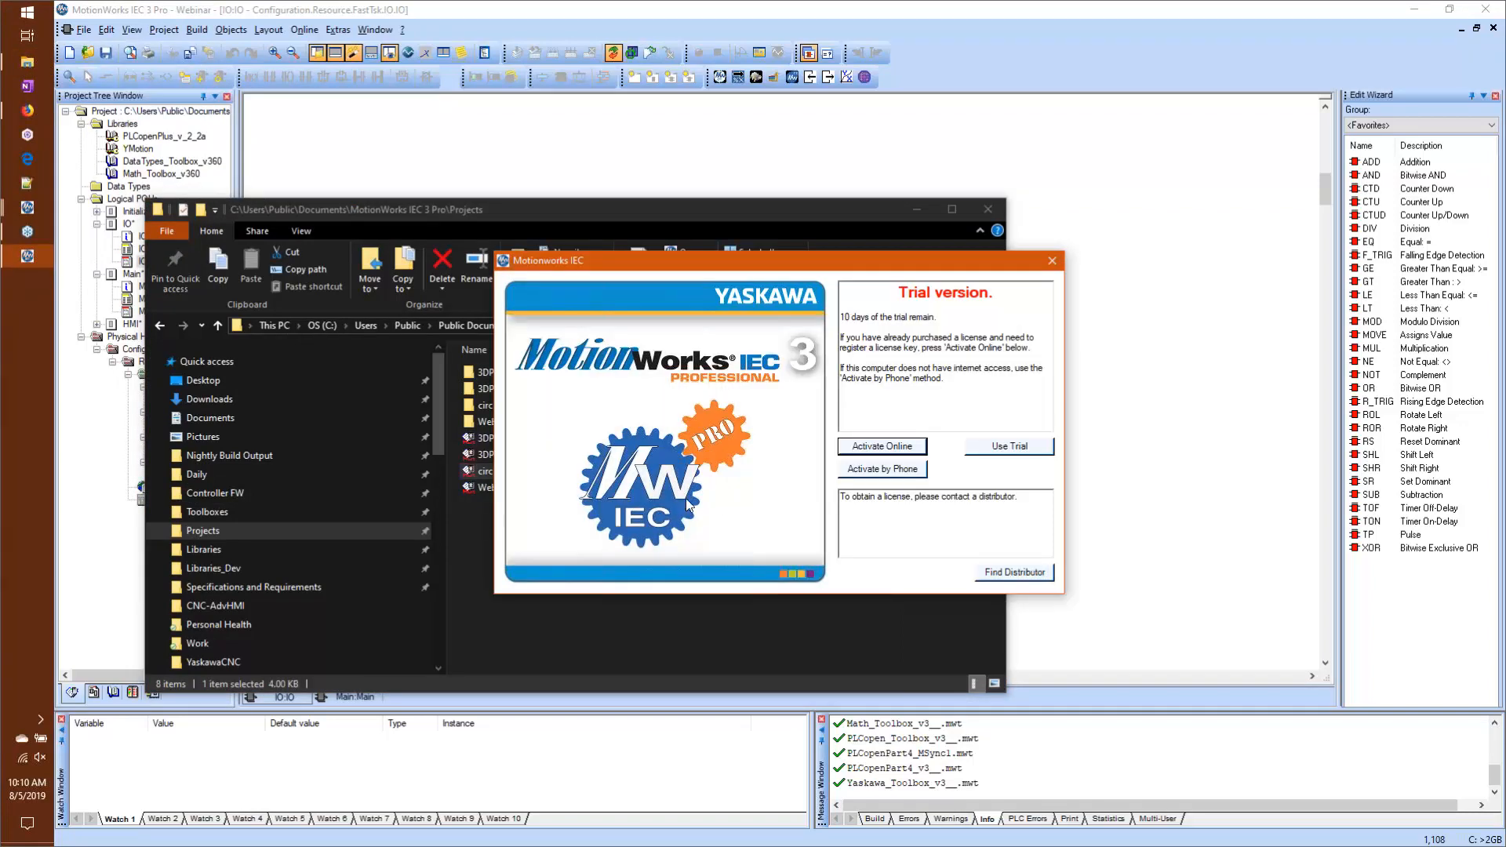
click(977, 450)
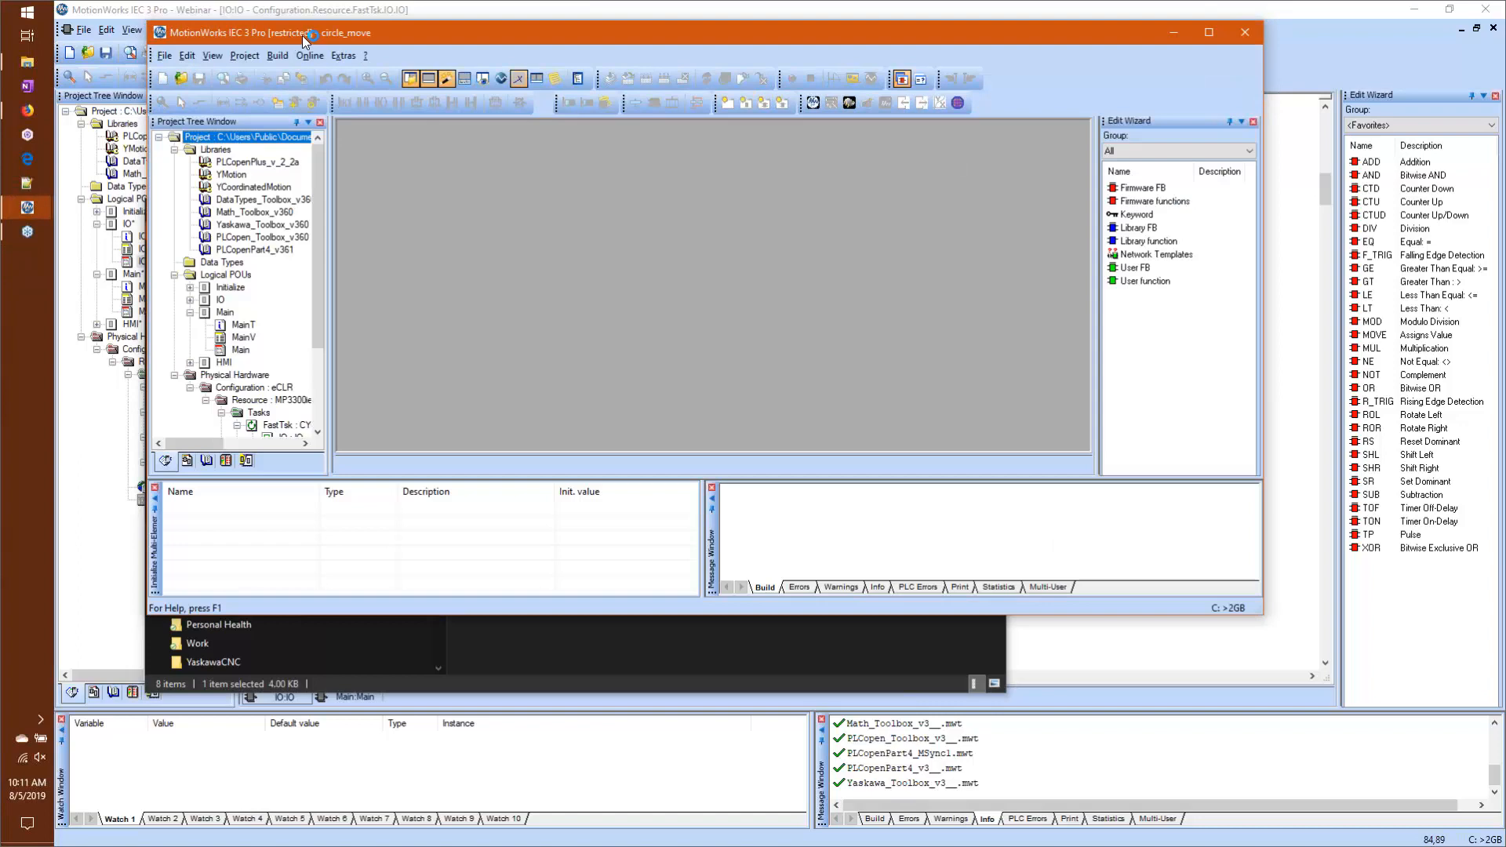
double_click(548, 36)
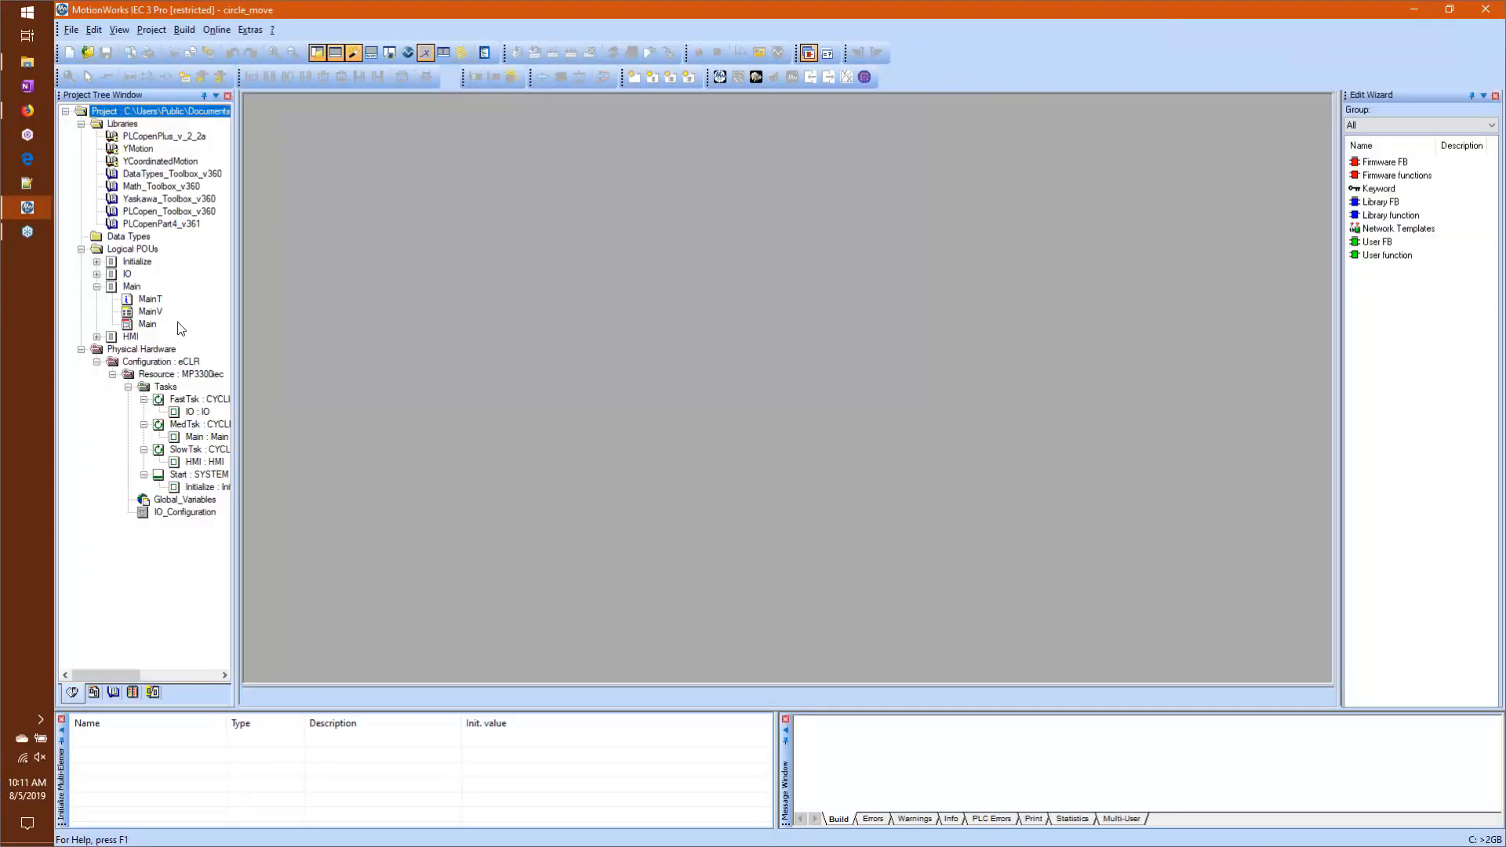
Step: Open the Main code worksheet of circle_move and view the commands available for the MC_MoveCircularRelative block
double_click(148, 324)
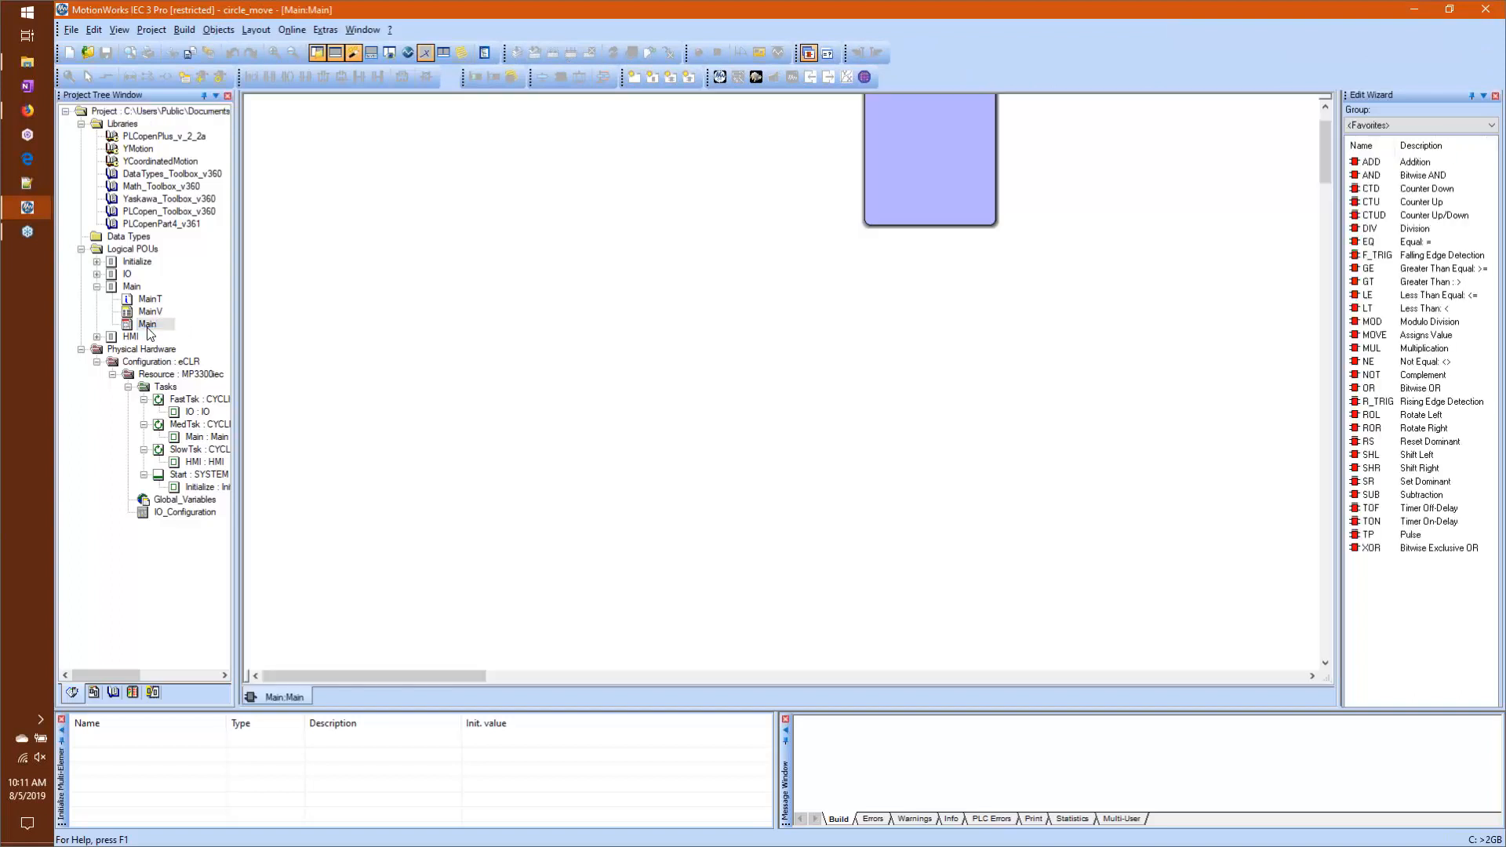
right_click(694, 361)
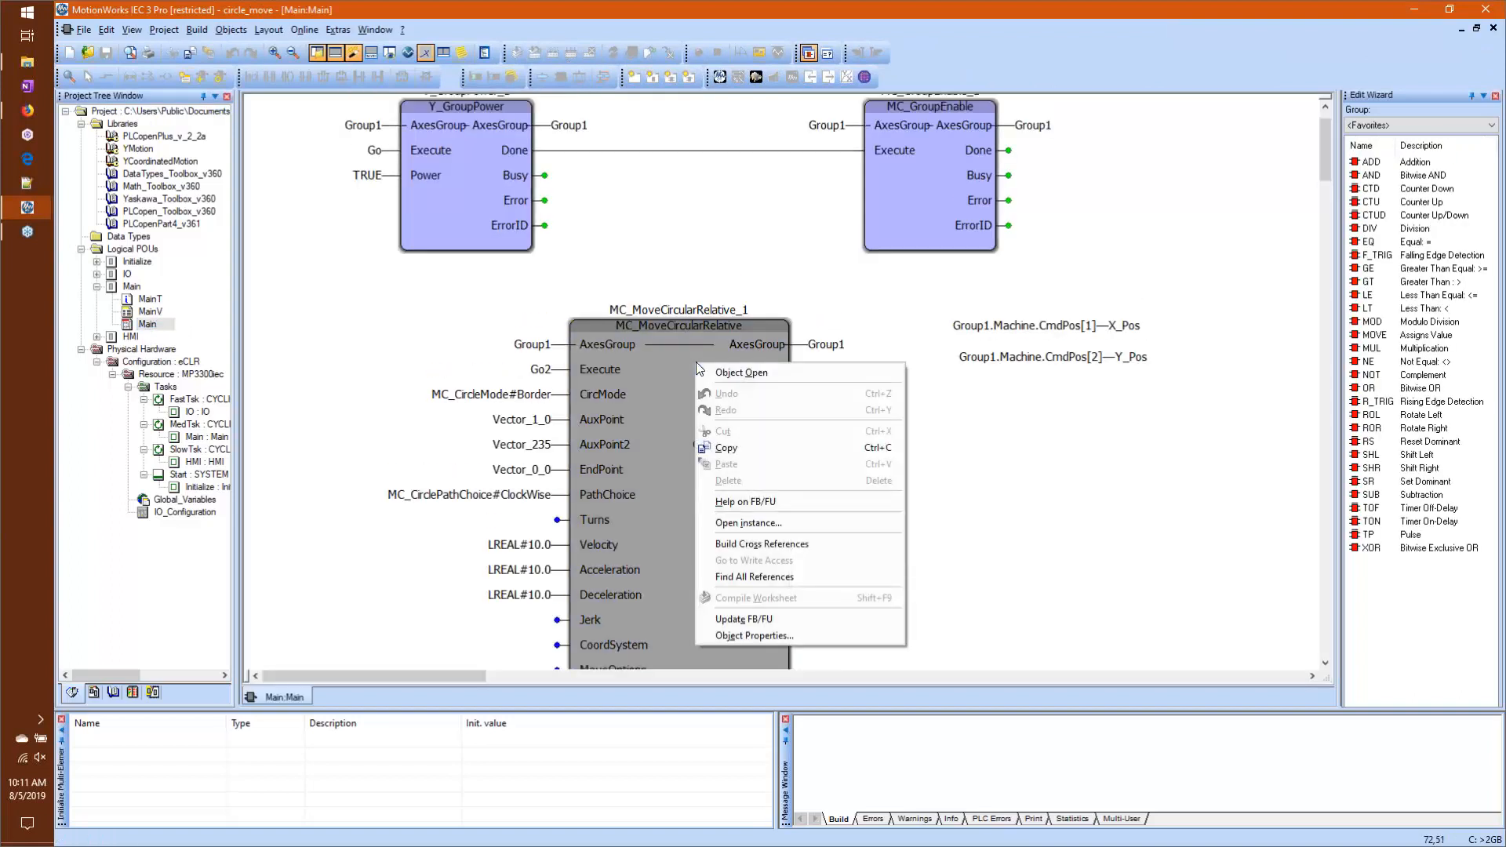
click(1131, 495)
click(1132, 497)
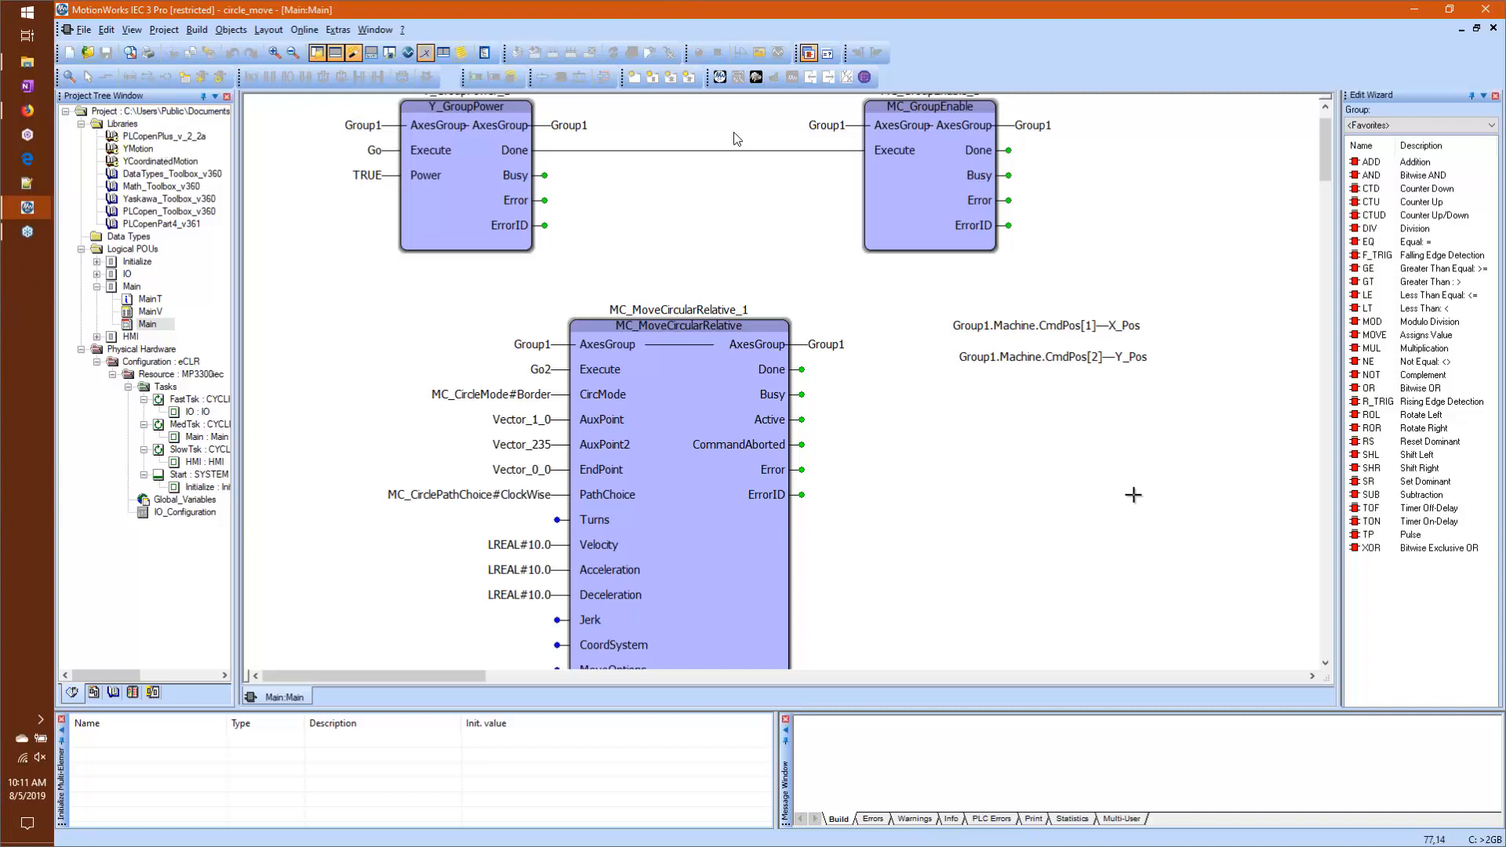
Step: Inspect AXIS3's settings and available commands in the Hardware Configuration, and close it together with the circle_move project
click(720, 78)
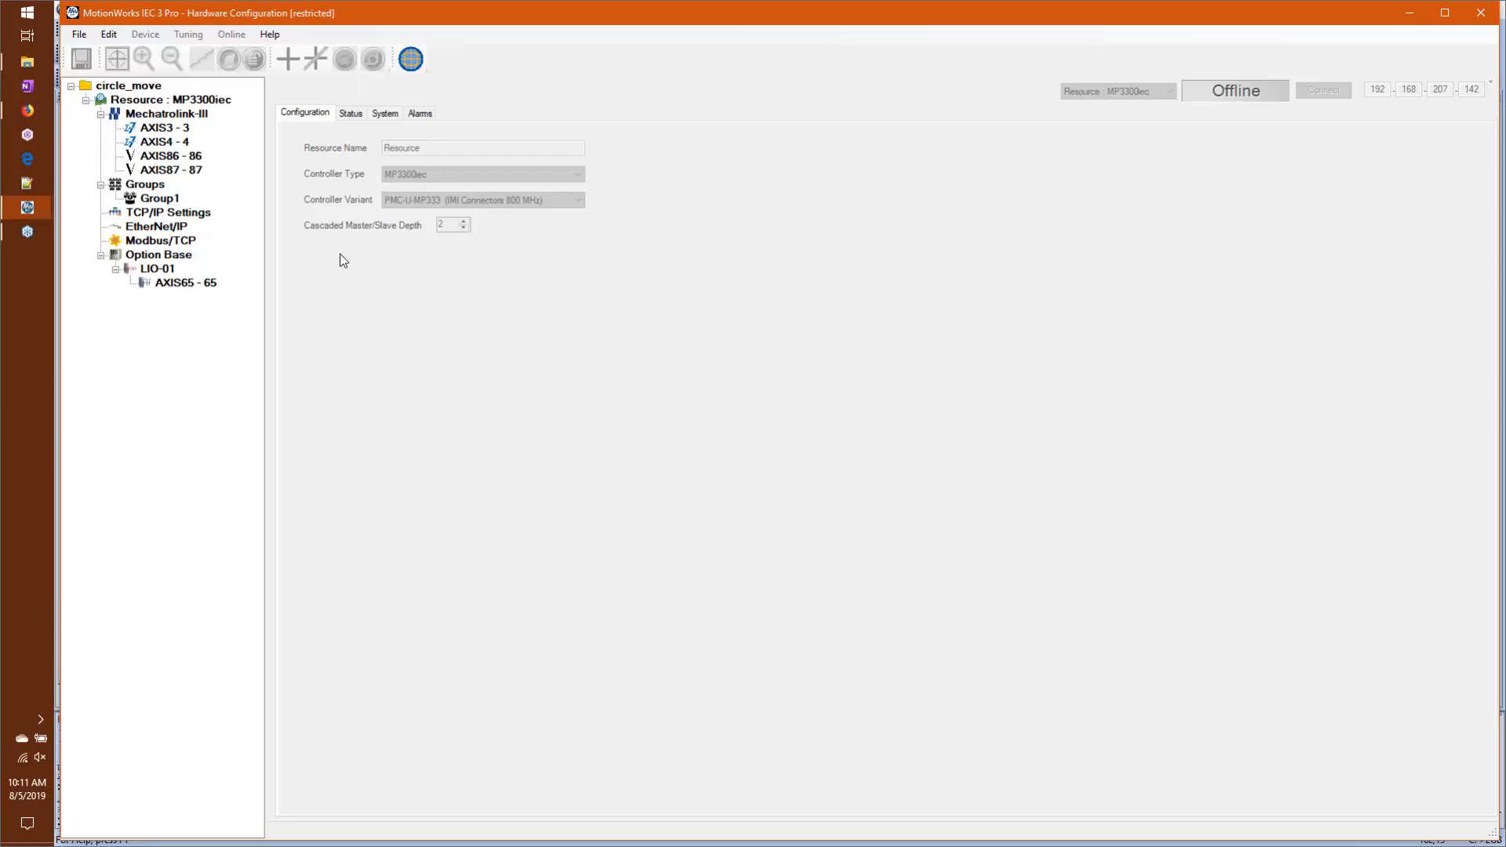
right_click(151, 126)
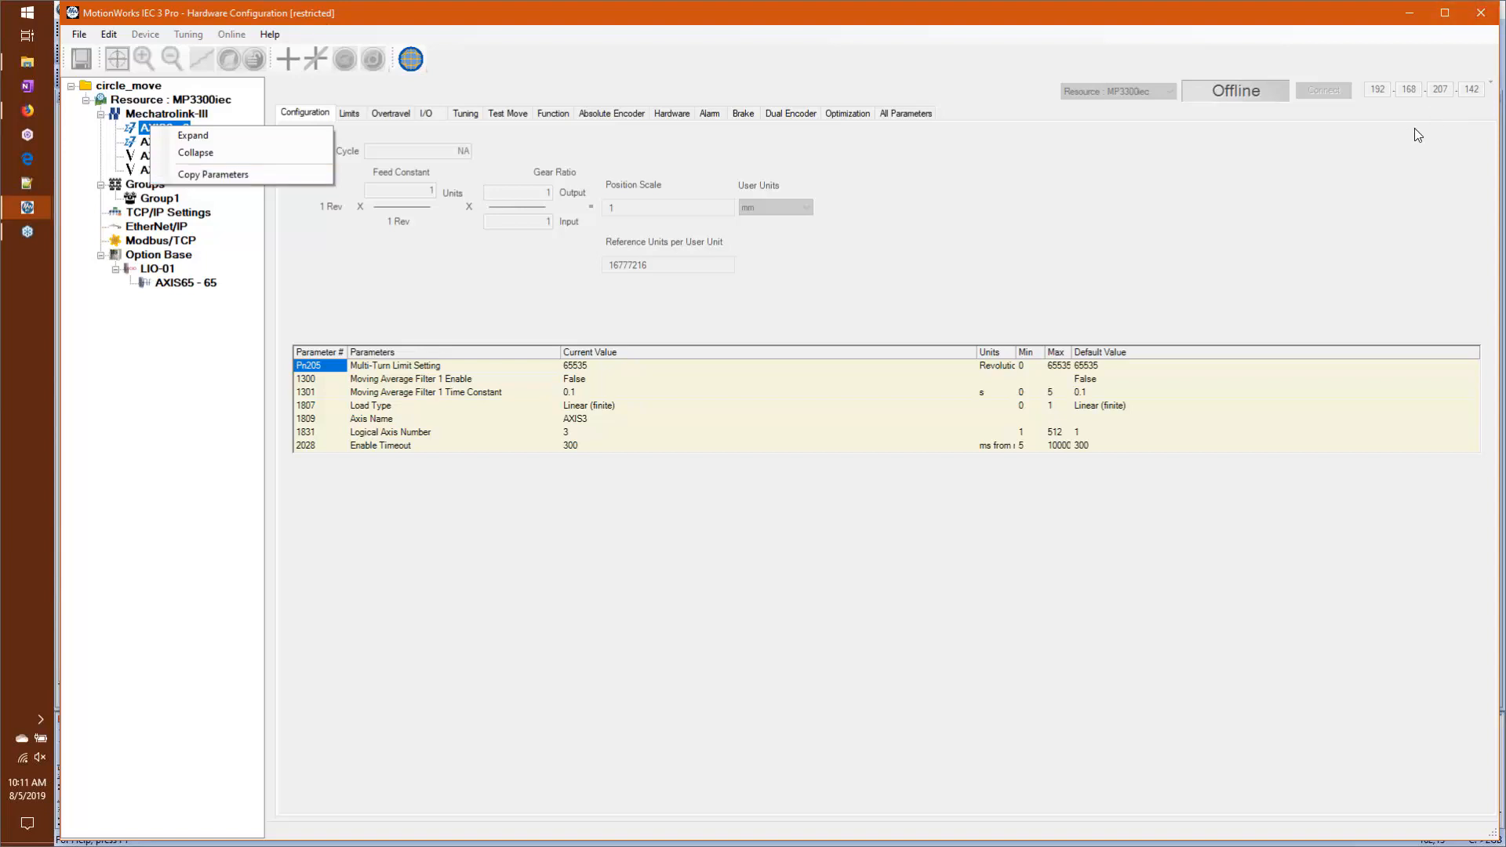
click(1478, 16)
click(1478, 16)
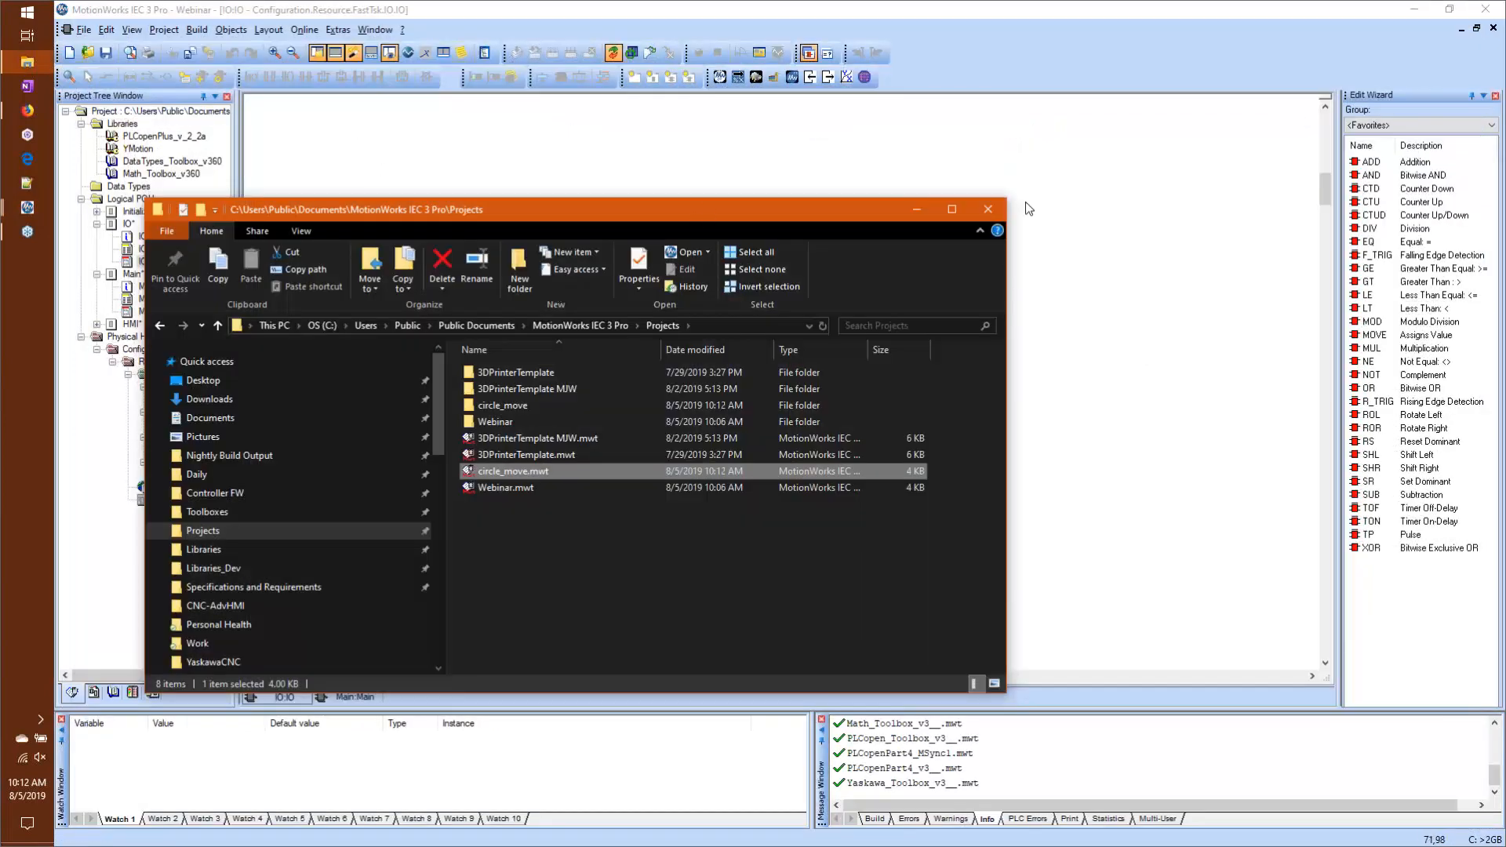
Step: Switch back to the Webinar project and turn off debug mode for the IO worksheet
click(28, 207)
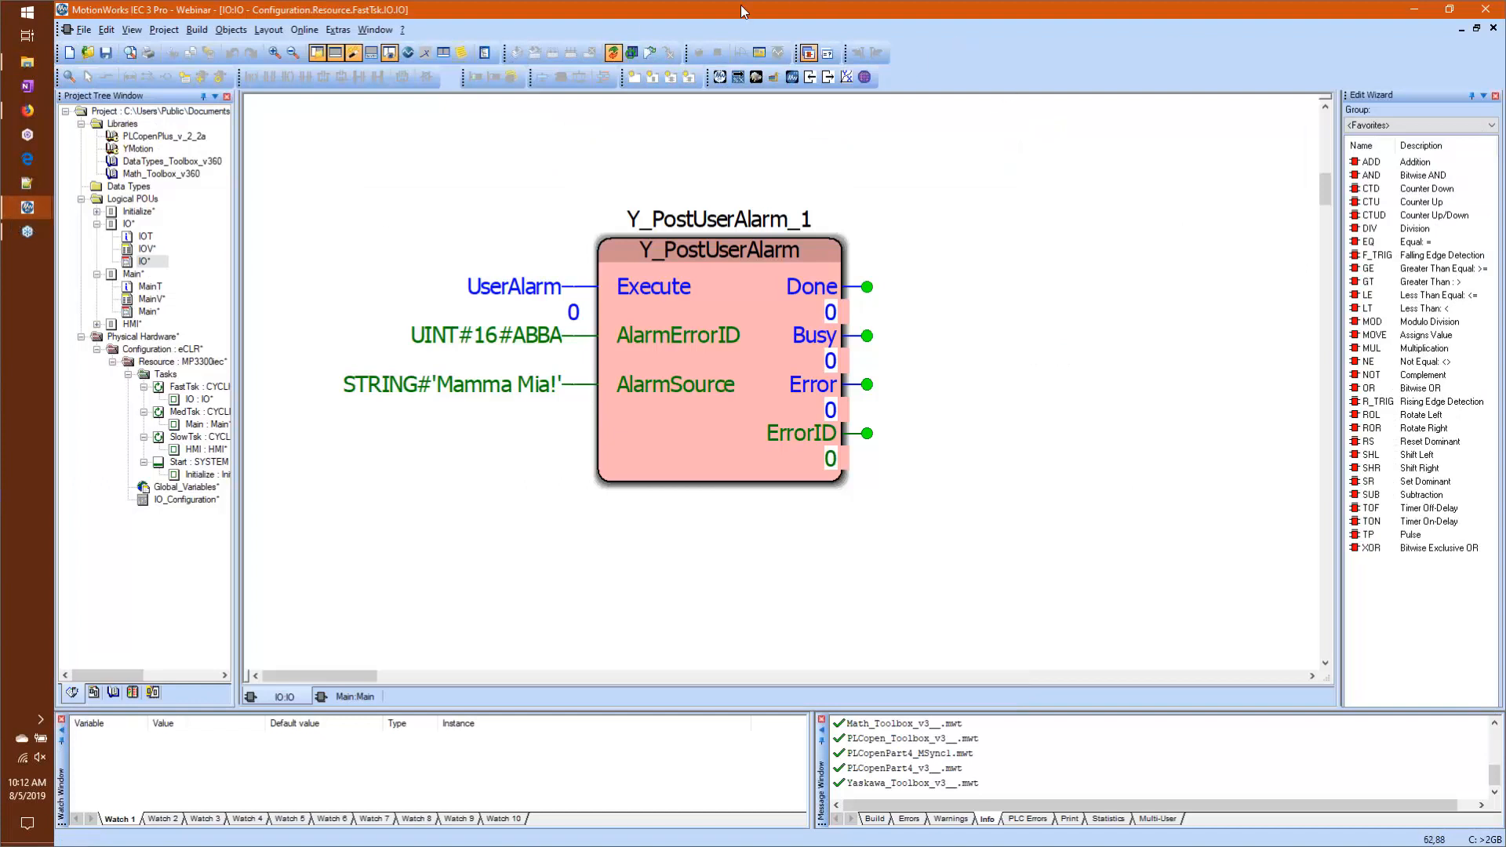
click(612, 55)
scroll(323, 229, up, 2)
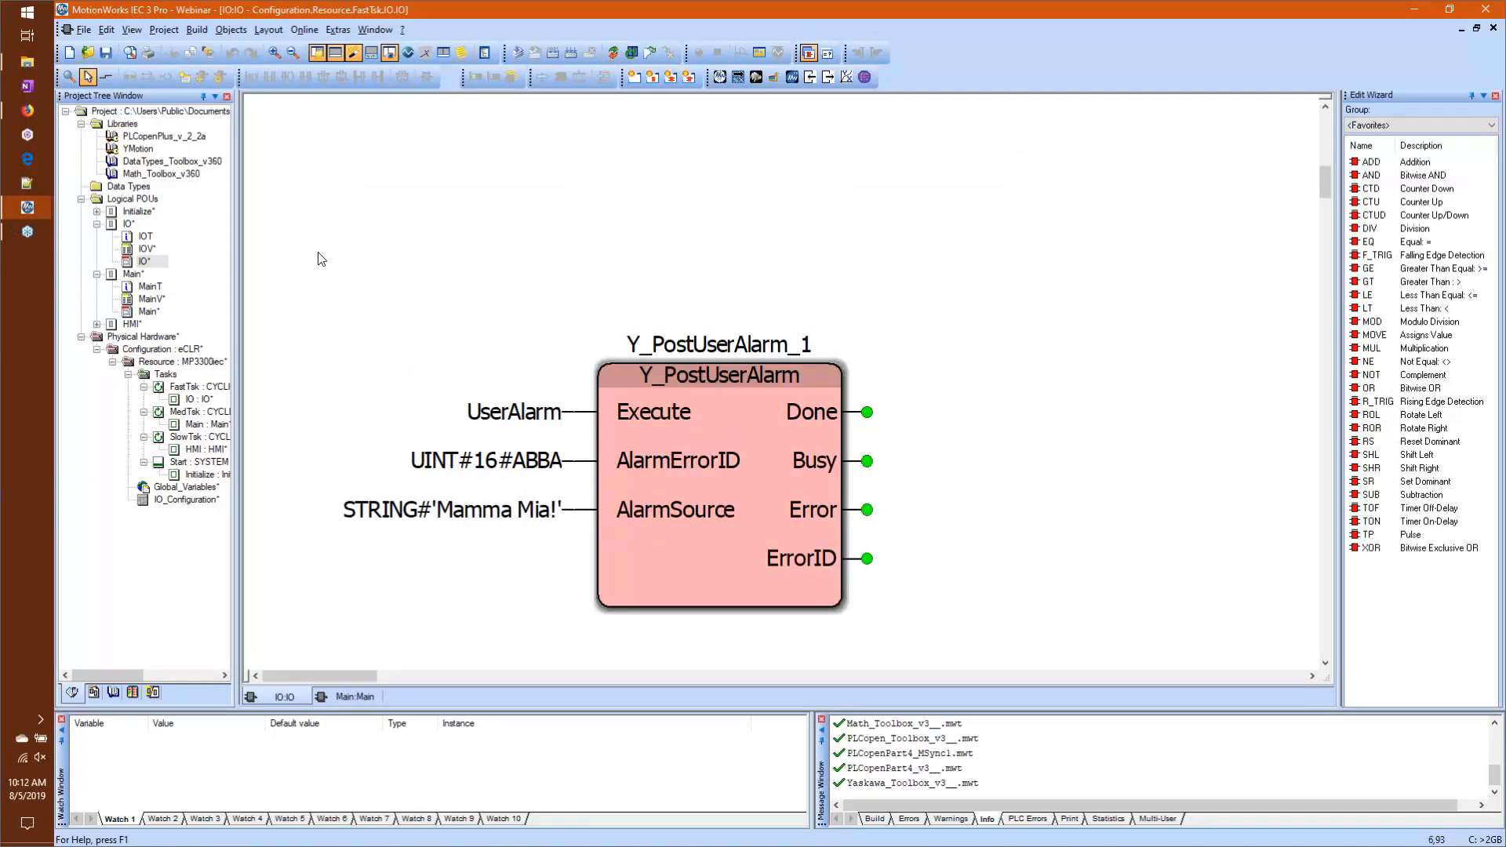
Step: Compile the Webinar project, turn off debug mode for the IO worksheet, and download the changes to the controller
scroll(355, 190, down, 1)
key(F9)
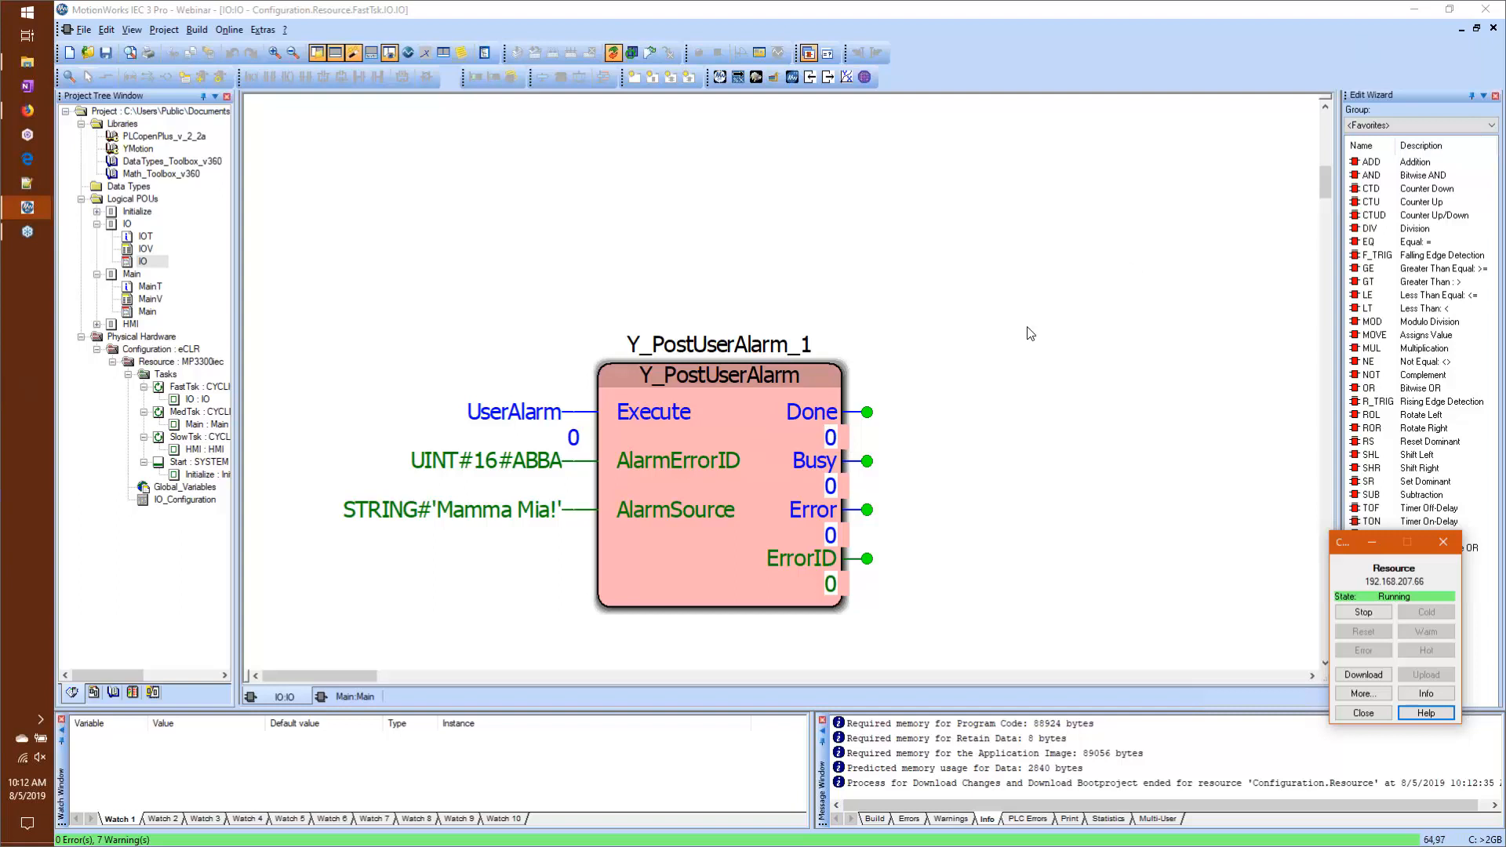
click(151, 316)
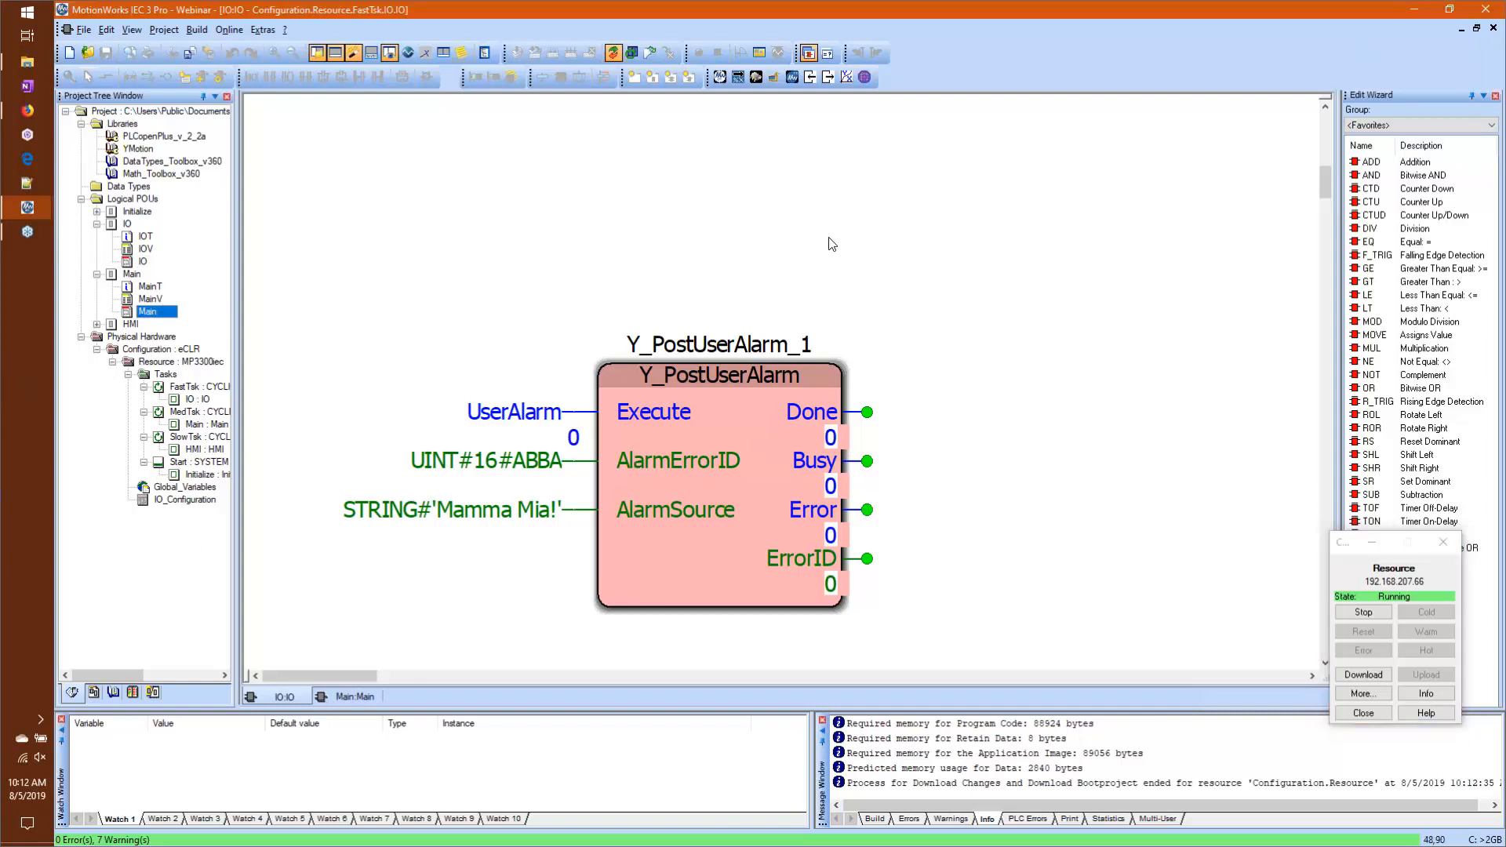
scroll(832, 244, up, 3)
scroll(831, 243, up, 12)
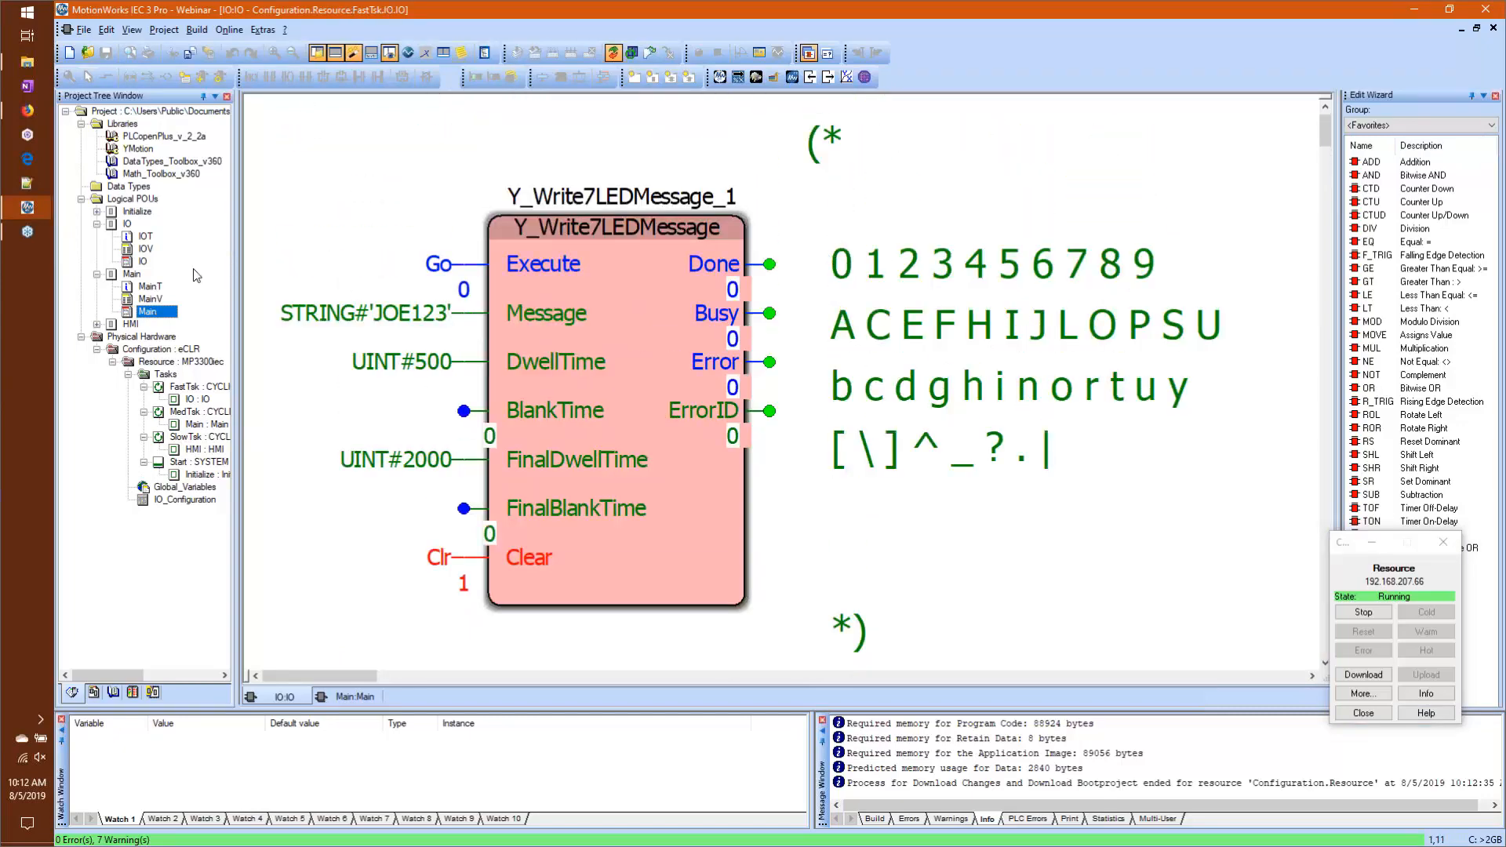
click(614, 55)
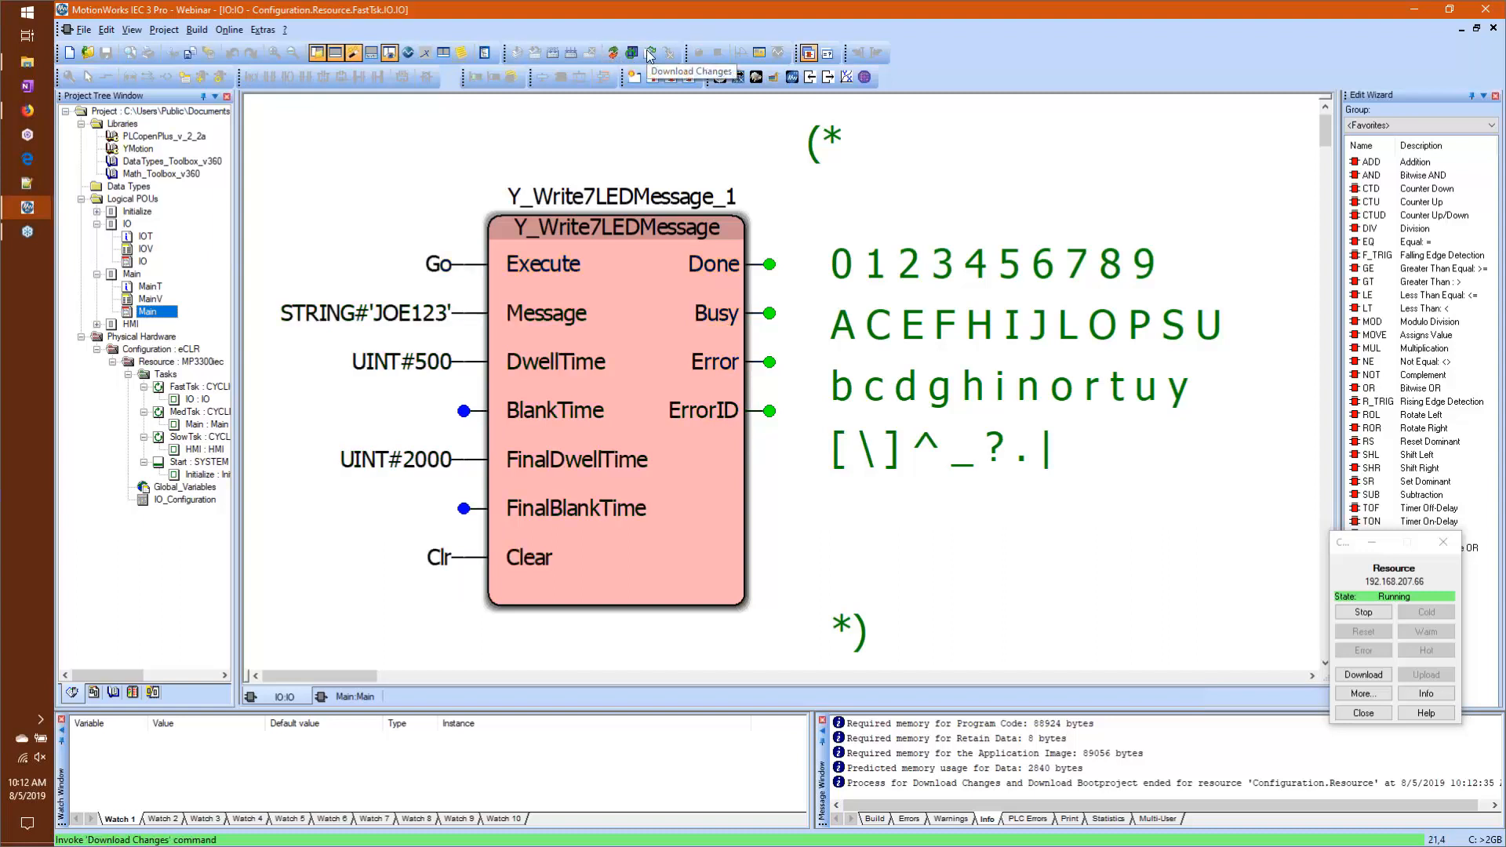
click(650, 54)
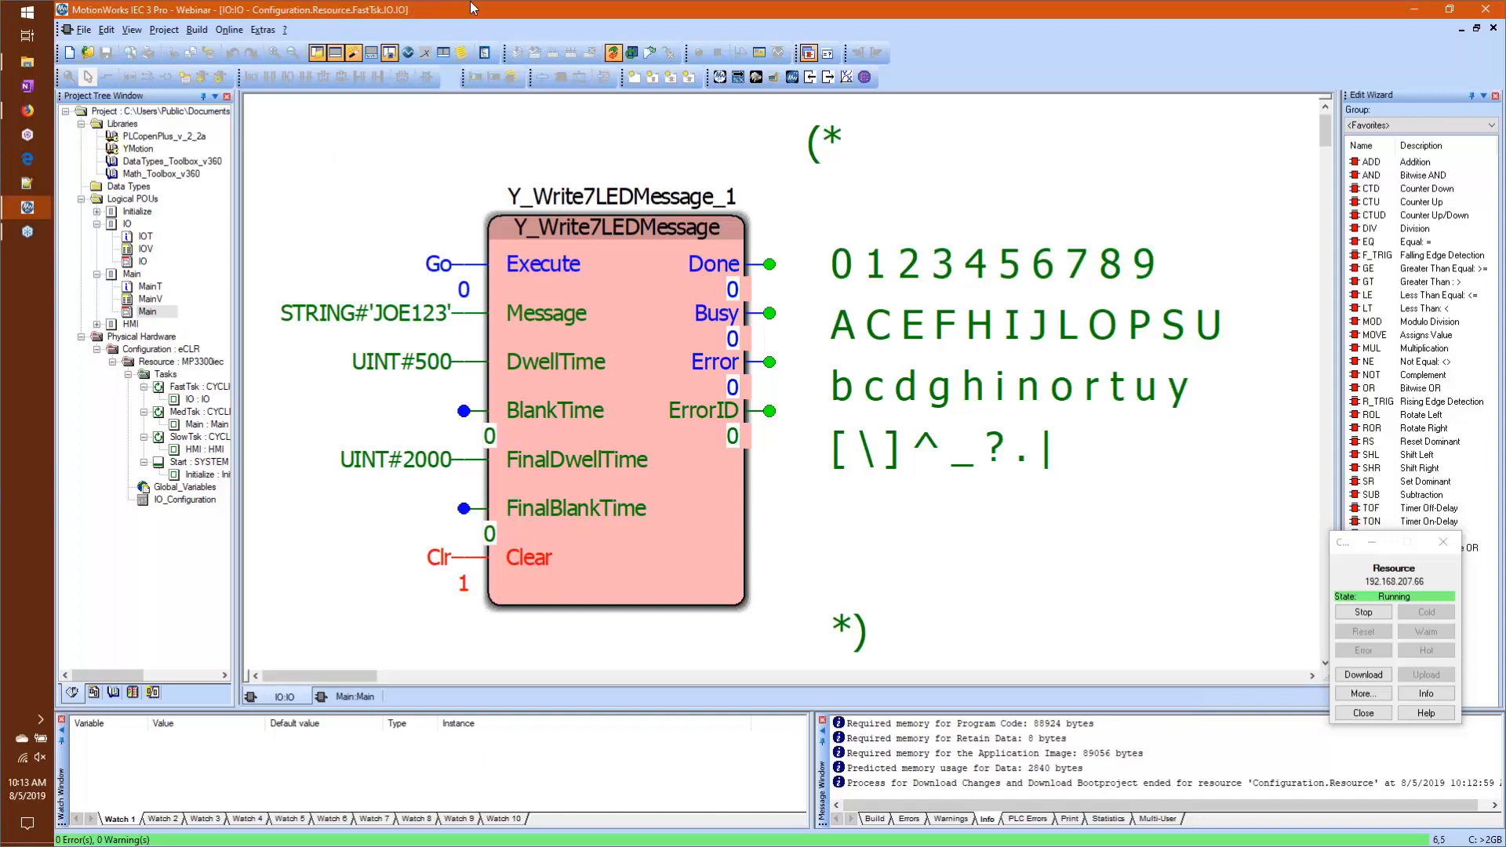
Step: Launch the Yaskawa Advanced Plotting Tool and set its plot directory to the Desktop folder
click(846, 77)
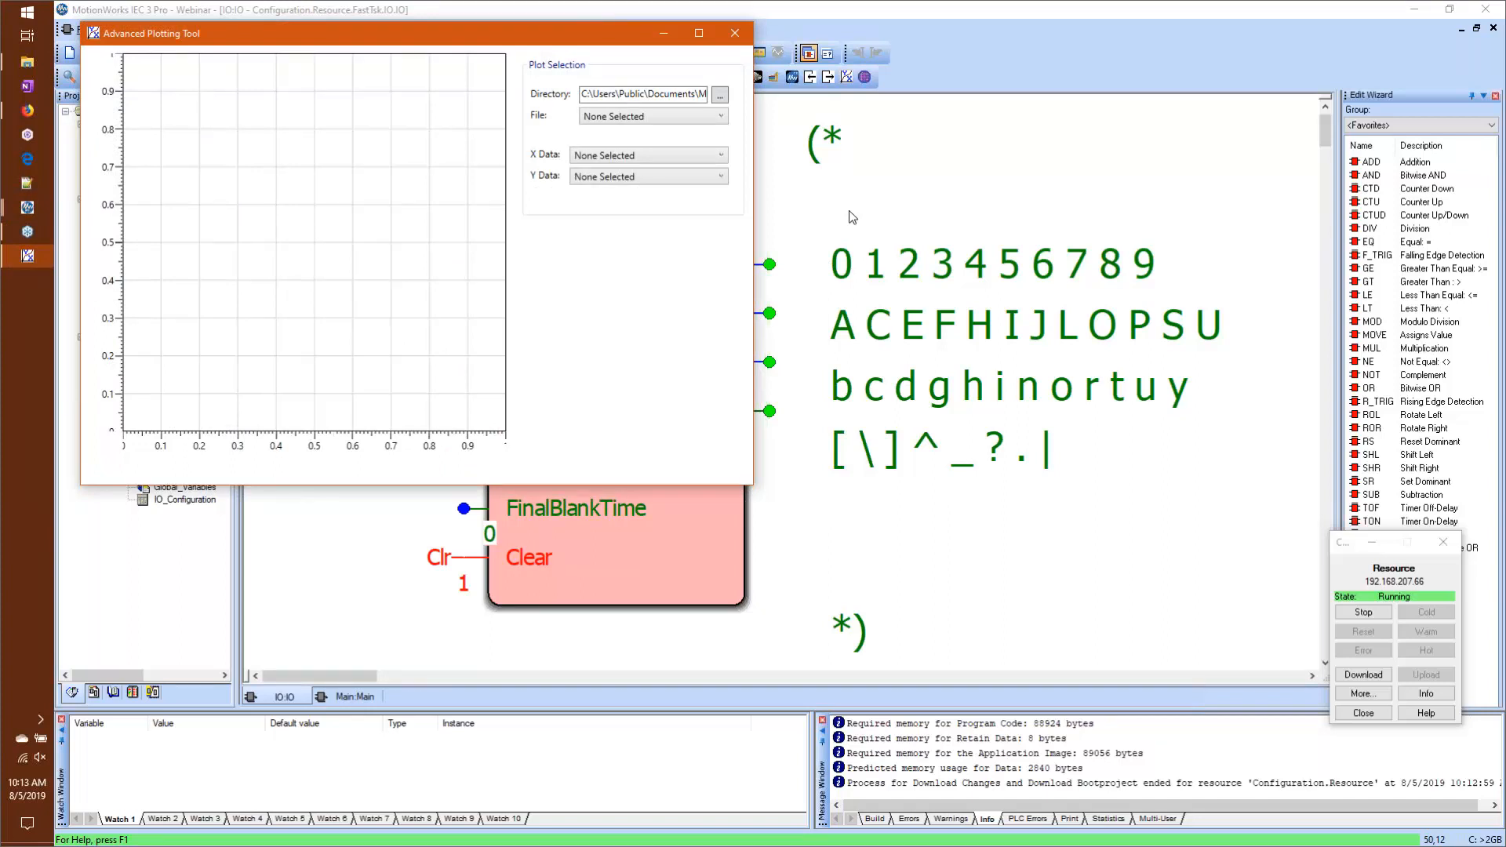
click(720, 95)
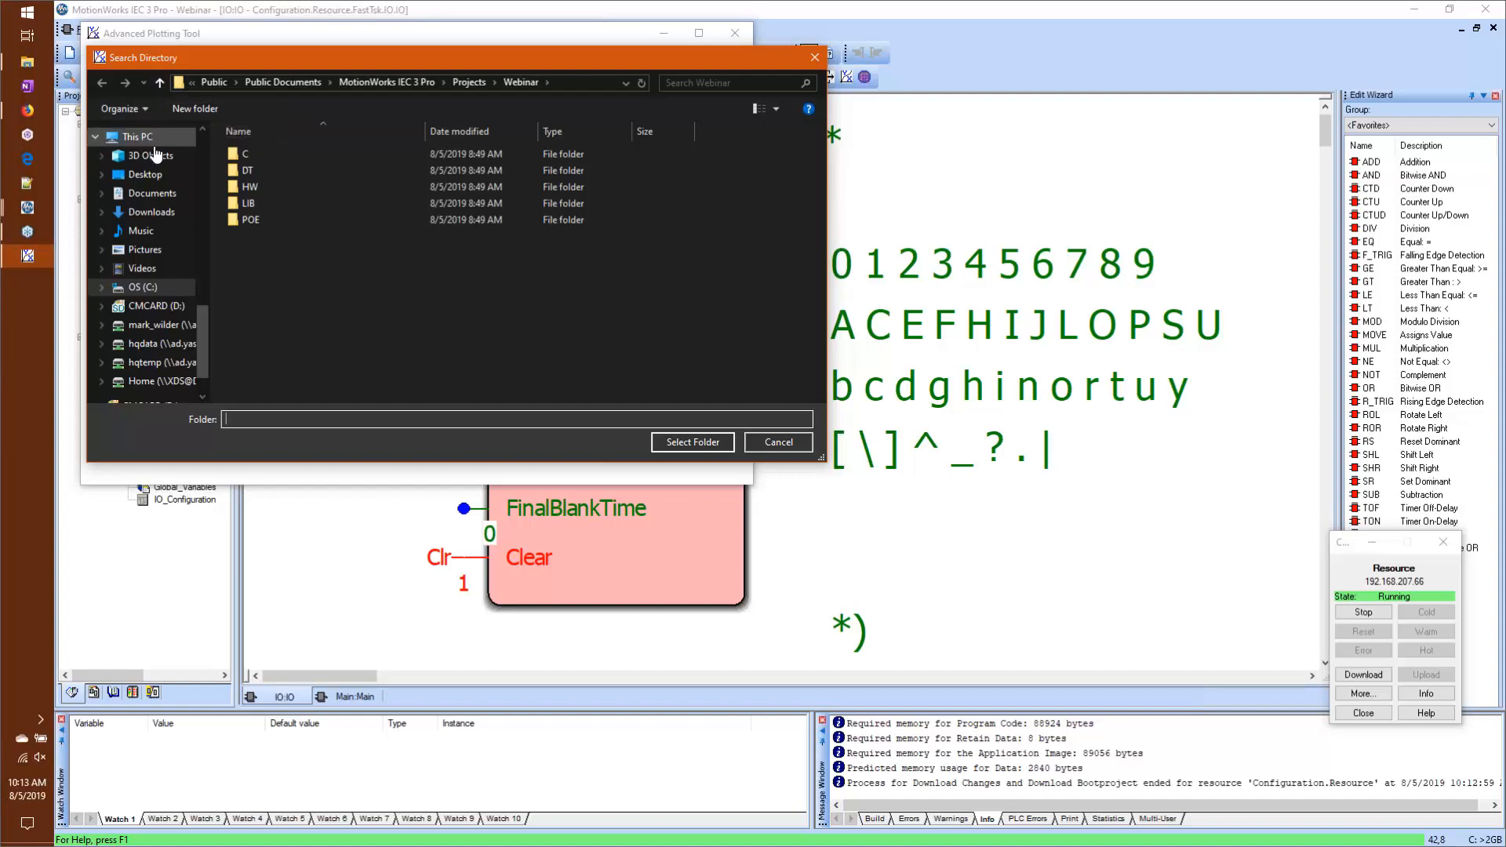
click(162, 175)
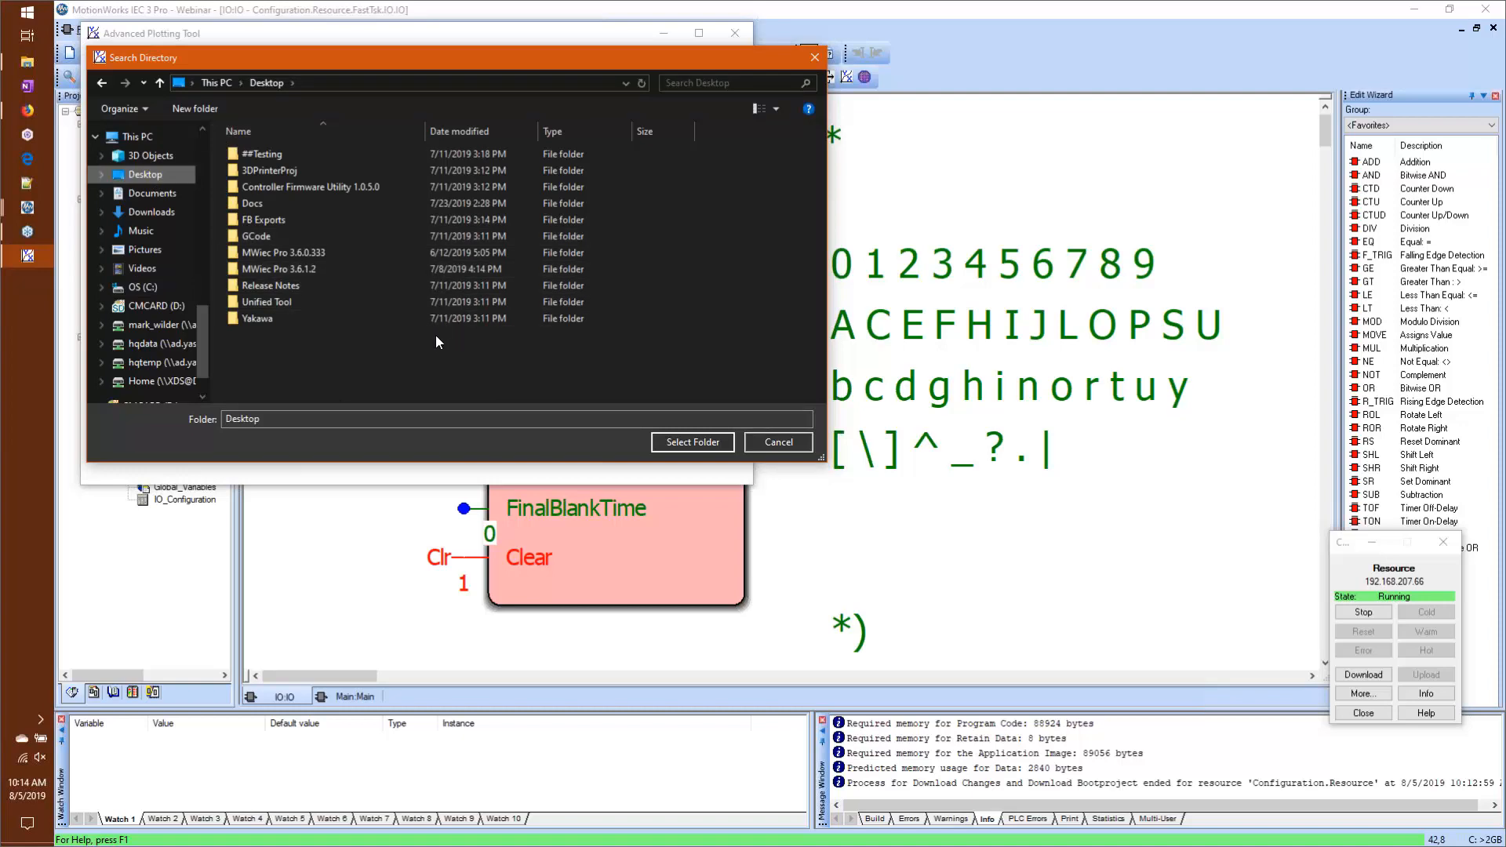
click(722, 444)
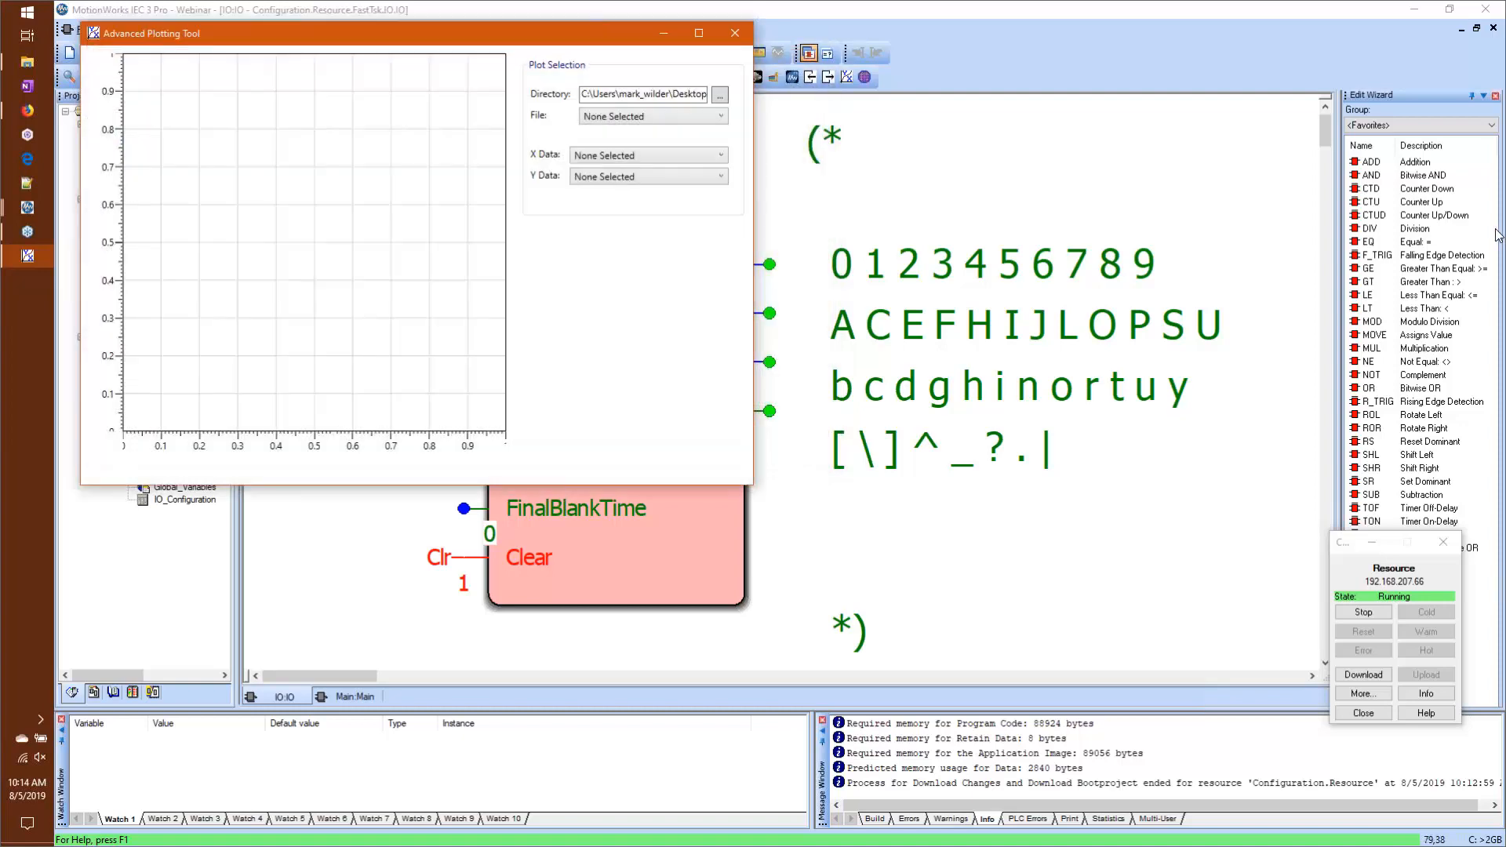
Step: Plot webinar.LAC with X_Pos as X data and Y_Pos as Y data, and close the plotting tool
click(690, 116)
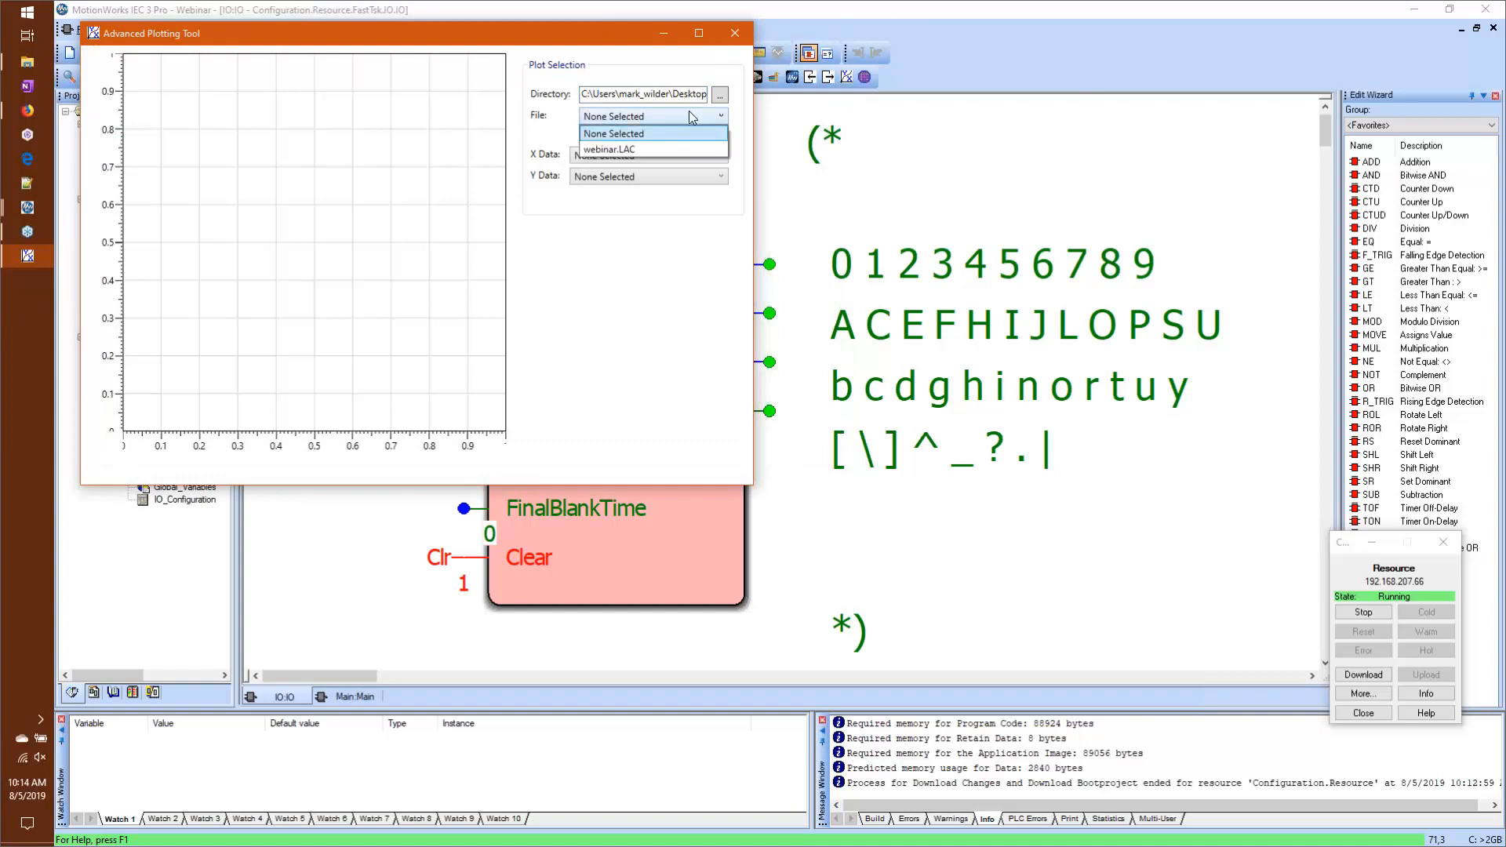
click(656, 151)
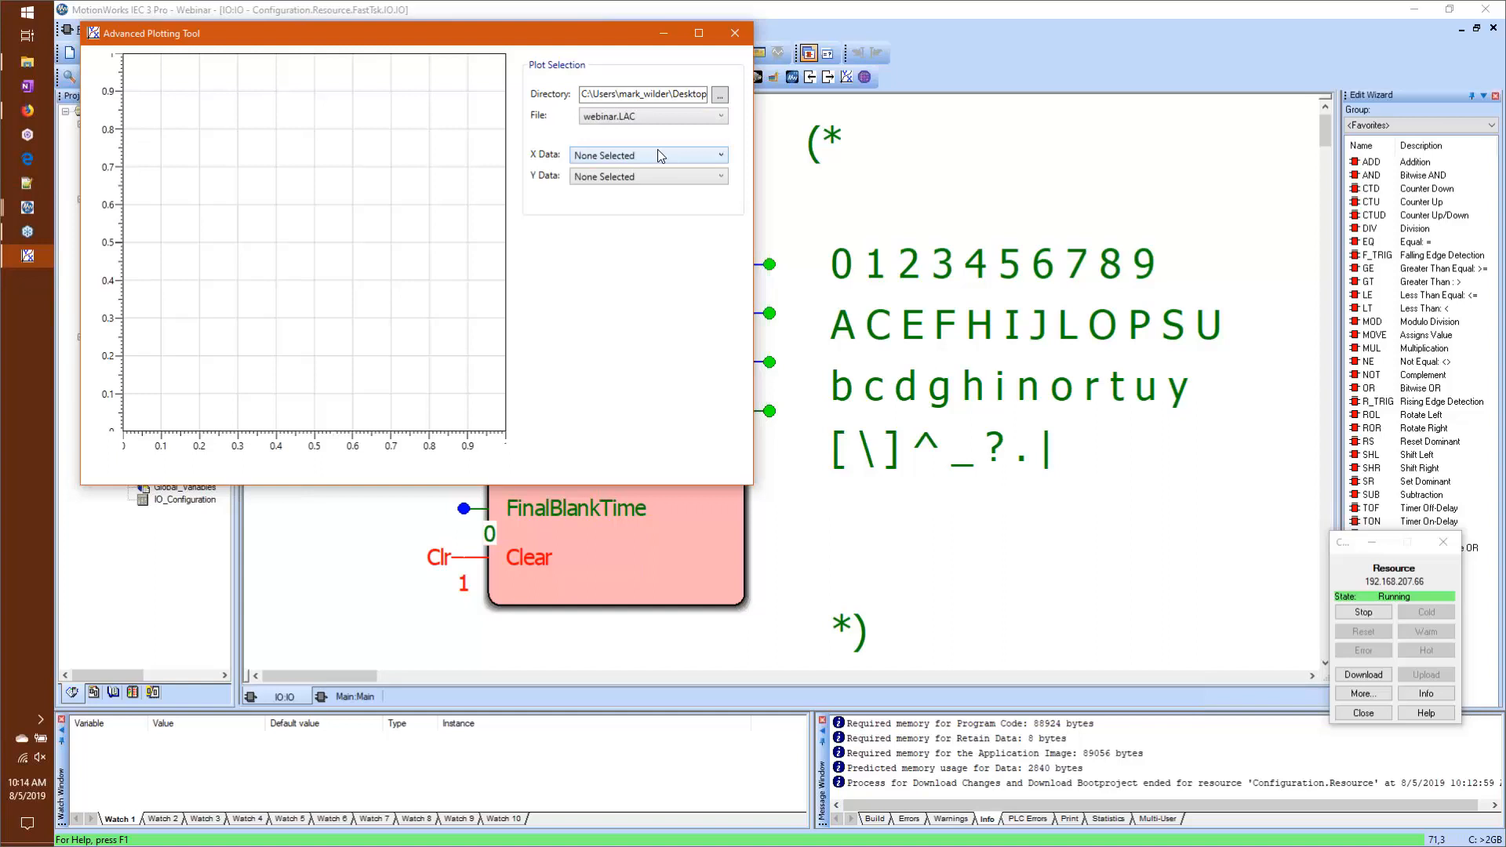
click(657, 153)
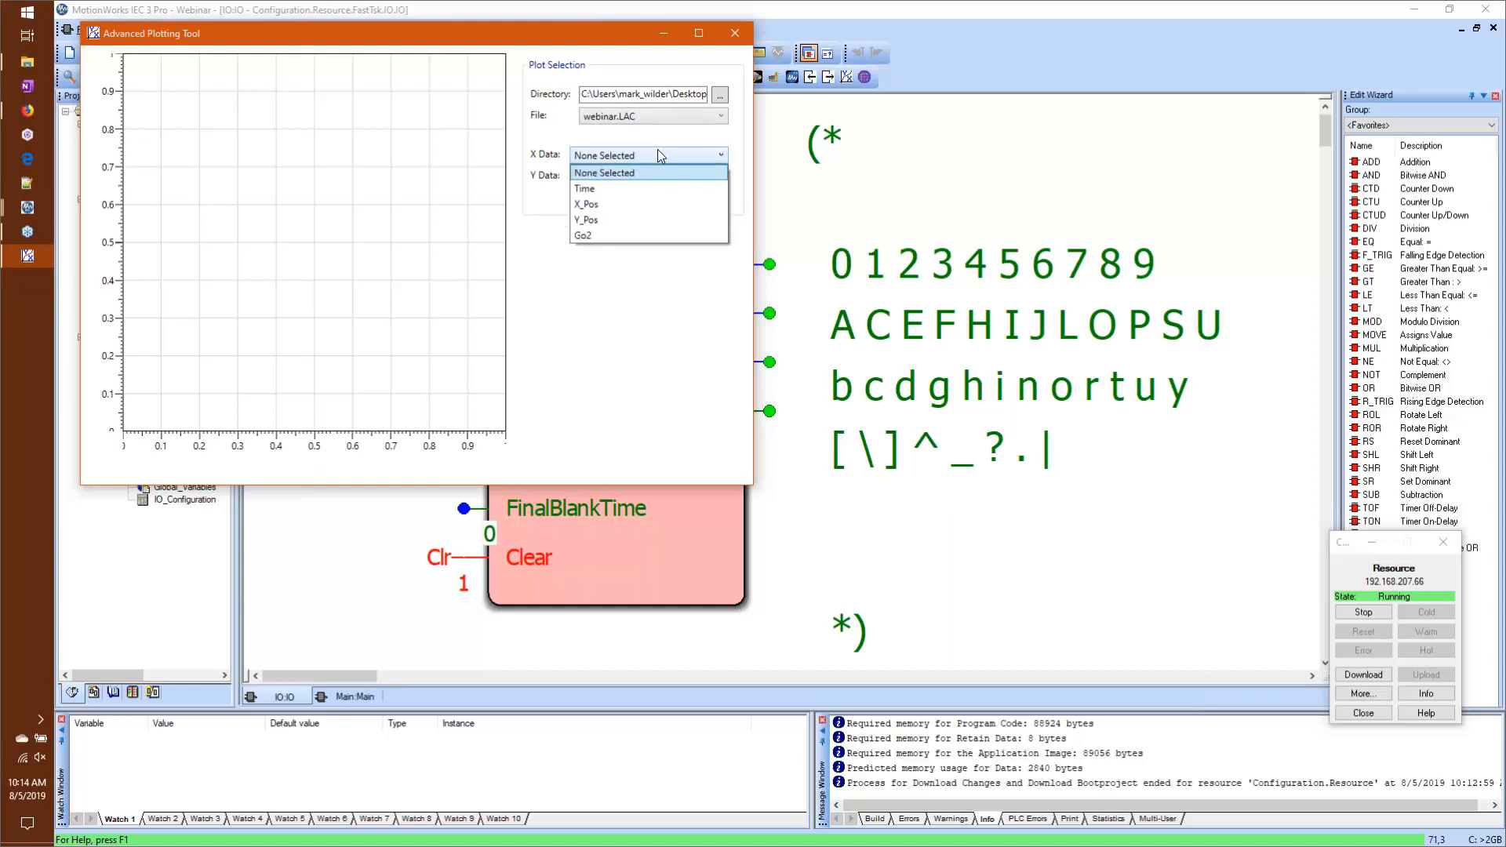
click(673, 204)
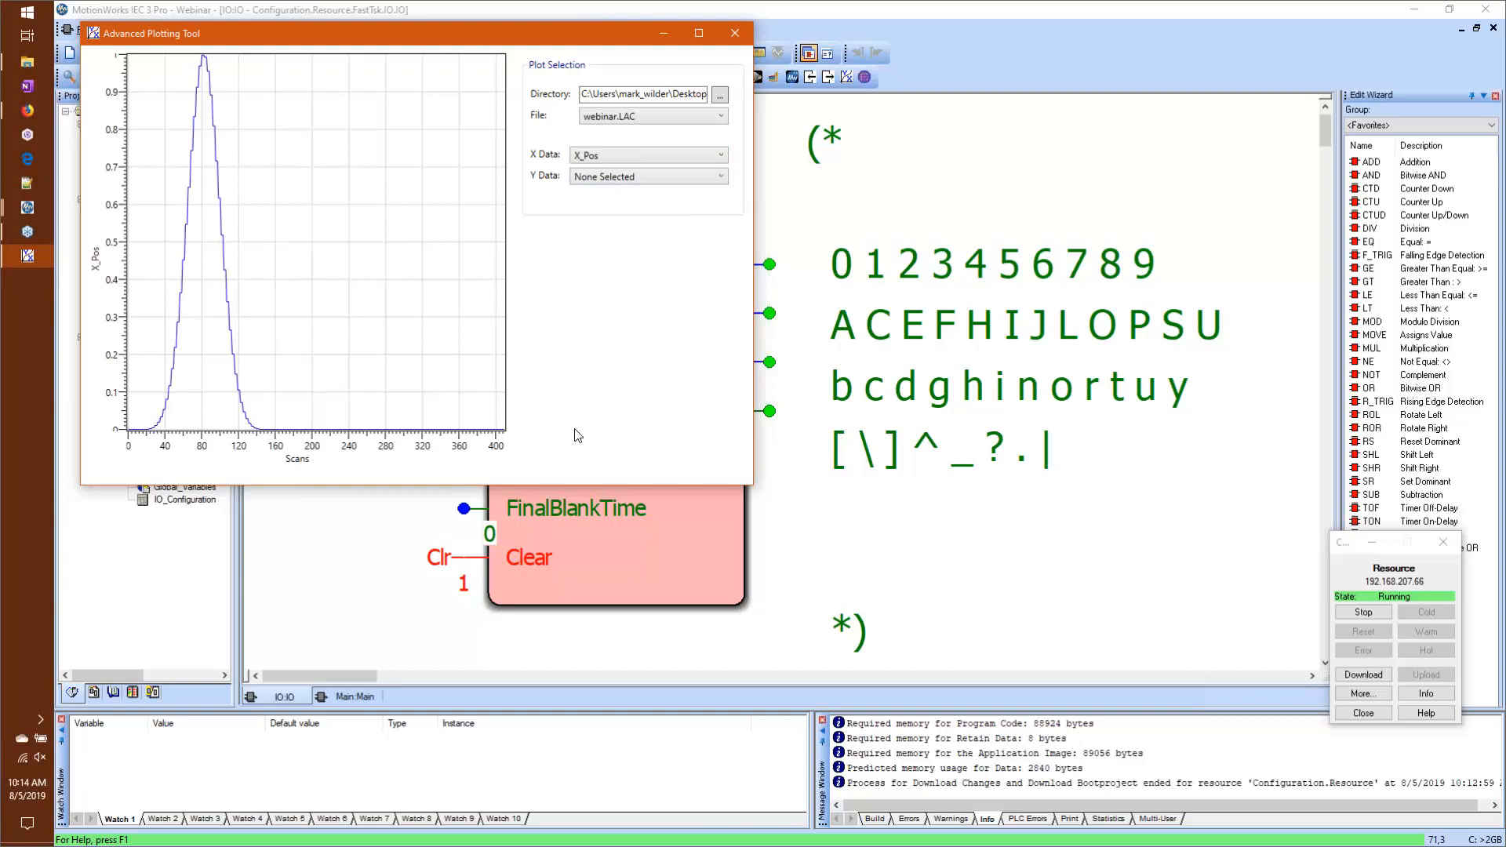
click(638, 178)
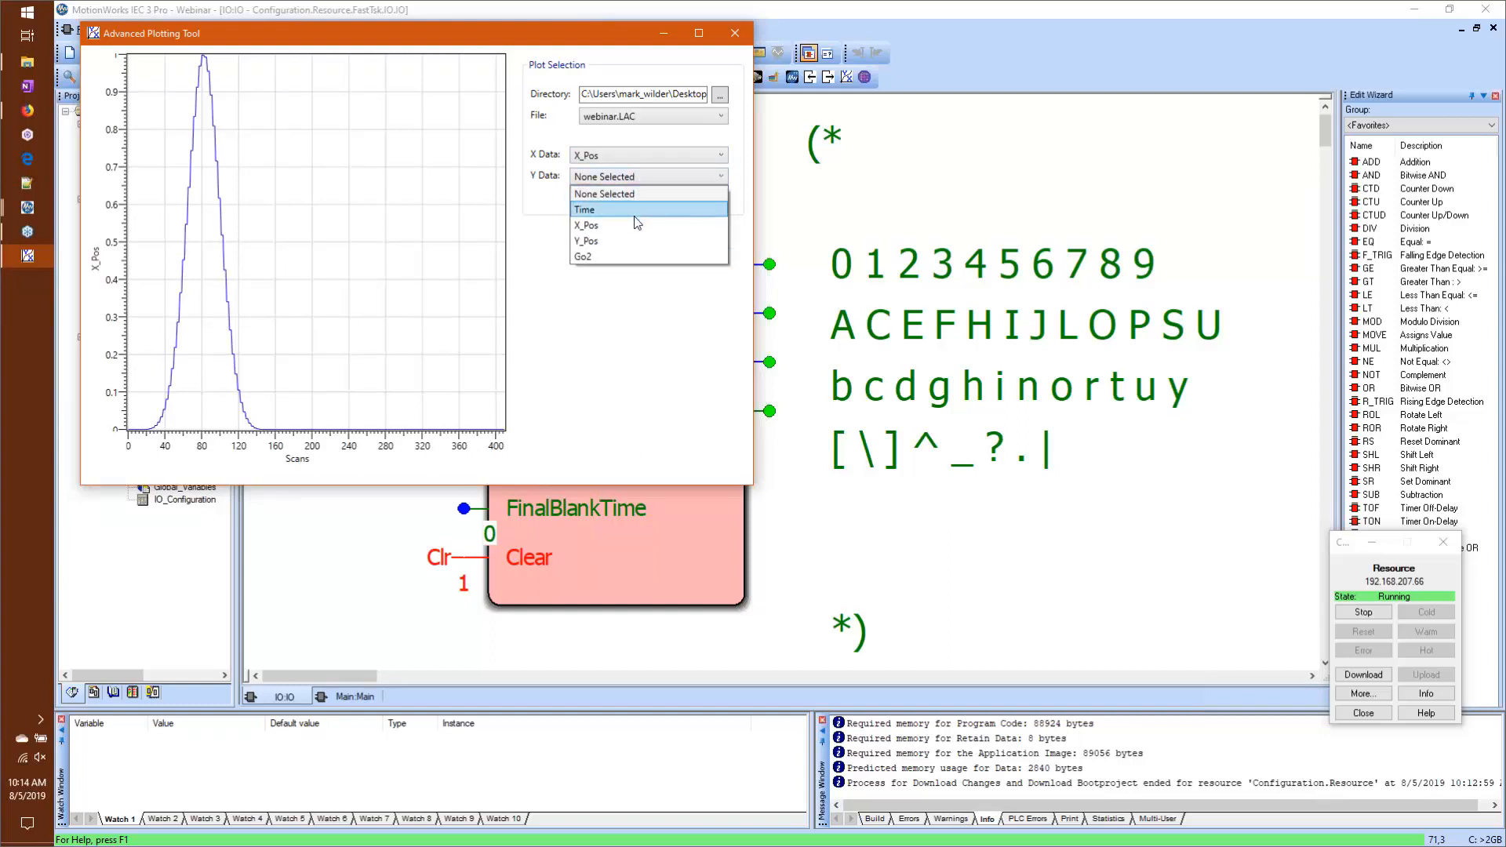
click(643, 239)
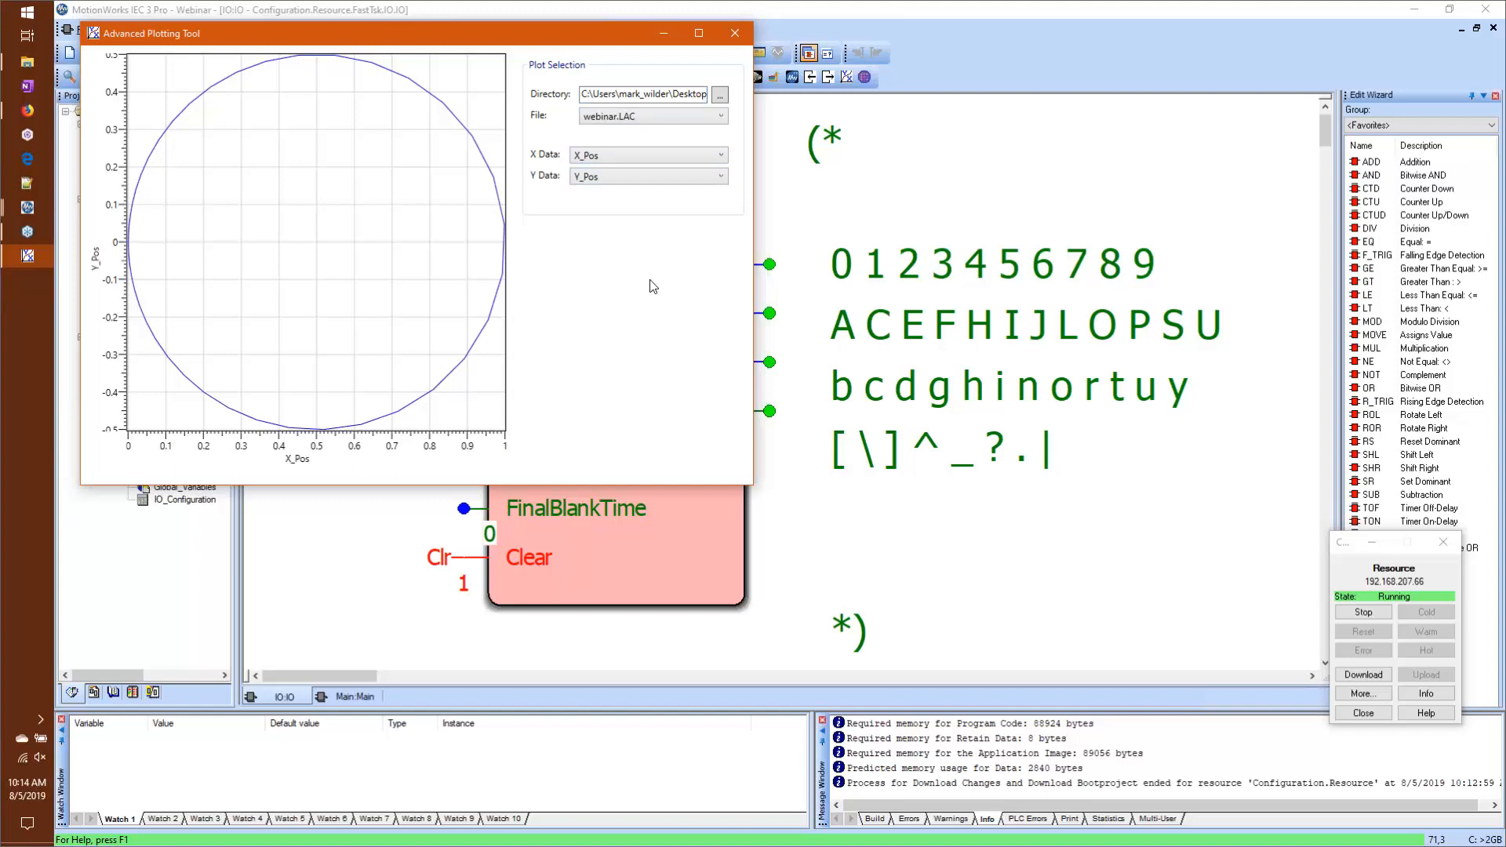
click(735, 33)
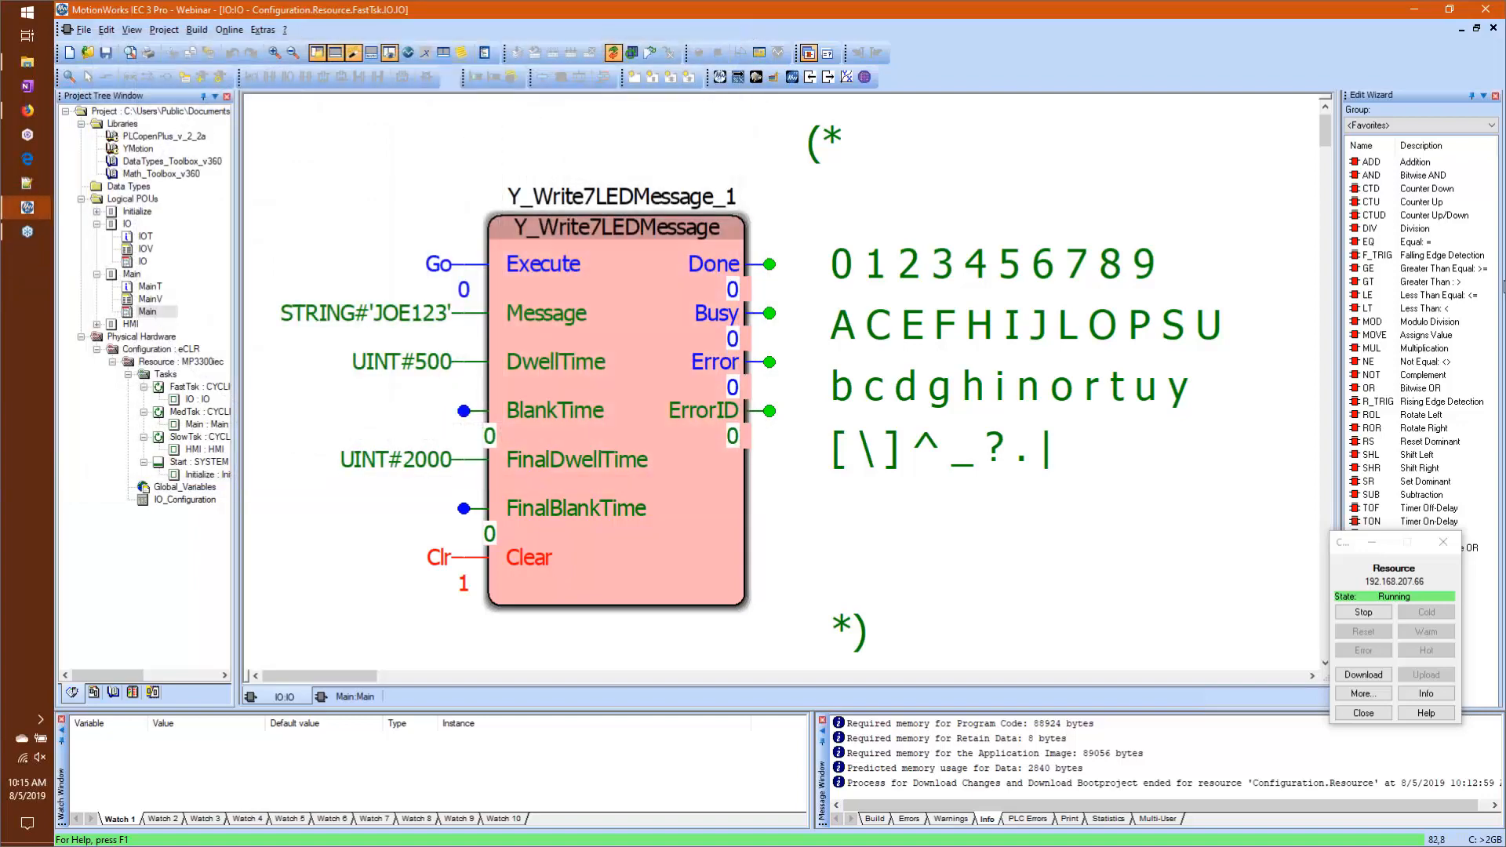
Step: Turn off debug mode for the IO worksheet and open the Hardware Configuration
click(613, 52)
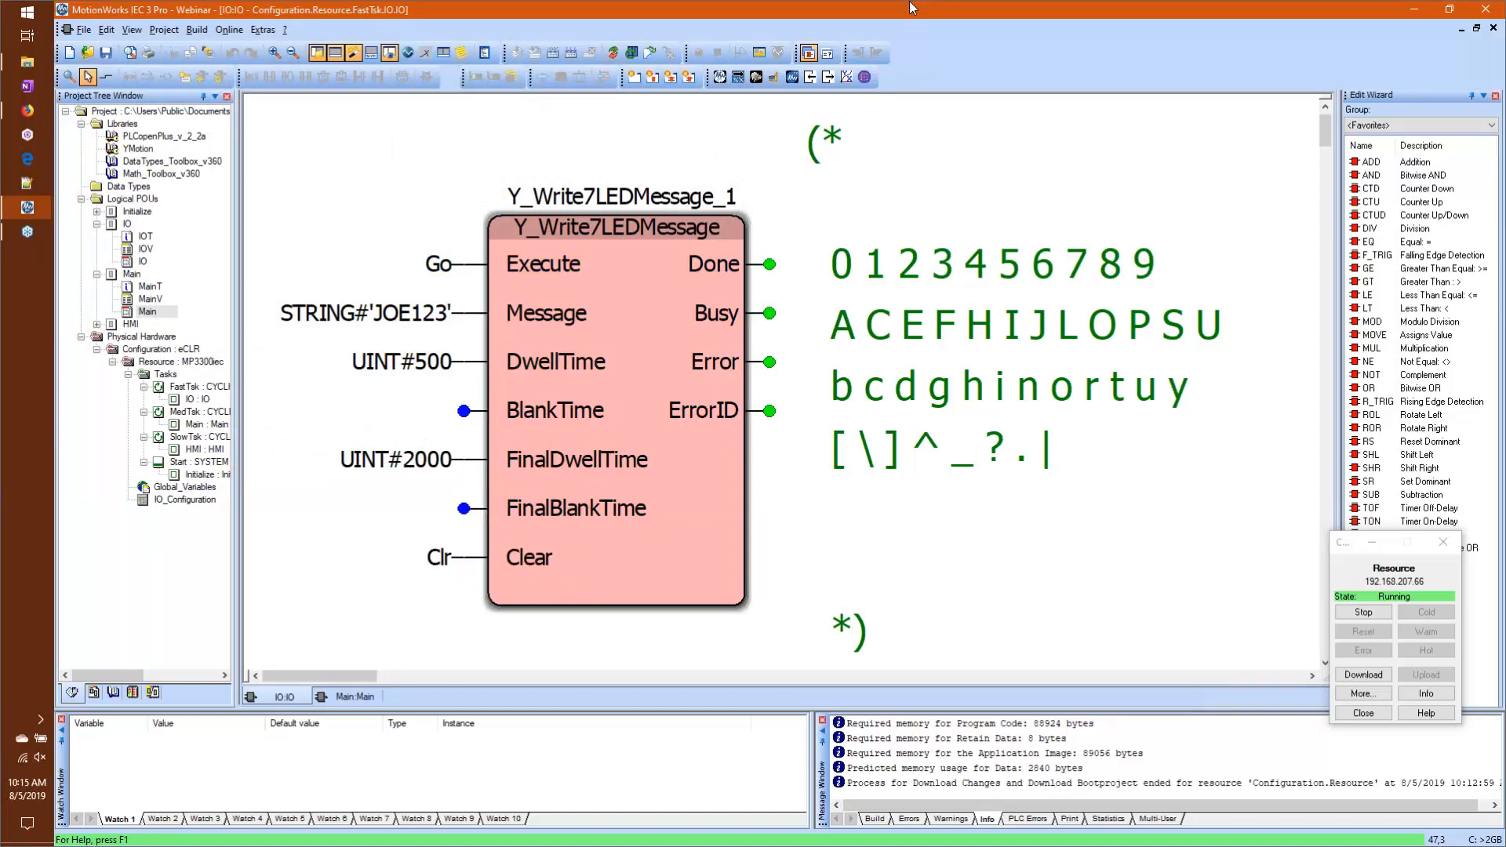
click(721, 76)
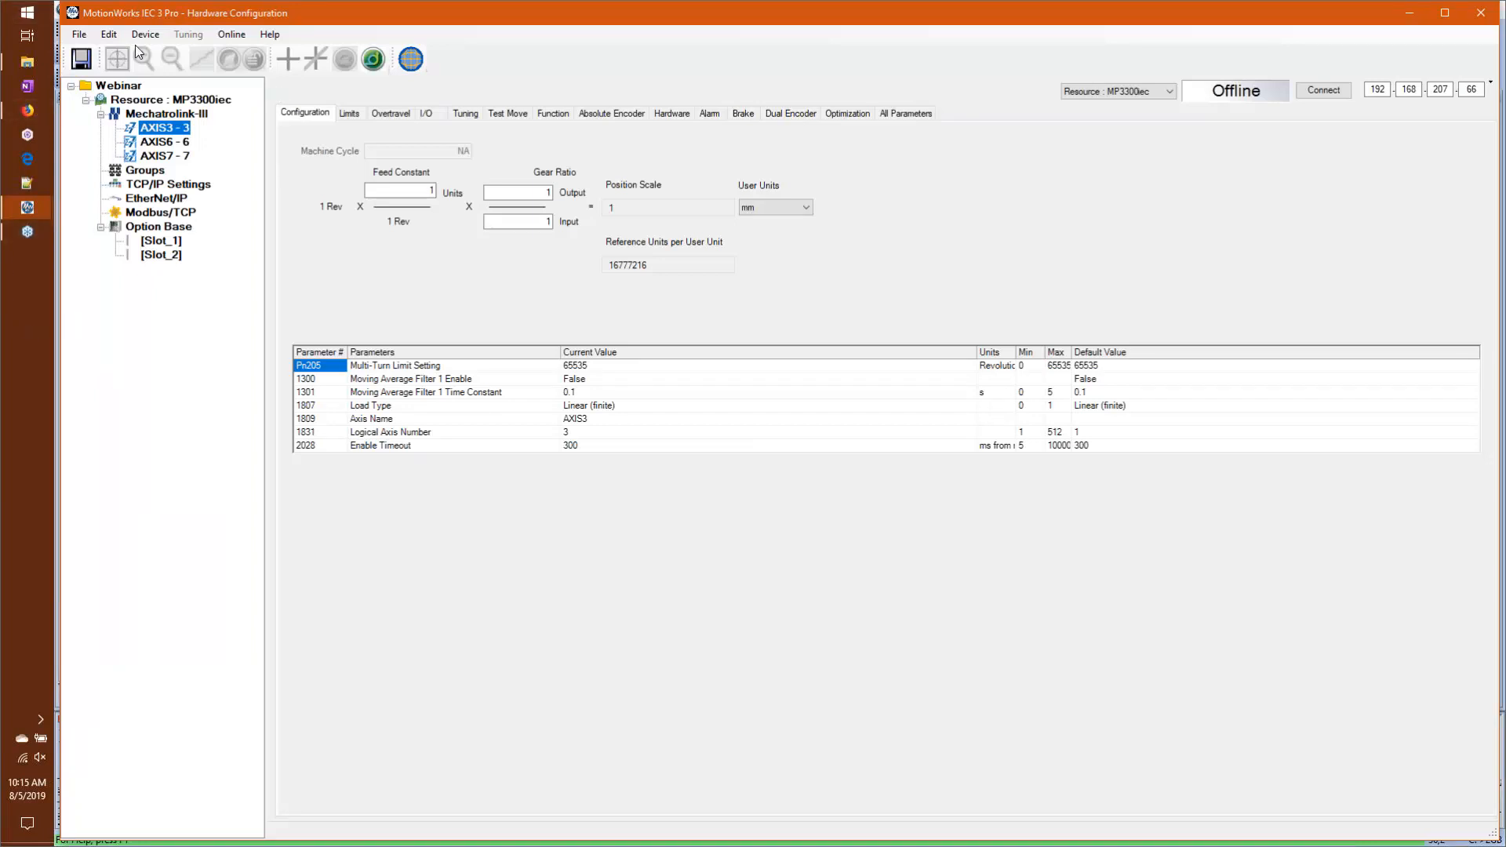
Step: Switch AXIS3 to simulated hardware mode and return it to its real hardware mode
right_click(168, 129)
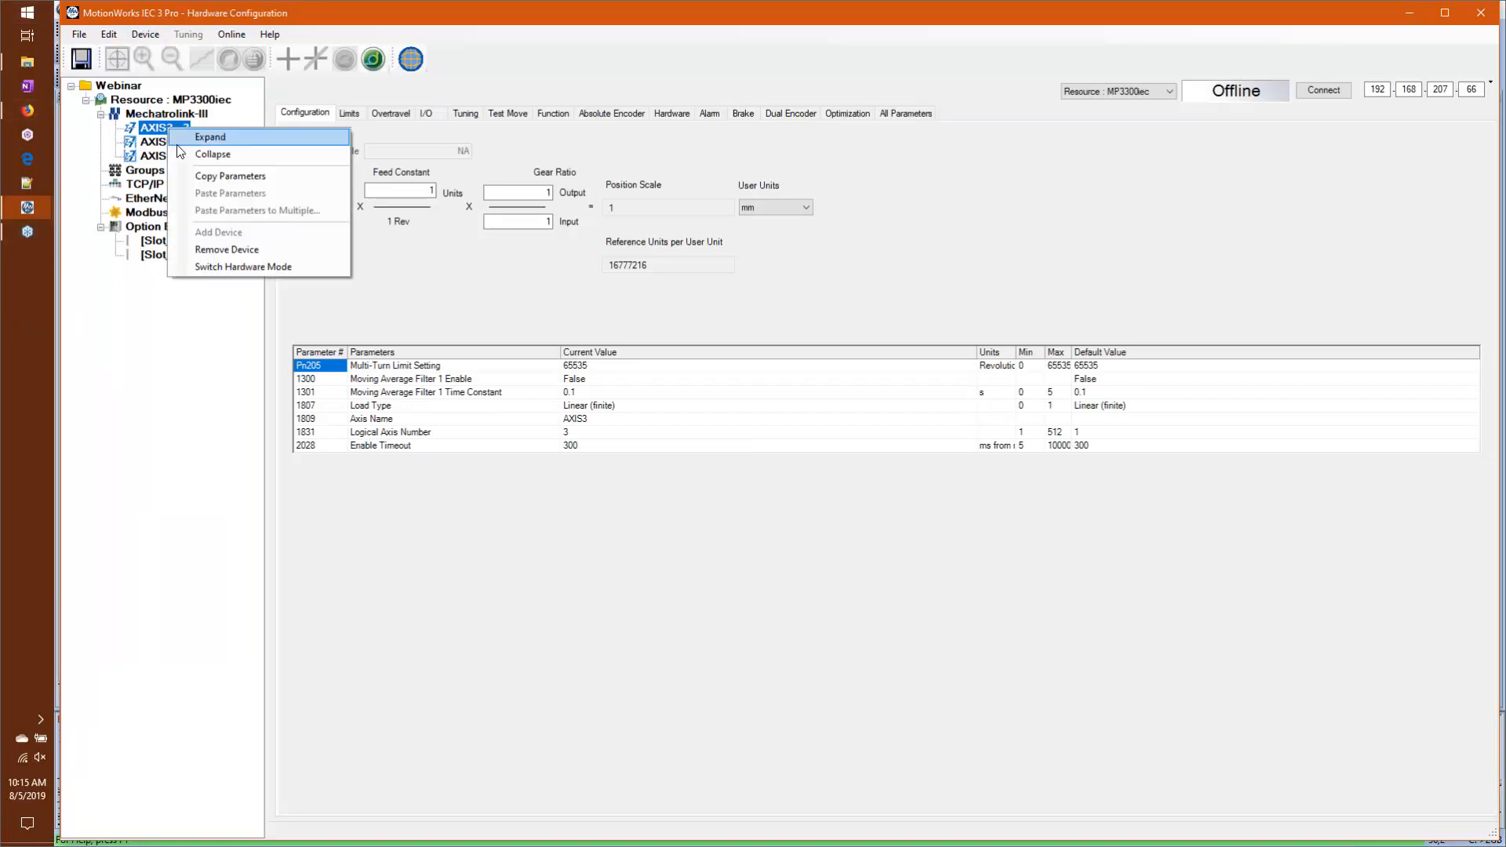
click(248, 265)
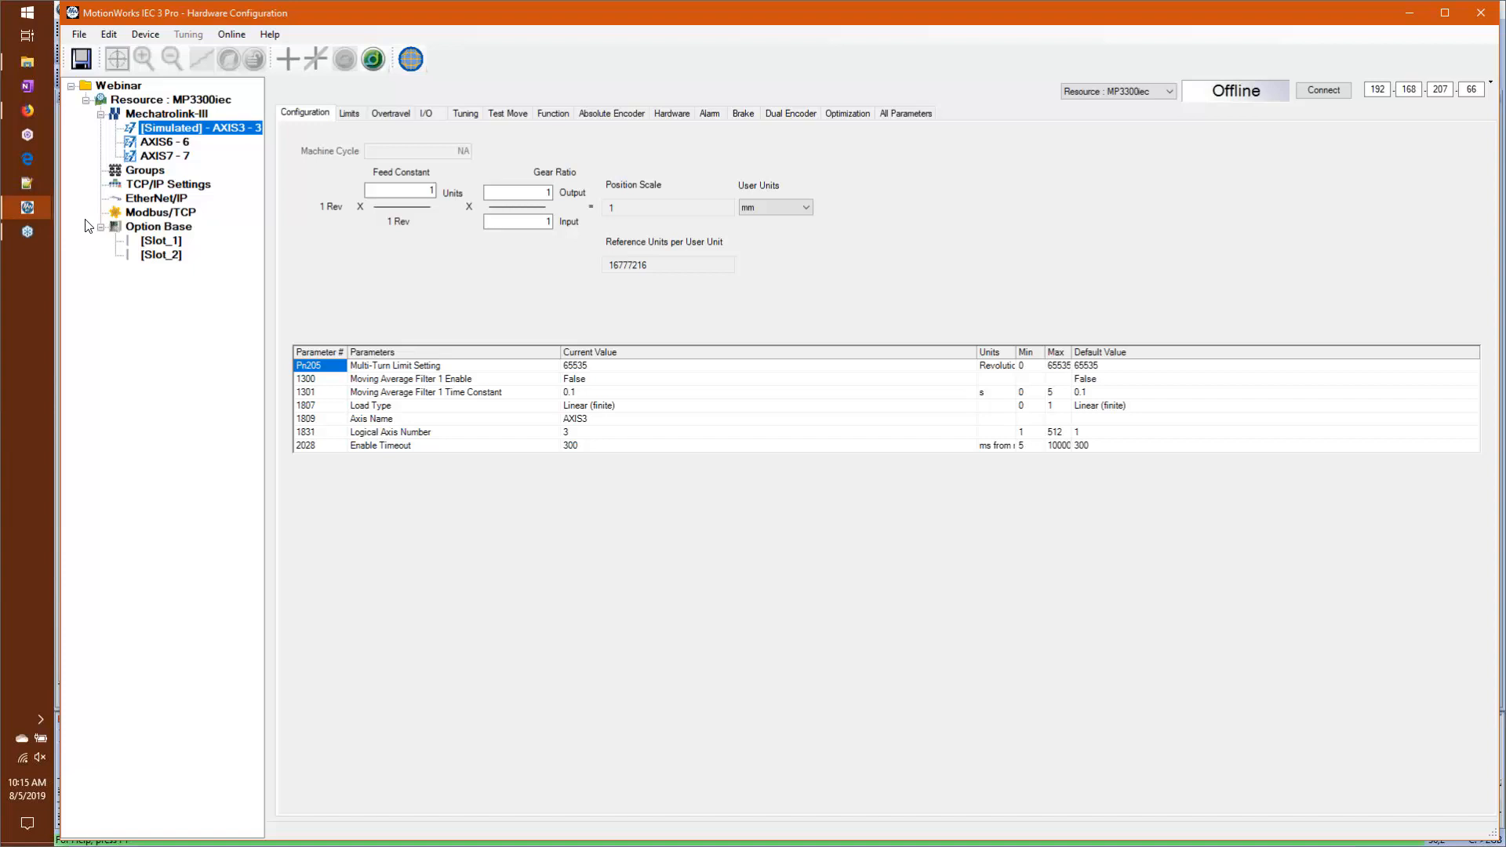
right_click(201, 127)
click(365, 240)
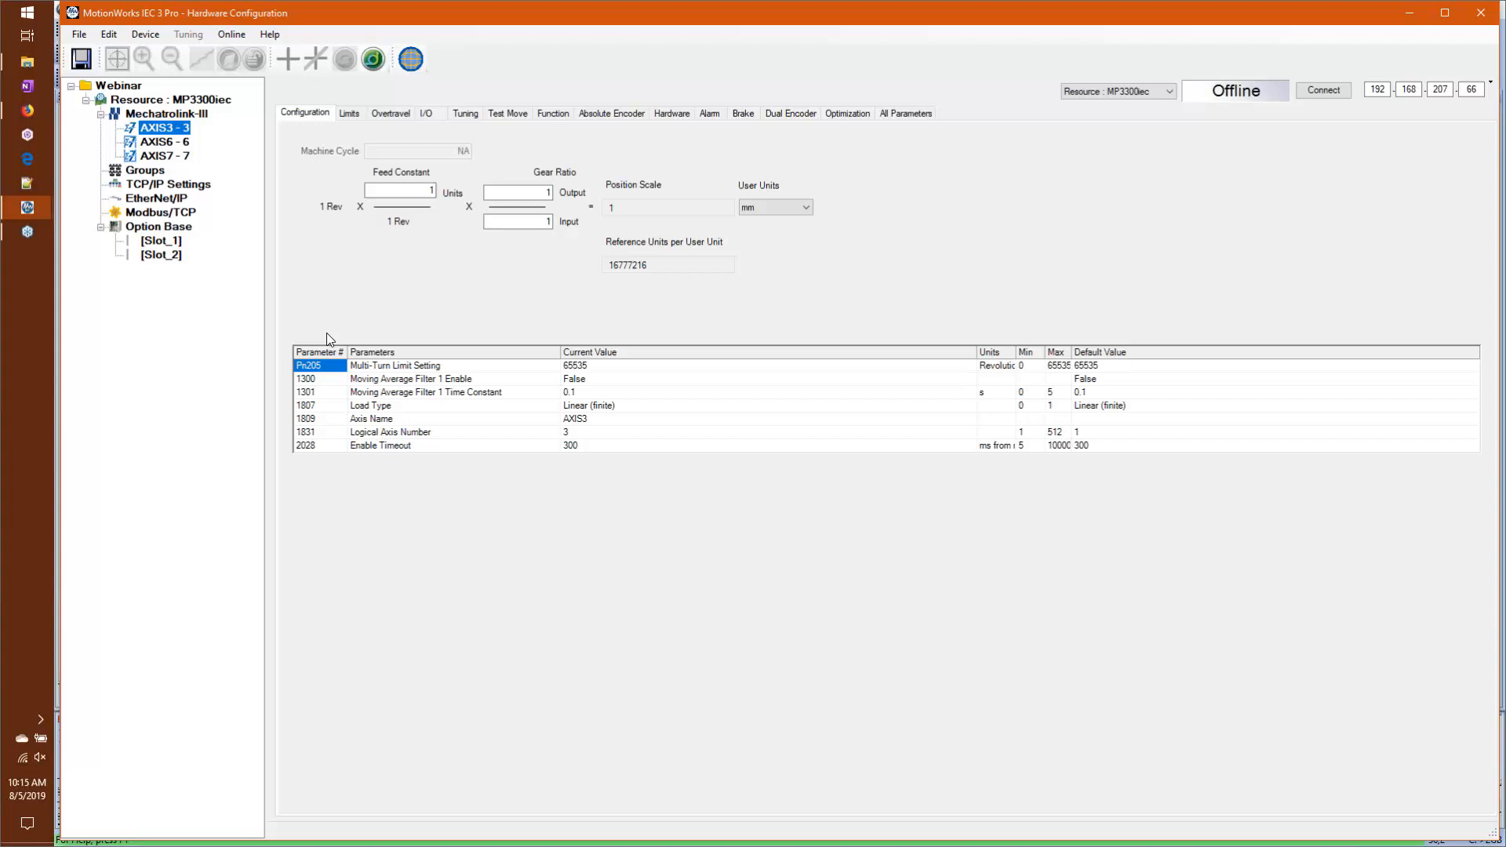
Step: Switch the hardware mode of AXIS6 and AXIS7 to simulated
click(157, 143)
right_click(167, 147)
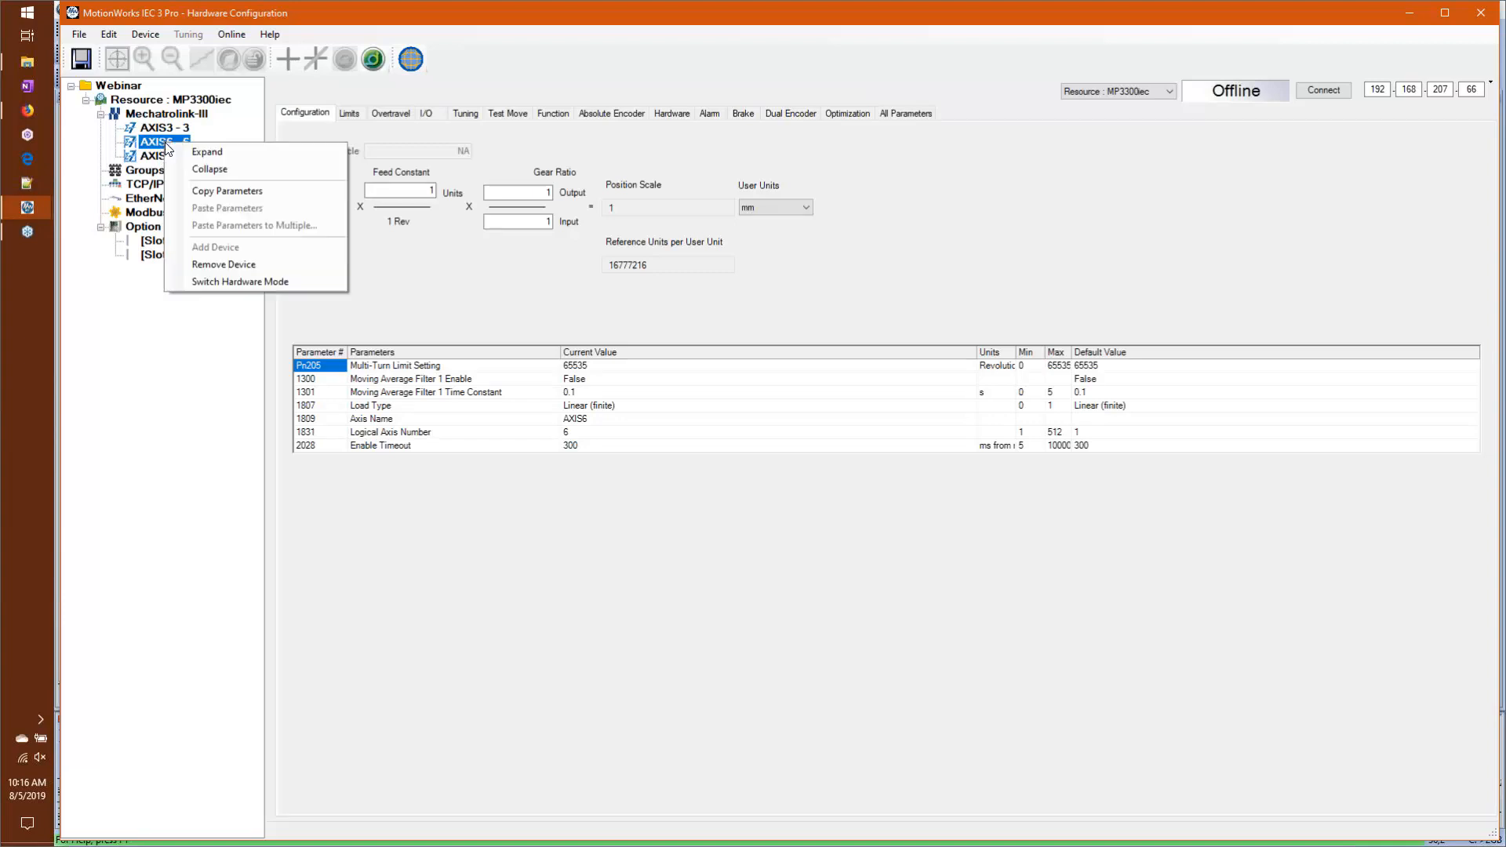
click(244, 281)
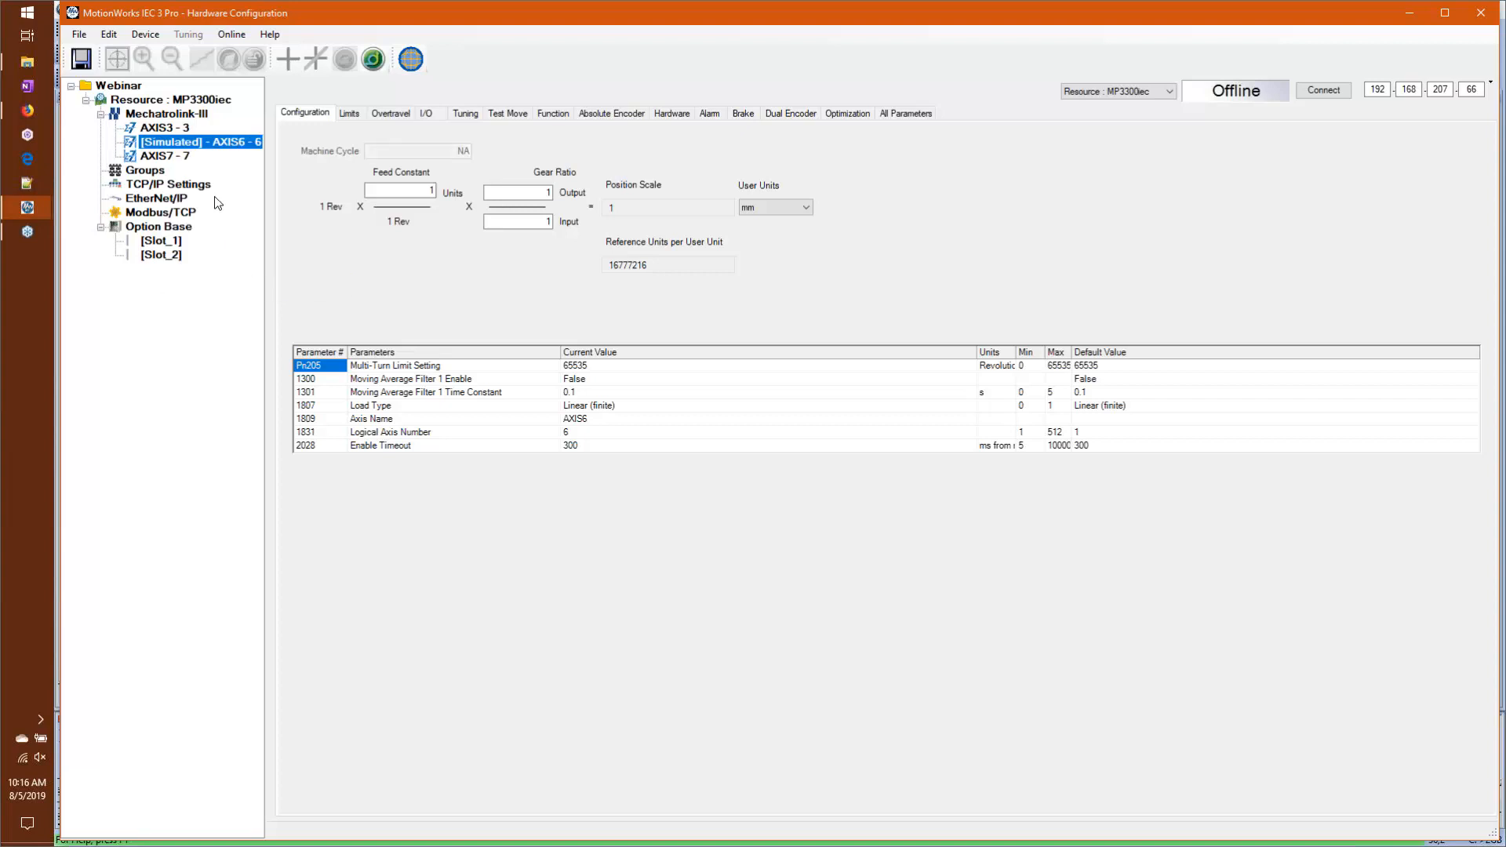
right_click(188, 159)
click(234, 289)
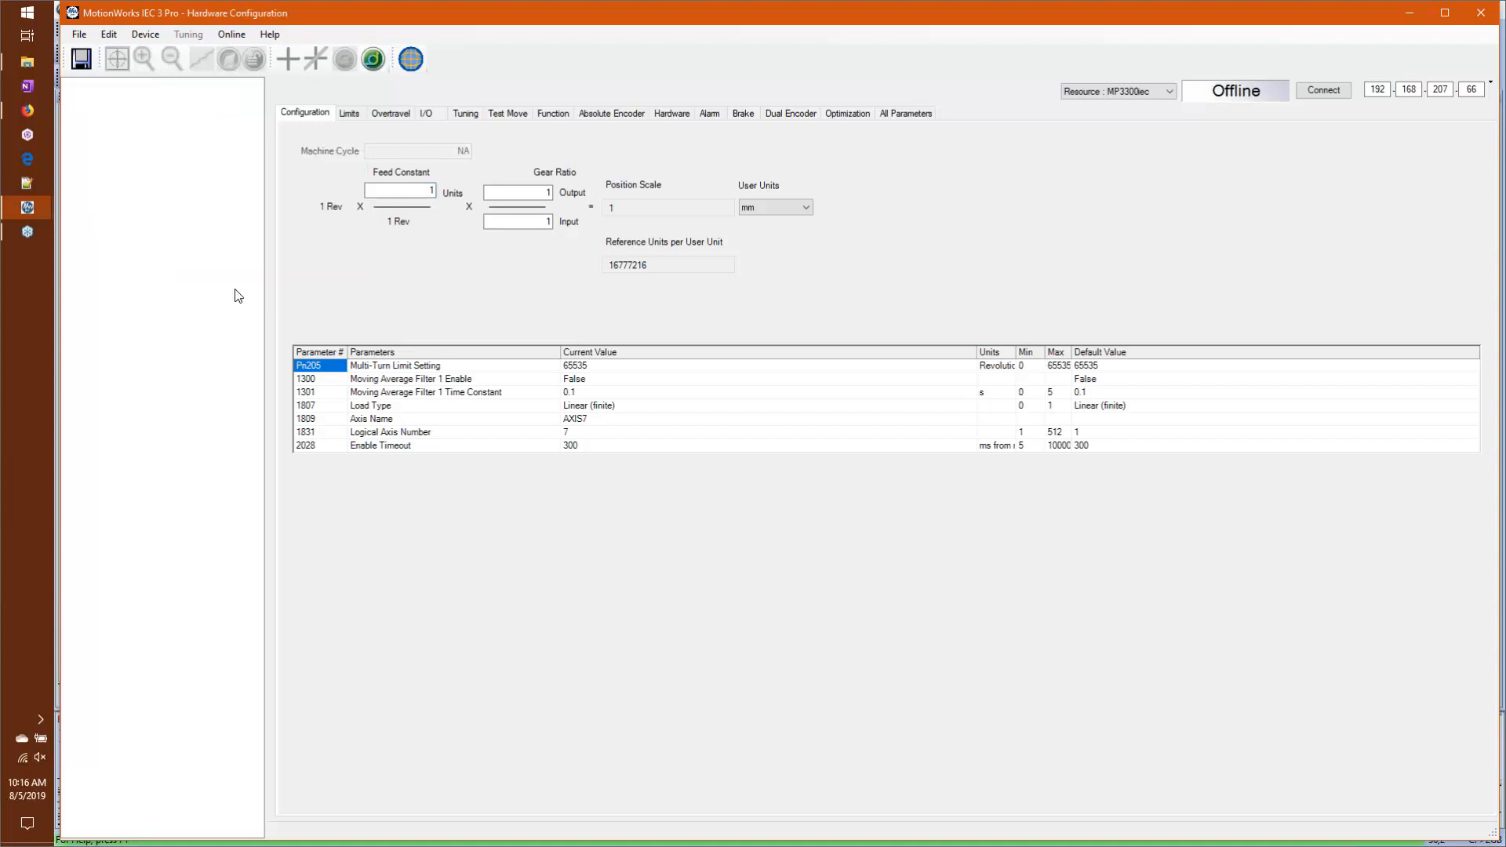
Step: Return AXIS7 and AXIS6 from simulated to real hardware mode
right_click(168, 158)
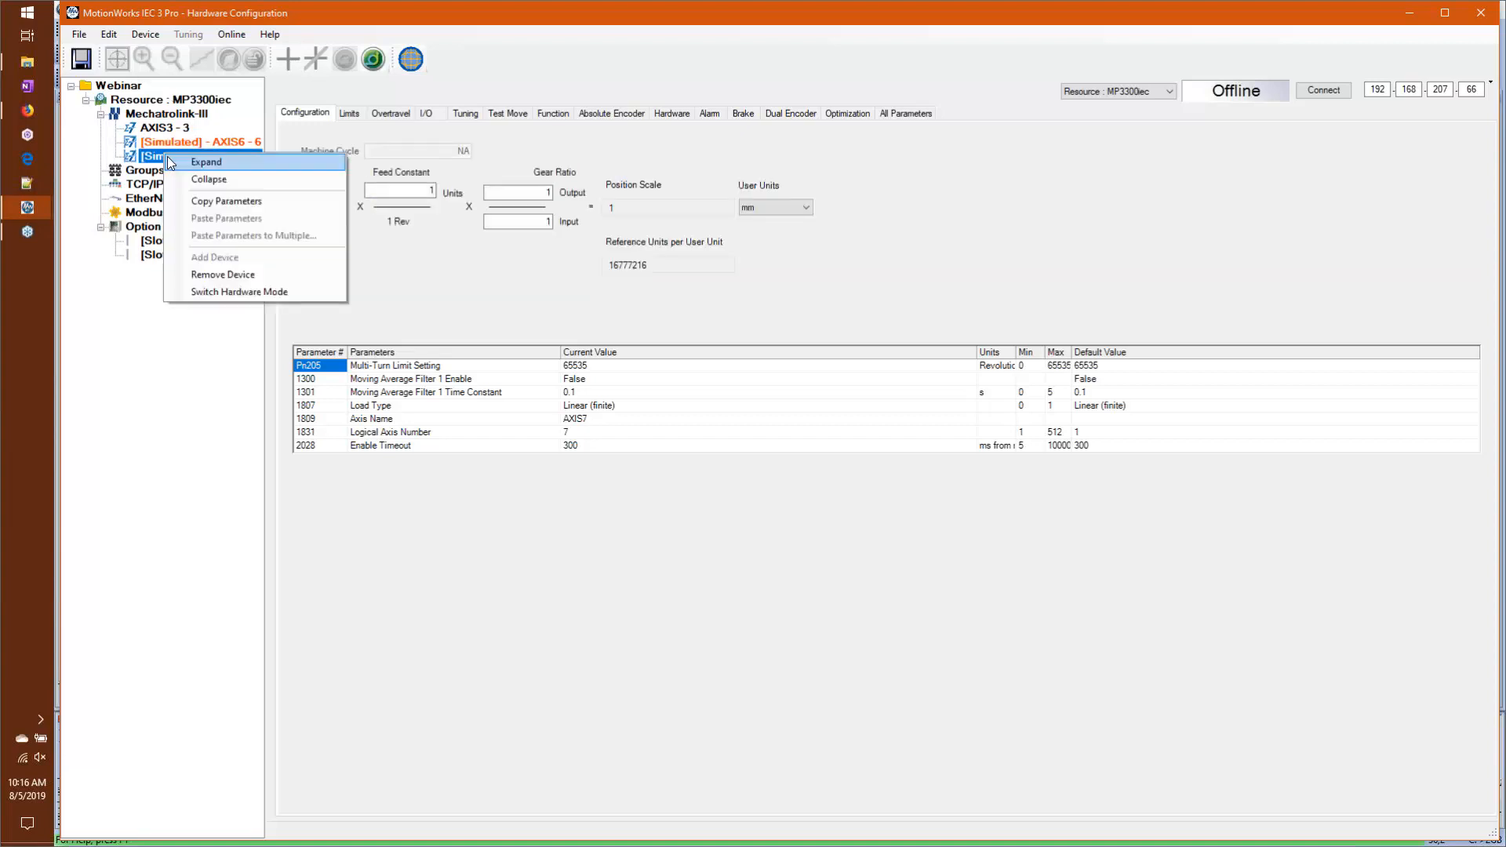
click(213, 293)
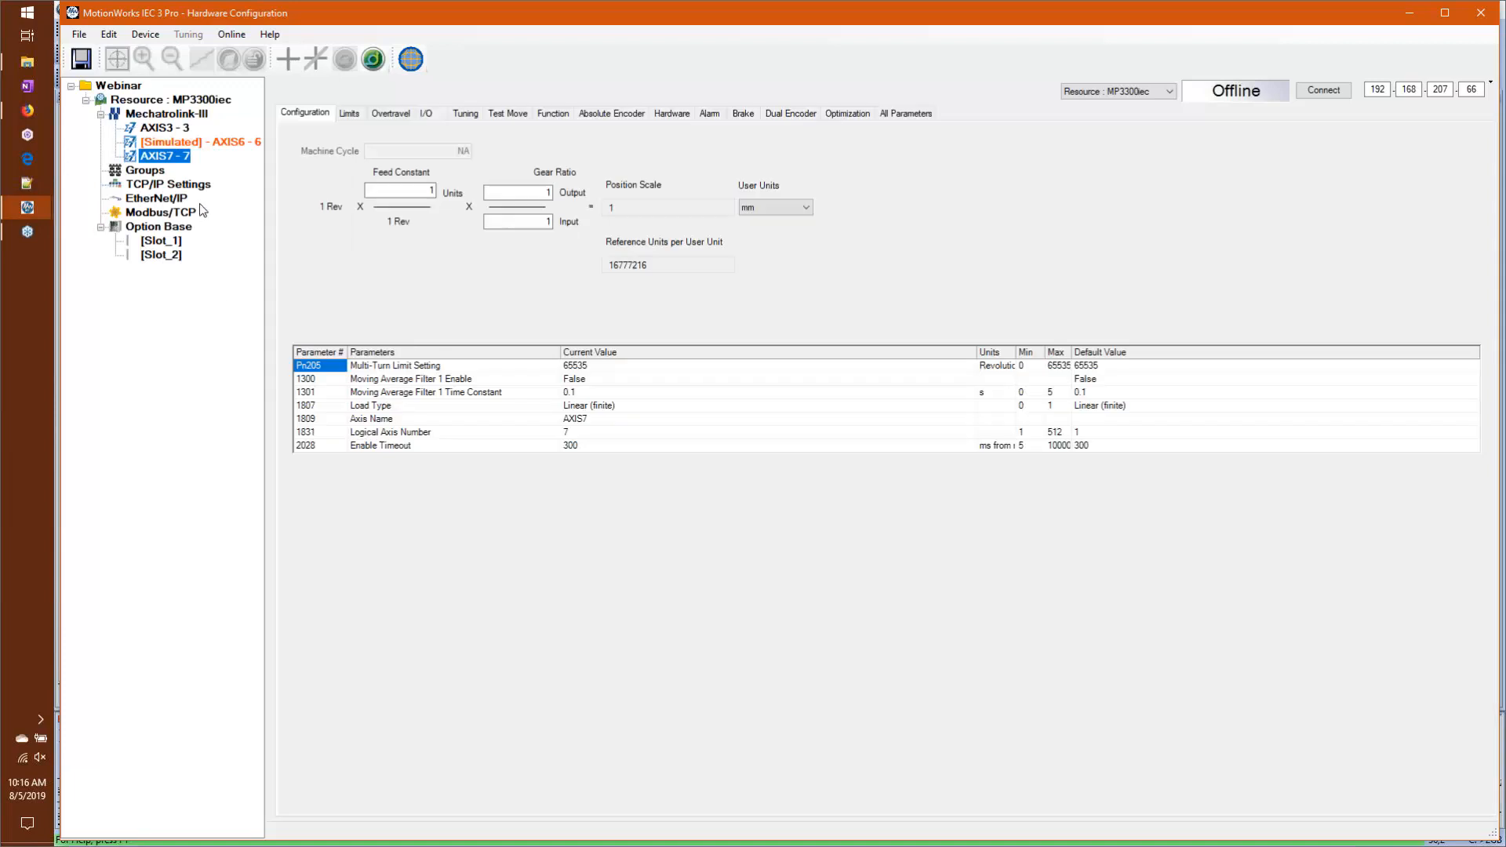
right_click(198, 144)
click(286, 287)
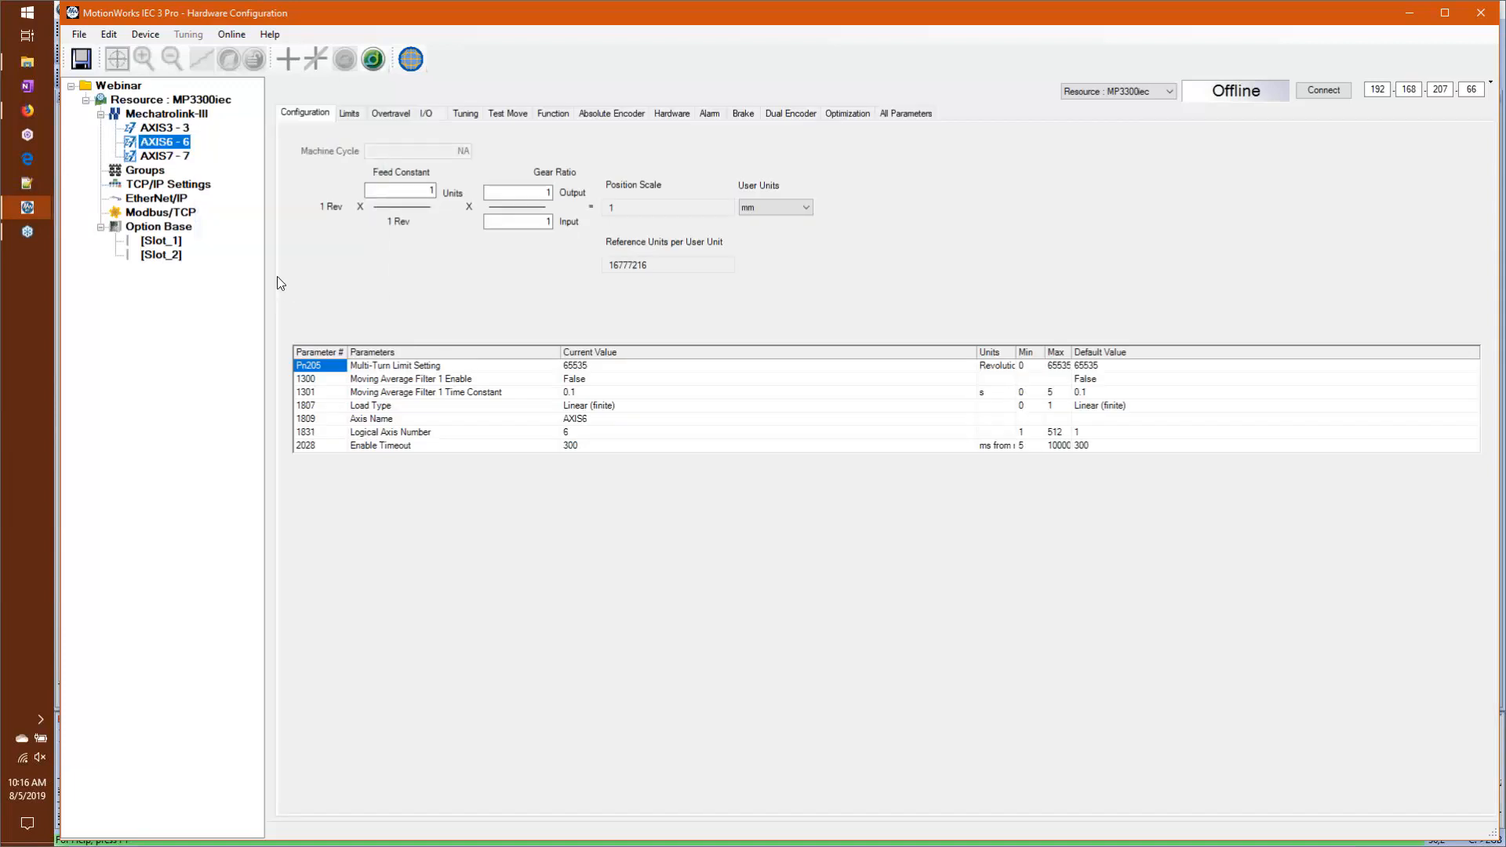
Step: Add an IM 053ML Remote I/O Bus Coupler to Mechatrolink-III as node 9 on FastTsk, and open its configuration
right_click(194, 116)
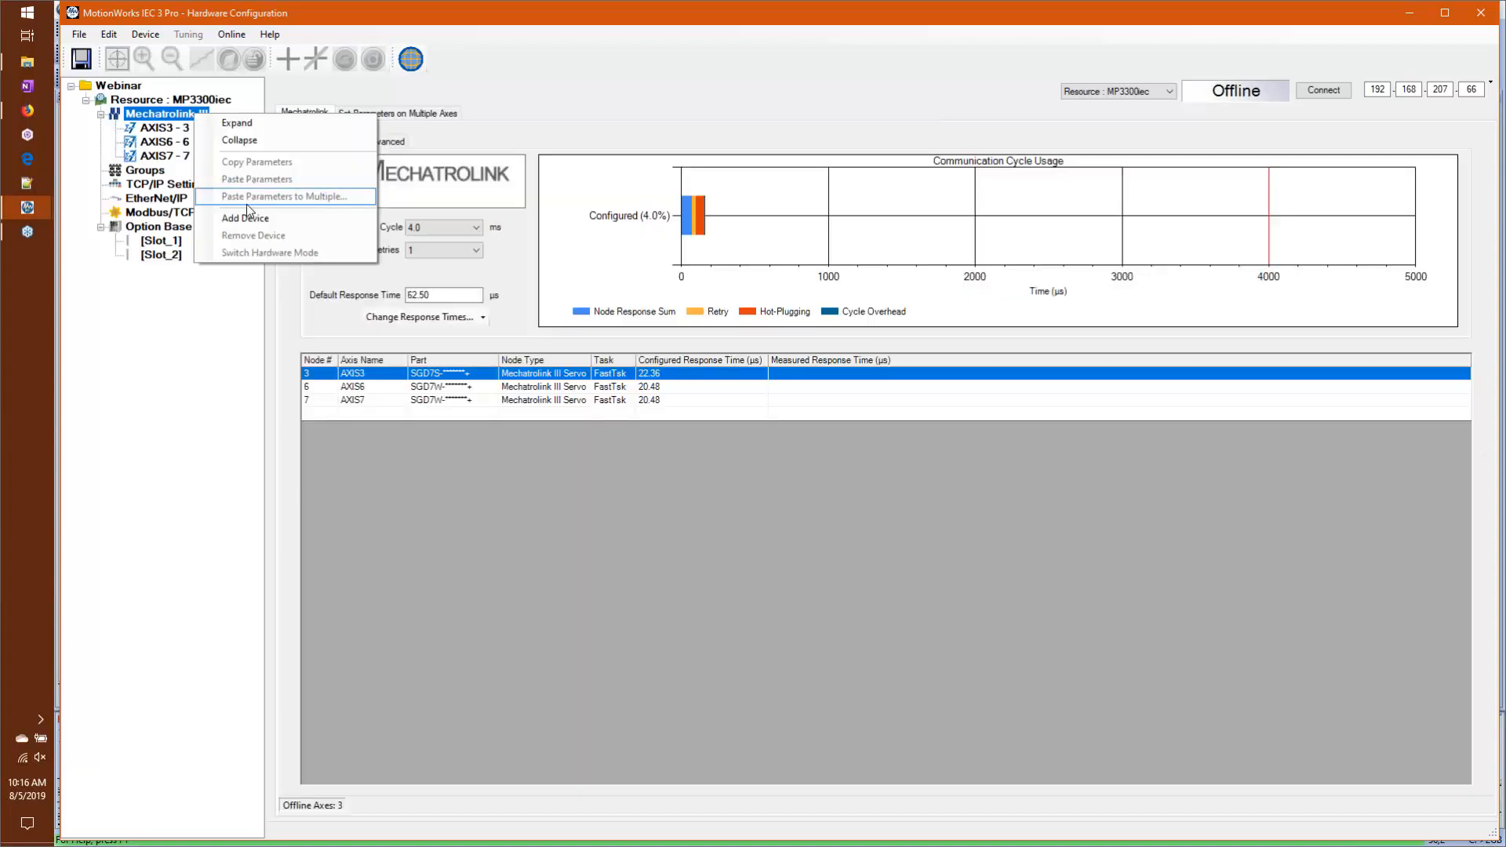
click(284, 218)
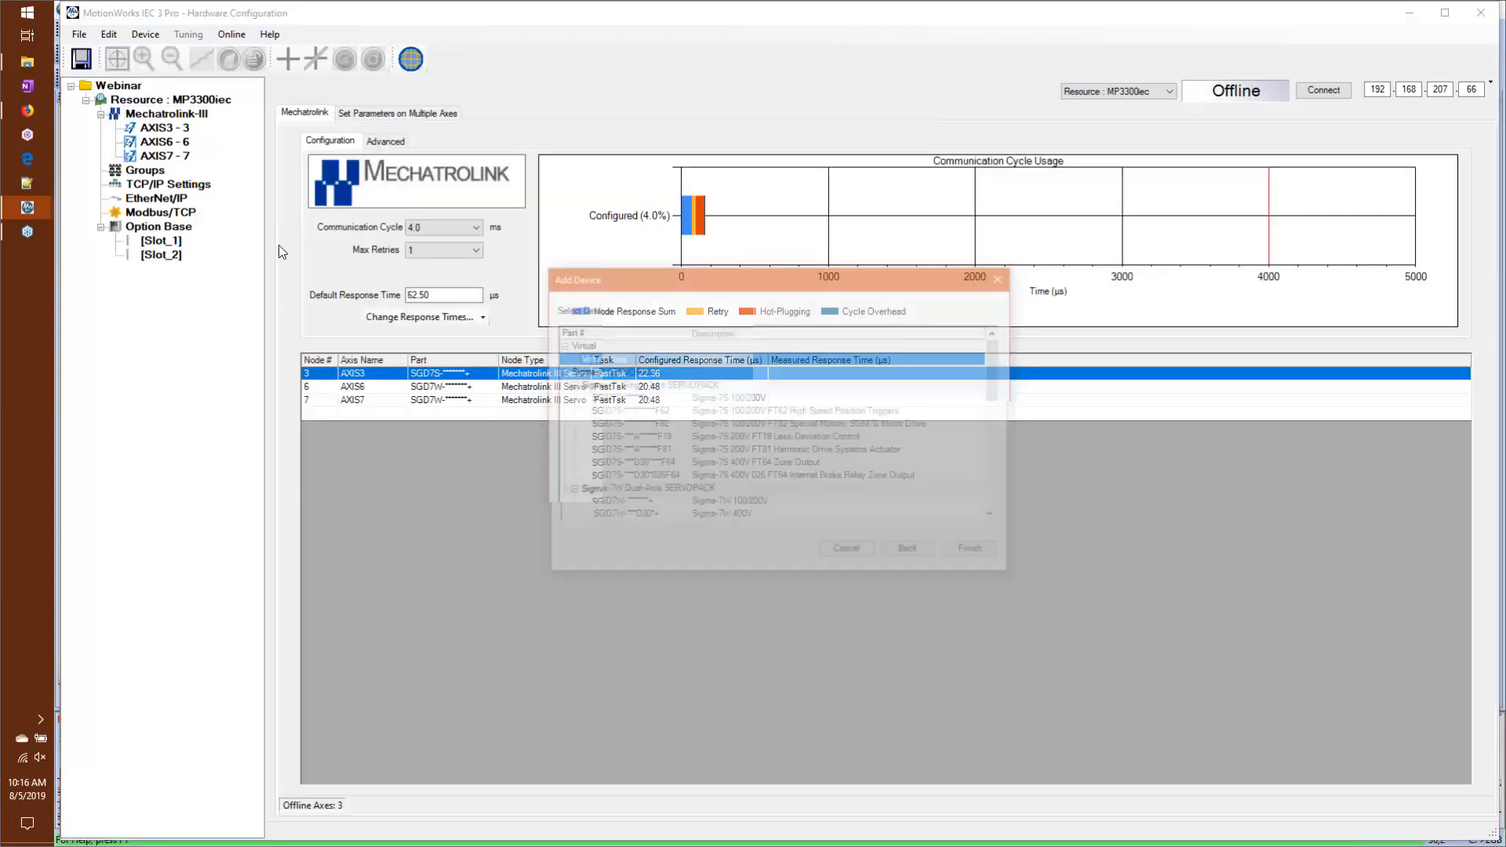
scroll(661, 496, down, 8)
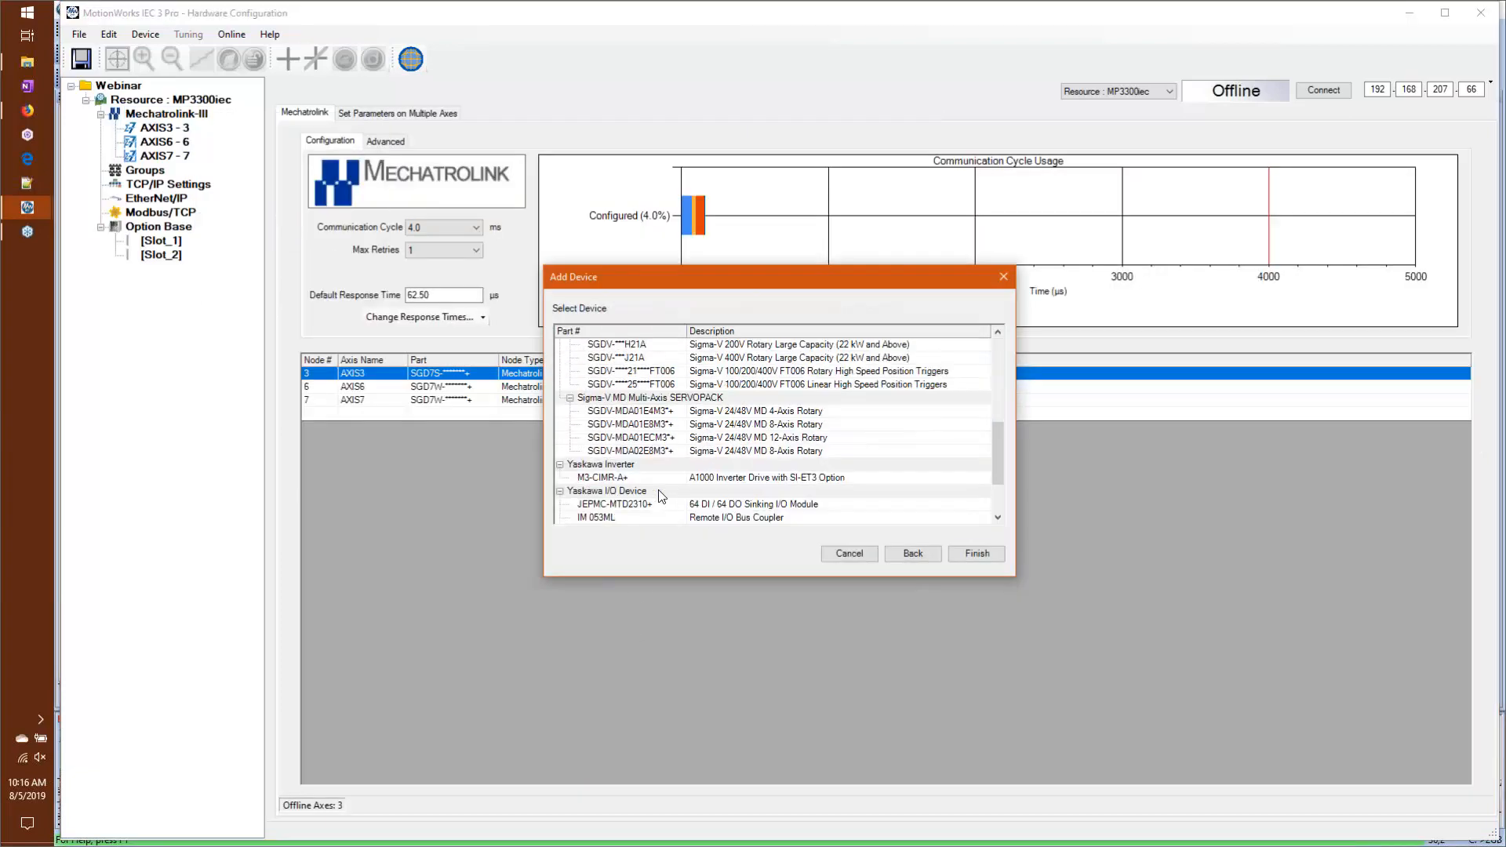
scroll(642, 497, down, 2)
scroll(641, 498, down, 1)
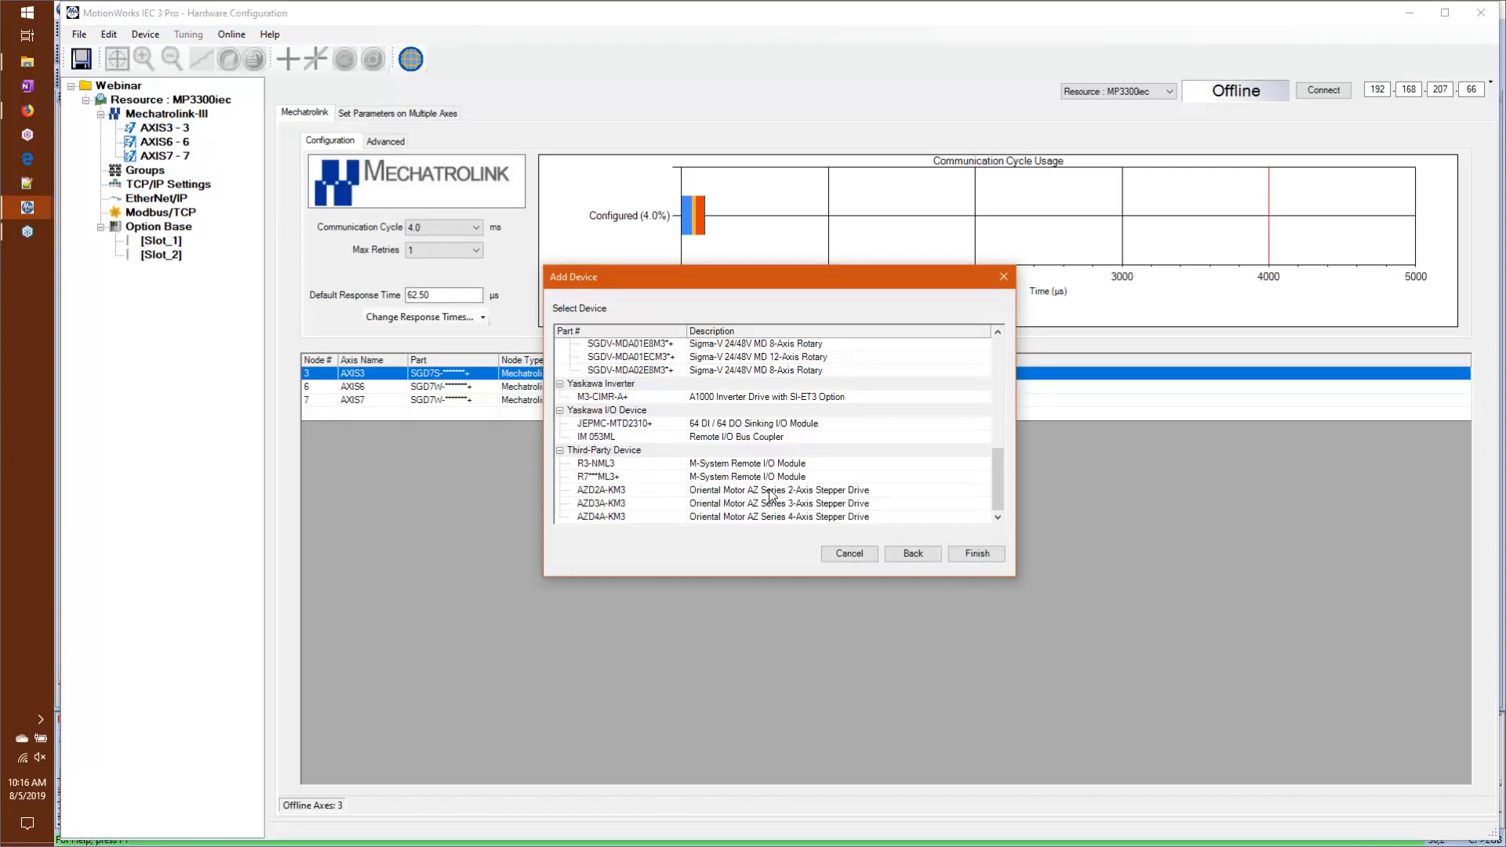
click(718, 437)
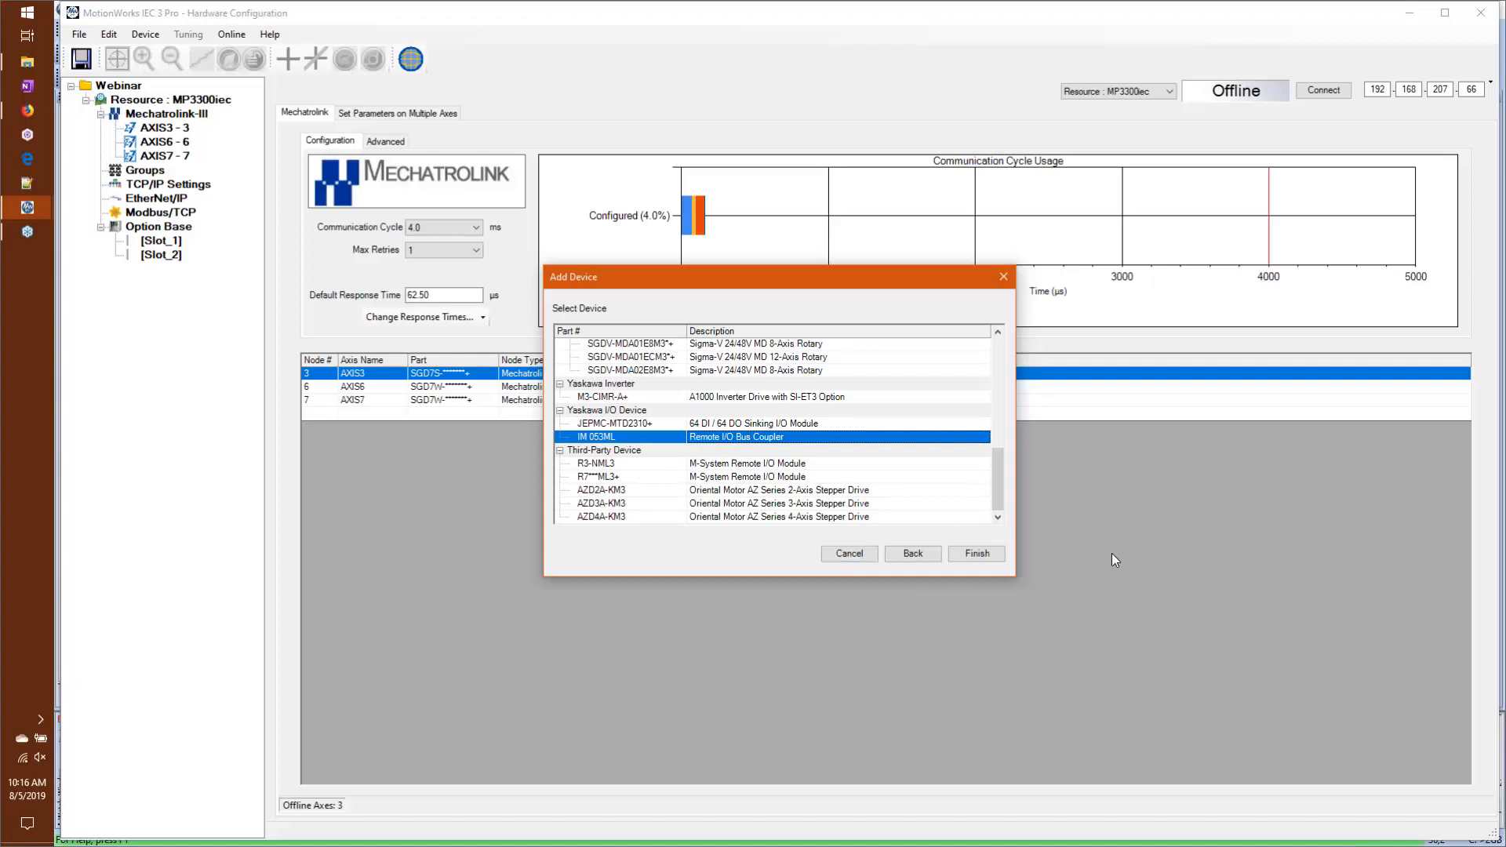
click(979, 555)
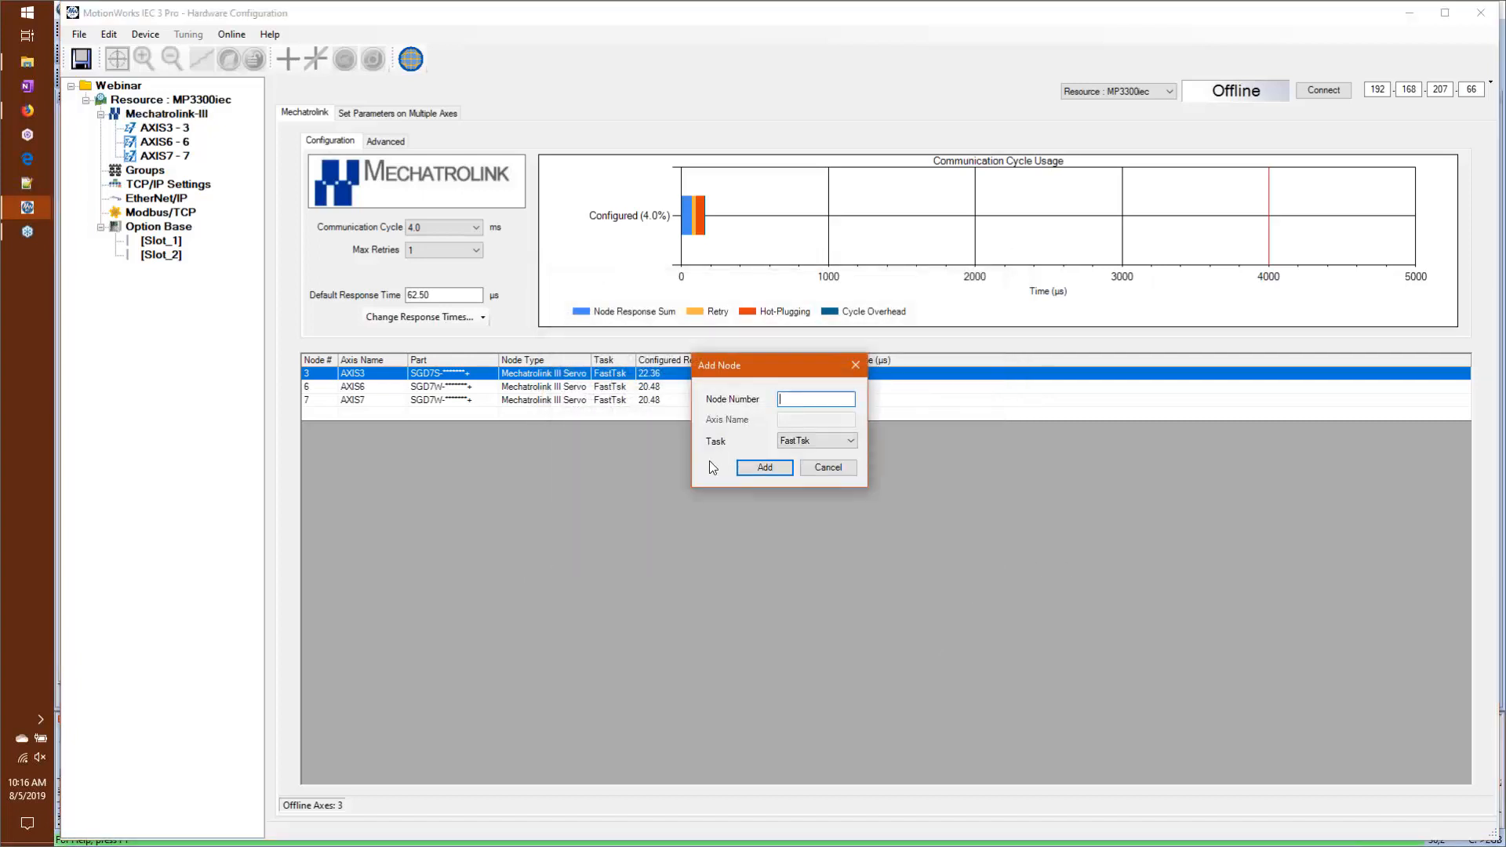
text(9)
click(755, 468)
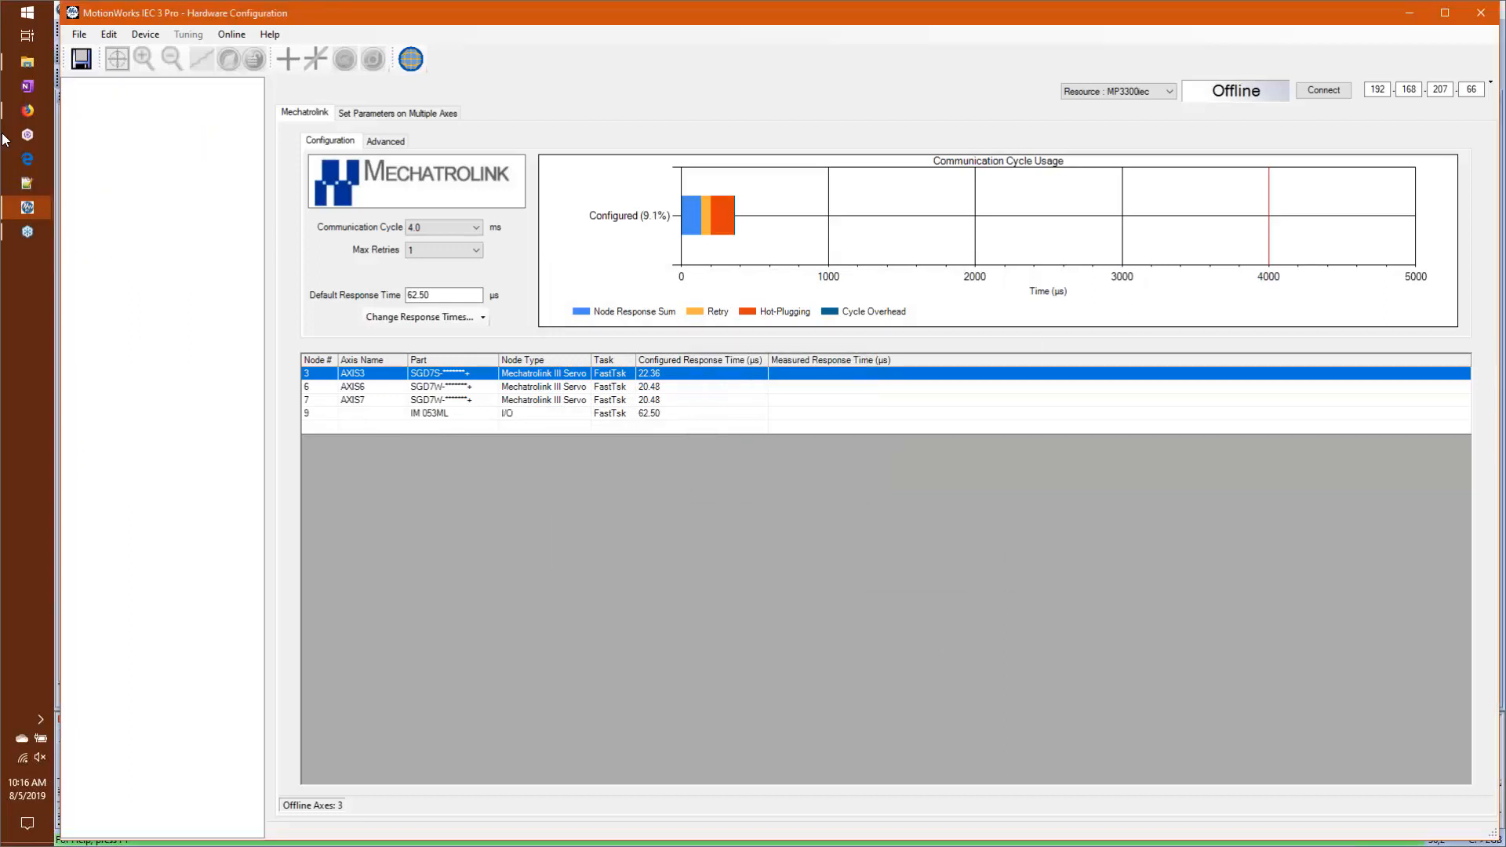
click(183, 171)
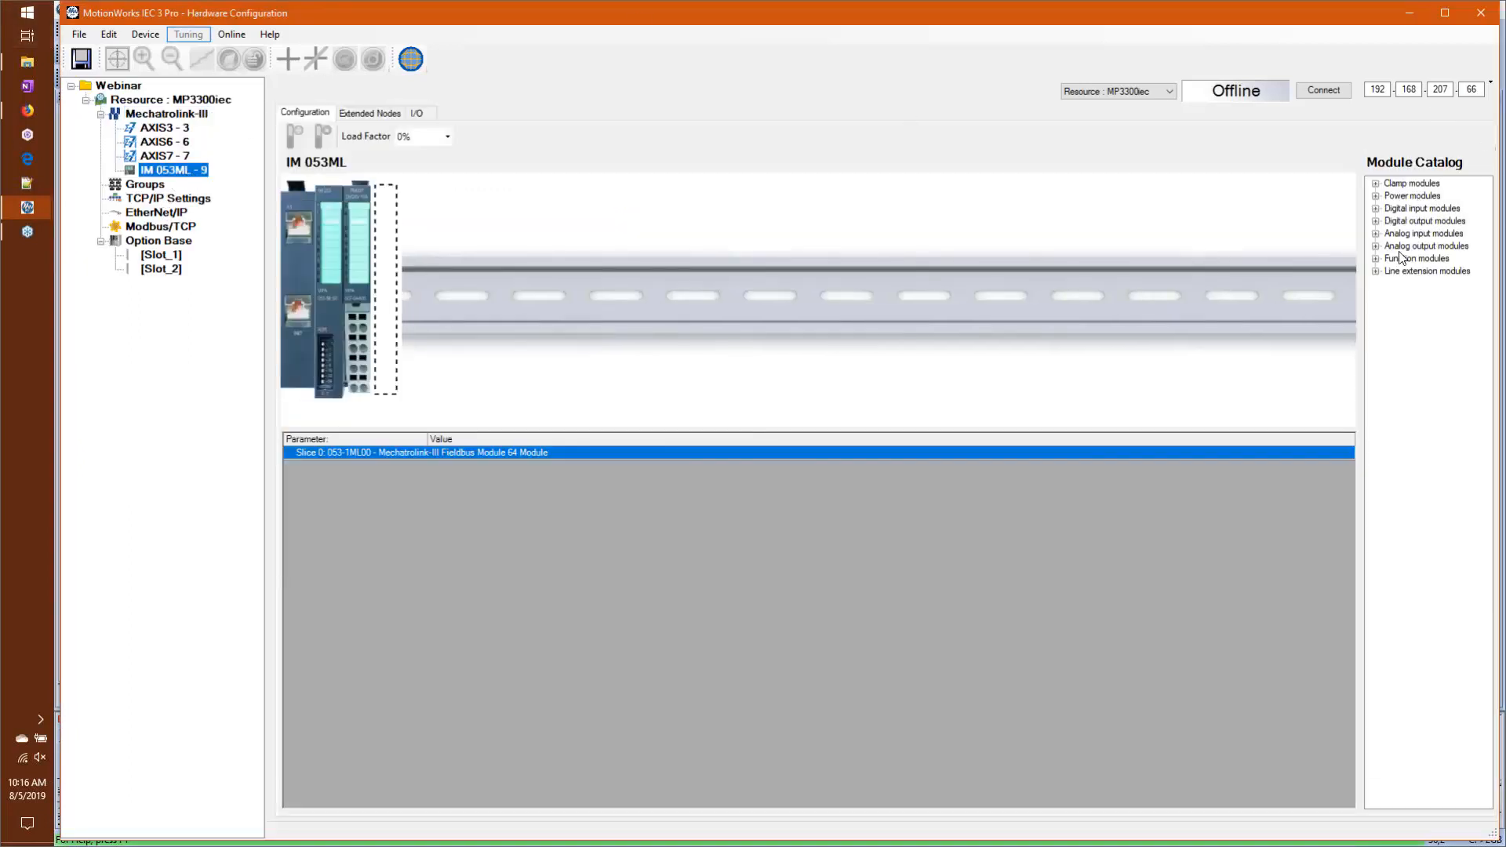
Step: Add digital input module 021-1BB00 and counter module 050-1BB00 to the next free slices of the IM 053ML rack
click(1376, 209)
click(1418, 222)
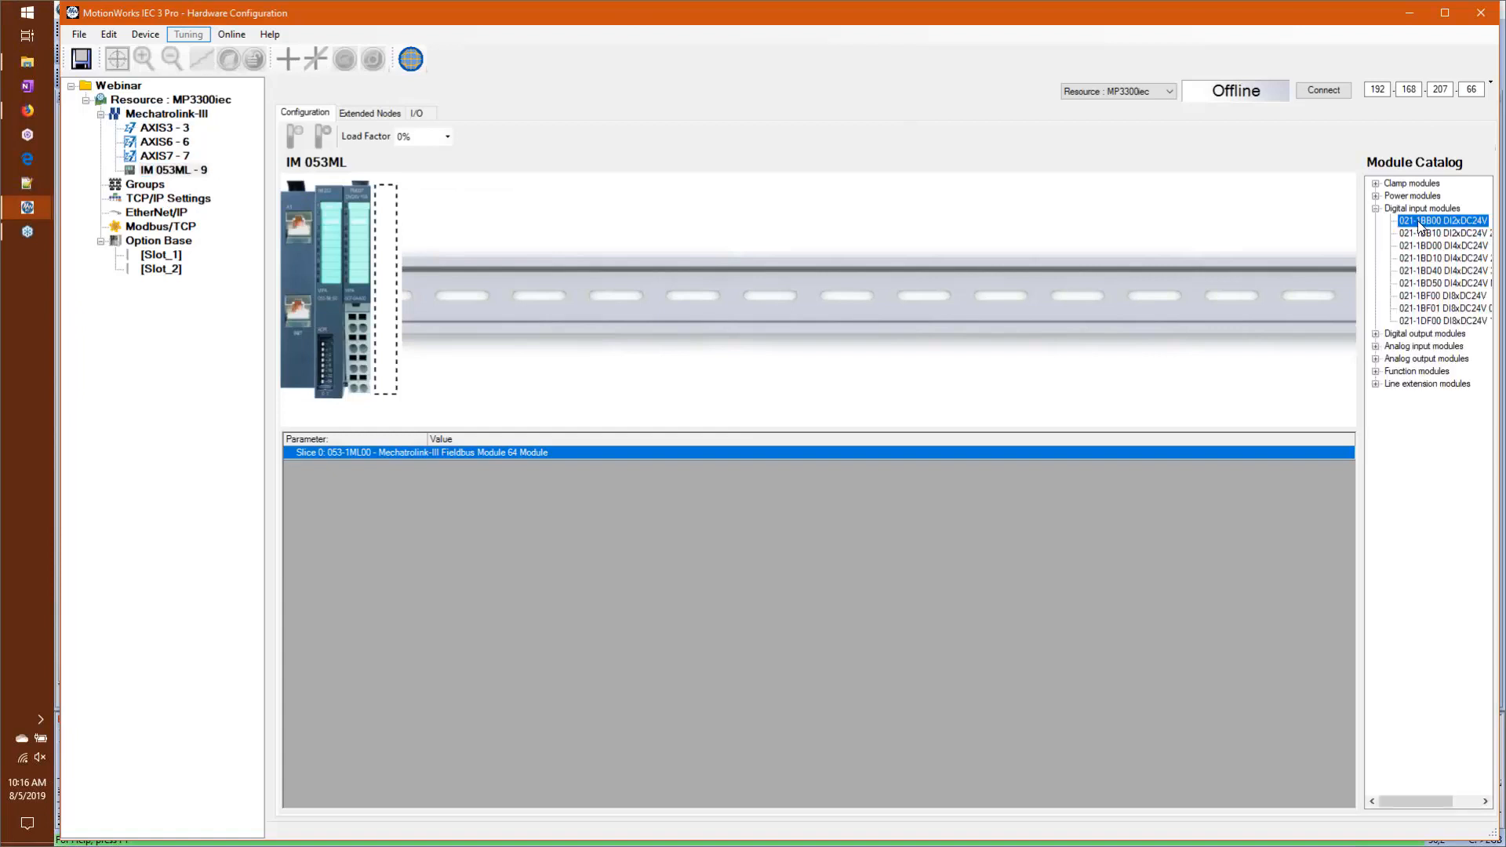
drag(1418, 222, 379, 272)
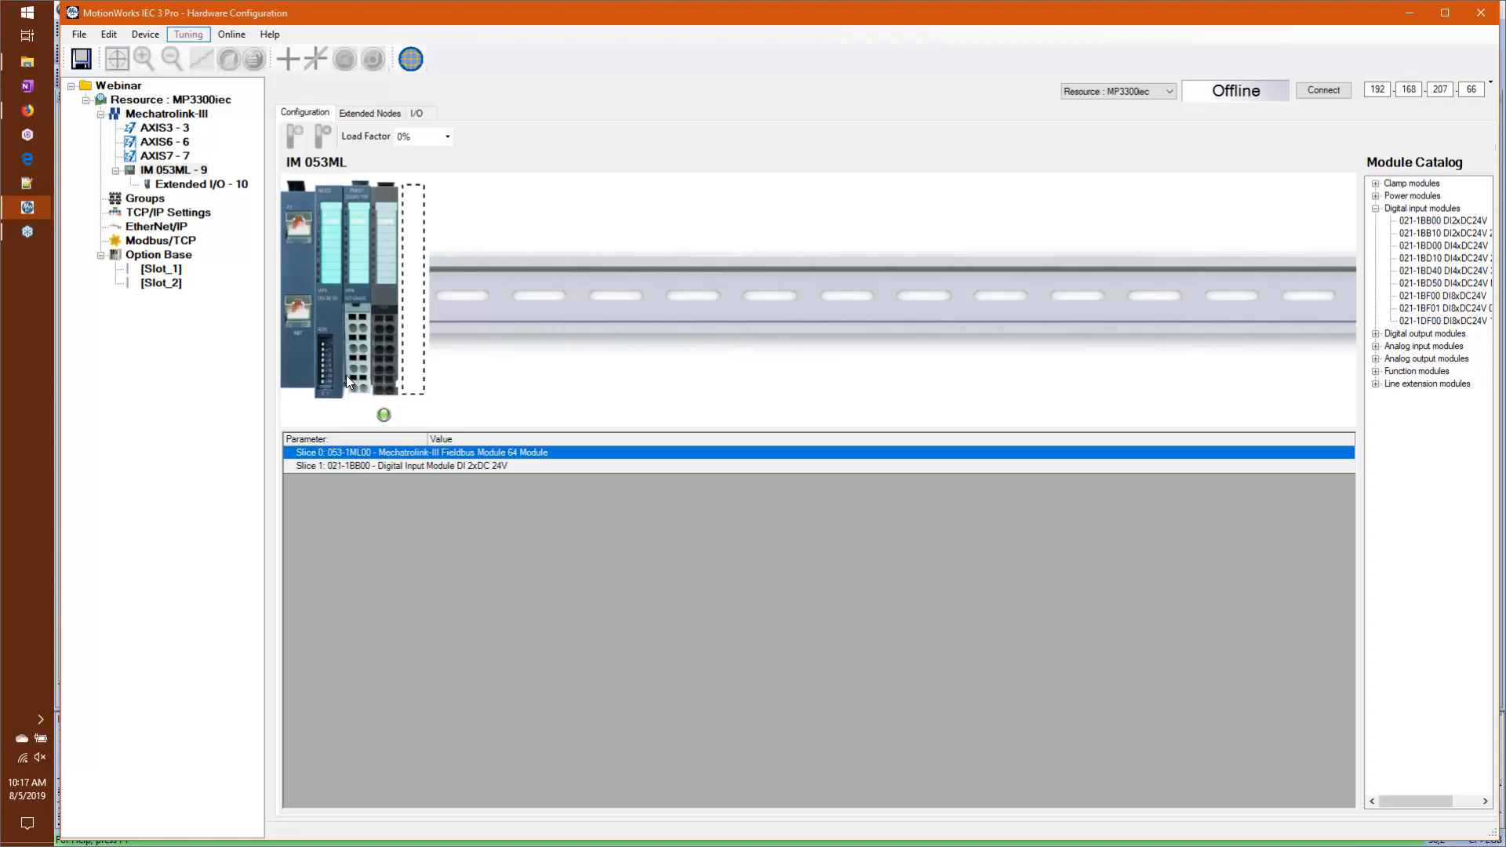
double_click(1387, 375)
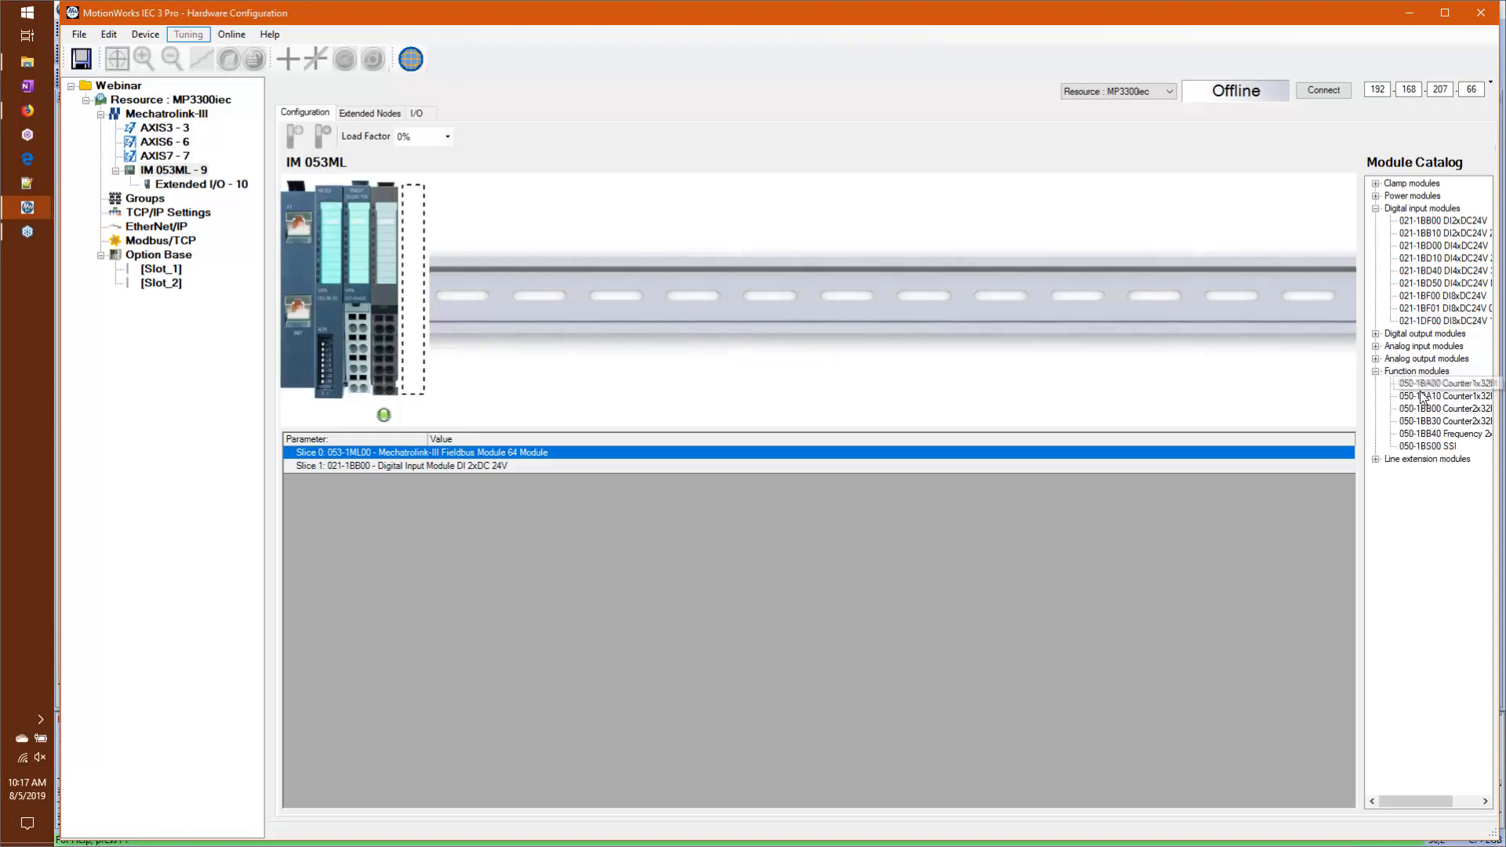
drag(1429, 410, 402, 312)
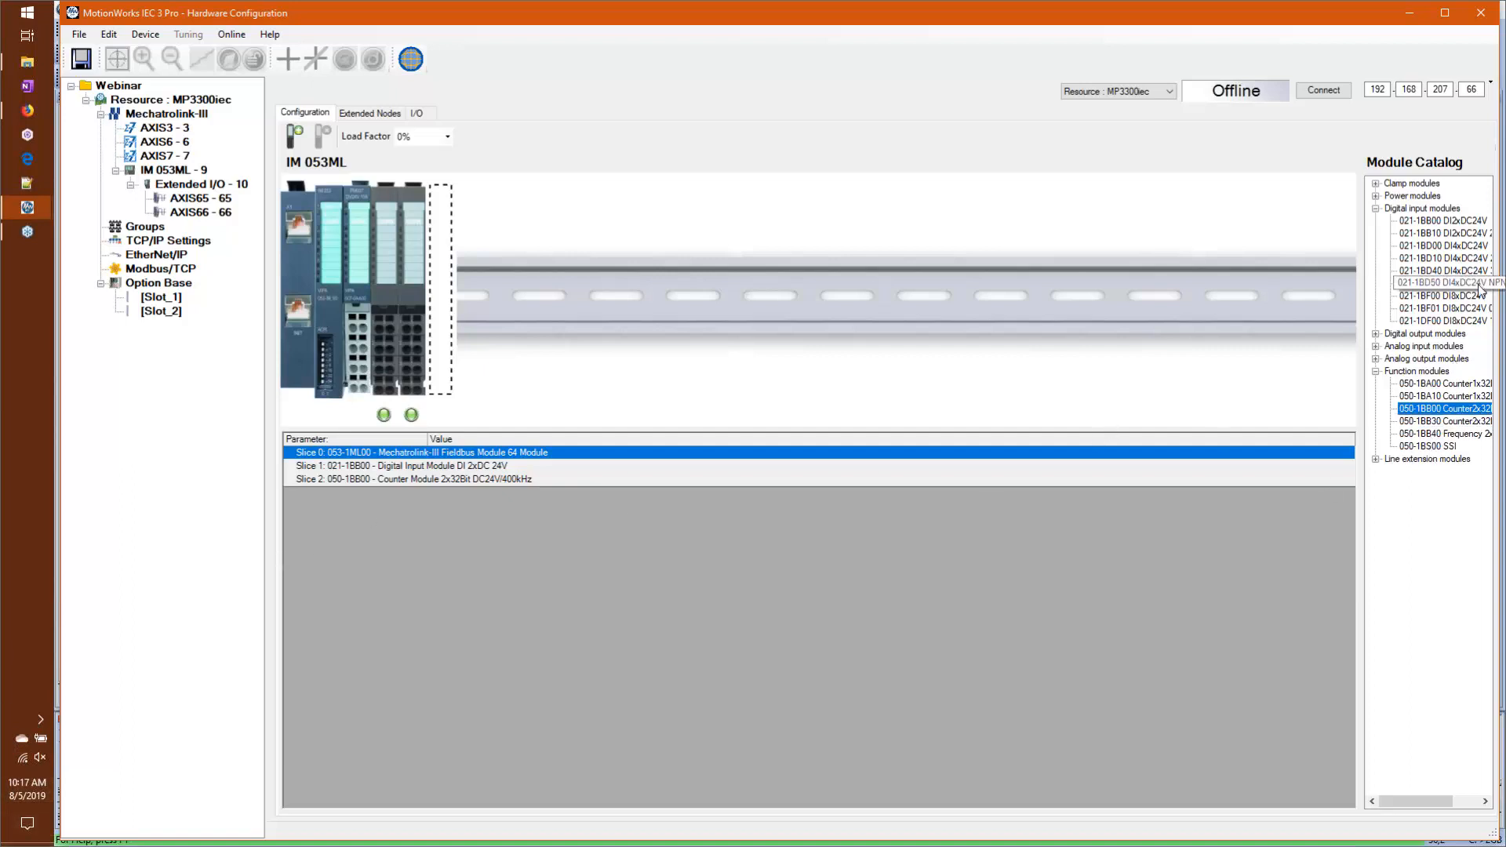
Step: Add analog output module 032-1BB40 to the next free slice of the IM 053ML rack
click(1423, 361)
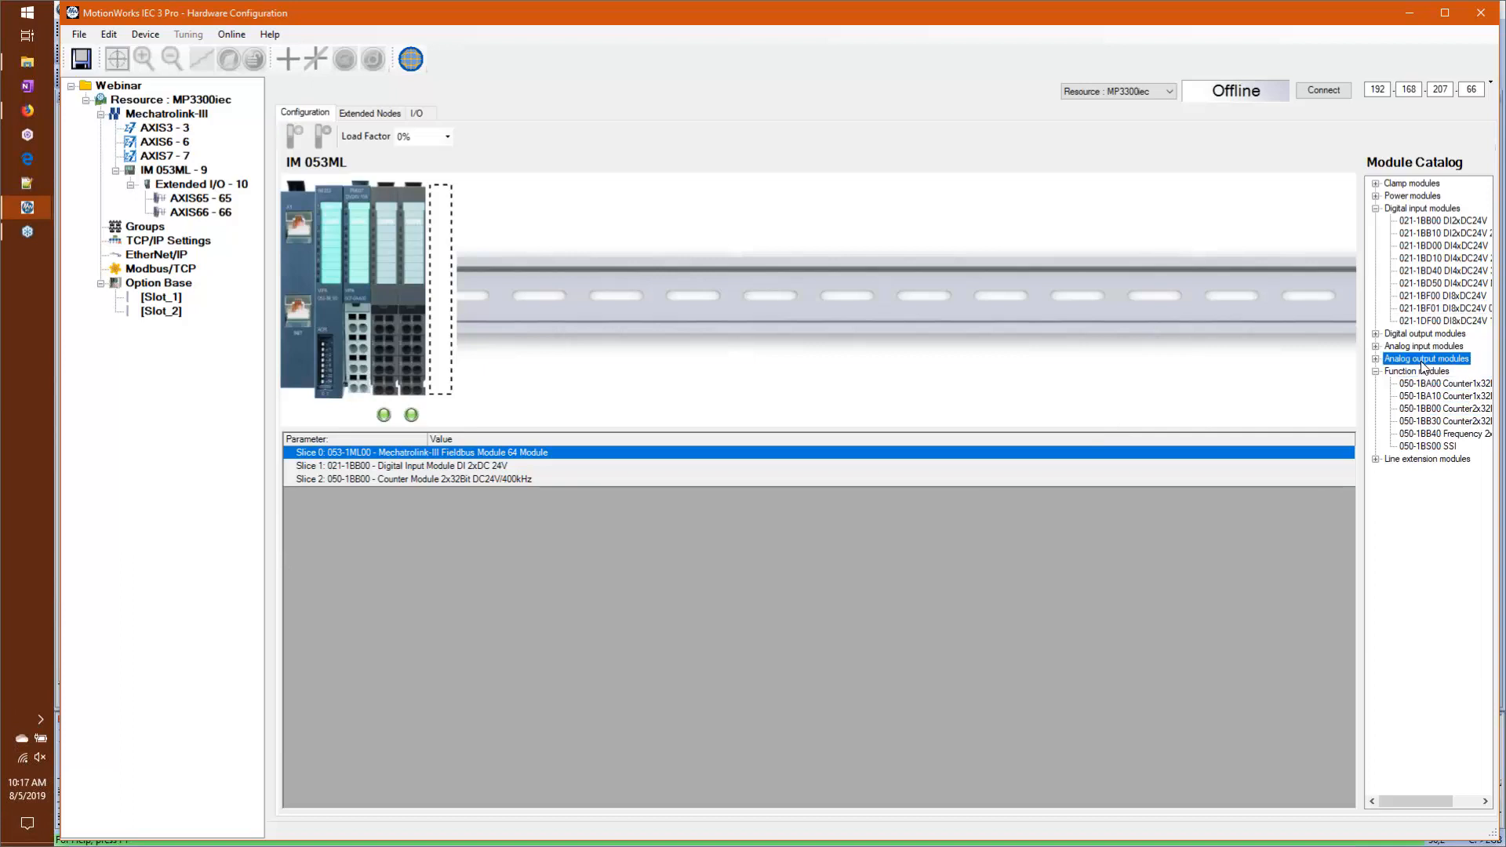
click(1376, 358)
drag(1435, 383, 397, 347)
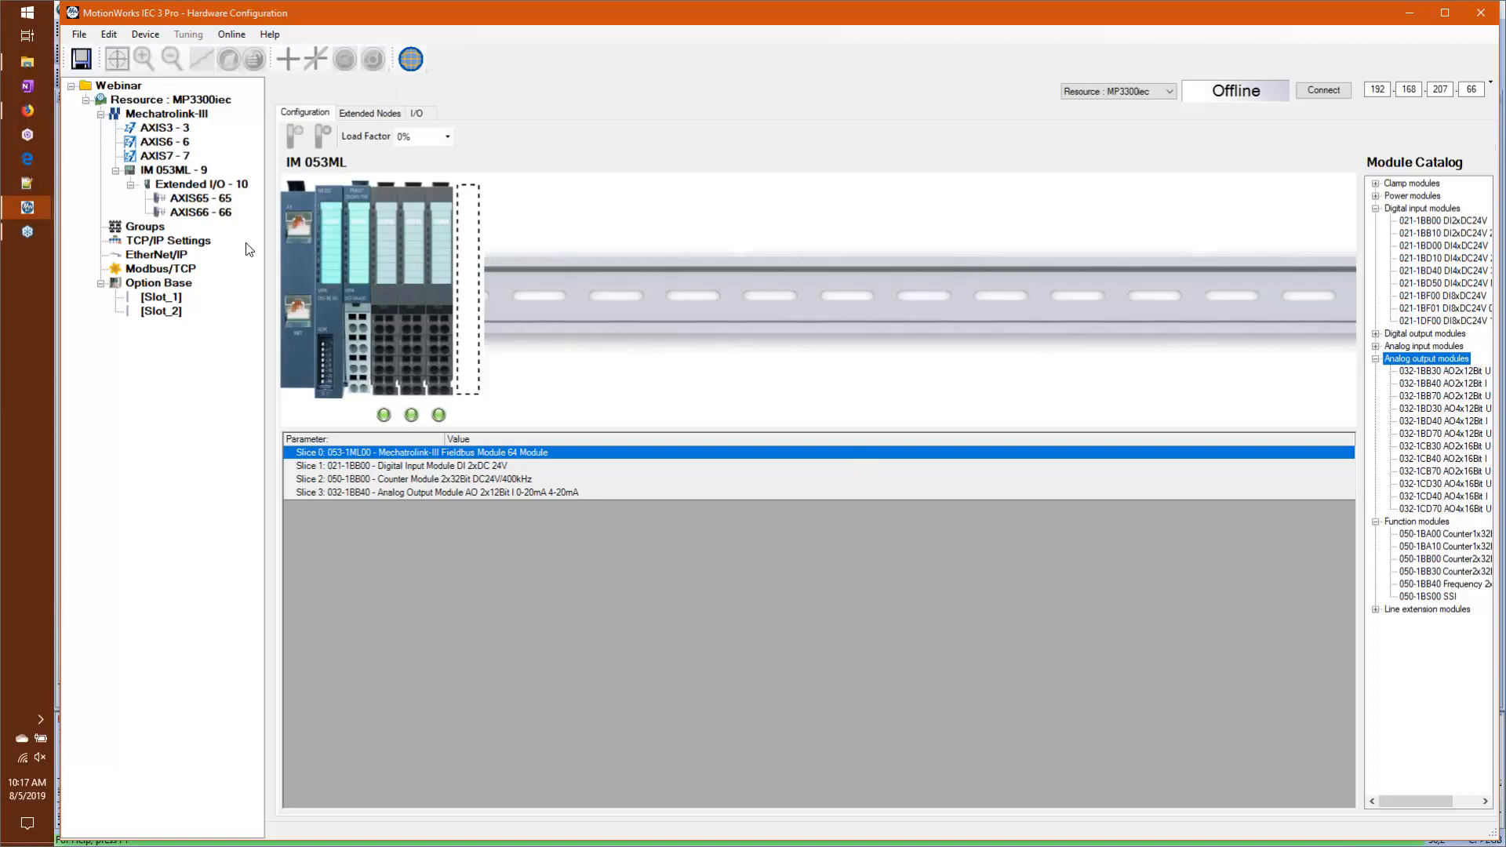
Step: Add a group named Group1 to the hardware configuration and open its settings
right_click(135, 225)
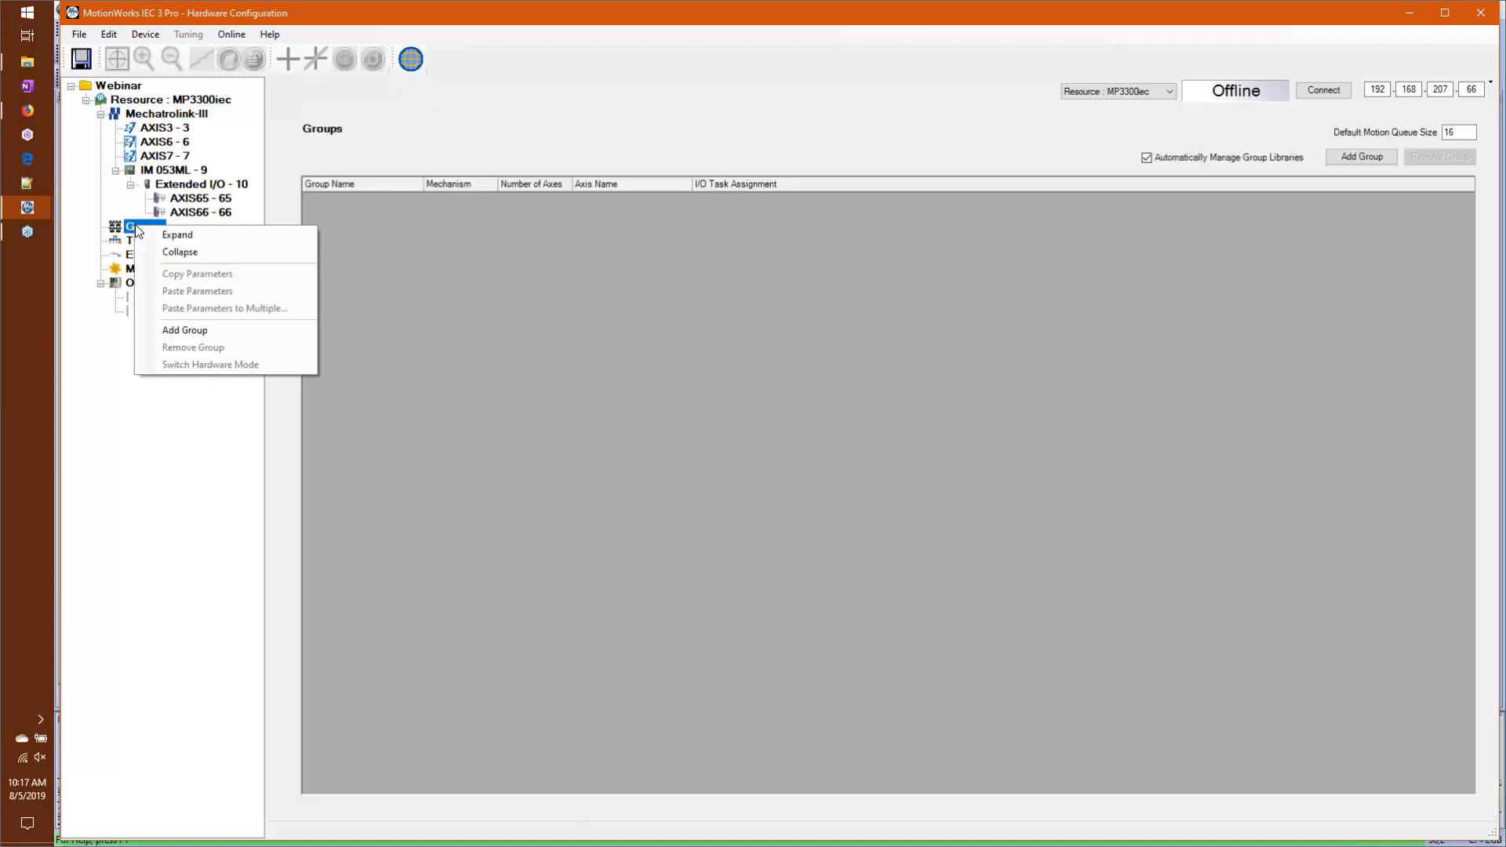
click(197, 330)
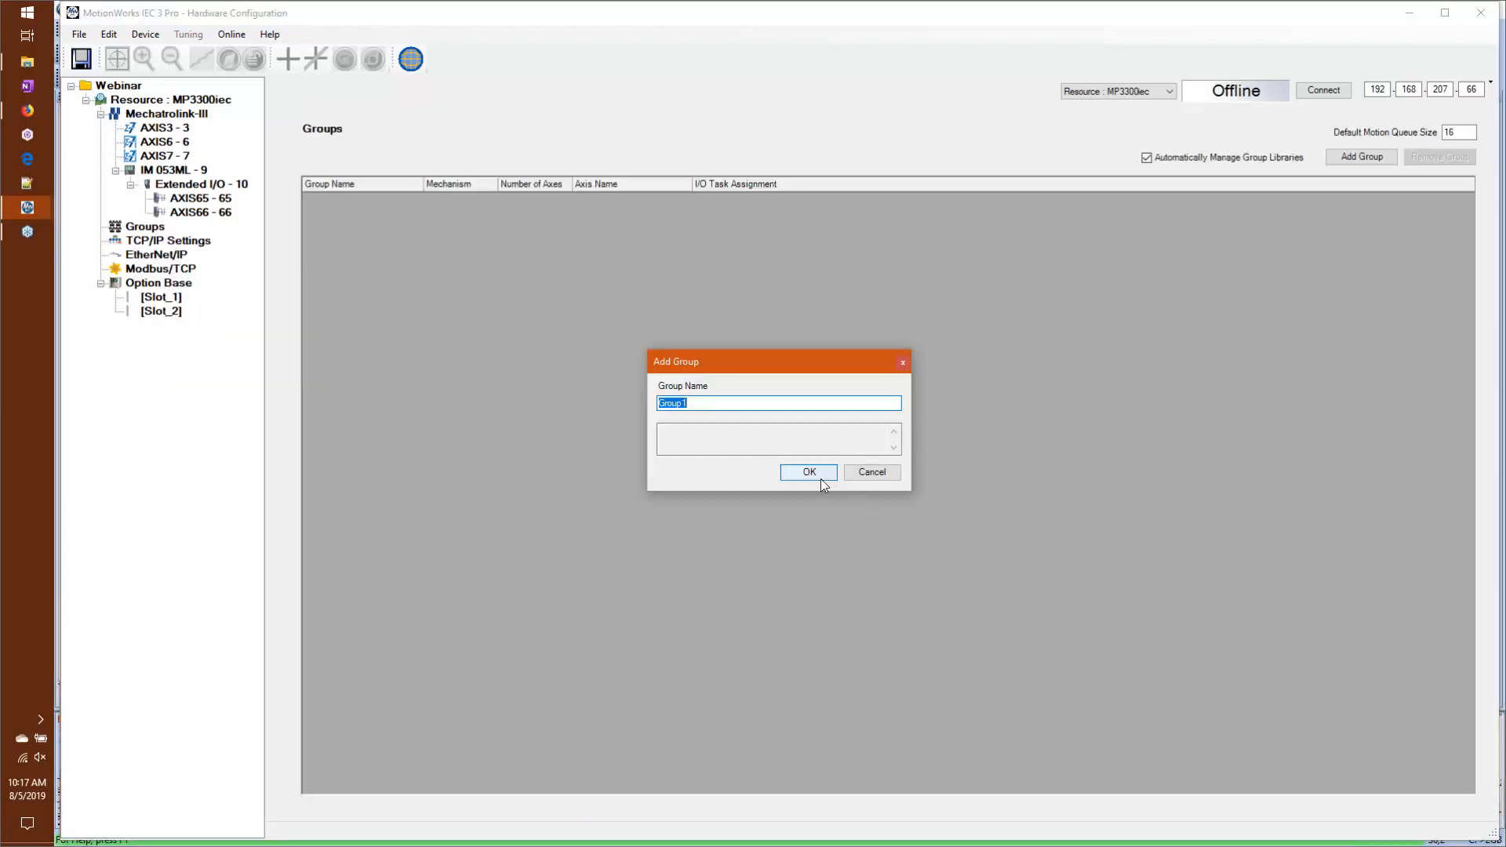
click(819, 478)
click(153, 242)
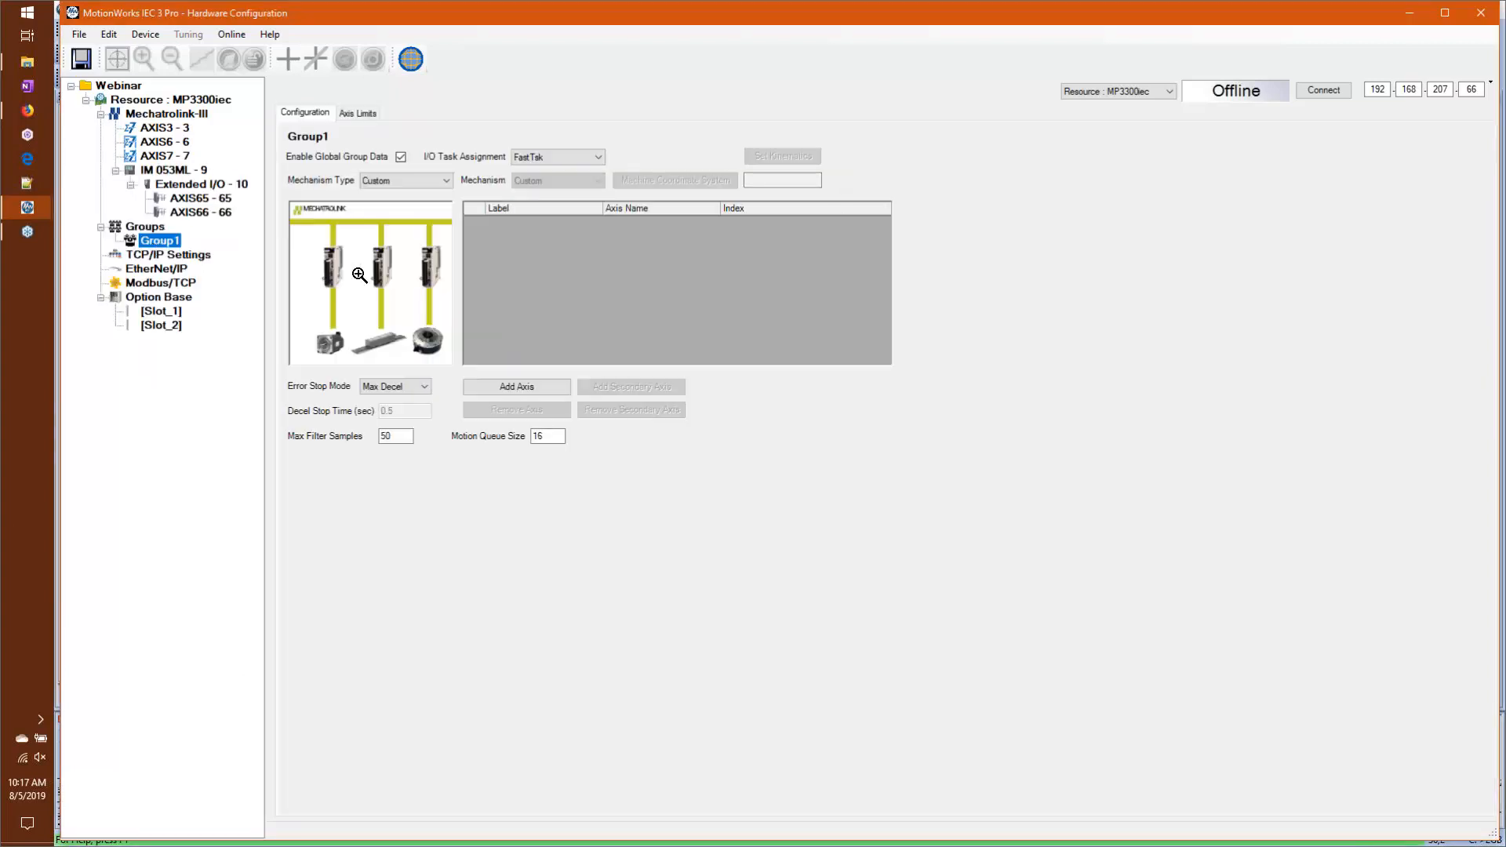
Step: Set Group1's mechanism type to Delta 2, examine its kinematics properties and enlarged diagram, and leave the kinematics unedited
click(422, 178)
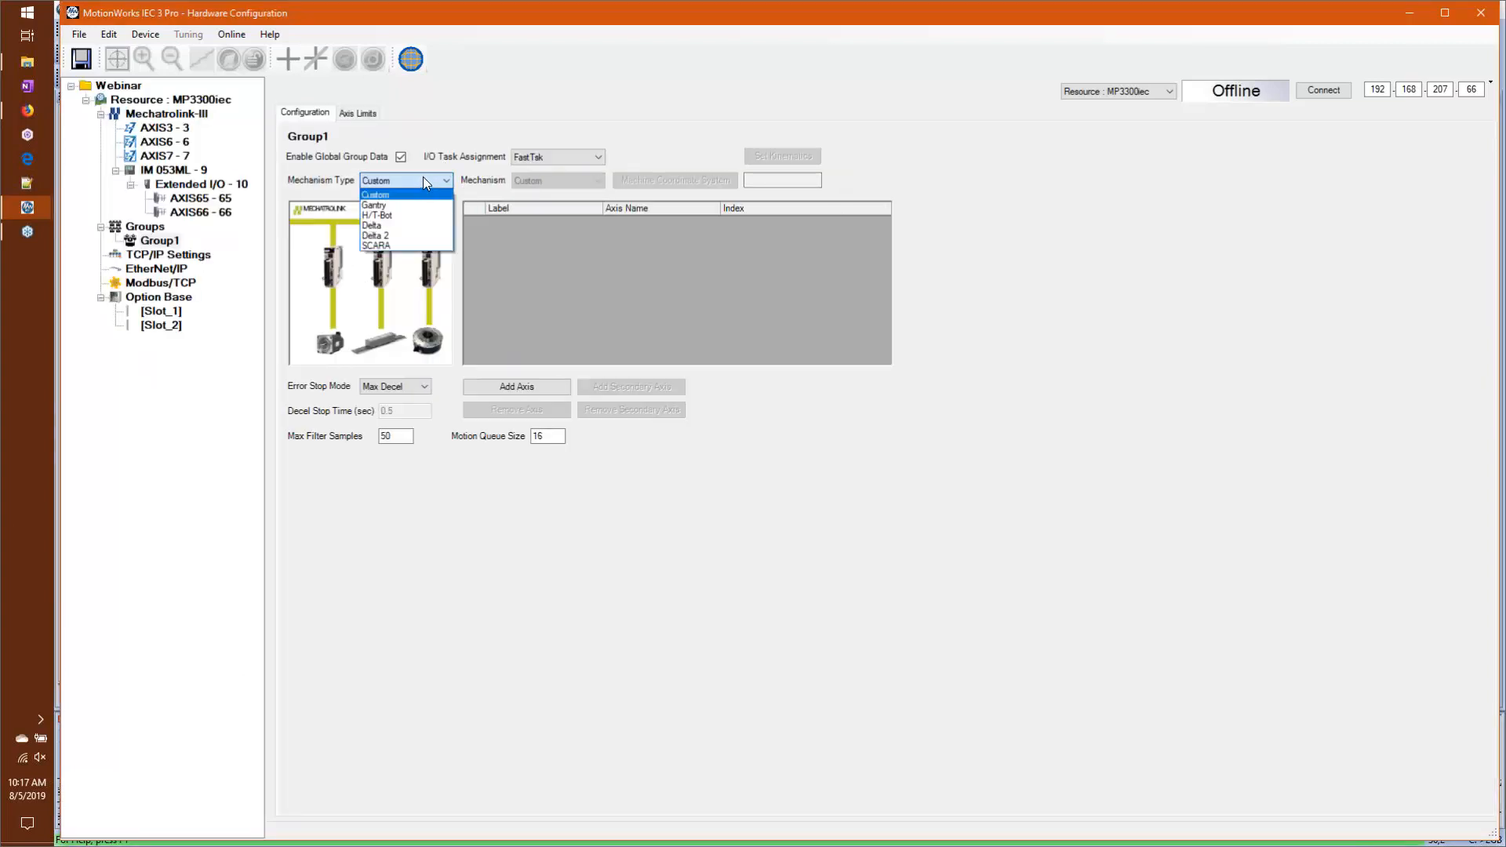
click(378, 232)
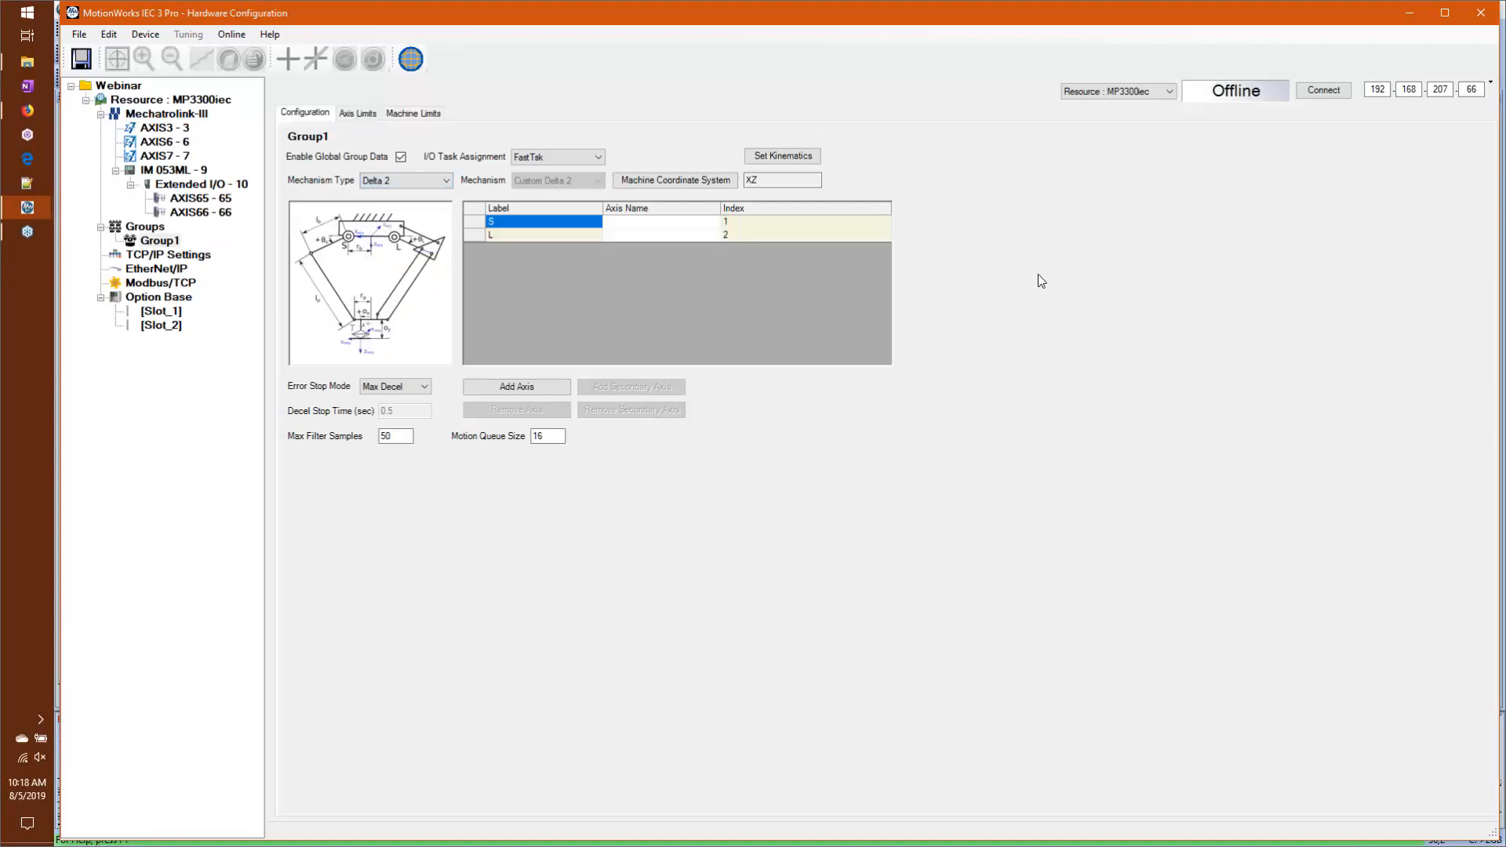
click(783, 156)
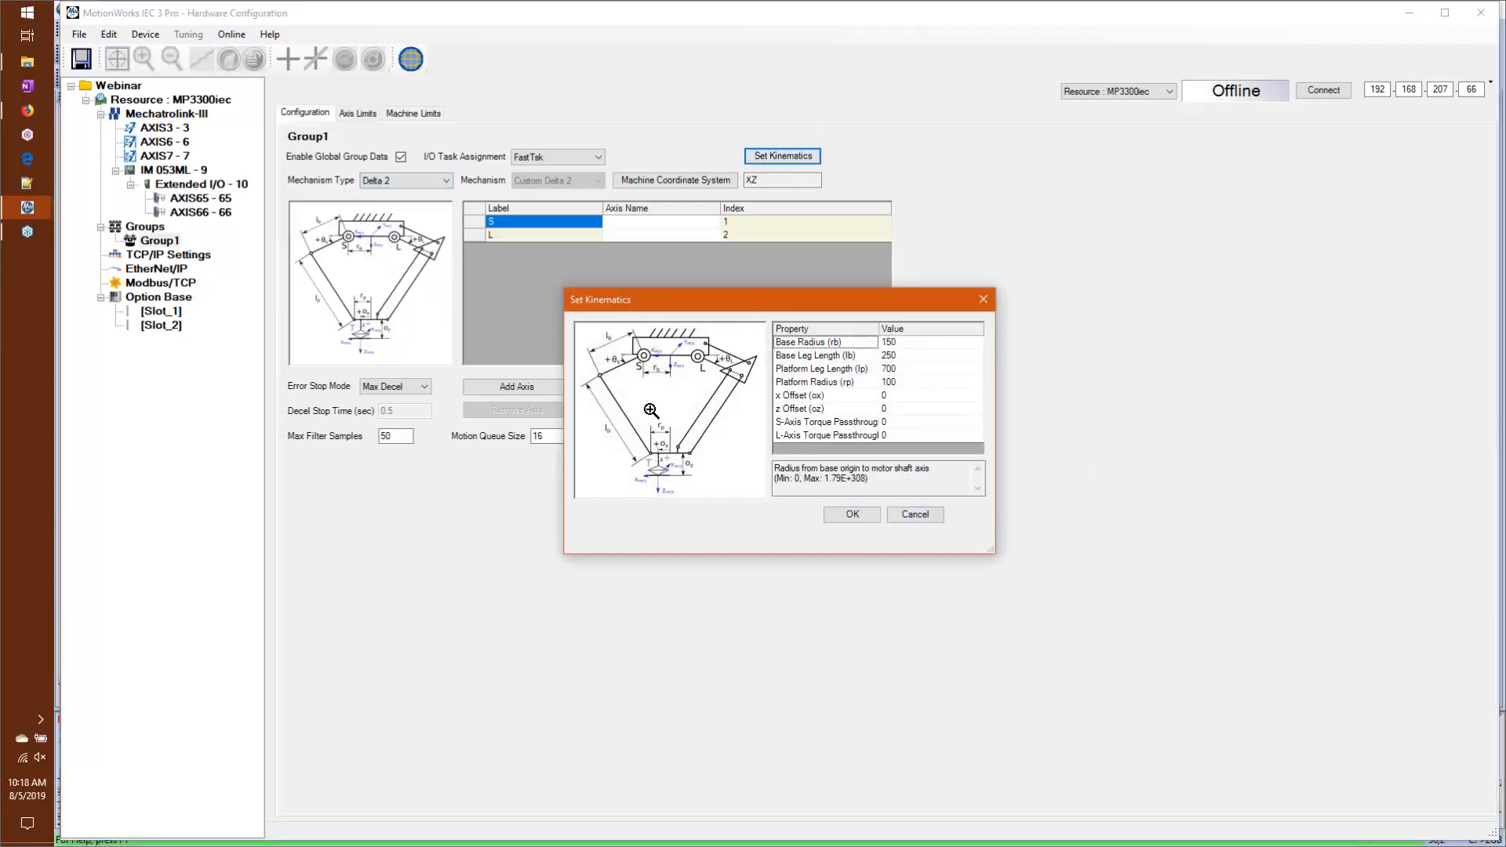
click(649, 402)
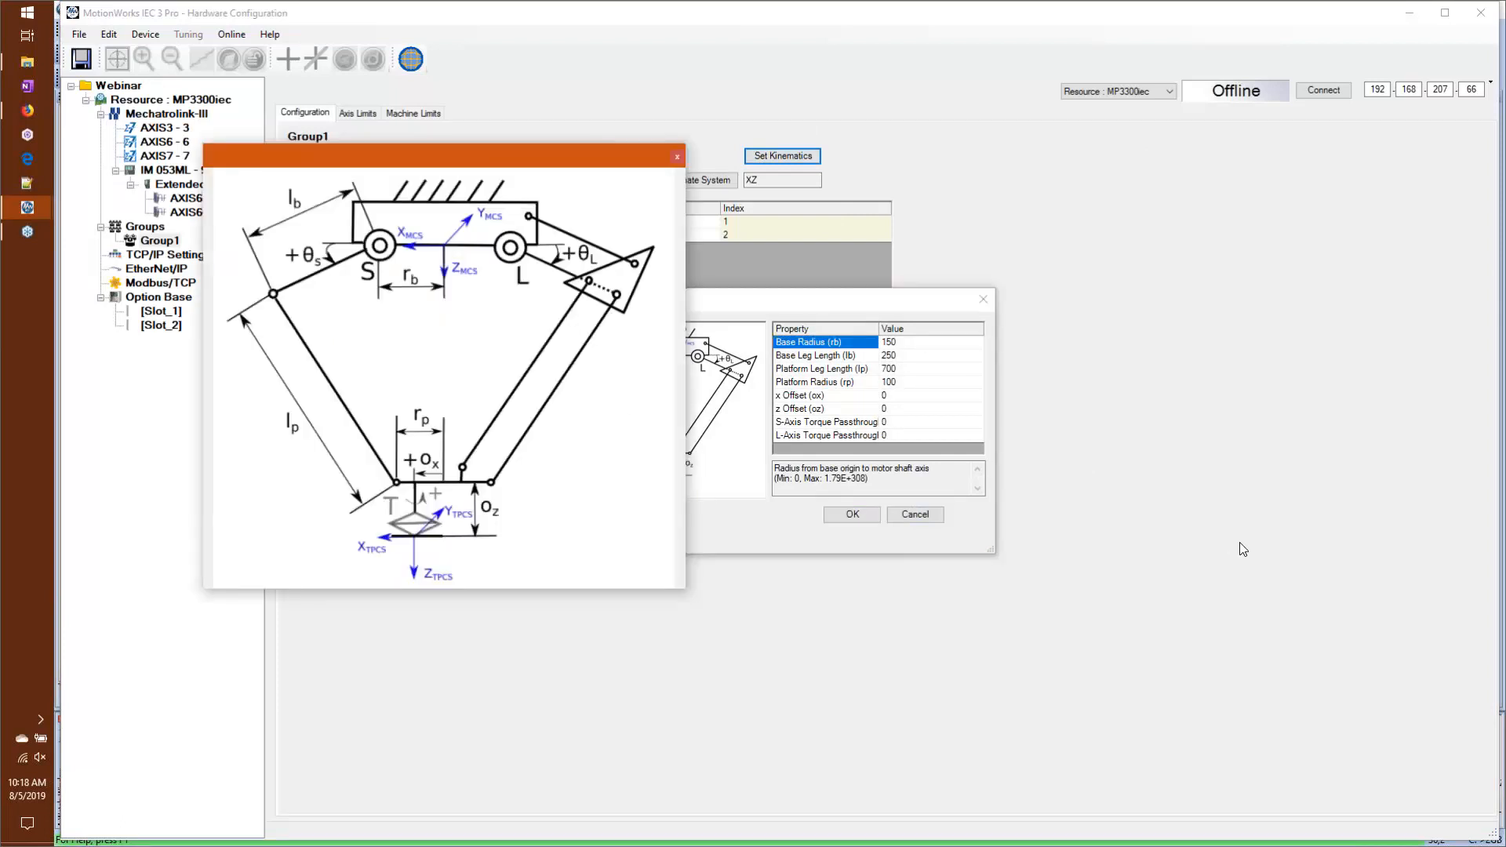
click(676, 156)
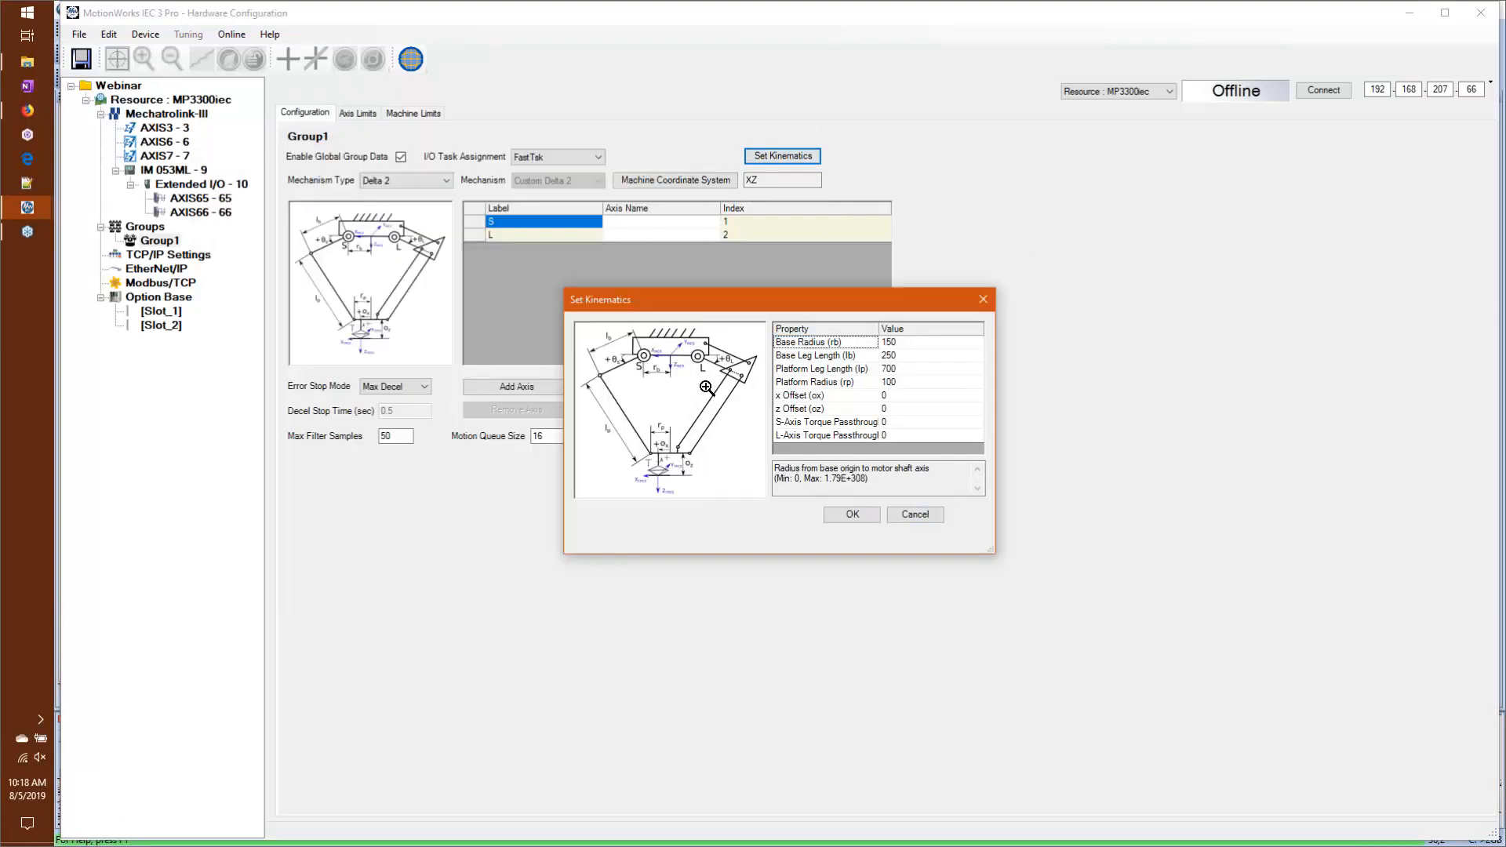
click(706, 388)
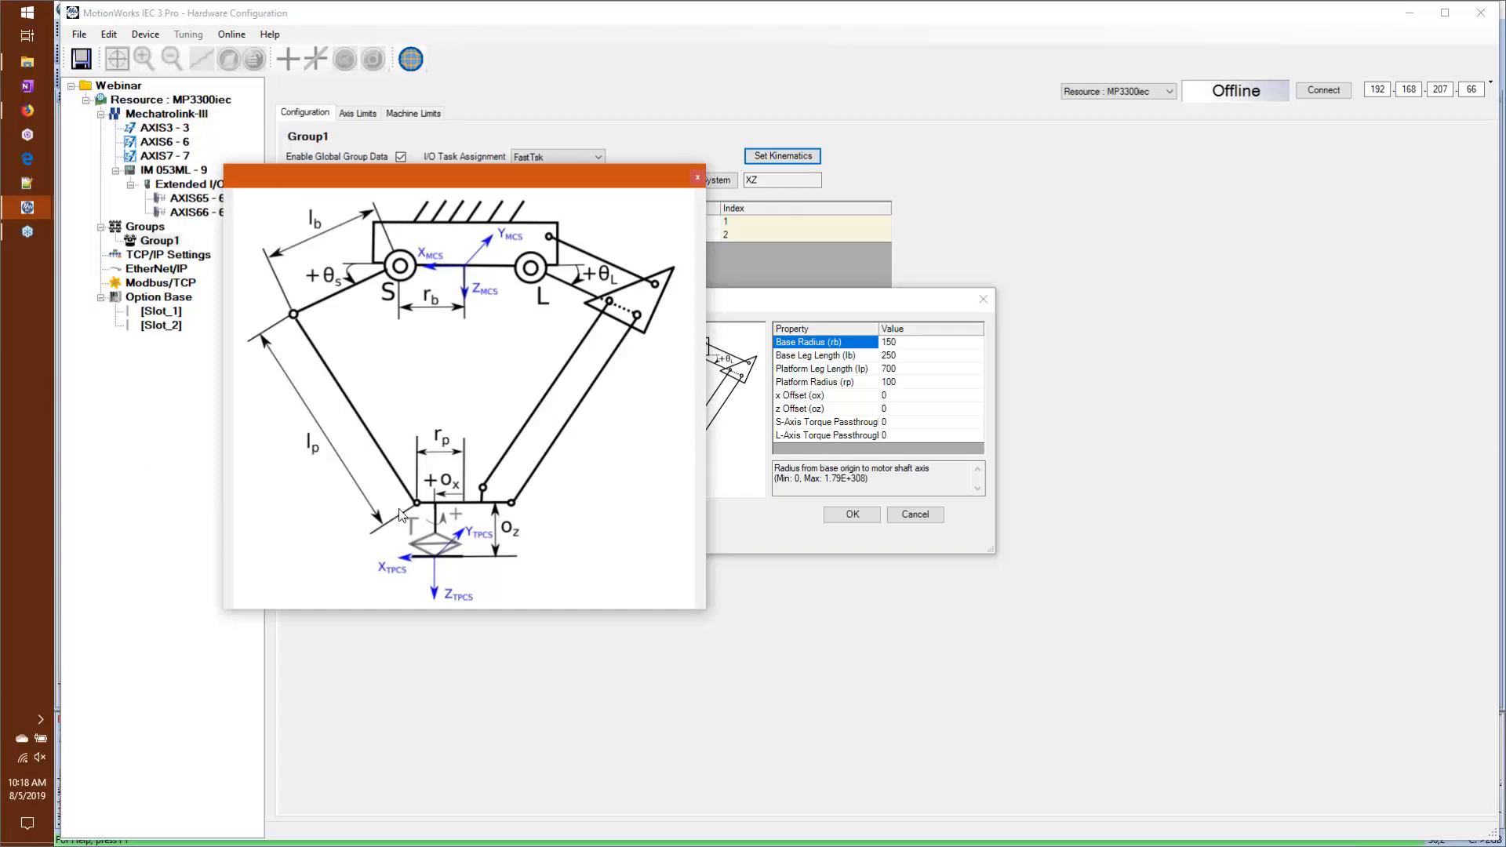
click(698, 176)
key(super+Tab)
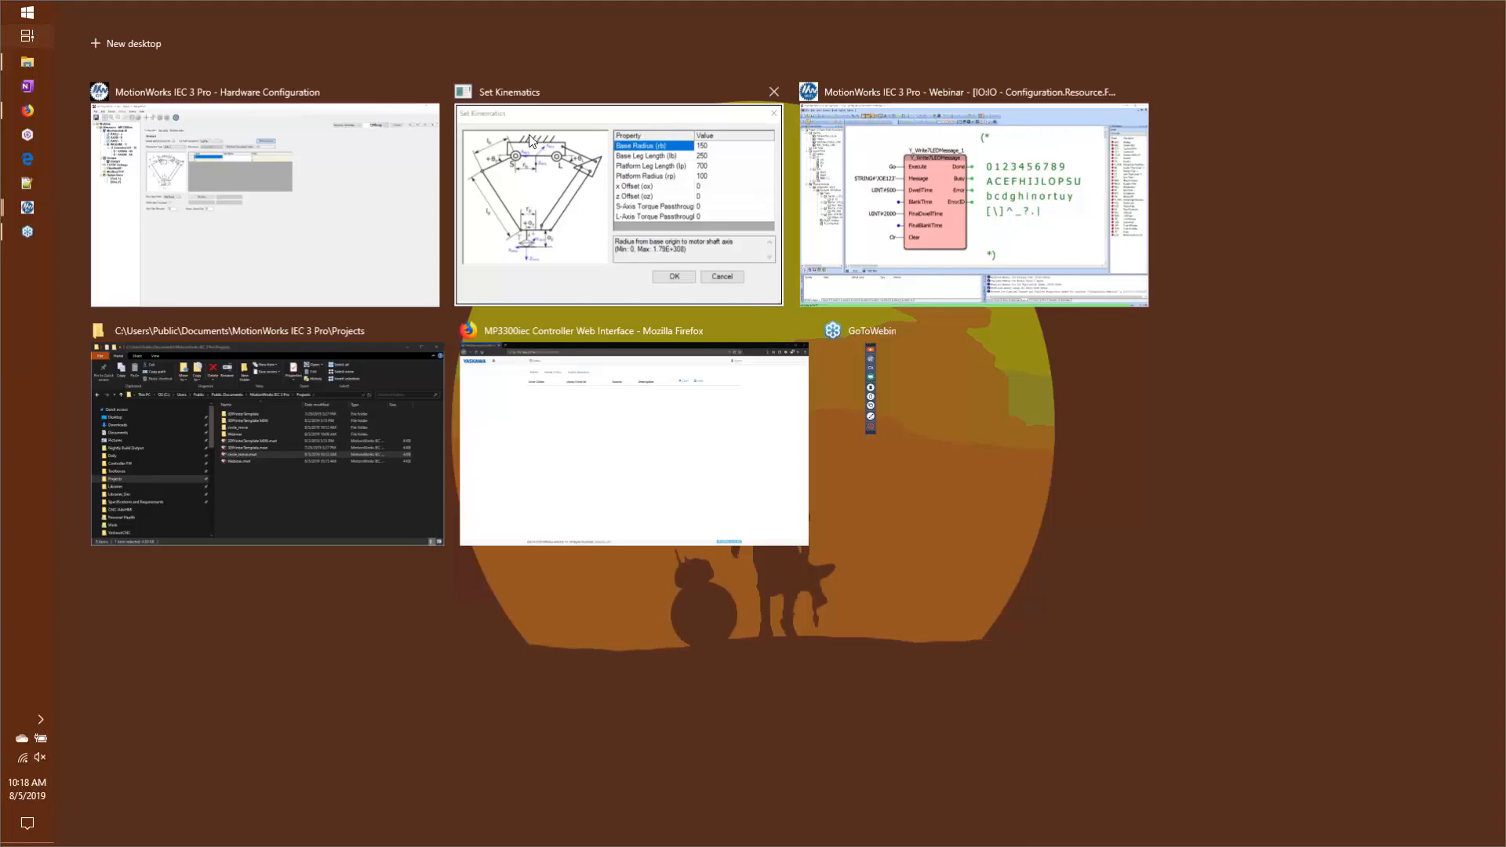
click(529, 118)
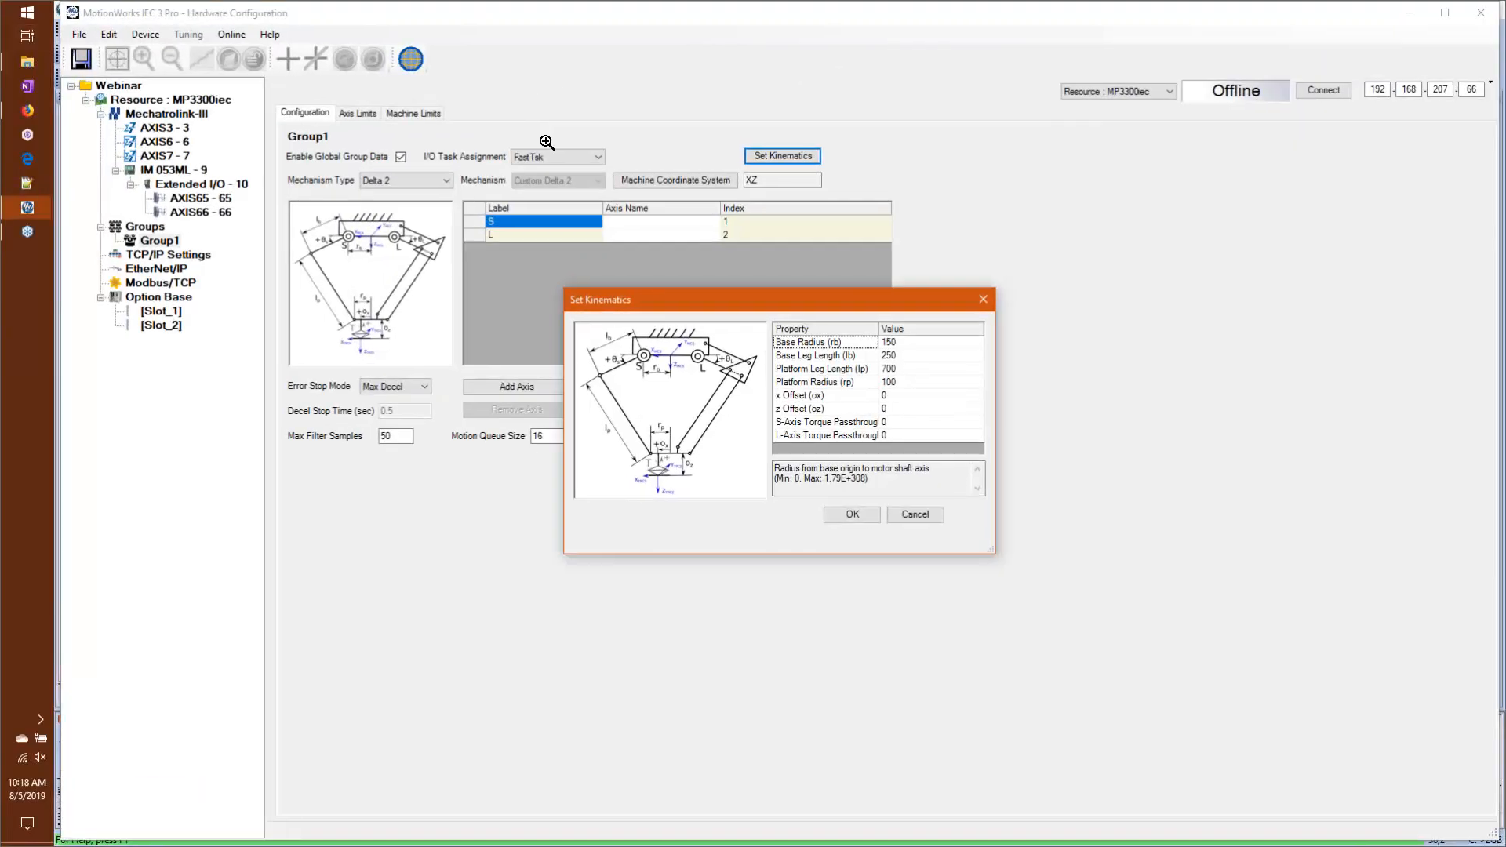
click(902, 515)
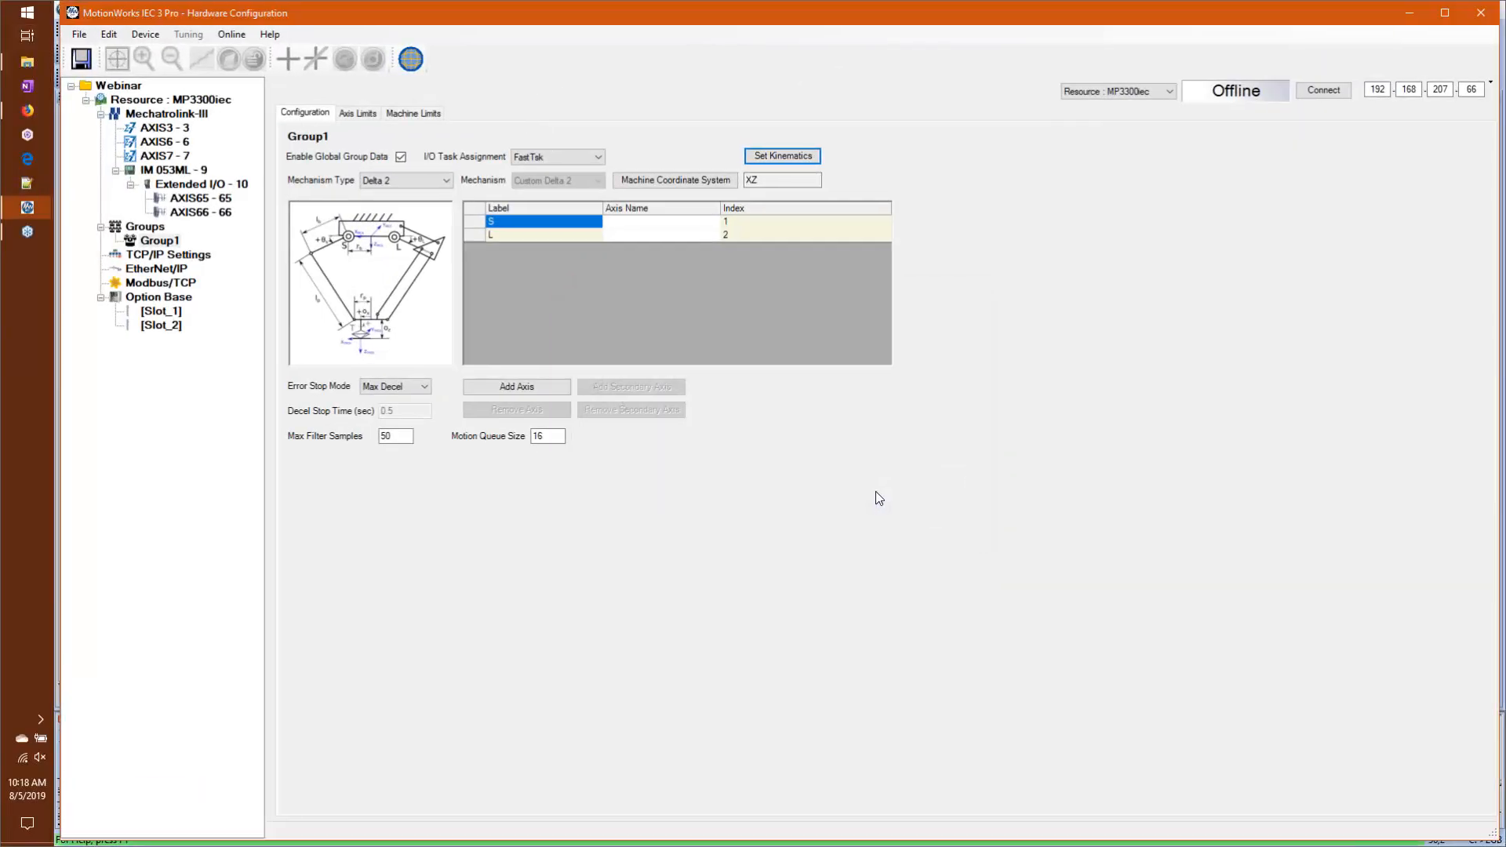
Step: Set Group1's mechanism type to SCARA and view its enlarged mechanism diagram
click(425, 184)
click(421, 248)
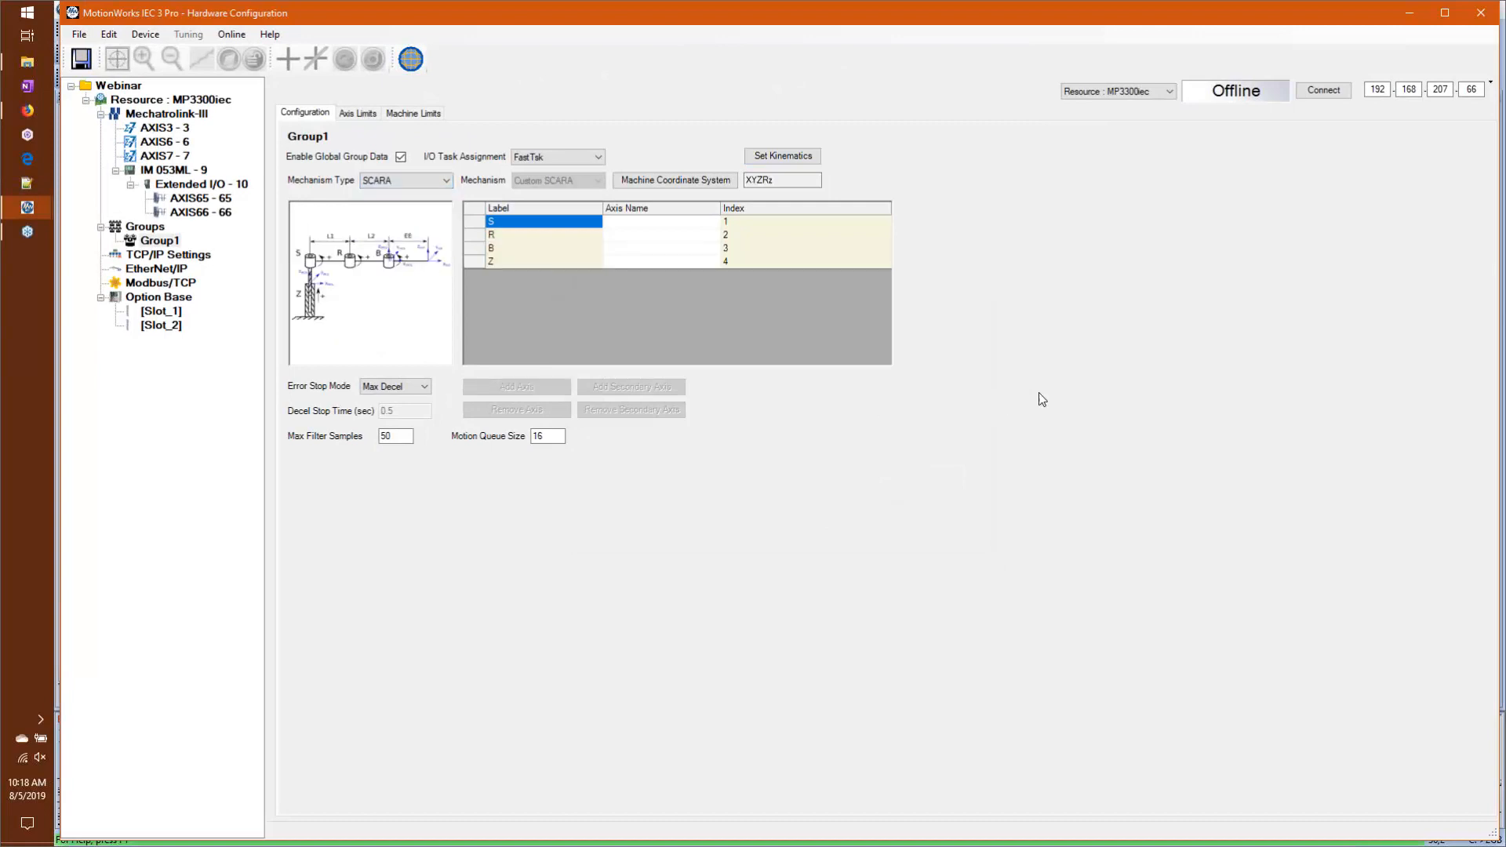
click(365, 290)
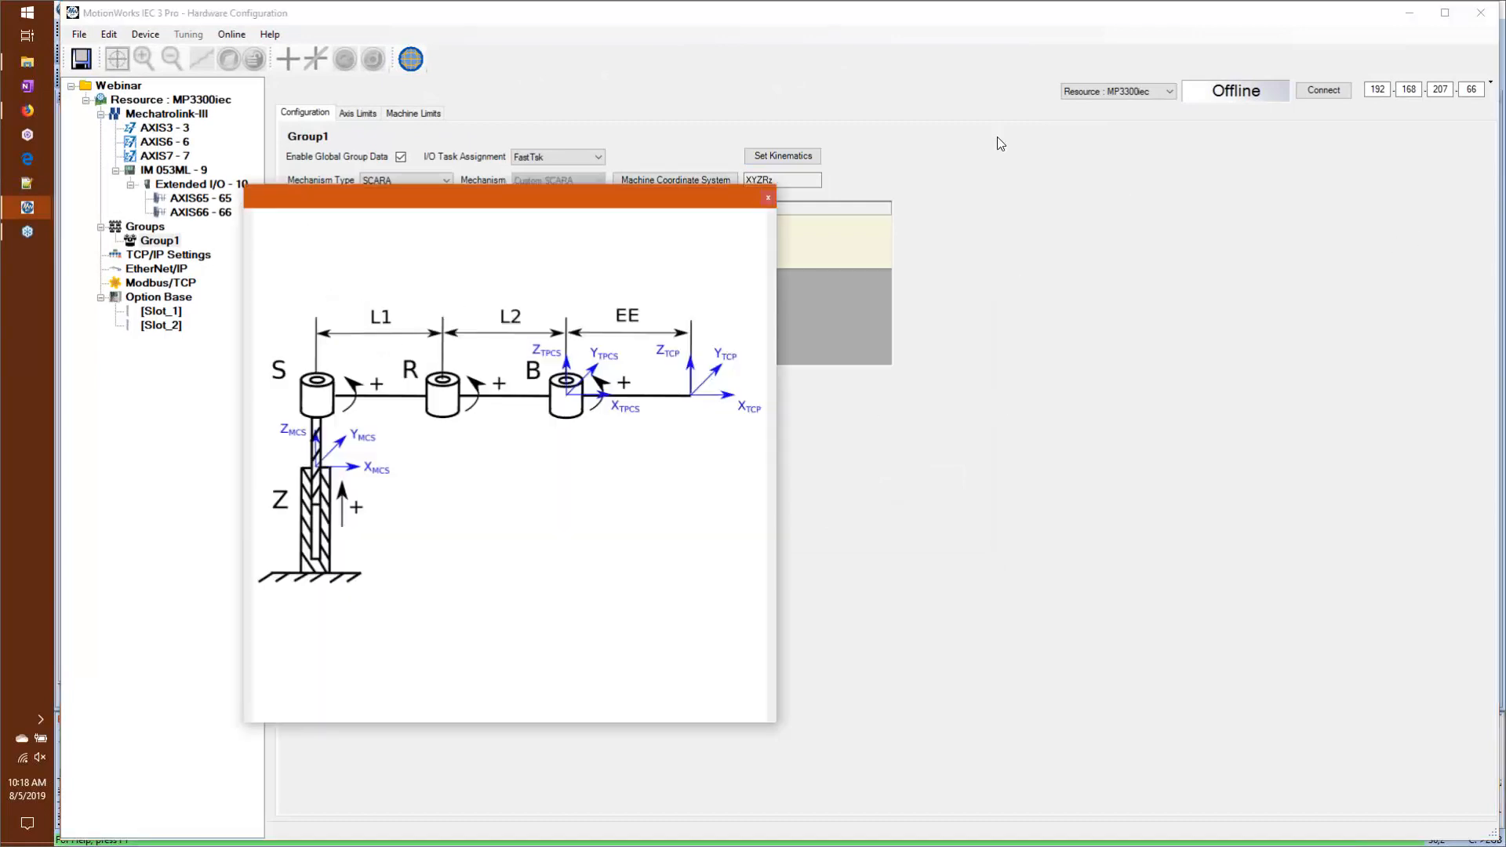
click(768, 197)
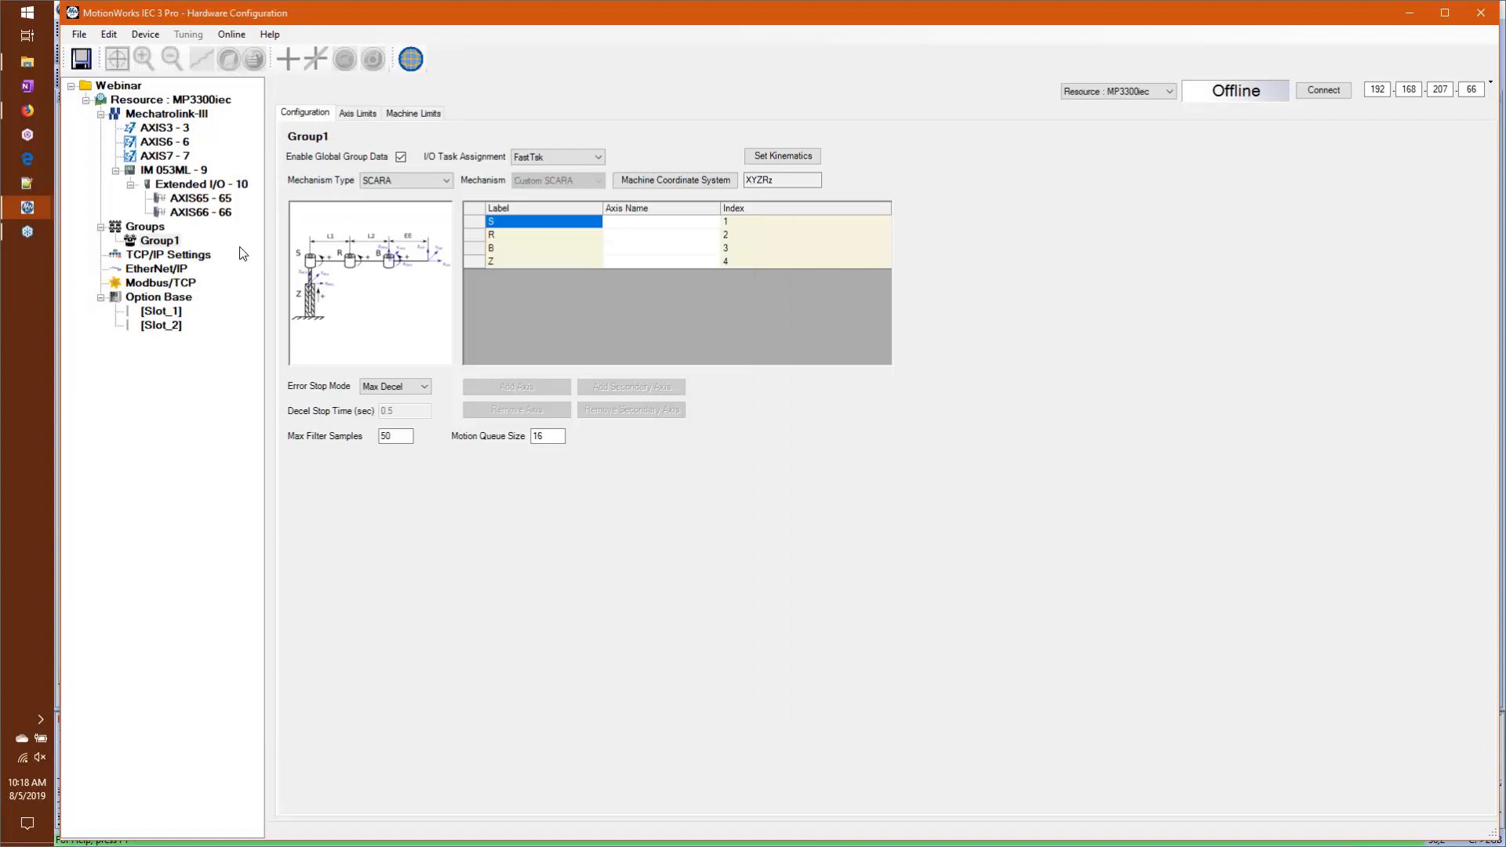
Step: Set Group1's mechanism type to Gantry with a 2D Gantry mechanism, assigning AXIS3 to X and AXIS6 to Y
click(425, 185)
click(433, 205)
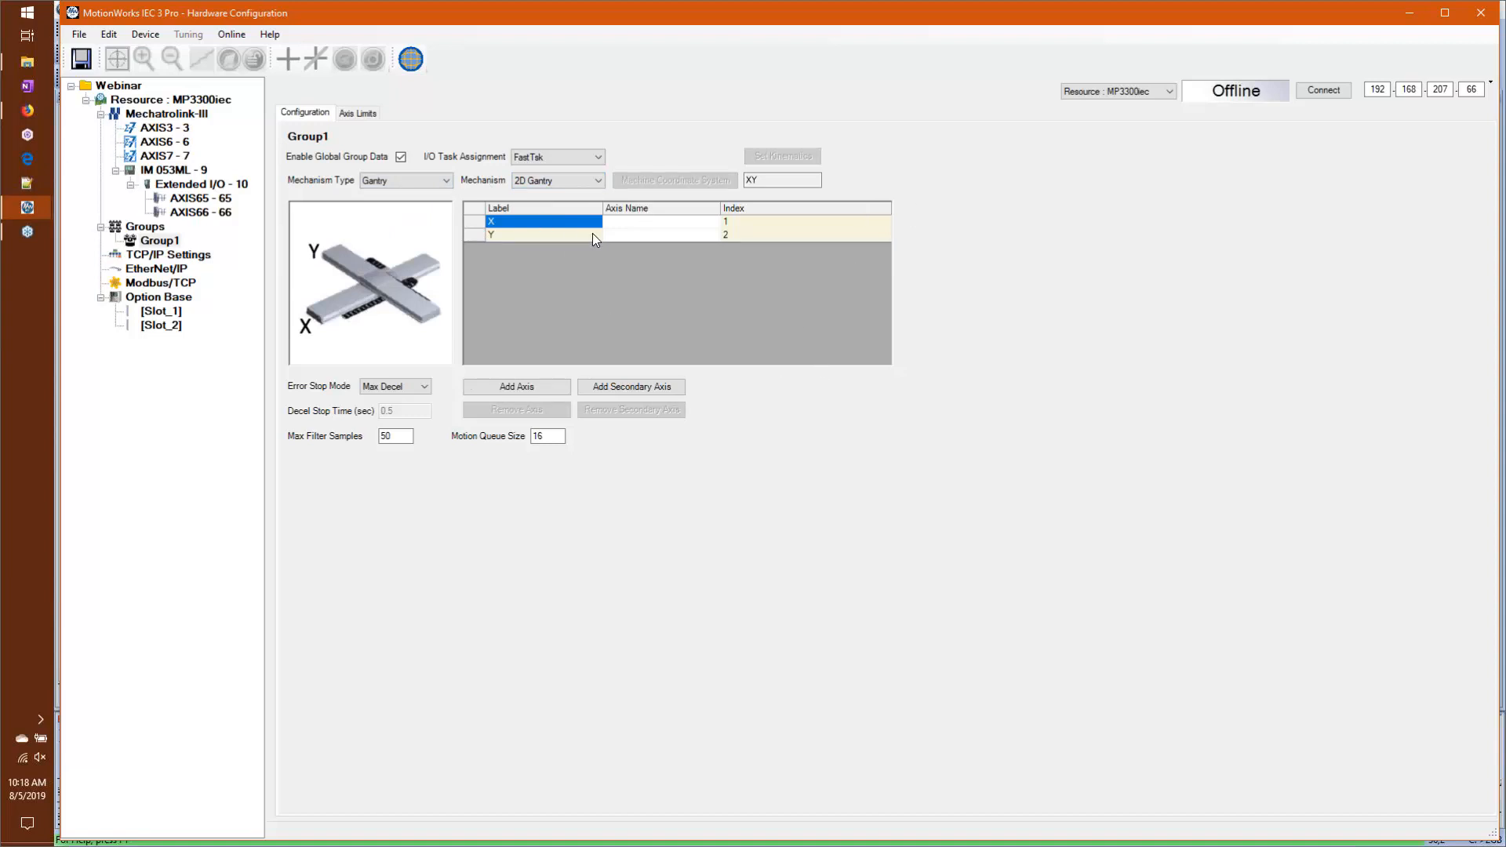
click(667, 225)
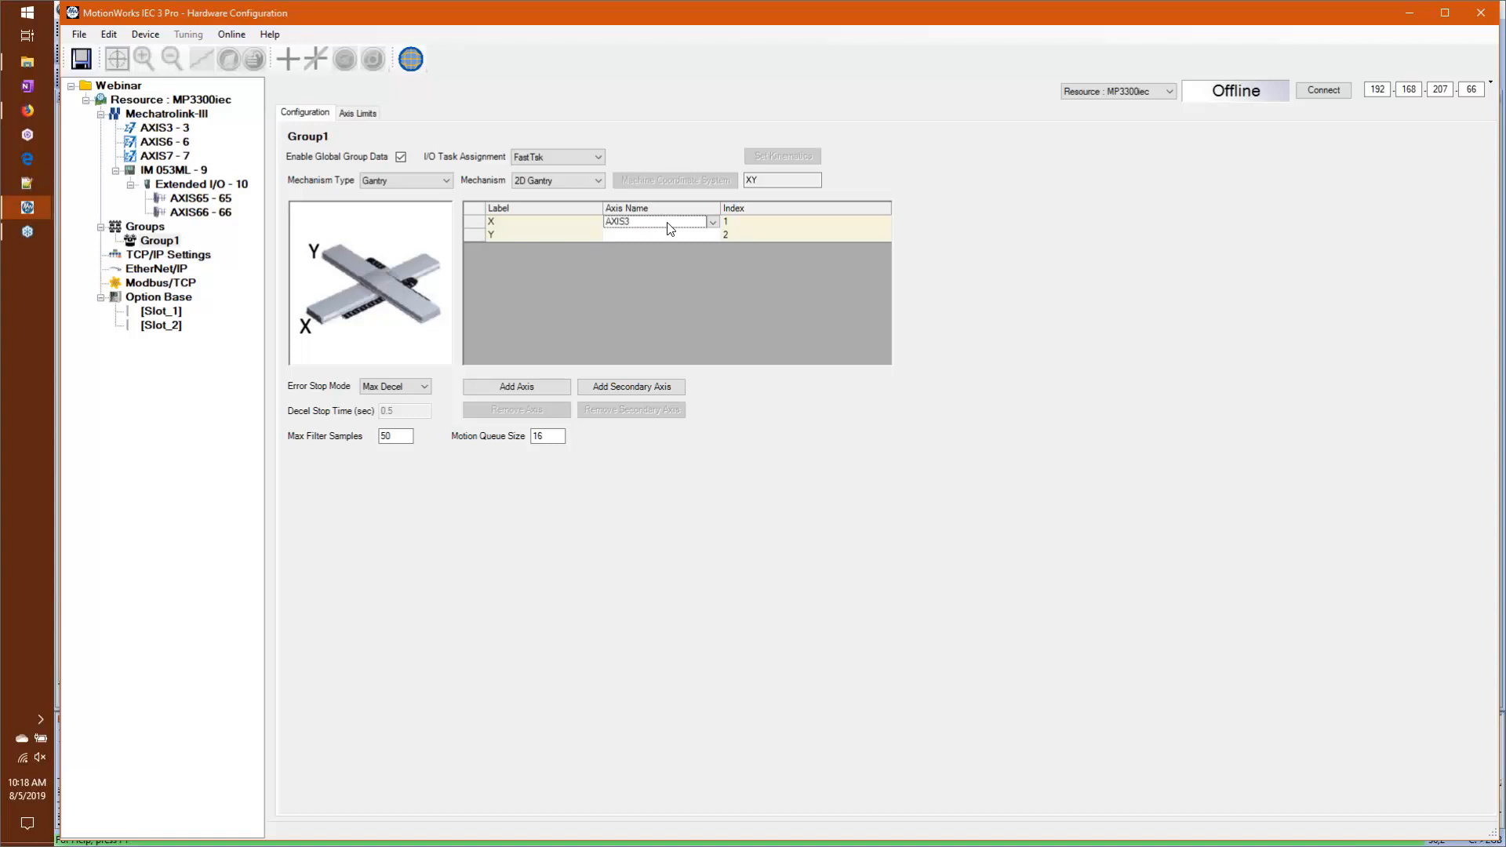
click(665, 233)
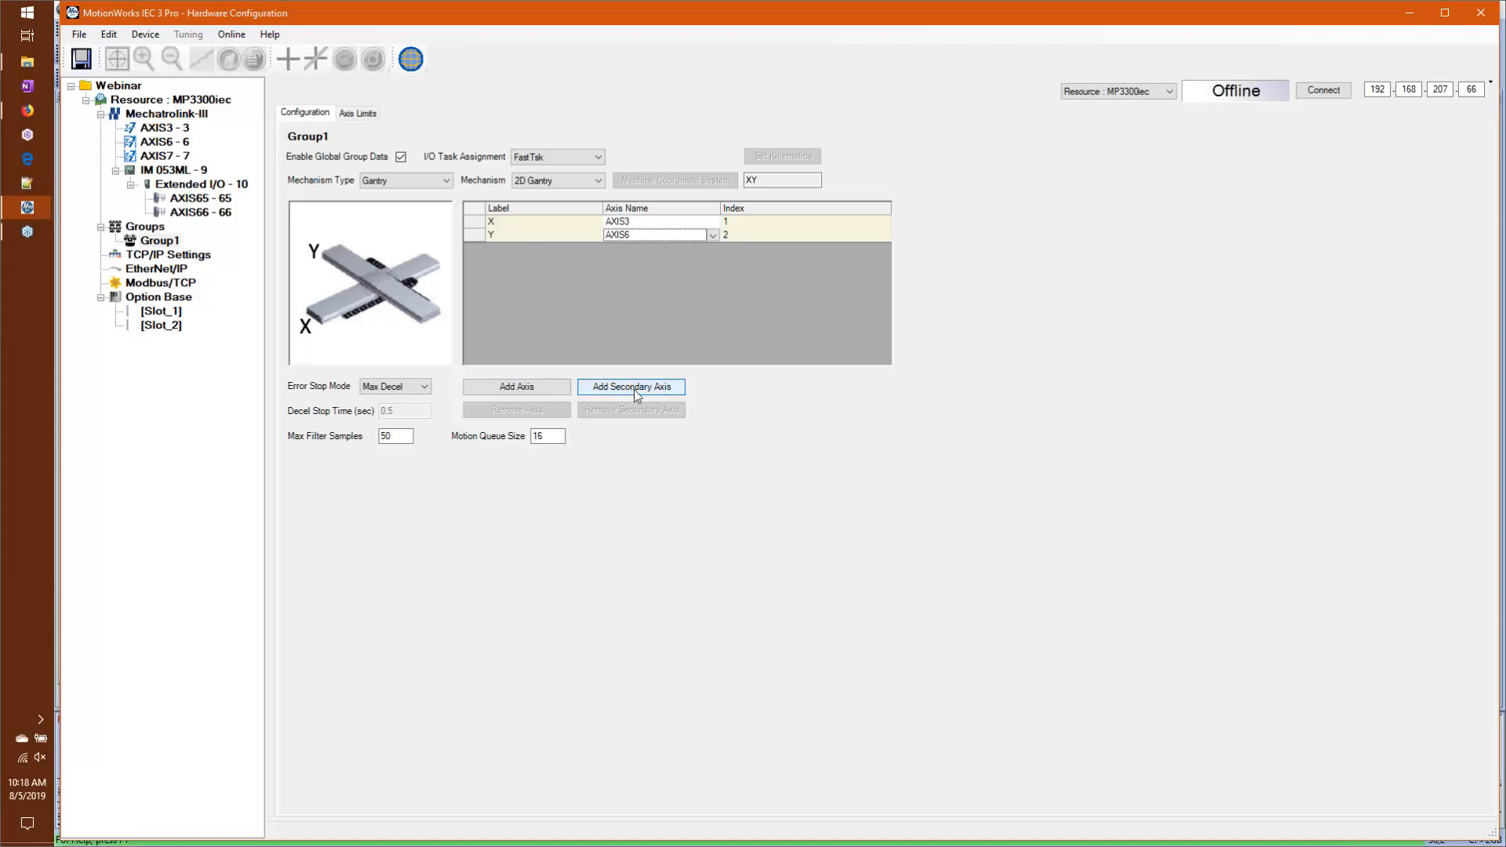
Step: Add a third axis labelled Extruder to Group1 and open its axis name for selection
click(511, 387)
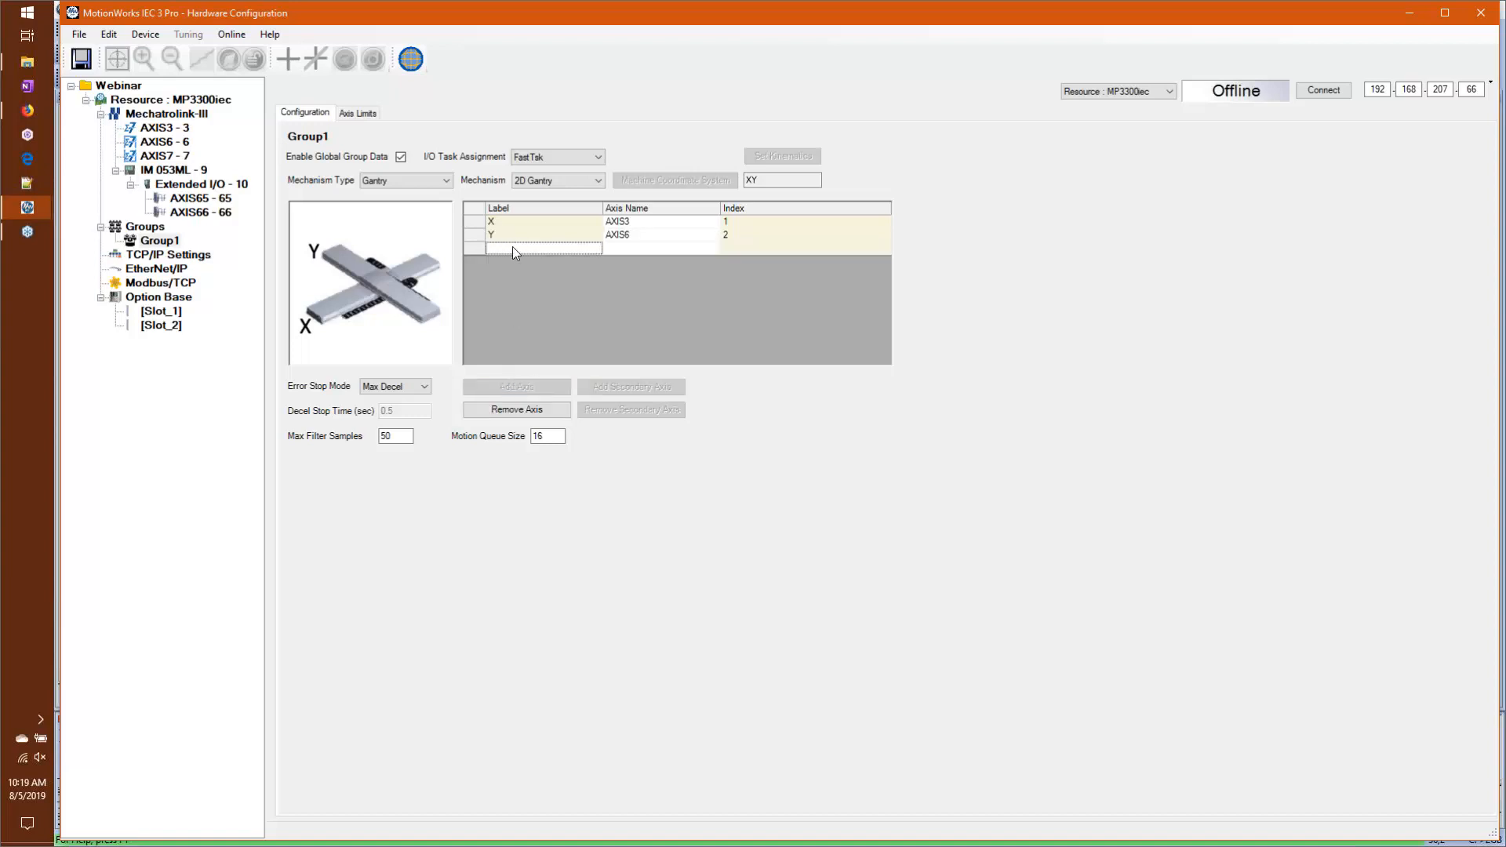
text(Extruder)
click(665, 247)
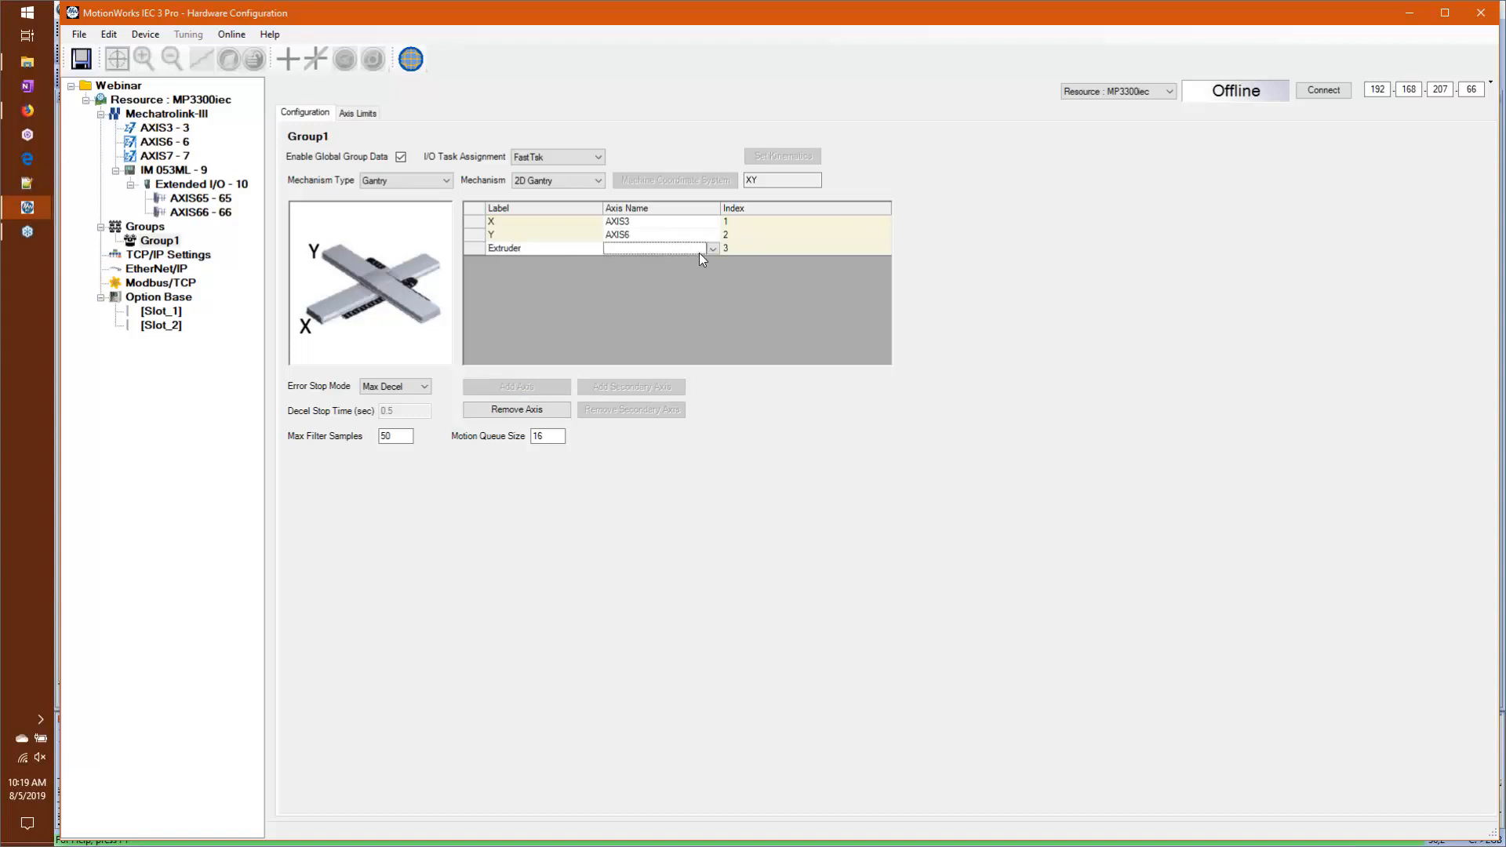
click(699, 252)
Step: Add a 266IF-02 PROFINET IO-Device to option Slot_1 with status variable PROFINET_01, task FastTsk, and 512 input and output words
click(127, 297)
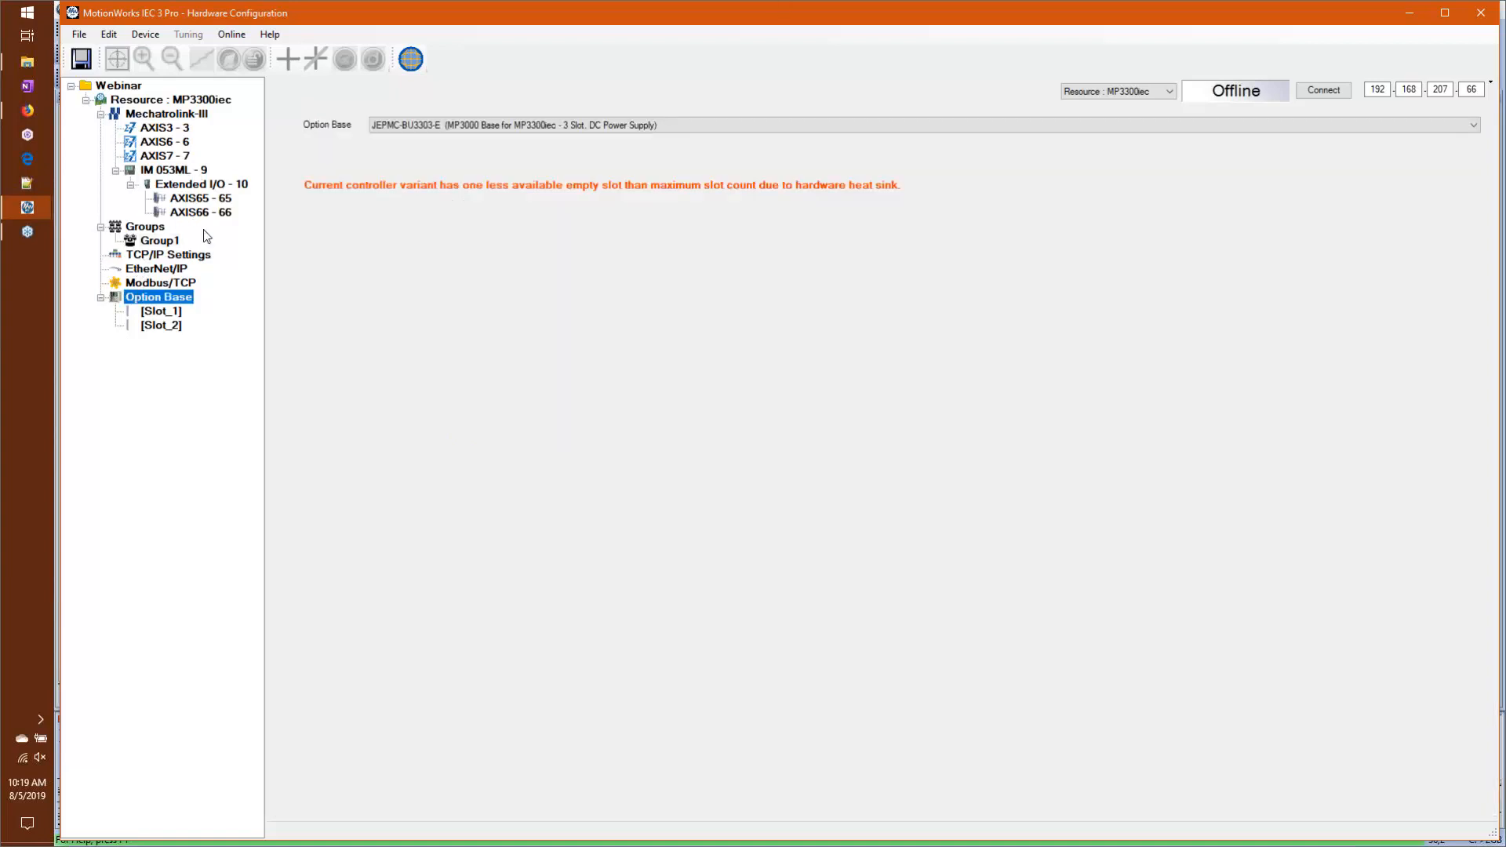
right_click(160, 312)
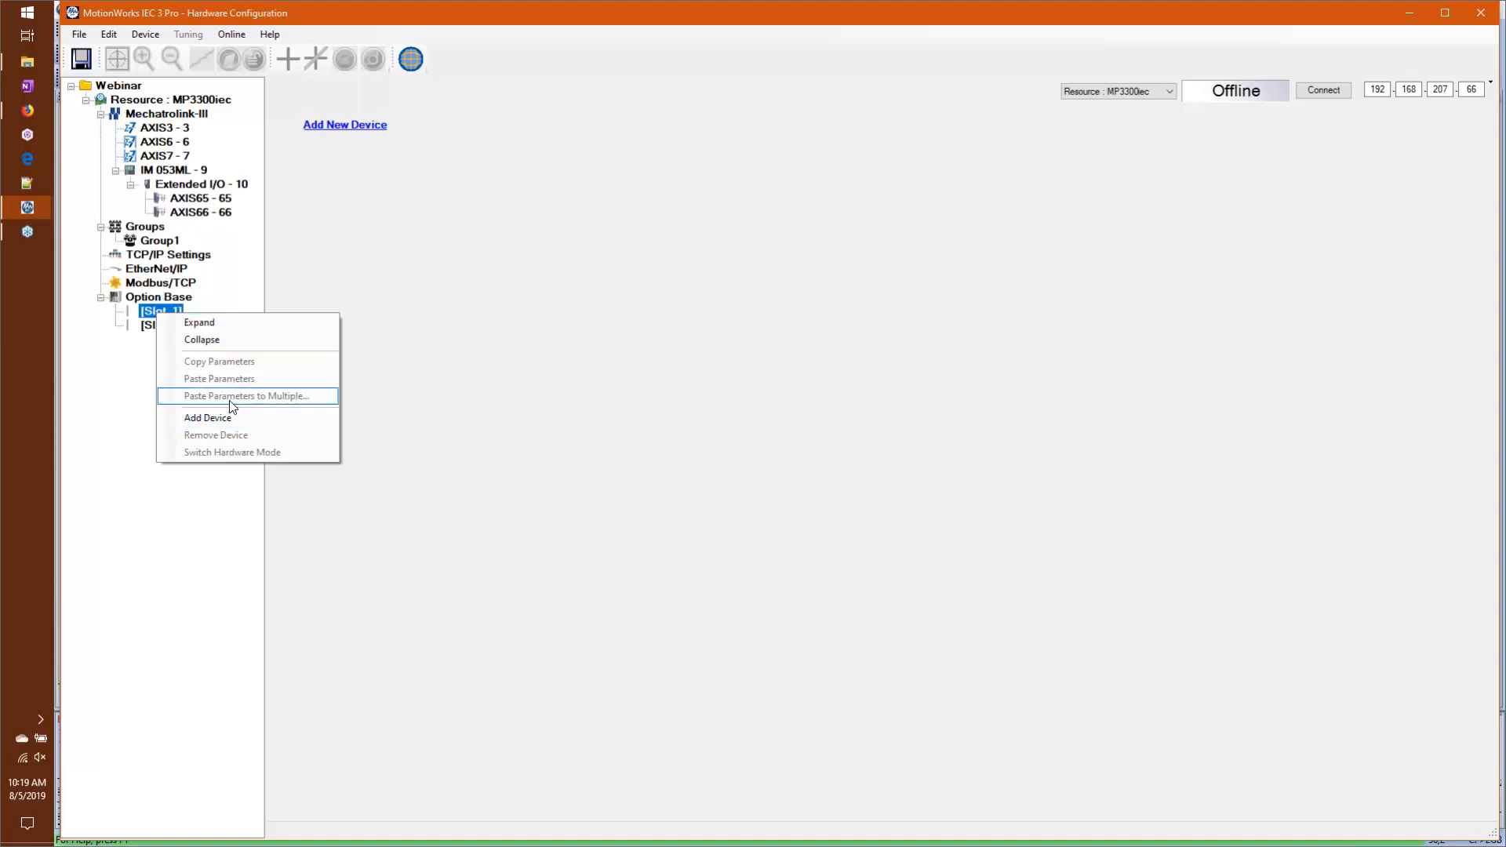
click(206, 417)
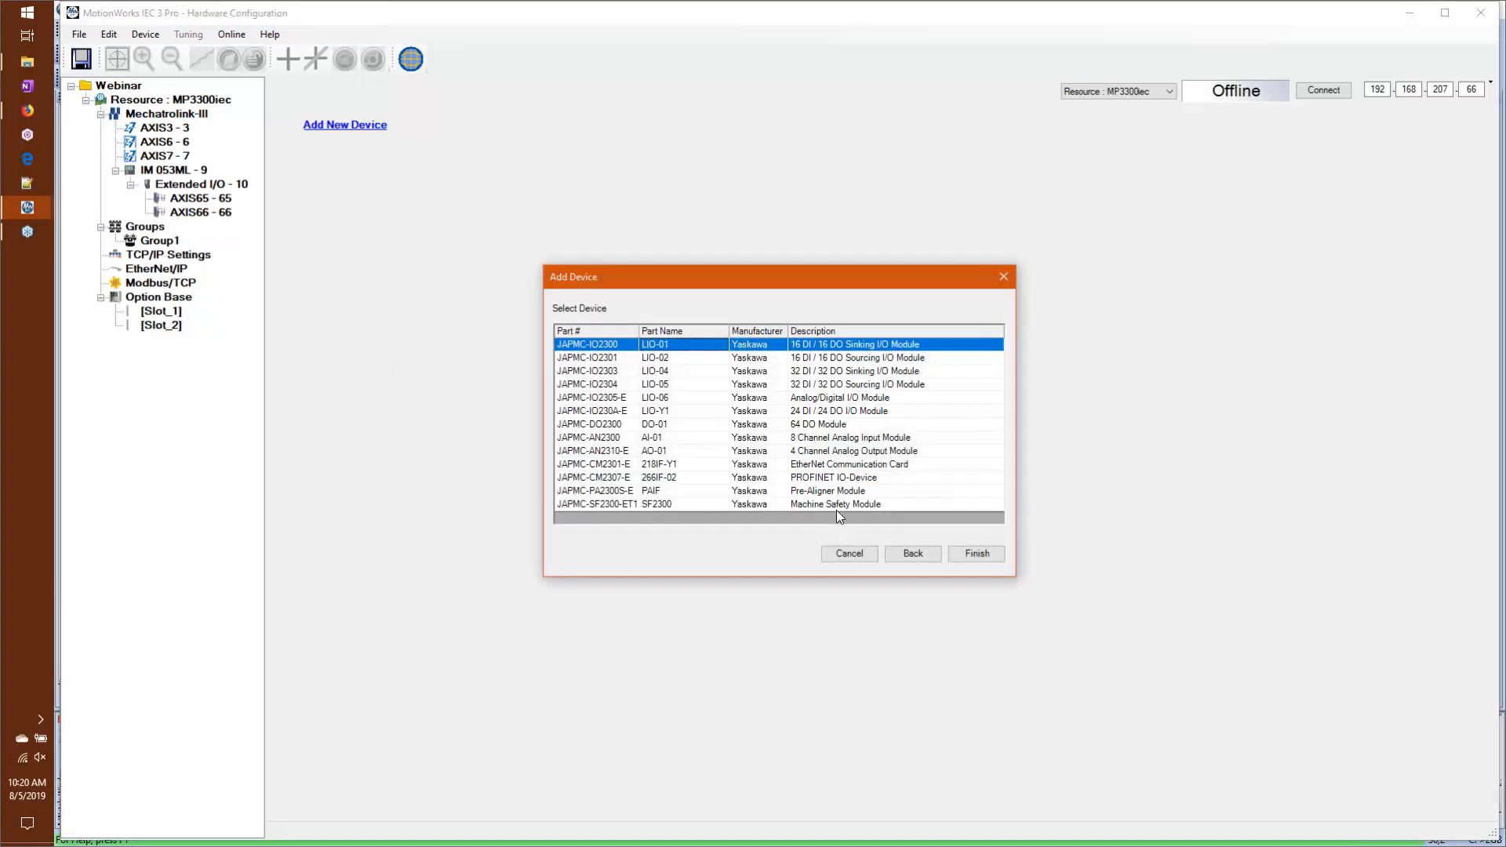
click(836, 477)
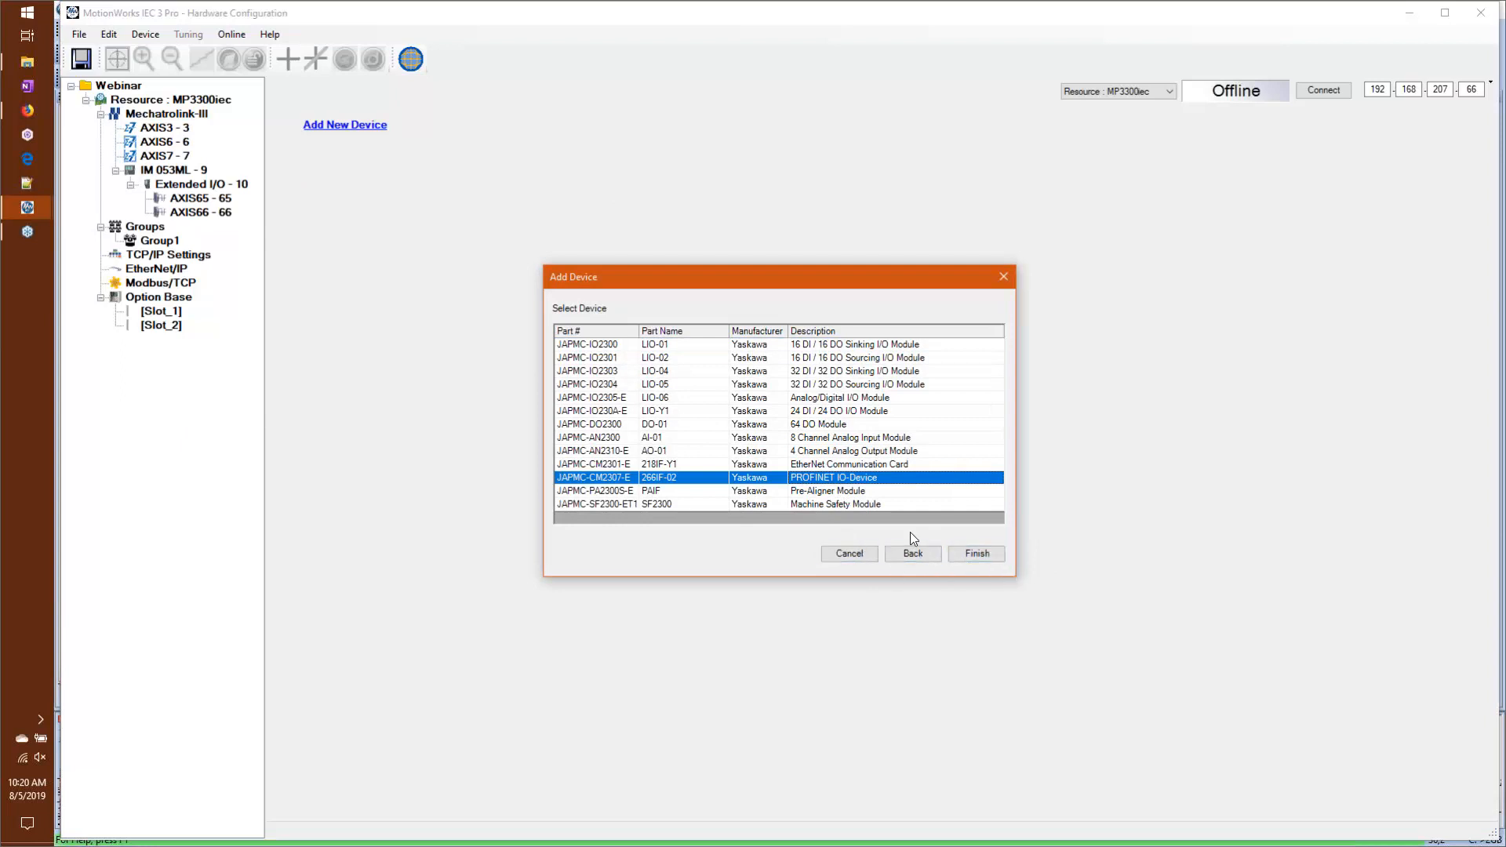
key(Return)
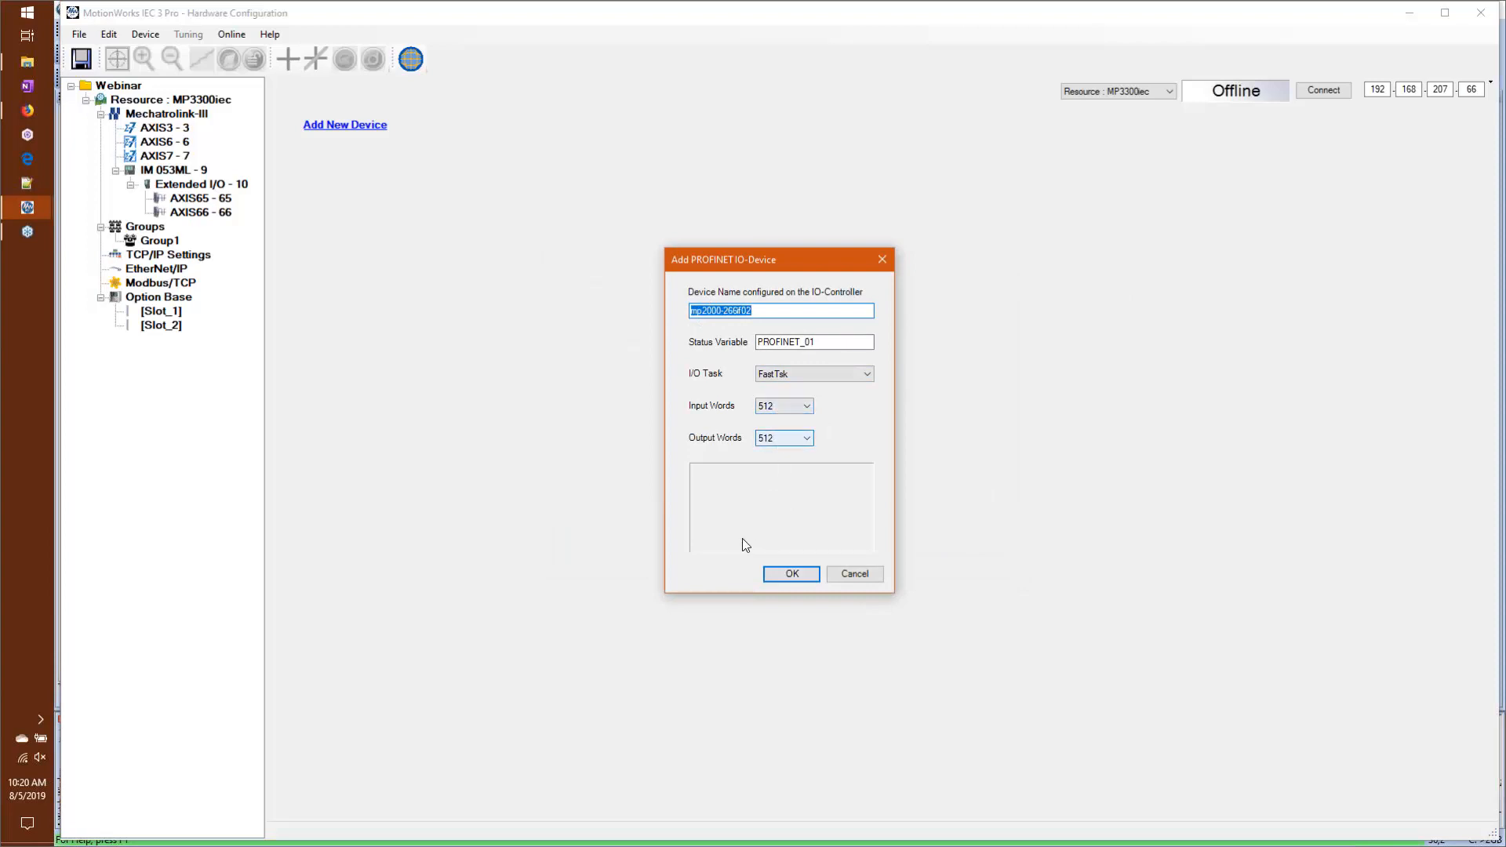
click(793, 575)
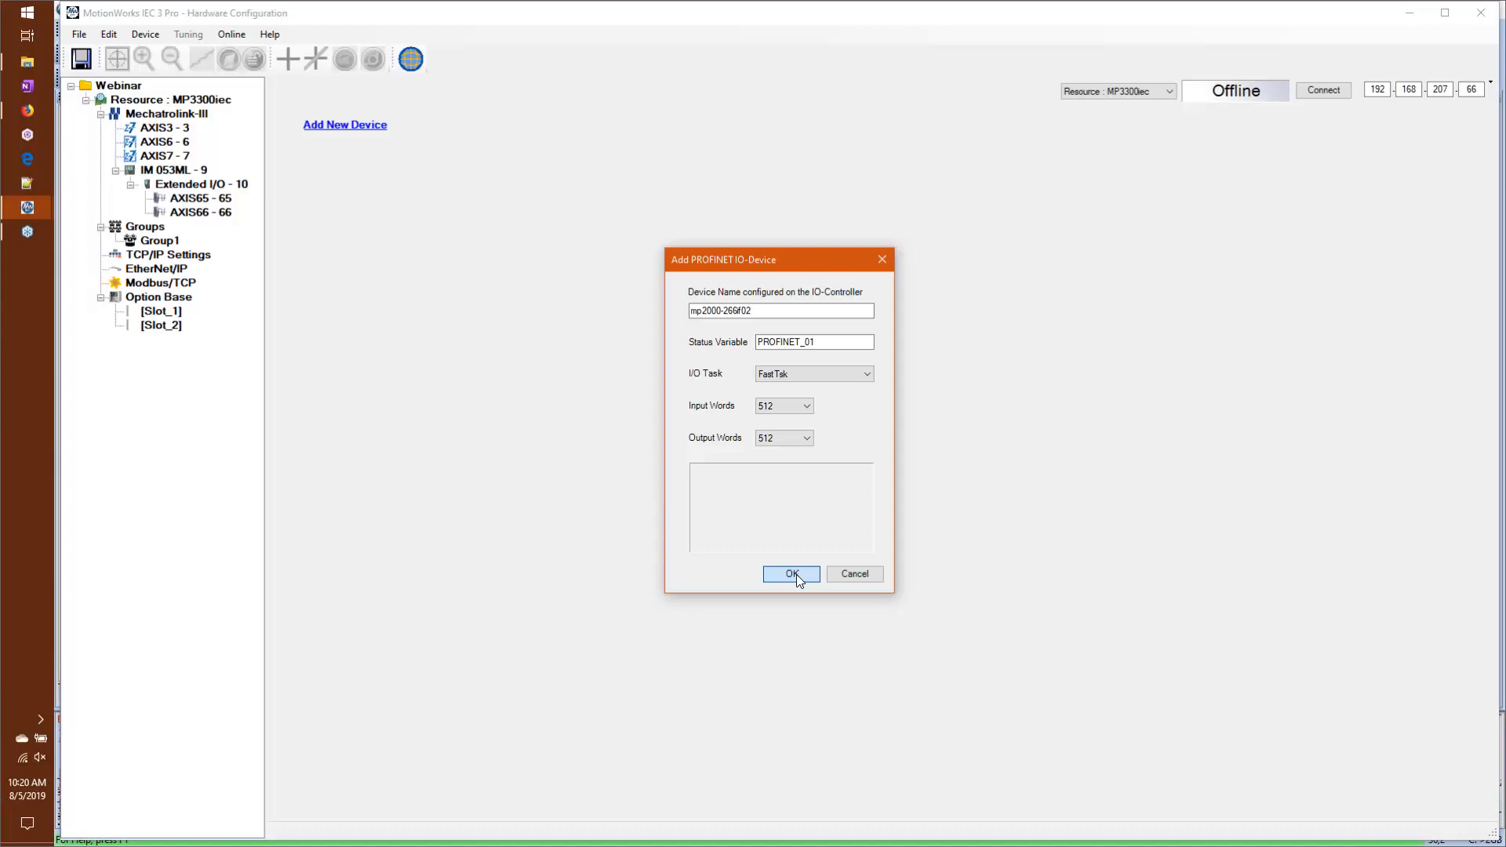
click(794, 574)
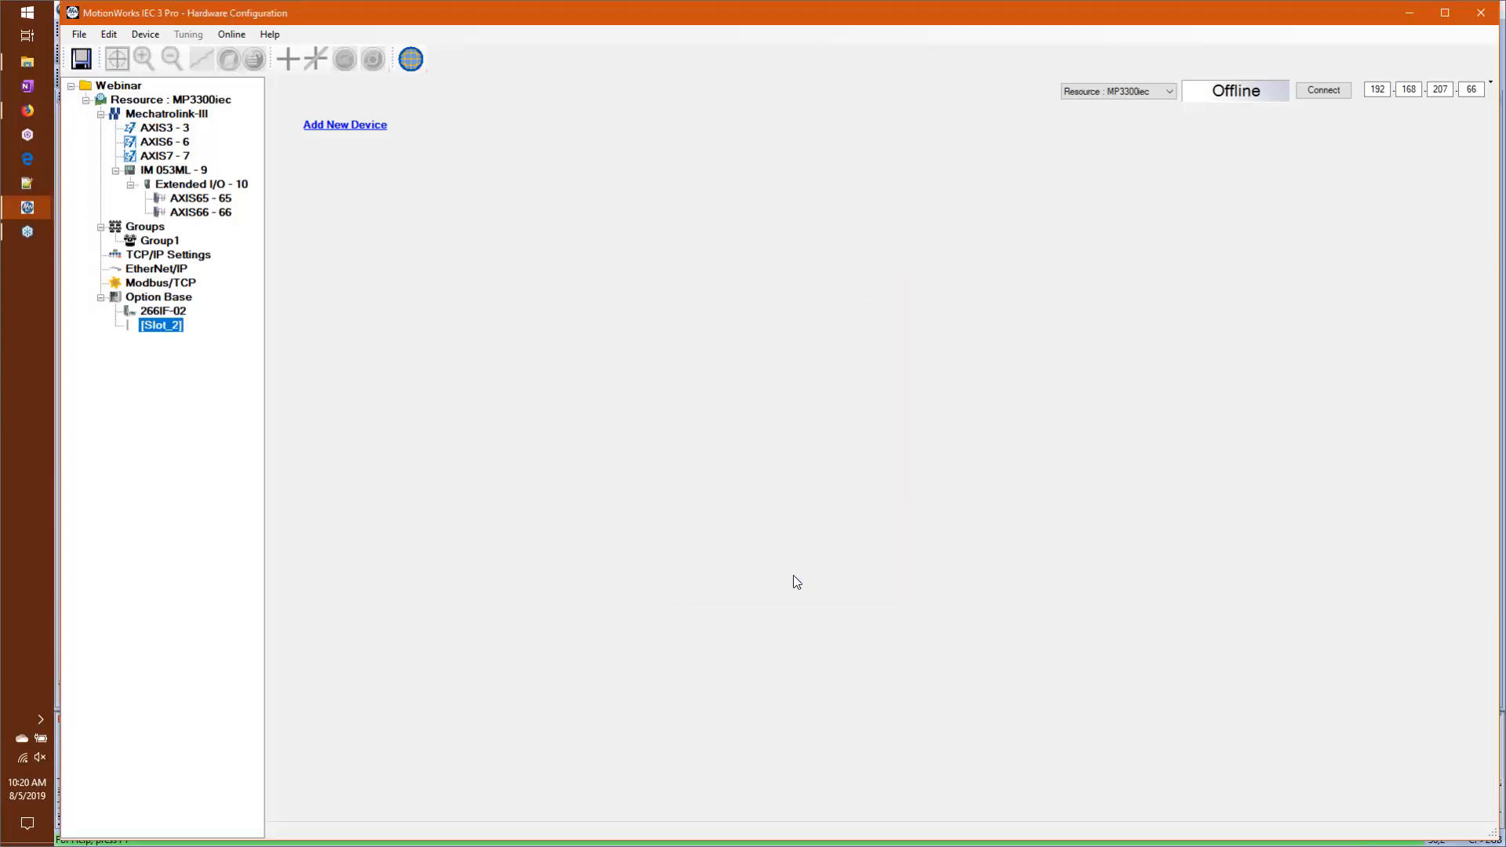
Step: Review the 266IF-02 device's status variable and input words settings, and save the hardware configuration
click(154, 311)
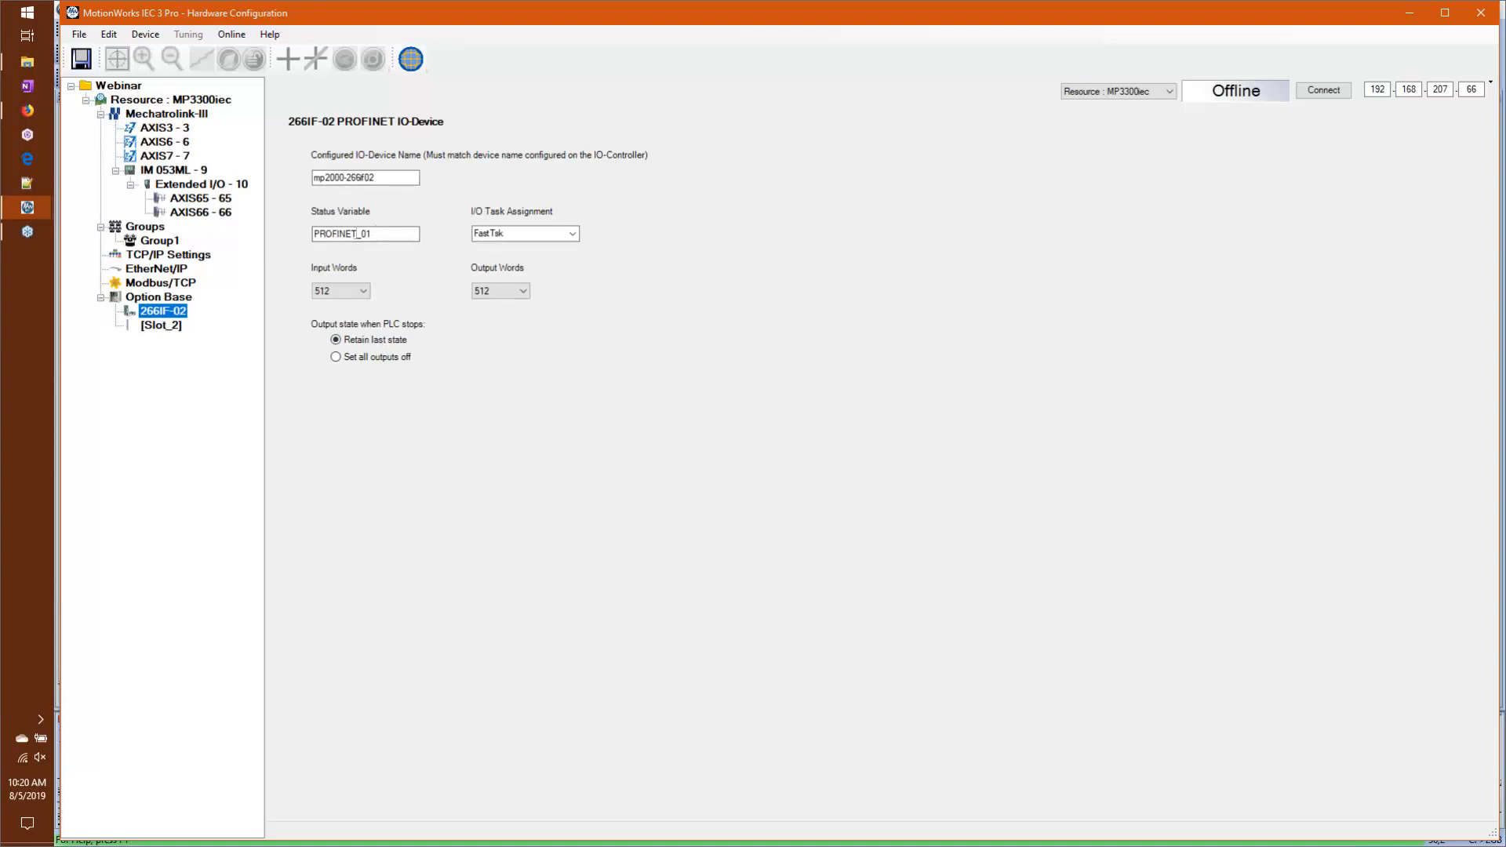
click(354, 234)
click(327, 289)
click(81, 58)
mouse_move(31, 205)
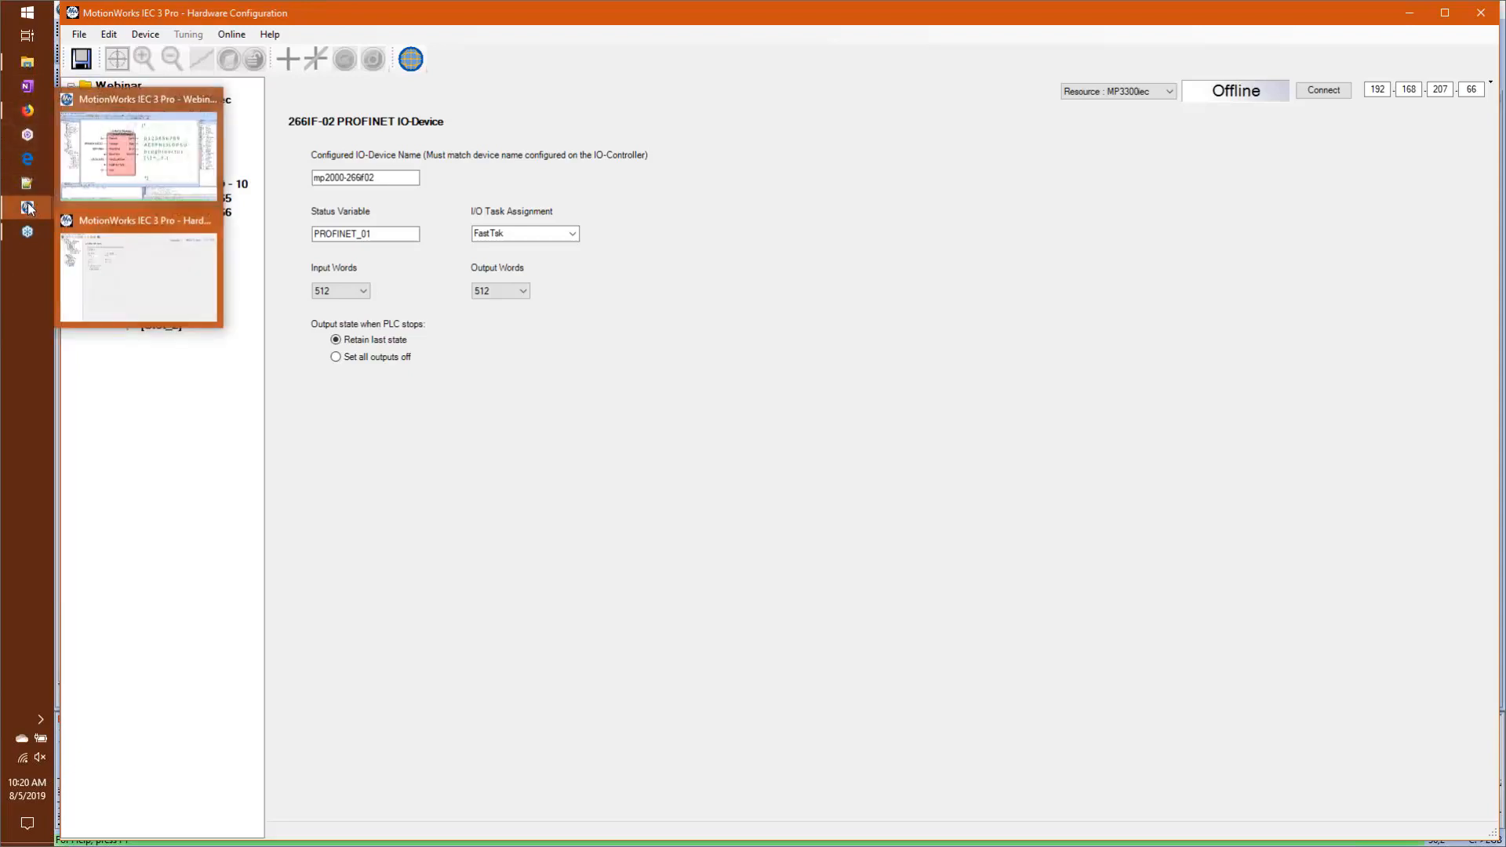
Step: Switch to the Webinar project and examine the 266IF-02 PROFINET groups in the resource's global variables
click(189, 191)
double_click(166, 526)
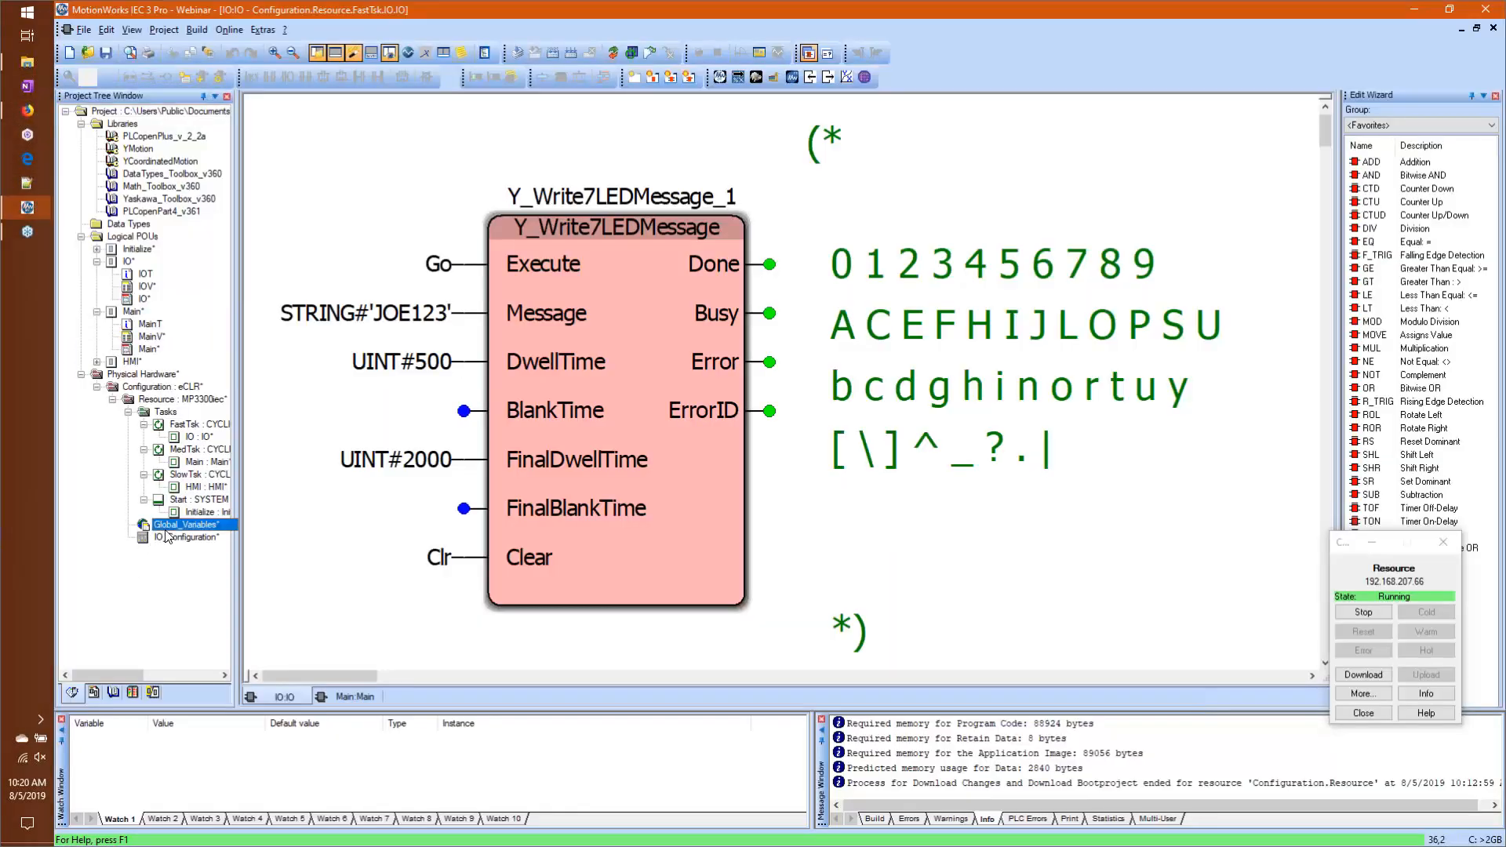
scroll(696, 364, down, 20)
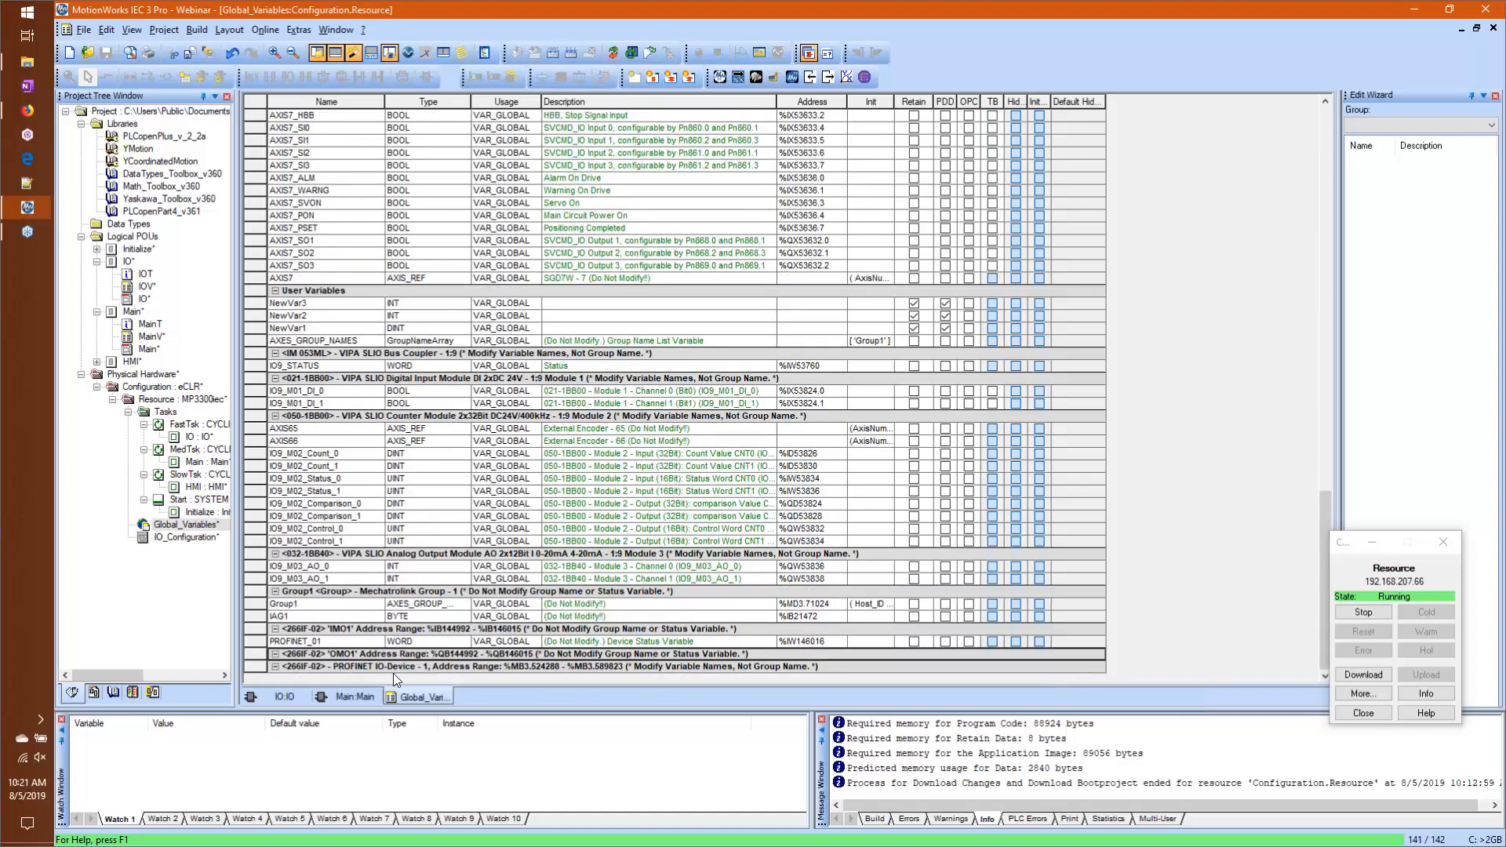
click(393, 667)
right_click(395, 667)
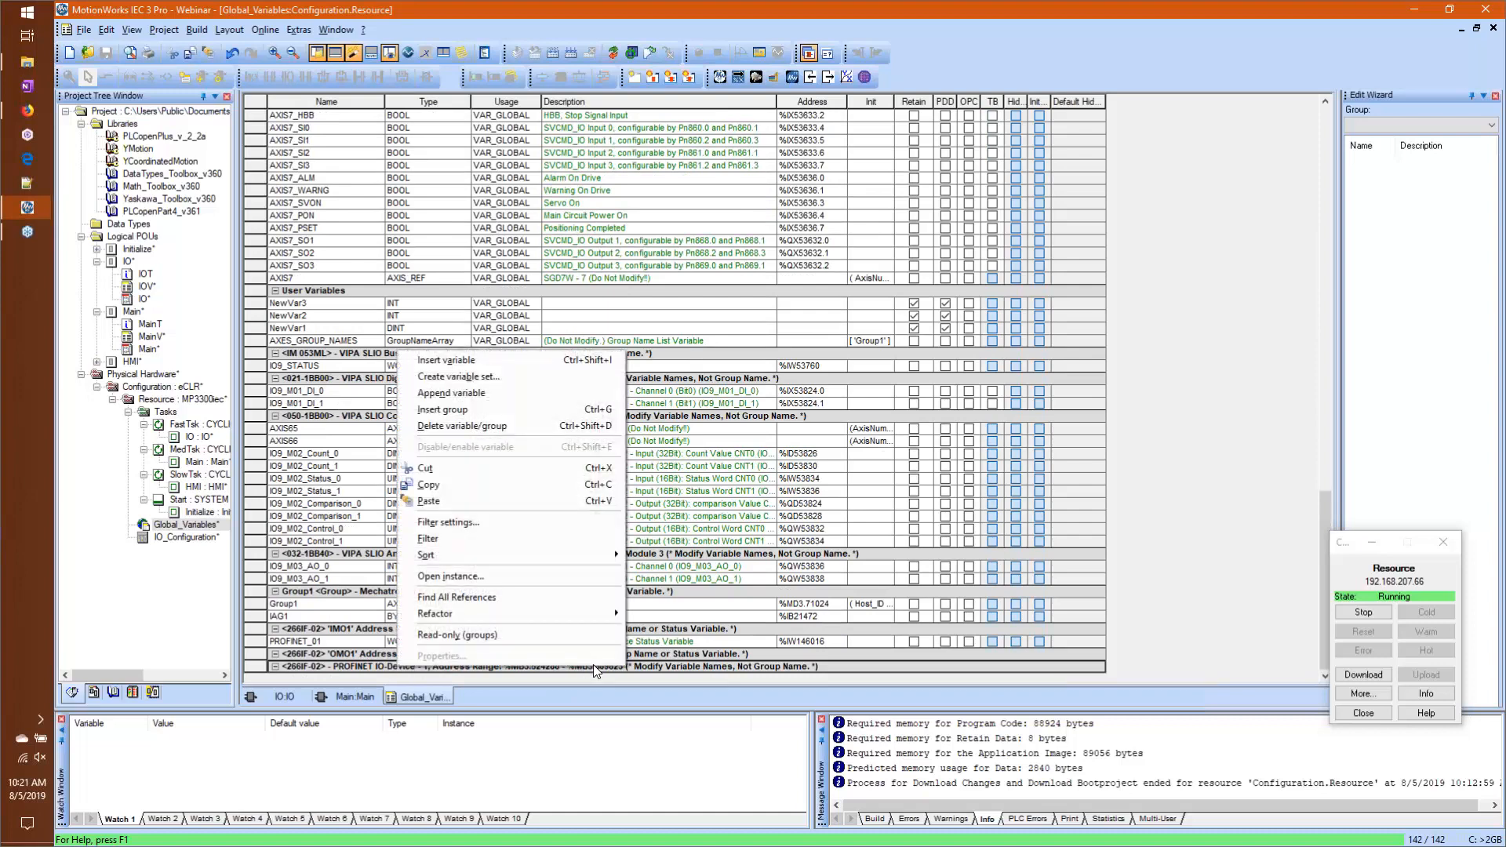
click(657, 656)
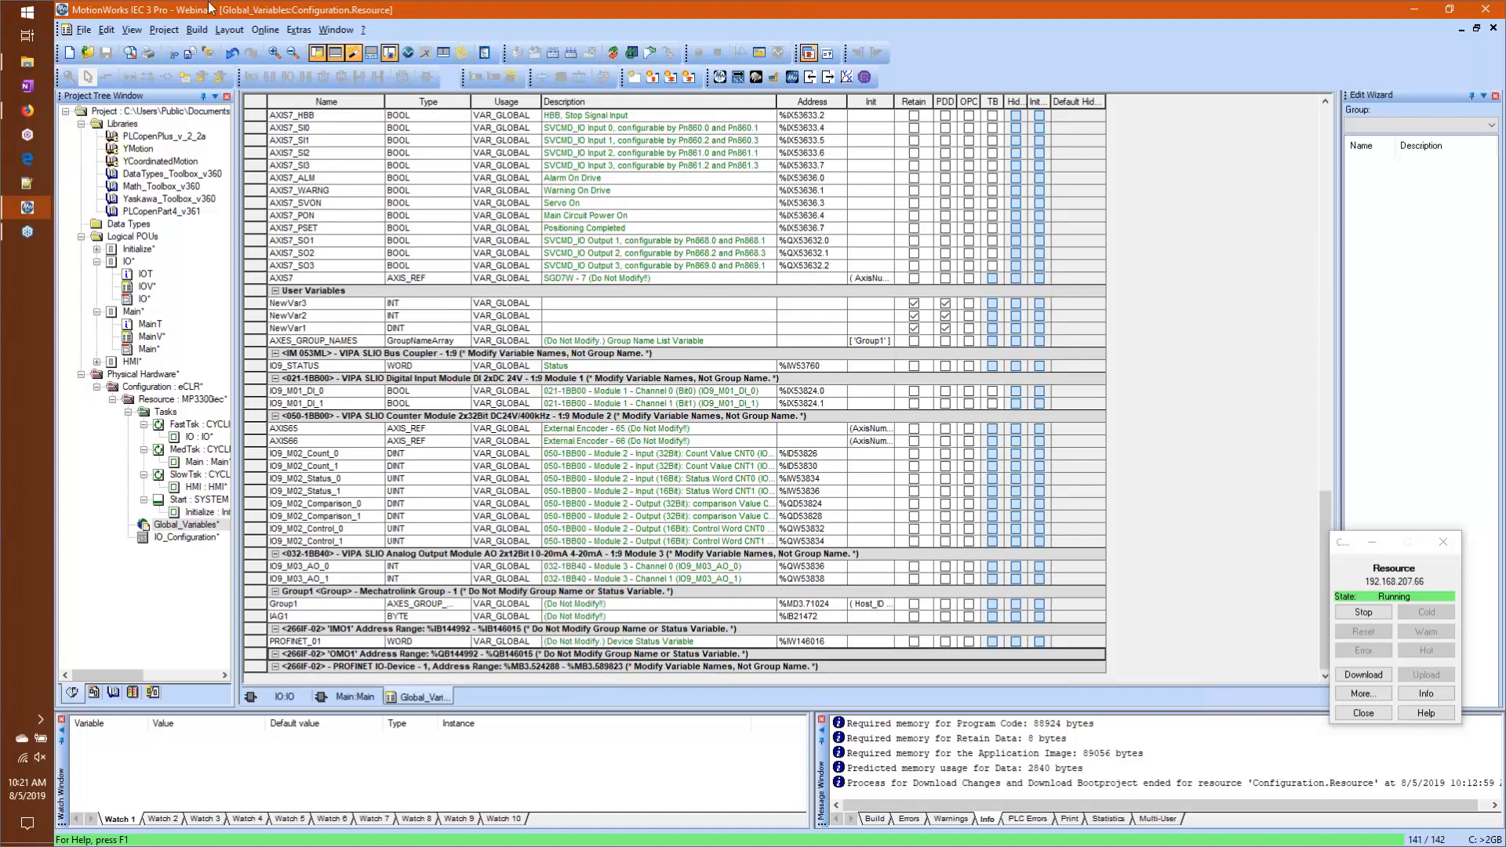
Step: Return to Hardware Configuration and set the option base to JEPMC-BU3302-E, the 8-slot DC power supply base
click(27, 231)
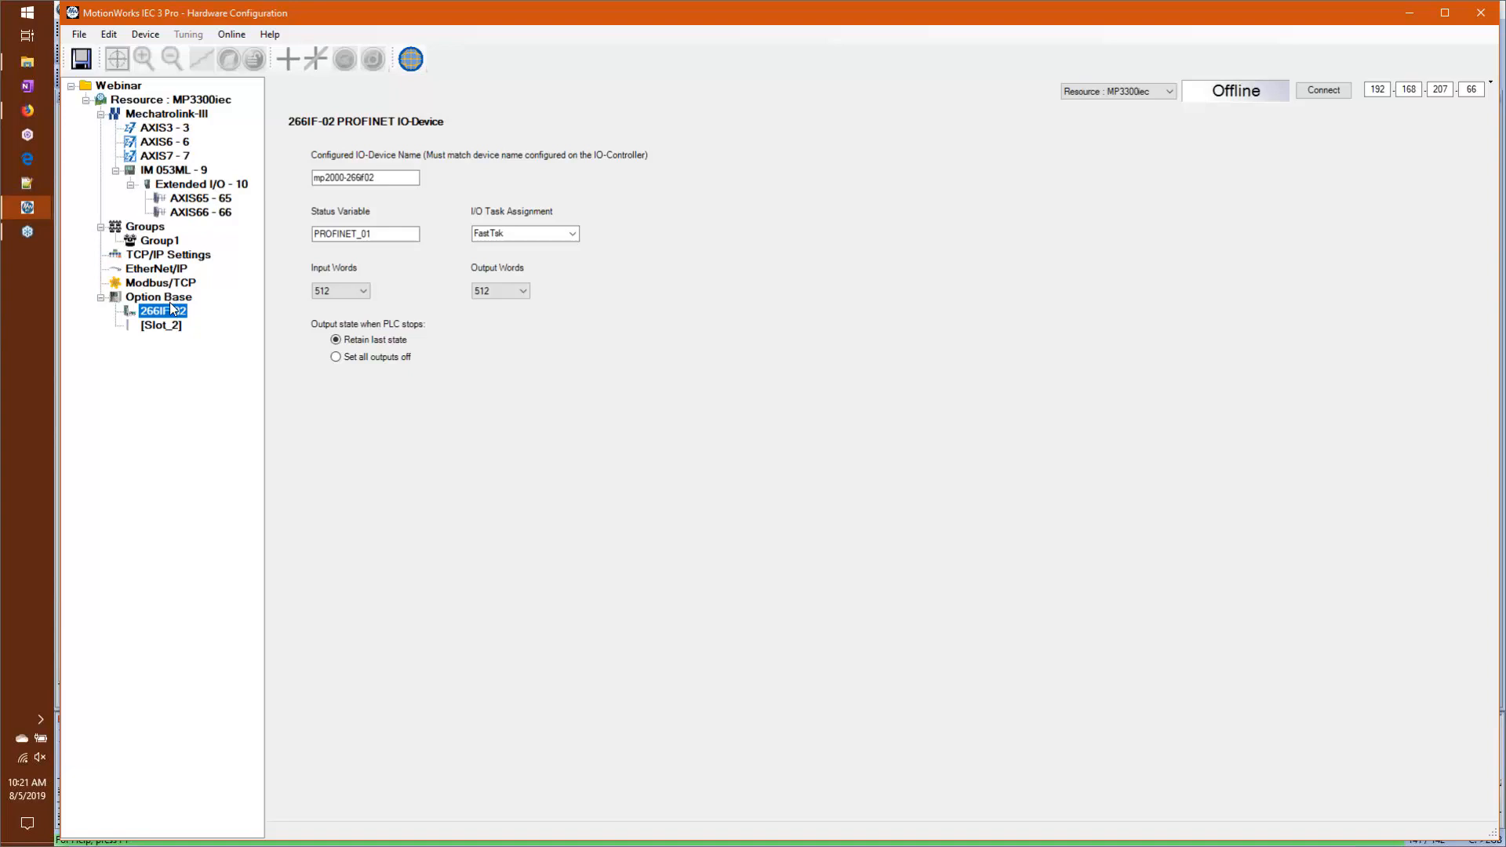
click(168, 297)
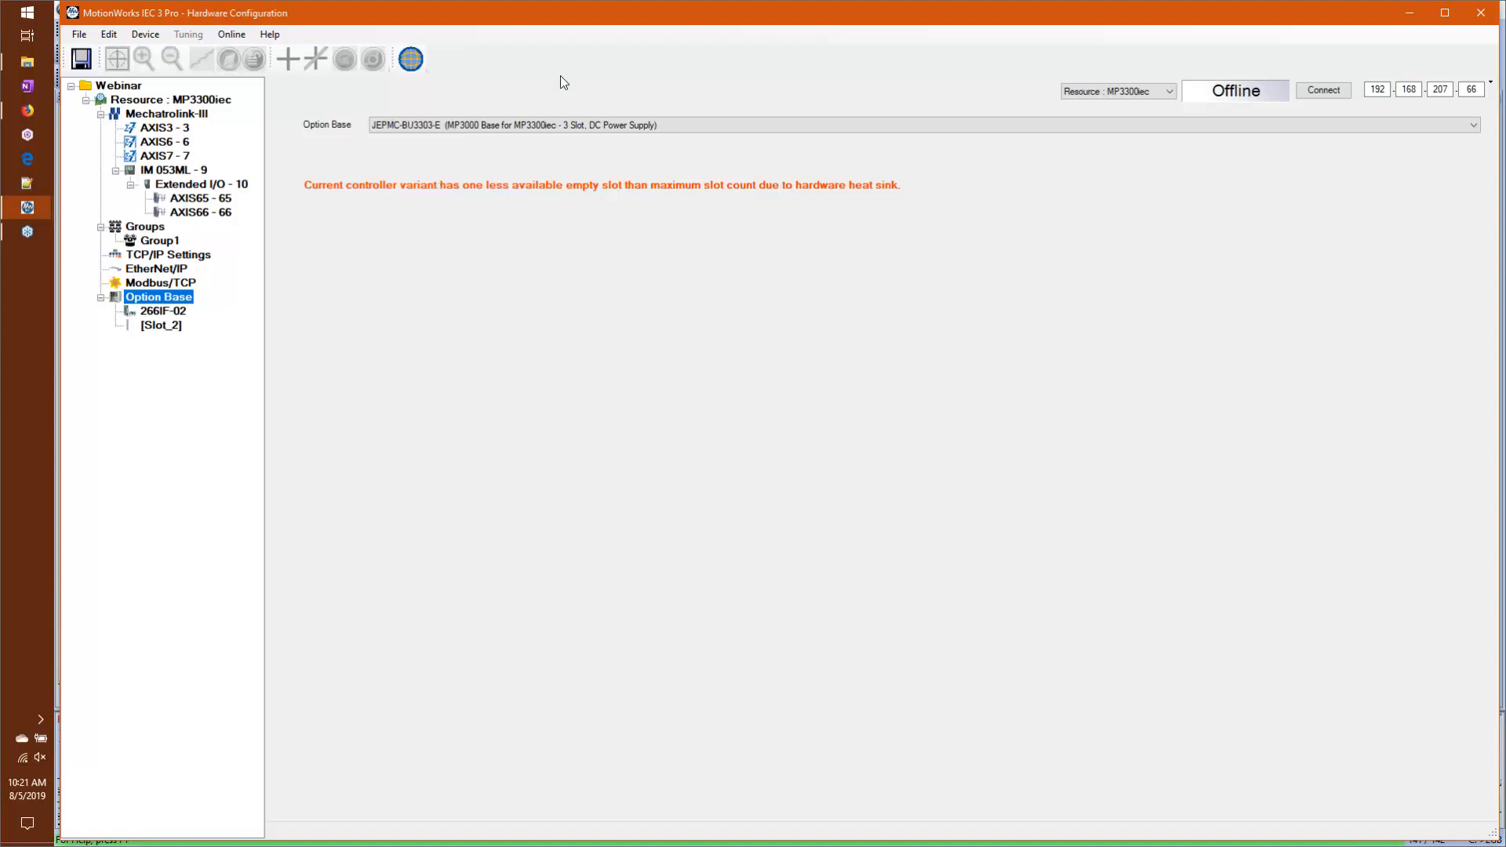
click(571, 126)
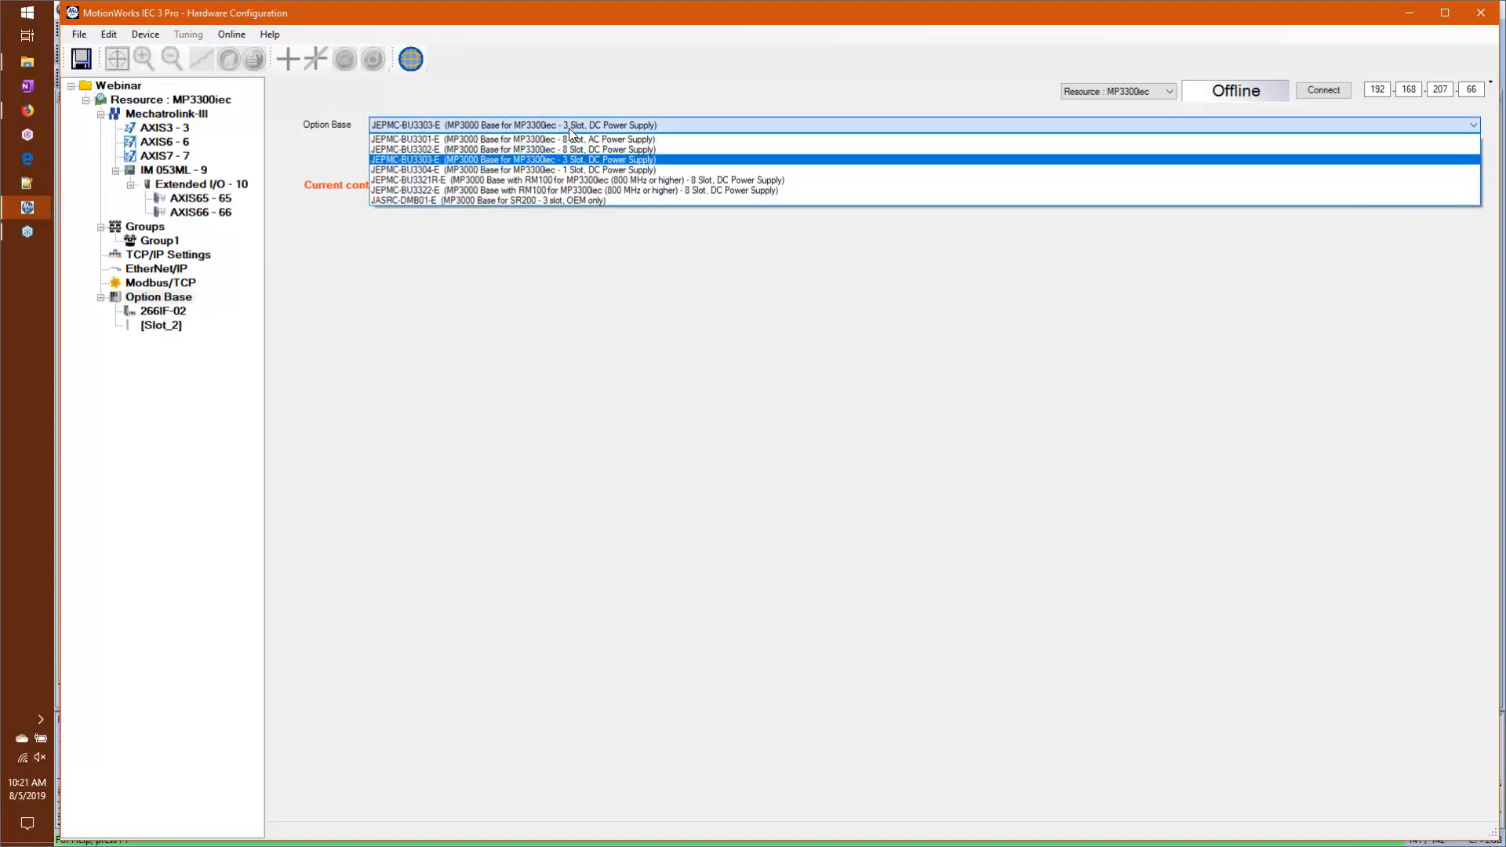
click(586, 147)
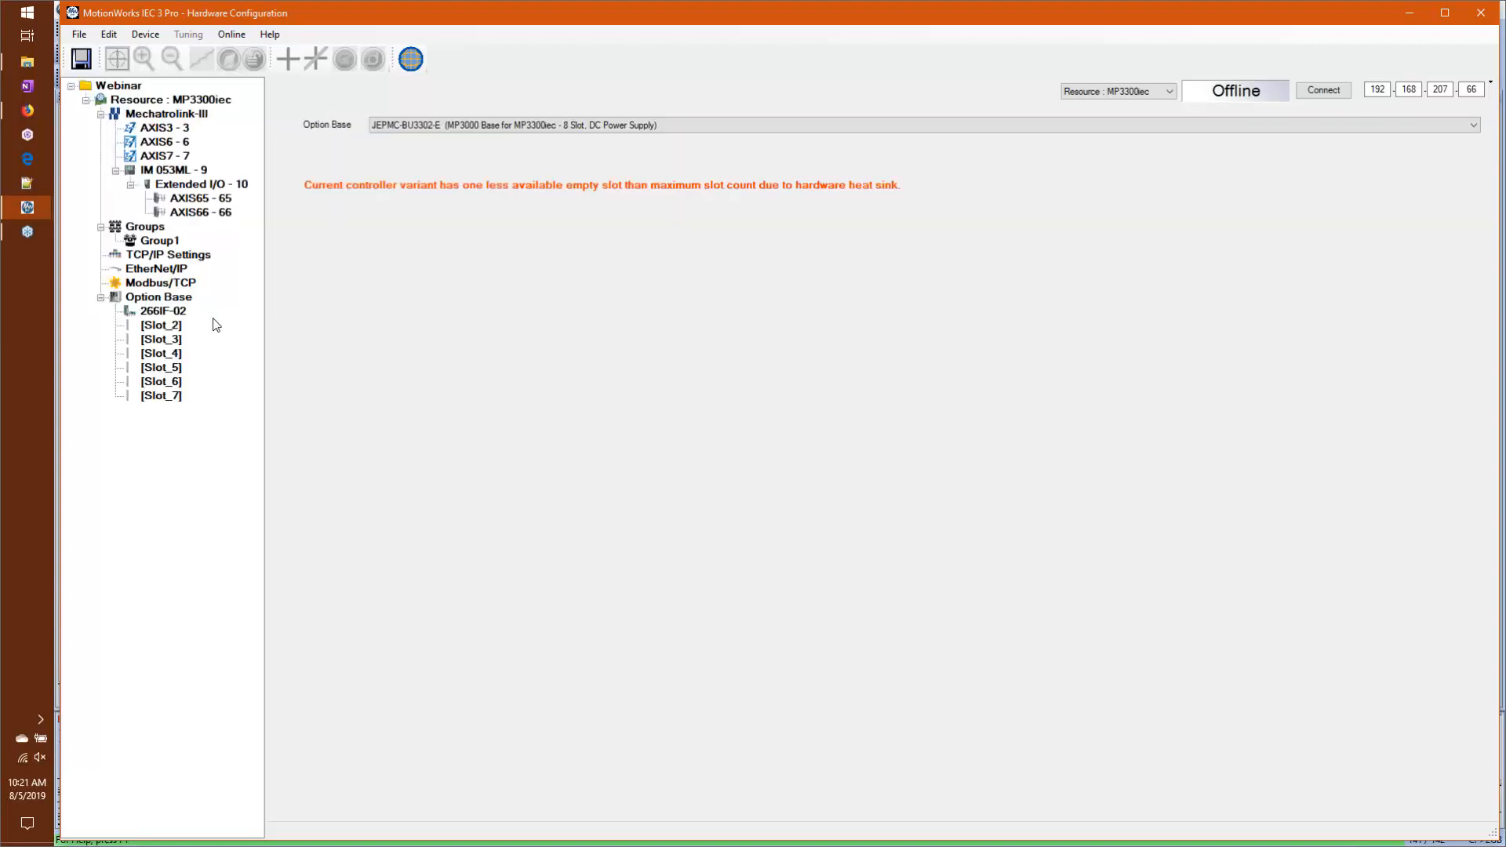
Step: Add a JAPMC-IO2300 LIO-01 module to option Slot_5 with axis number 67 and task FastTsk
click(157, 312)
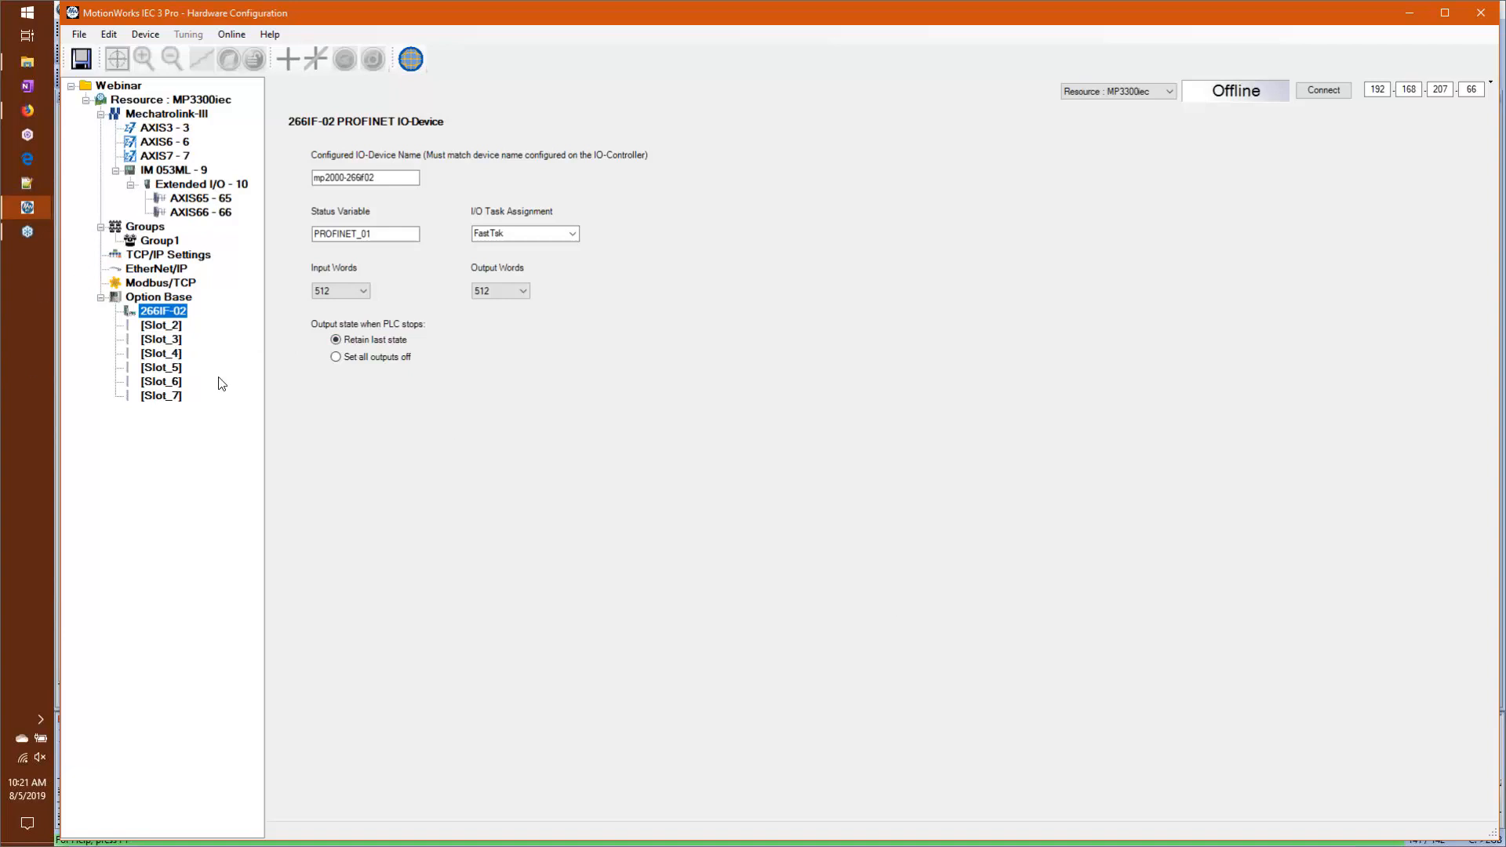
right_click(163, 367)
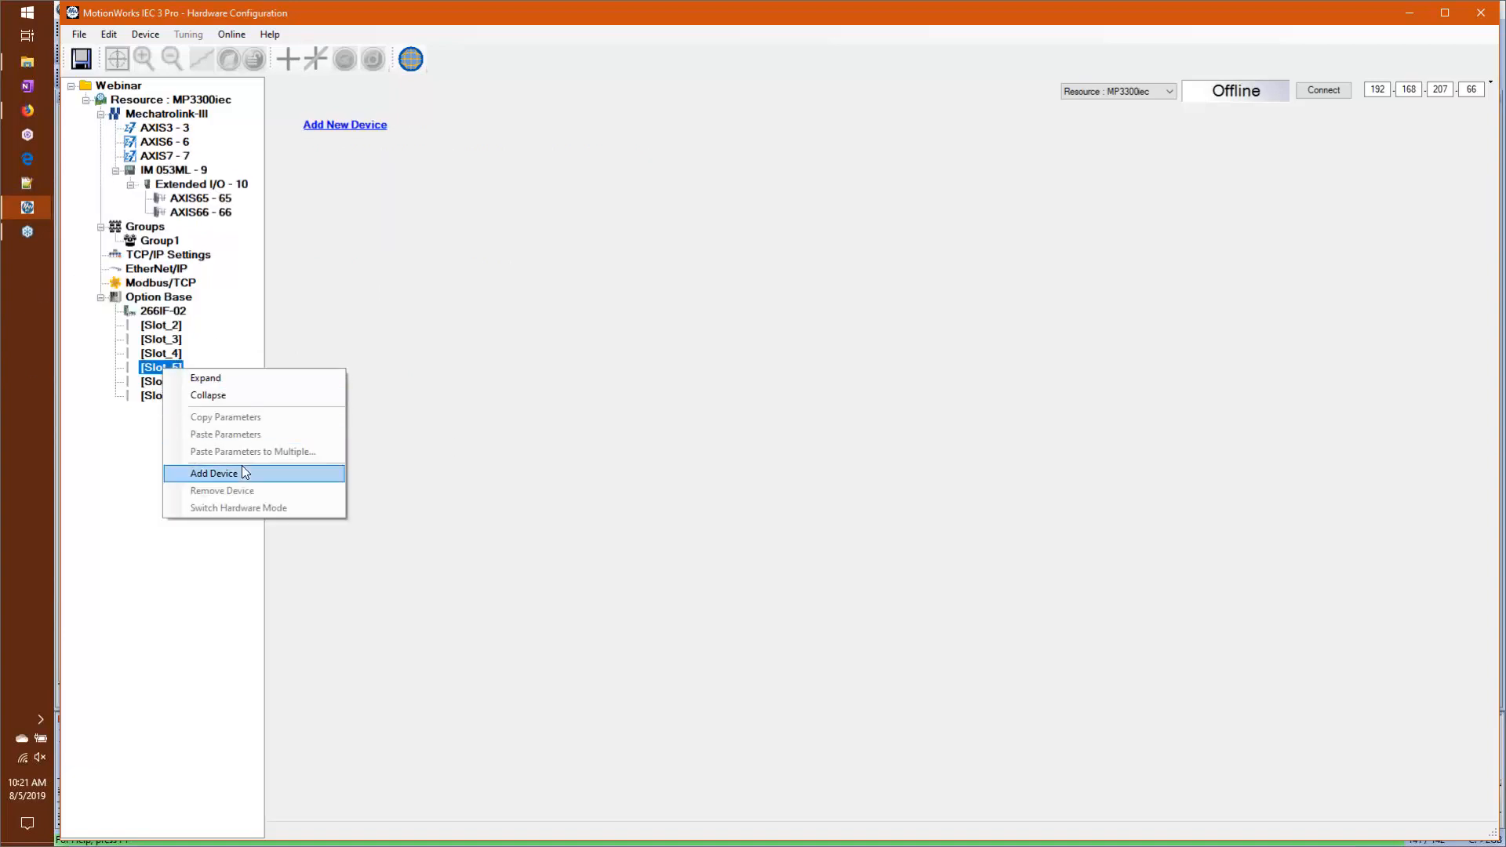
click(214, 474)
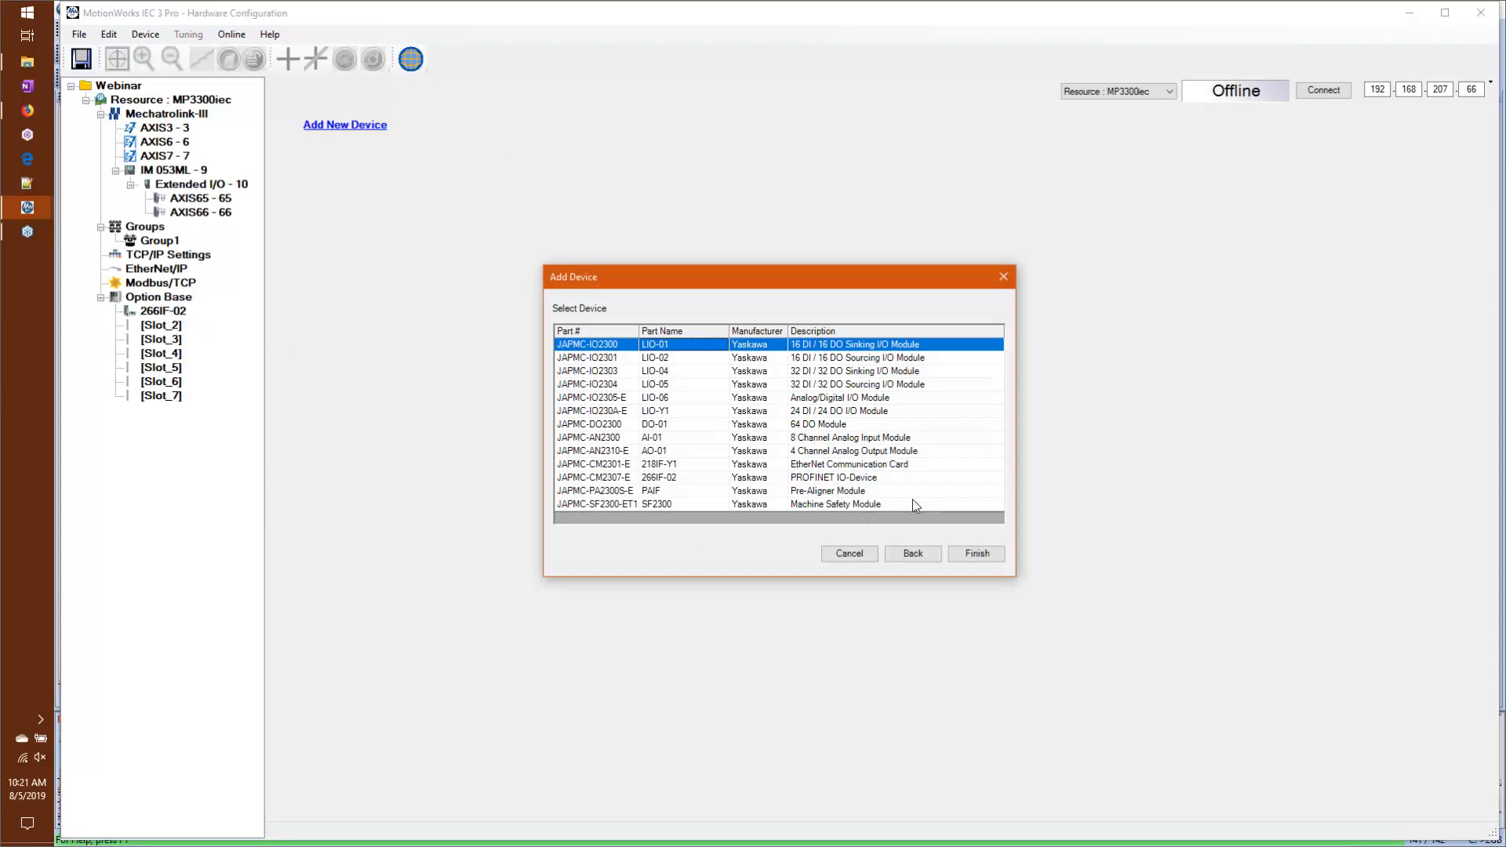
click(976, 554)
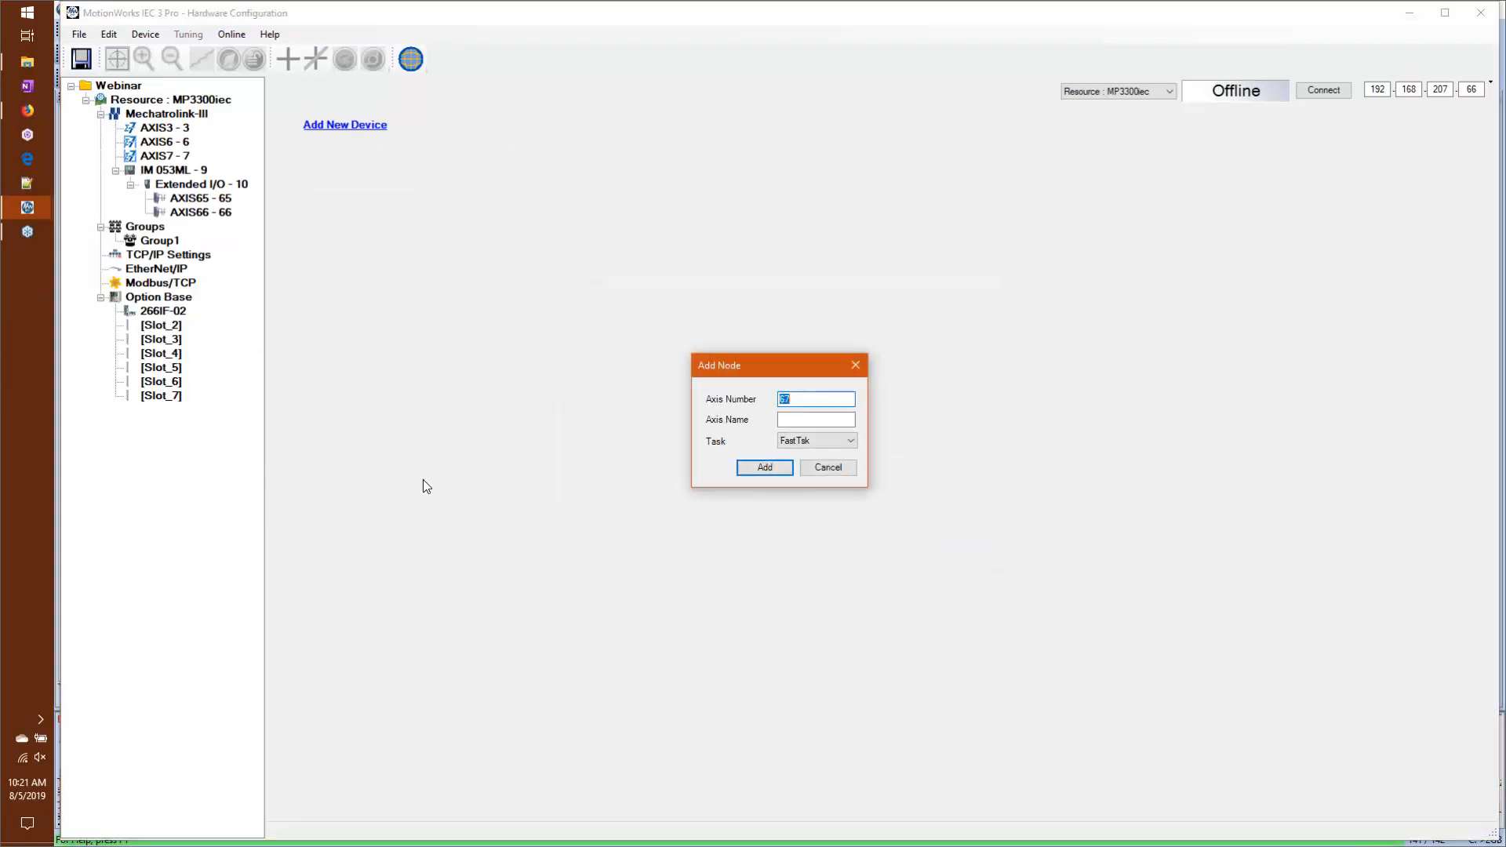
click(749, 473)
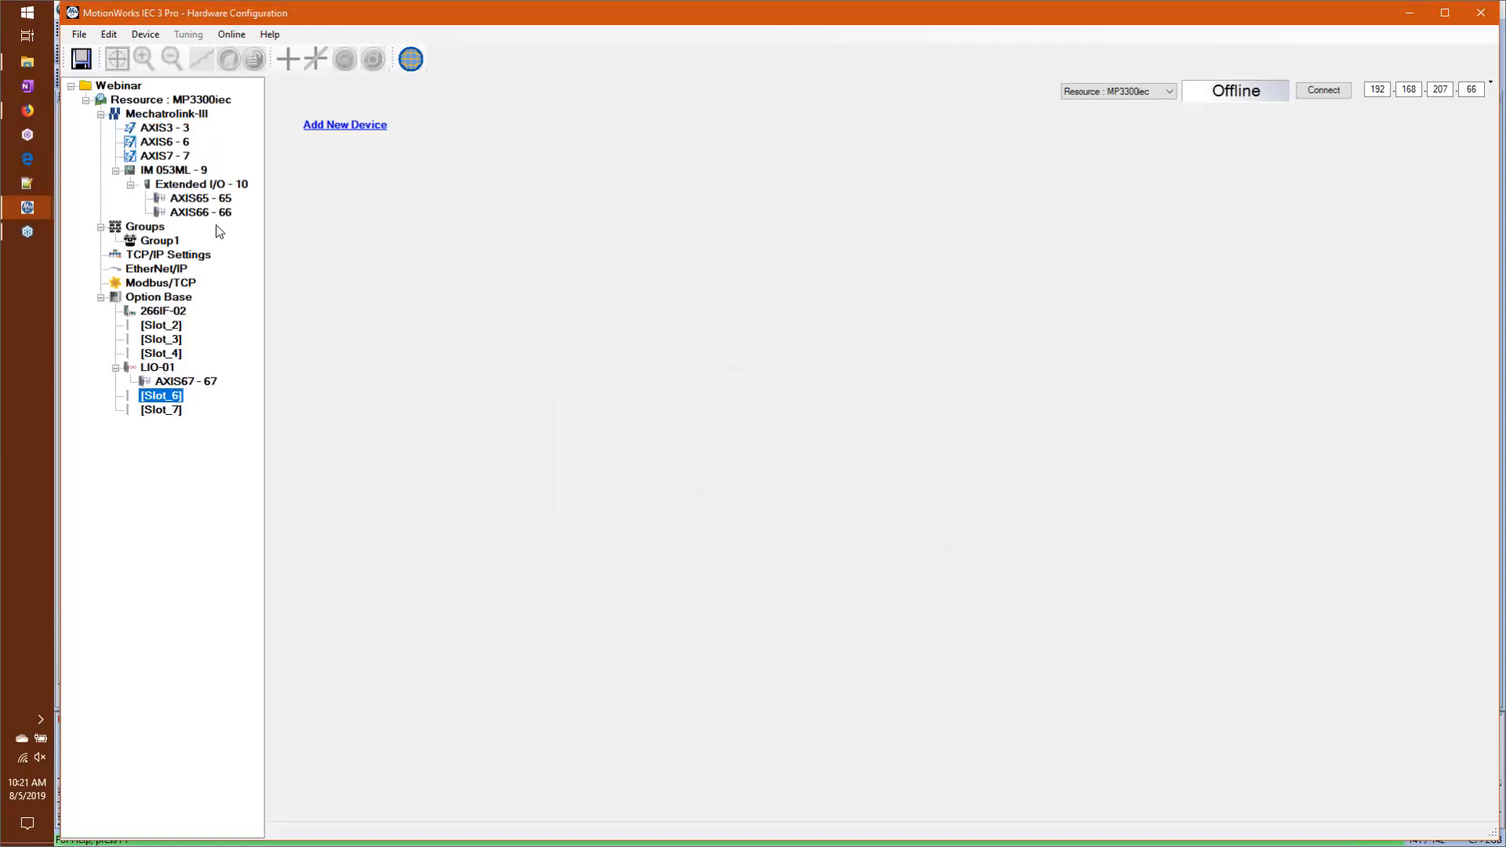
Step: Change the option base back to the 3-slot JEPMC-BU3303-E and accept removal of the LIO-01 module
click(167, 300)
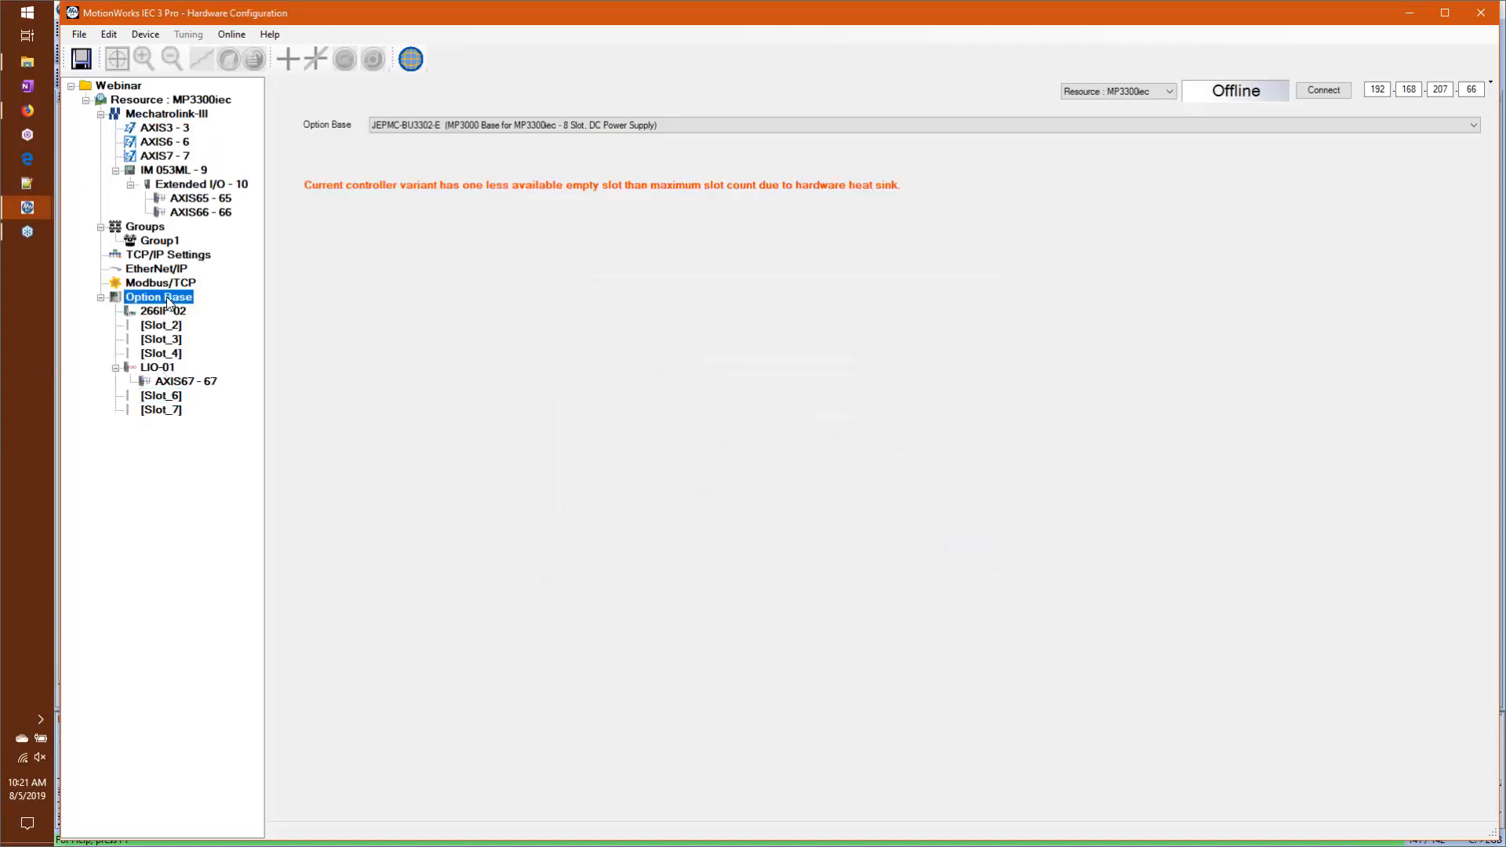
click(504, 128)
click(603, 167)
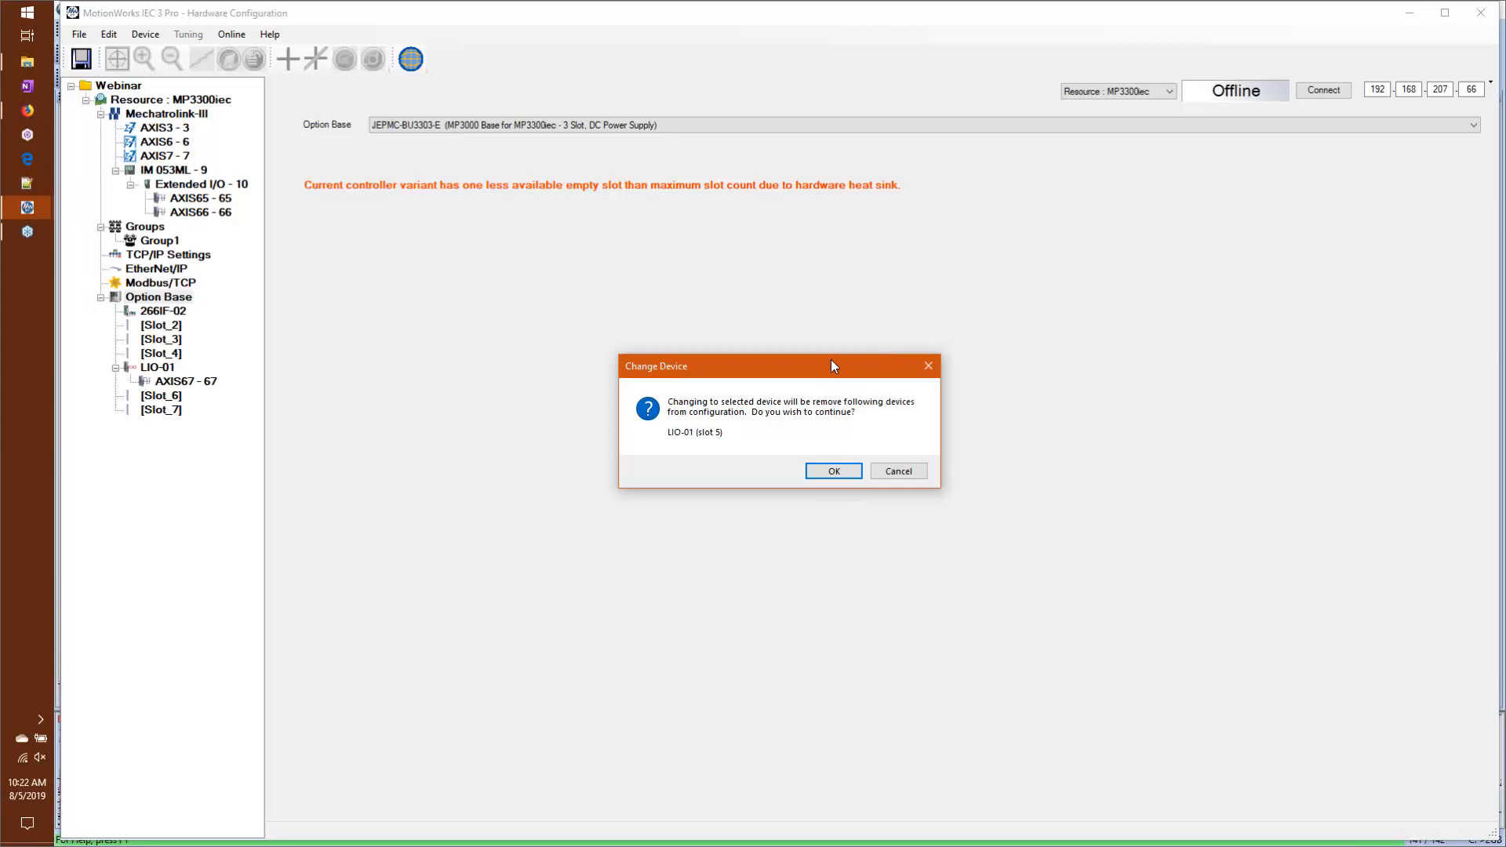
click(817, 474)
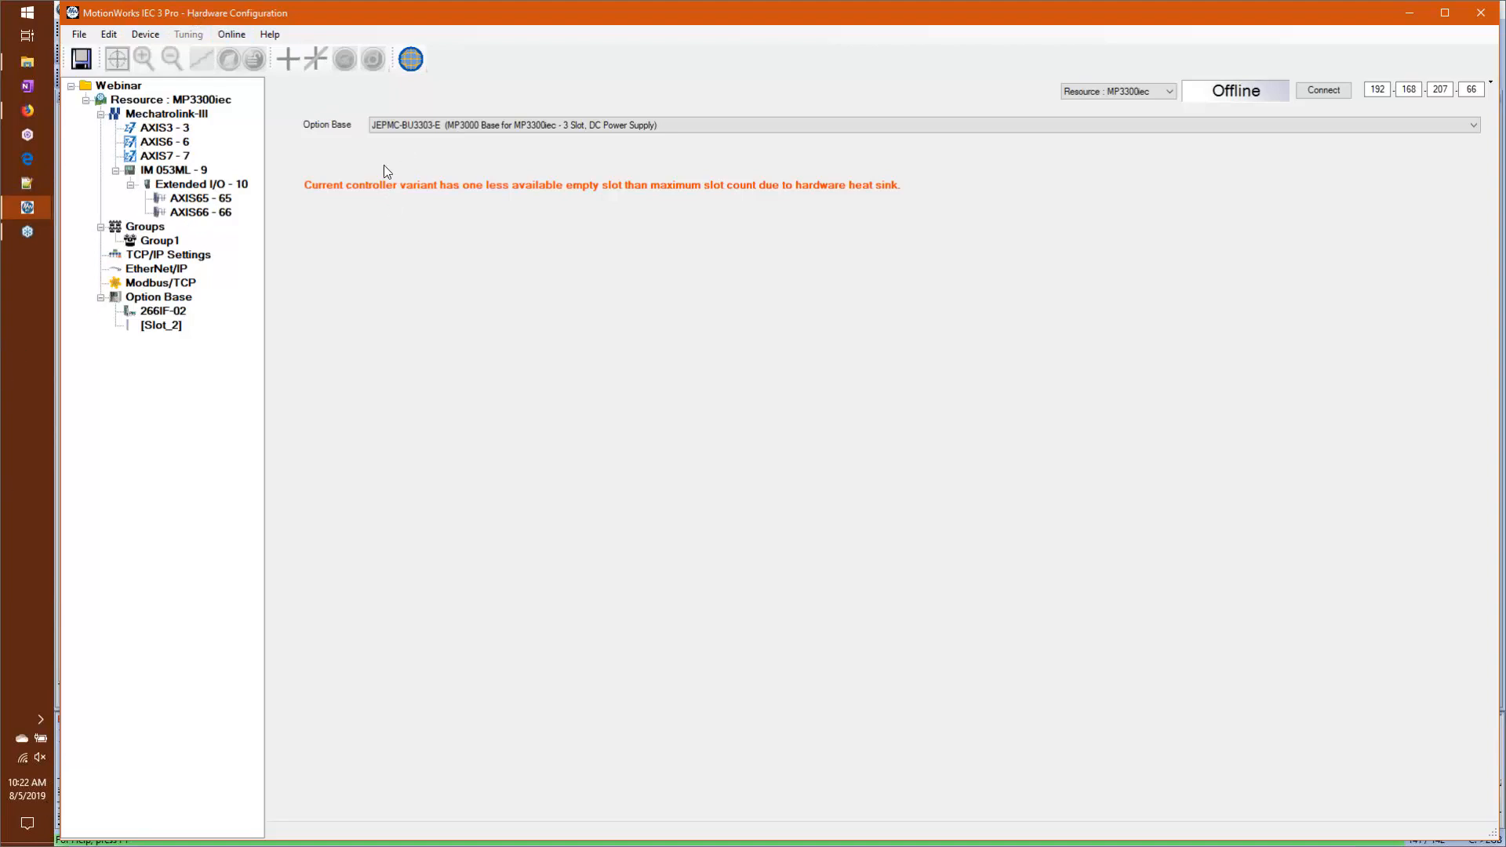
click(153, 254)
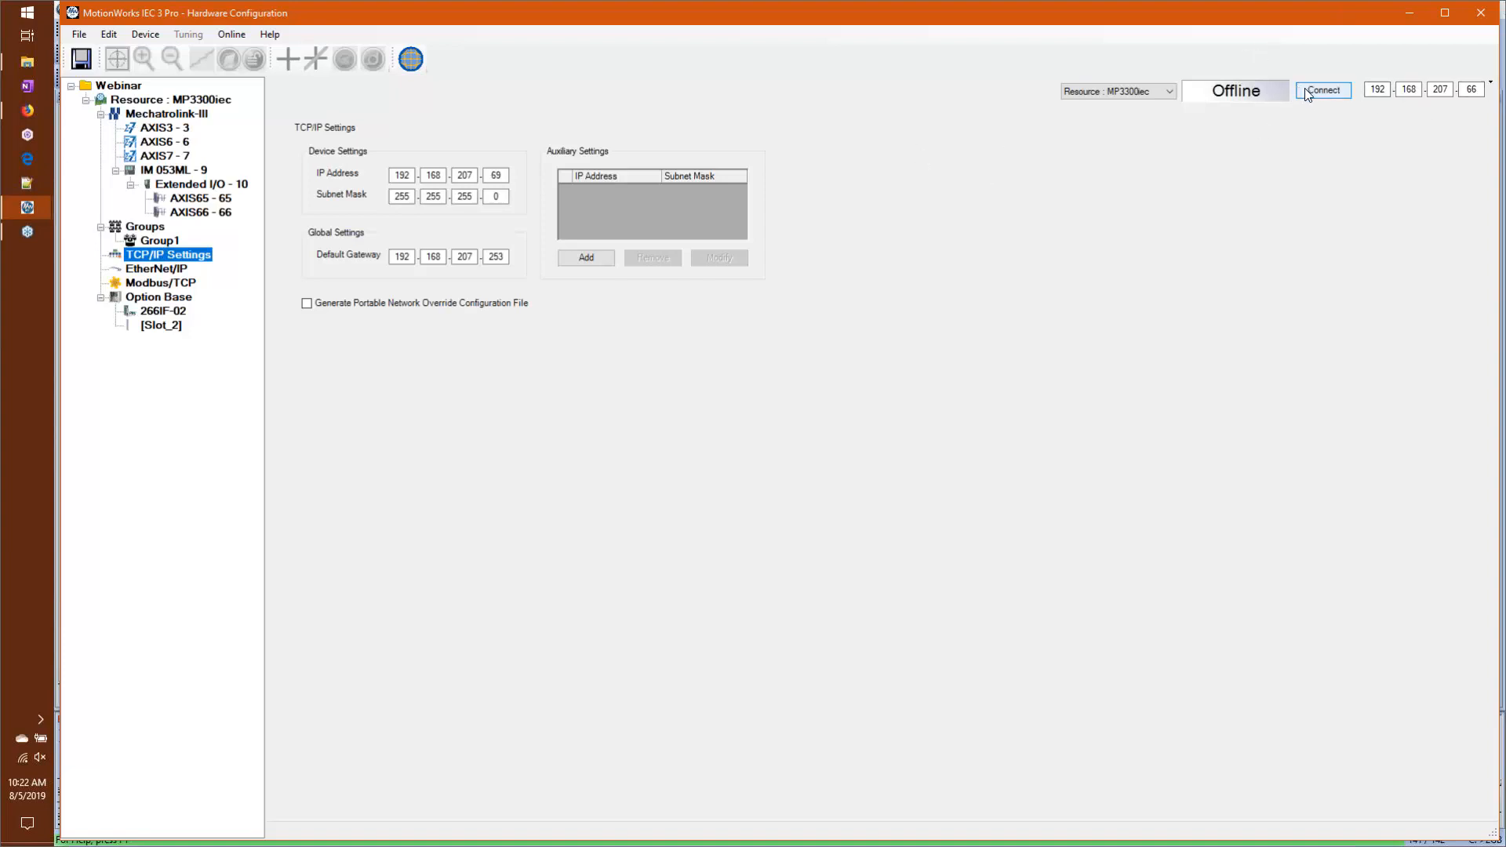
click(1306, 90)
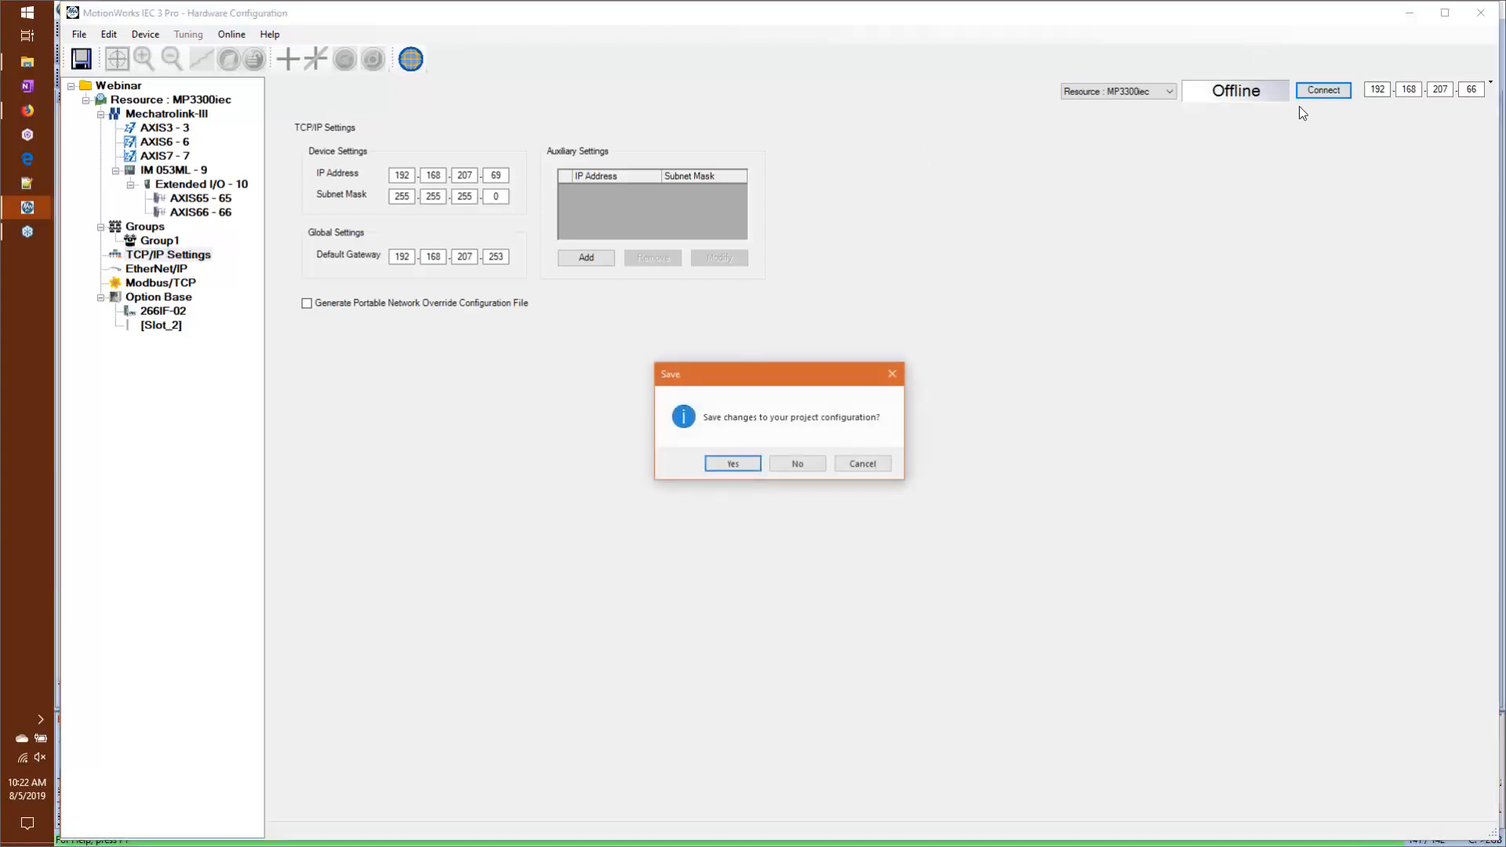
click(862, 463)
Step: Remove the 266IF-02 PROFINET device from the first option slot
right_click(162, 310)
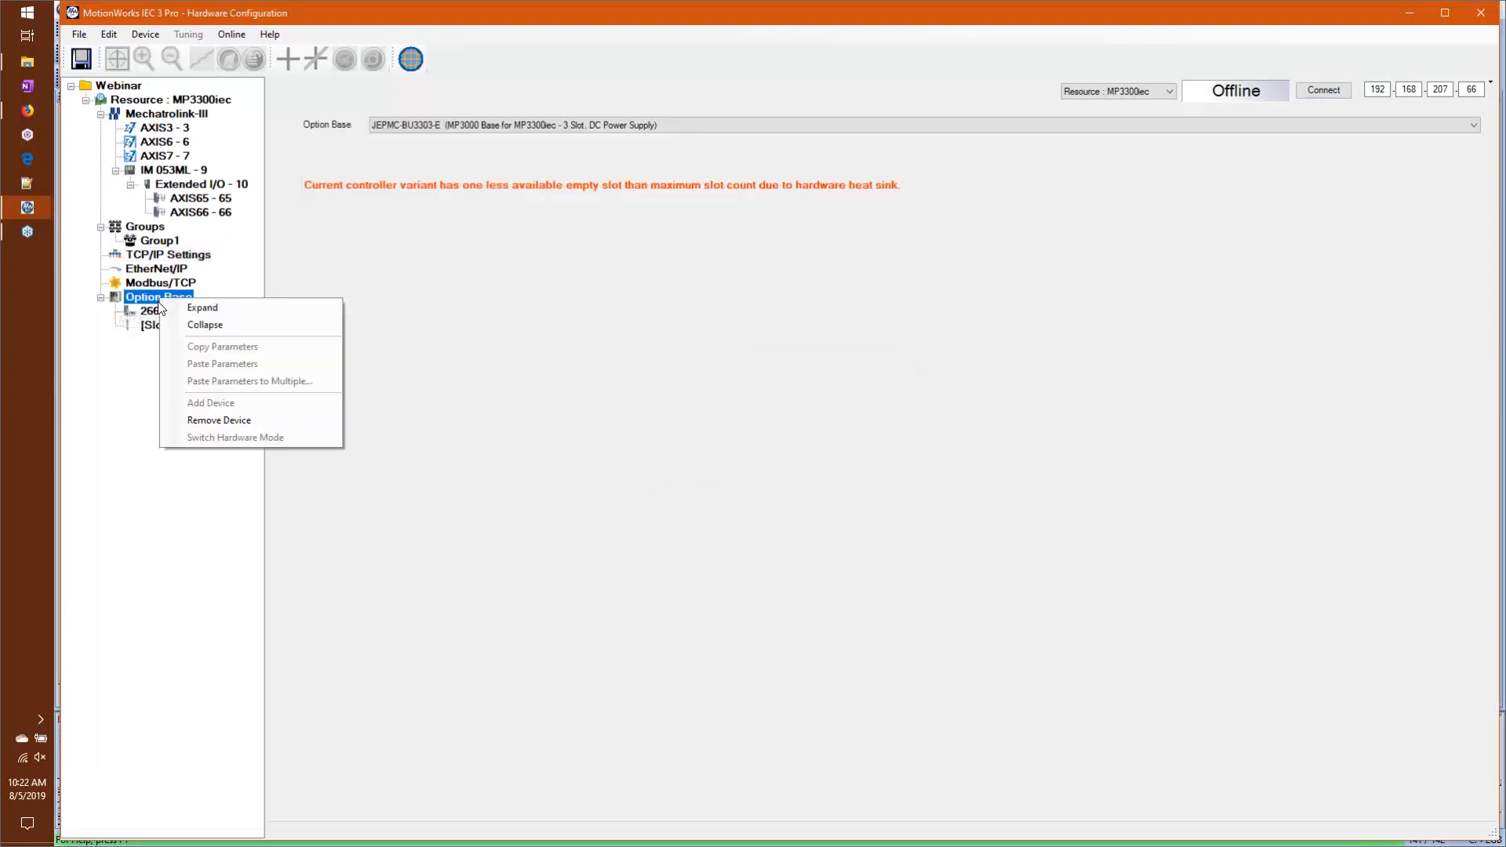
click(205, 430)
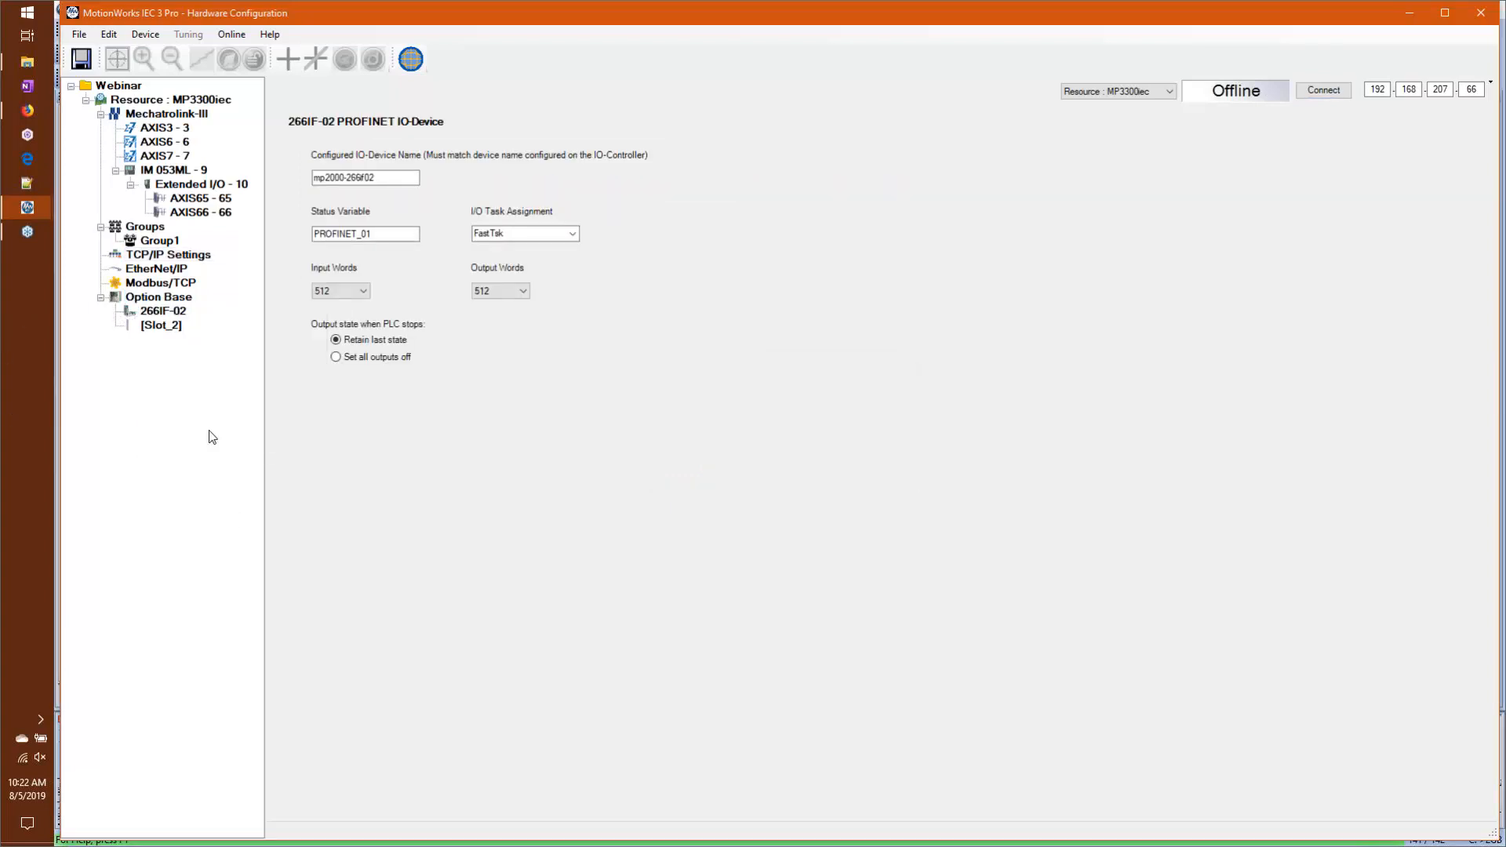
click(771, 467)
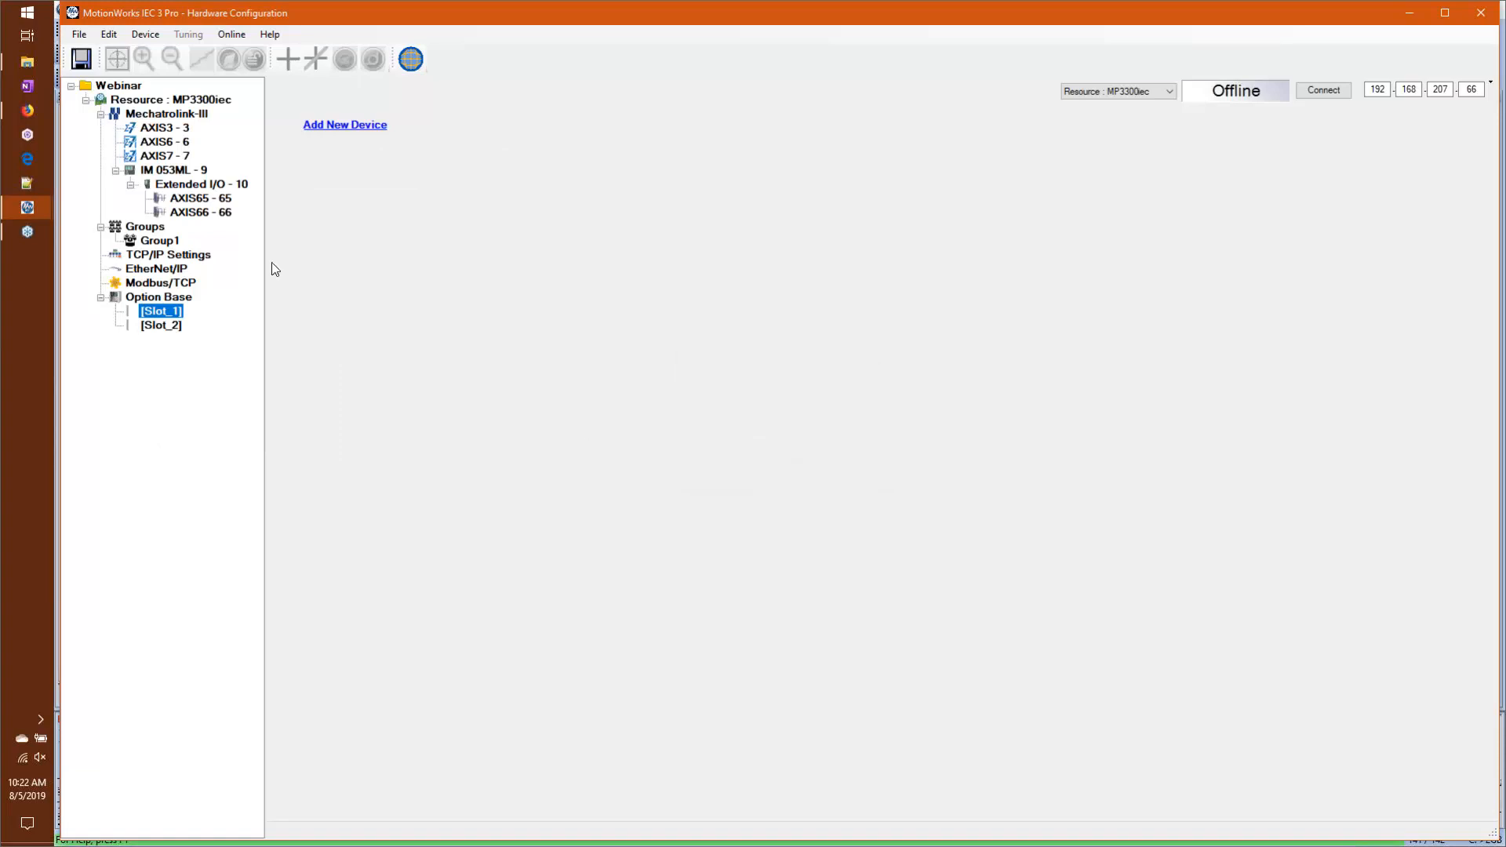
Step: Connect to the controller at 192.168.207.66, saving the project configuration, and choose the offline configuration in the comparison
click(1310, 91)
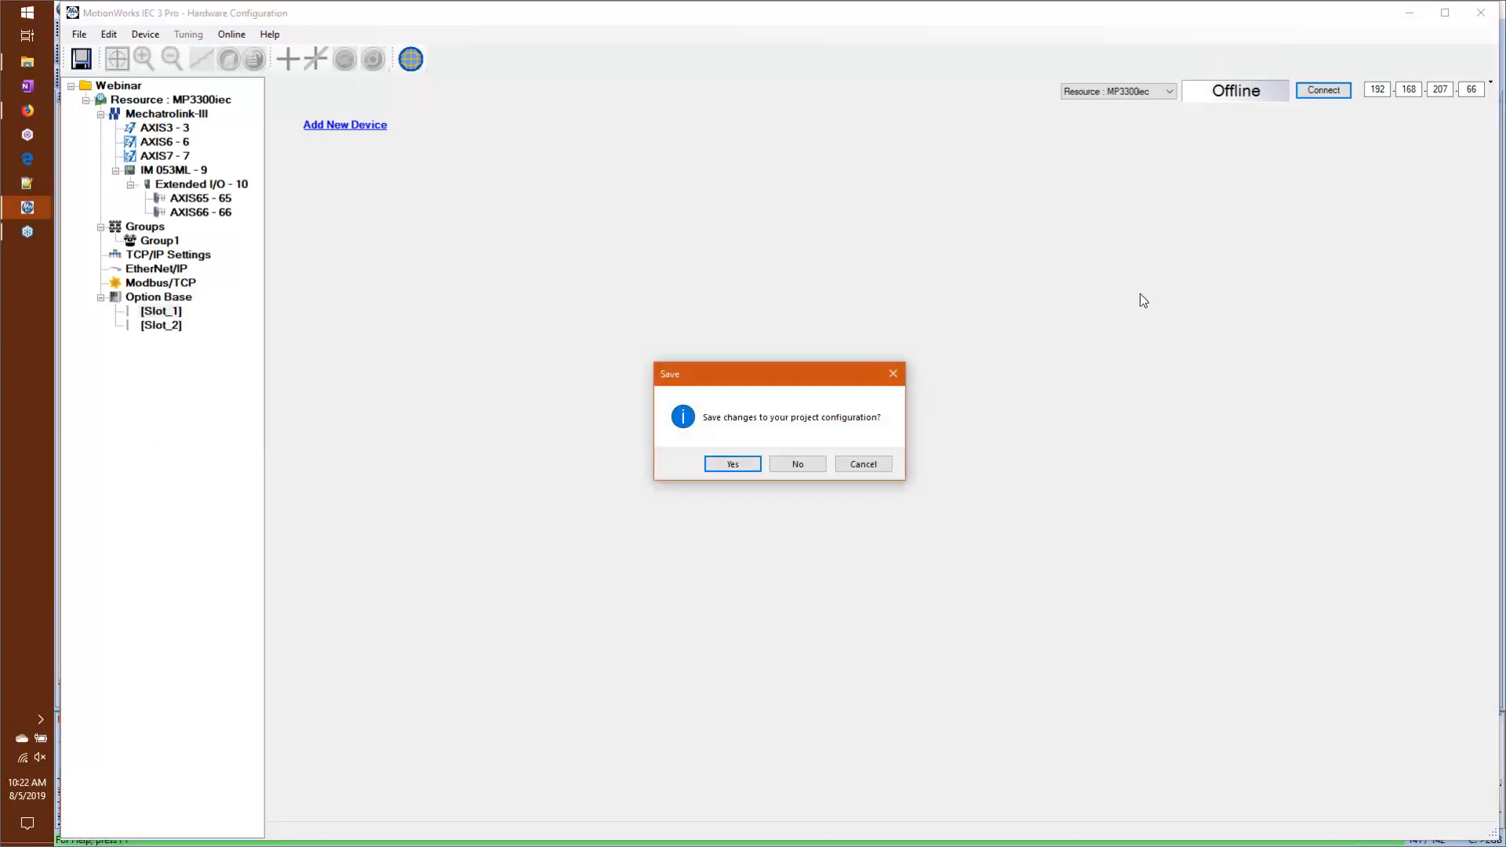
click(747, 469)
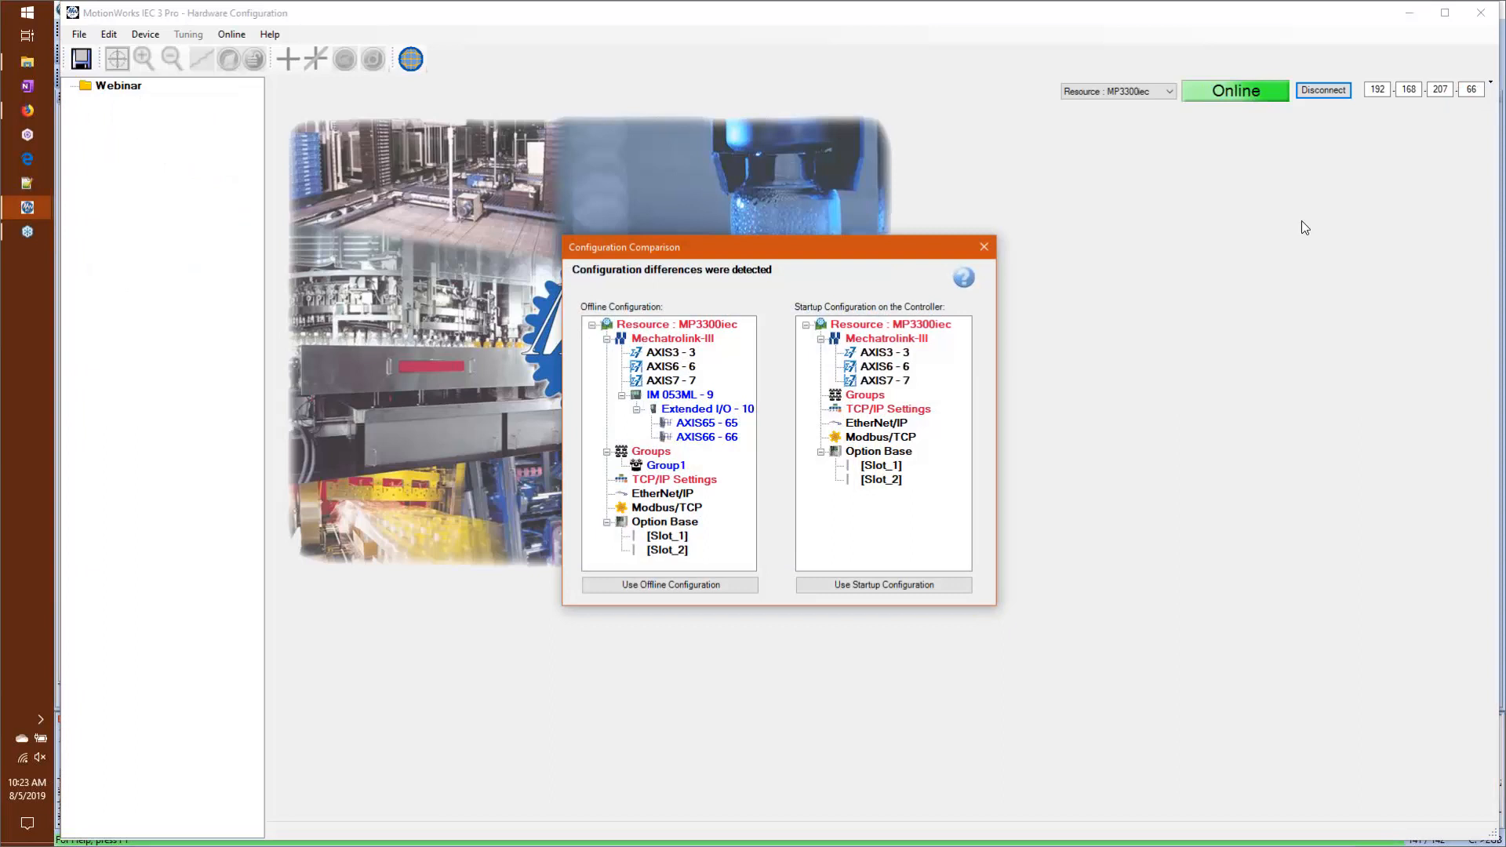
click(670, 586)
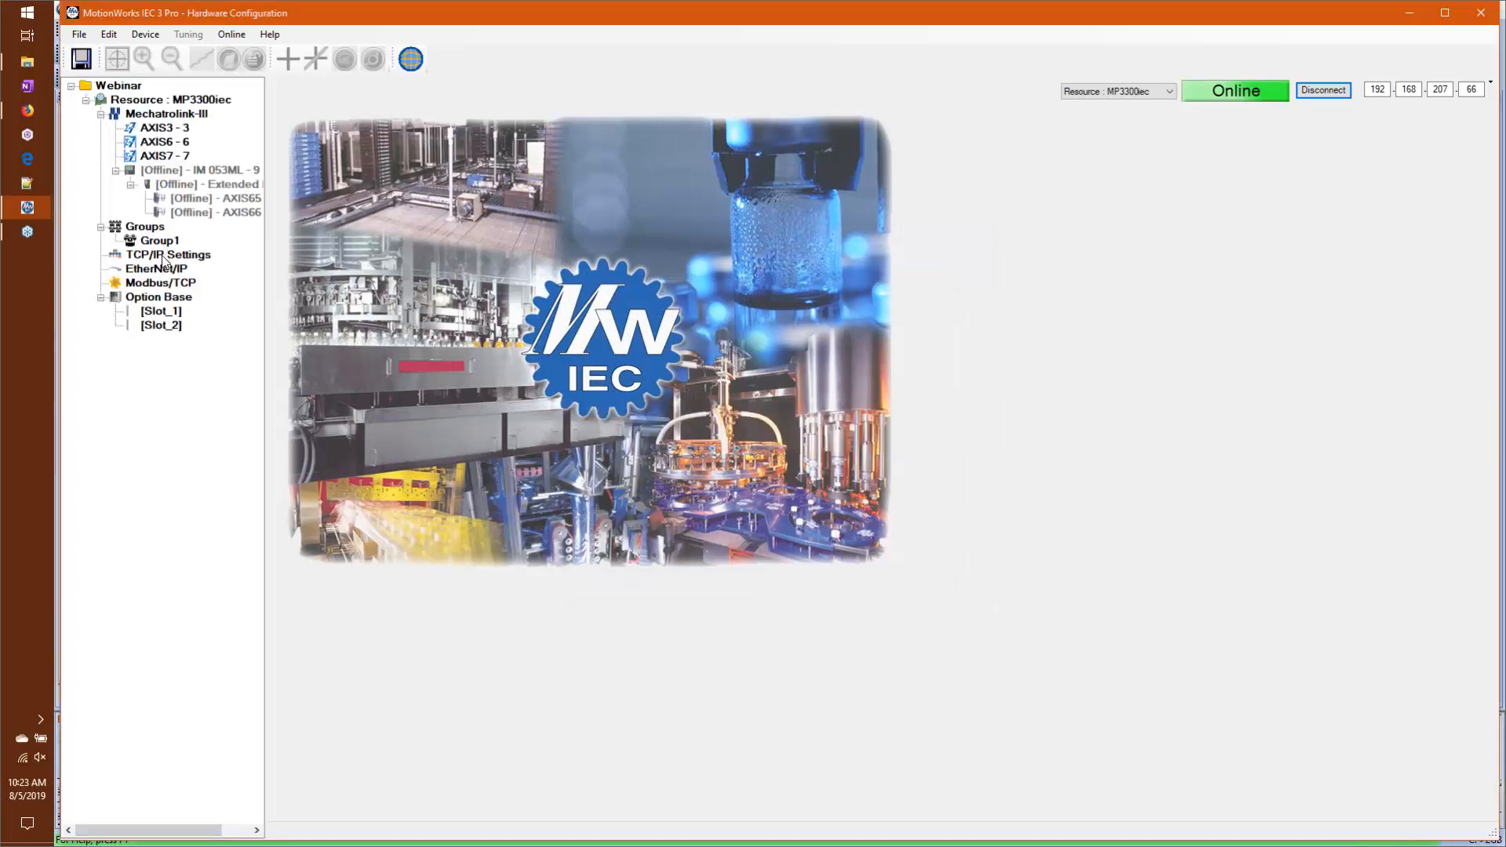
Step: Set the controller's IP address to 192.168.207.69, disconnect from the controller and save the configuration
click(167, 255)
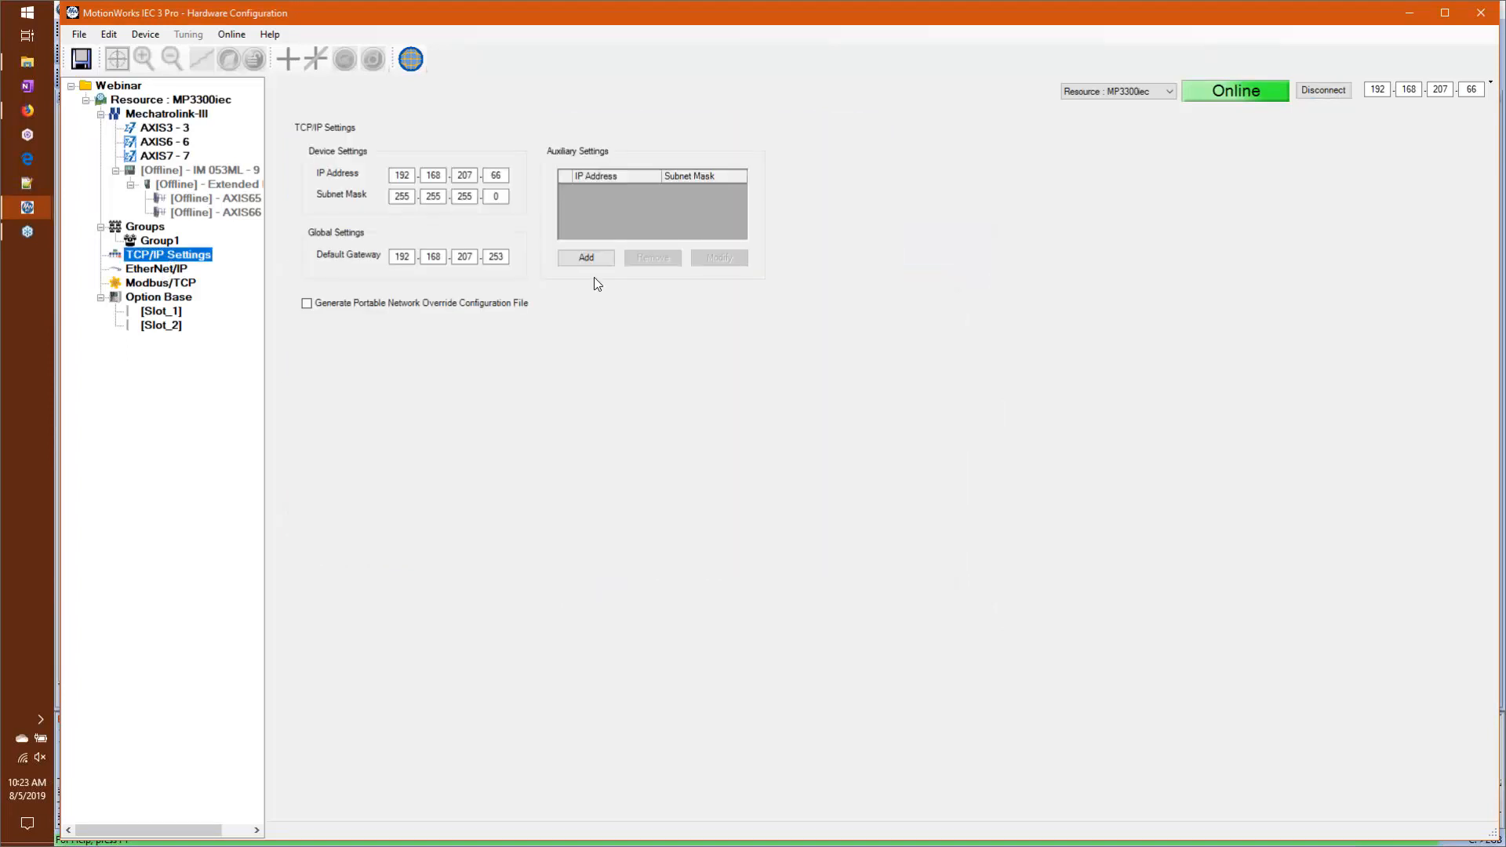
double_click(496, 175)
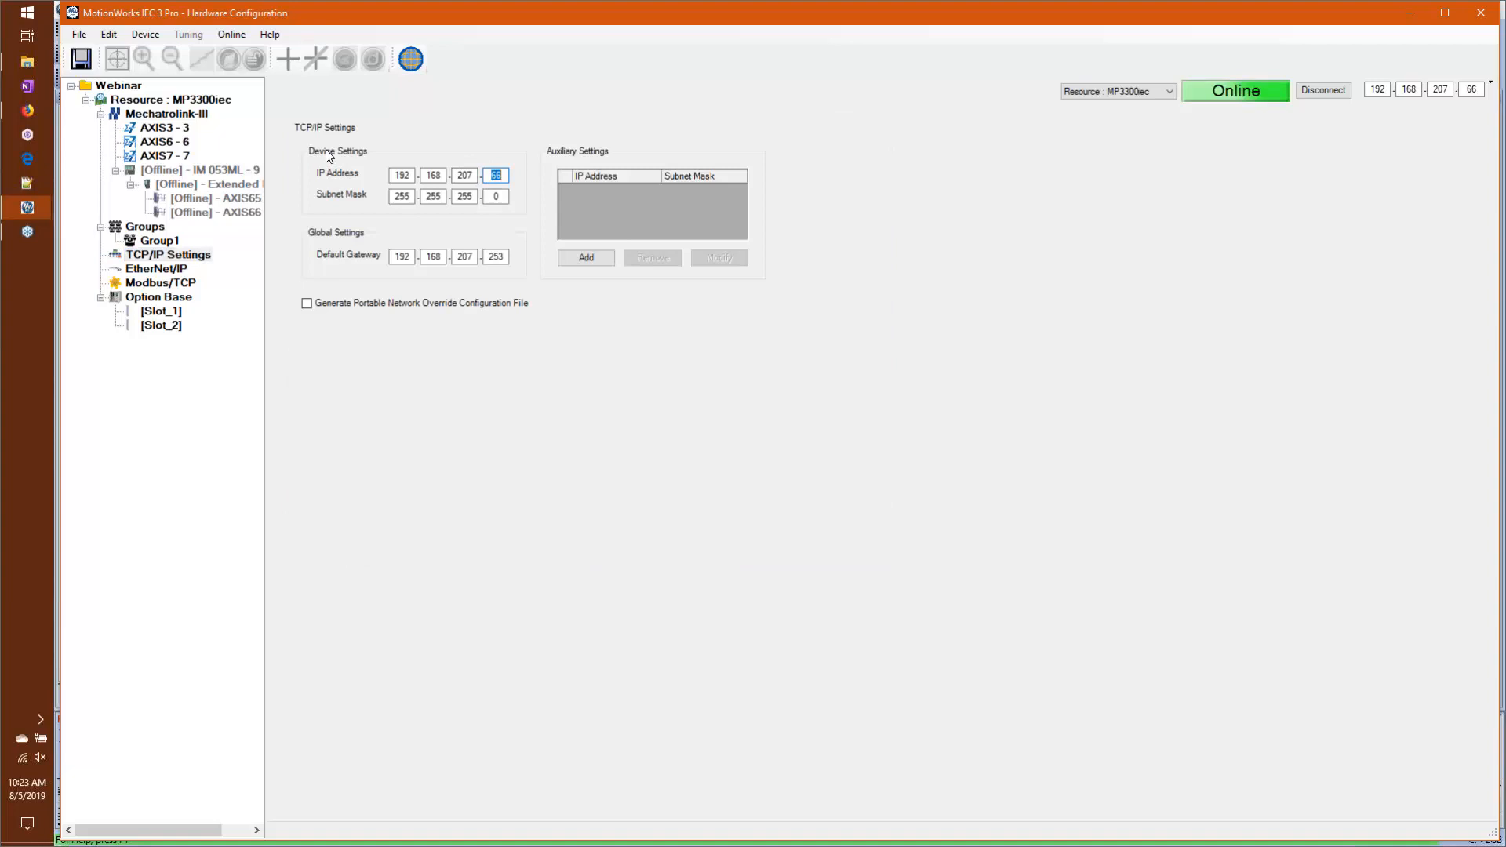
text(69)
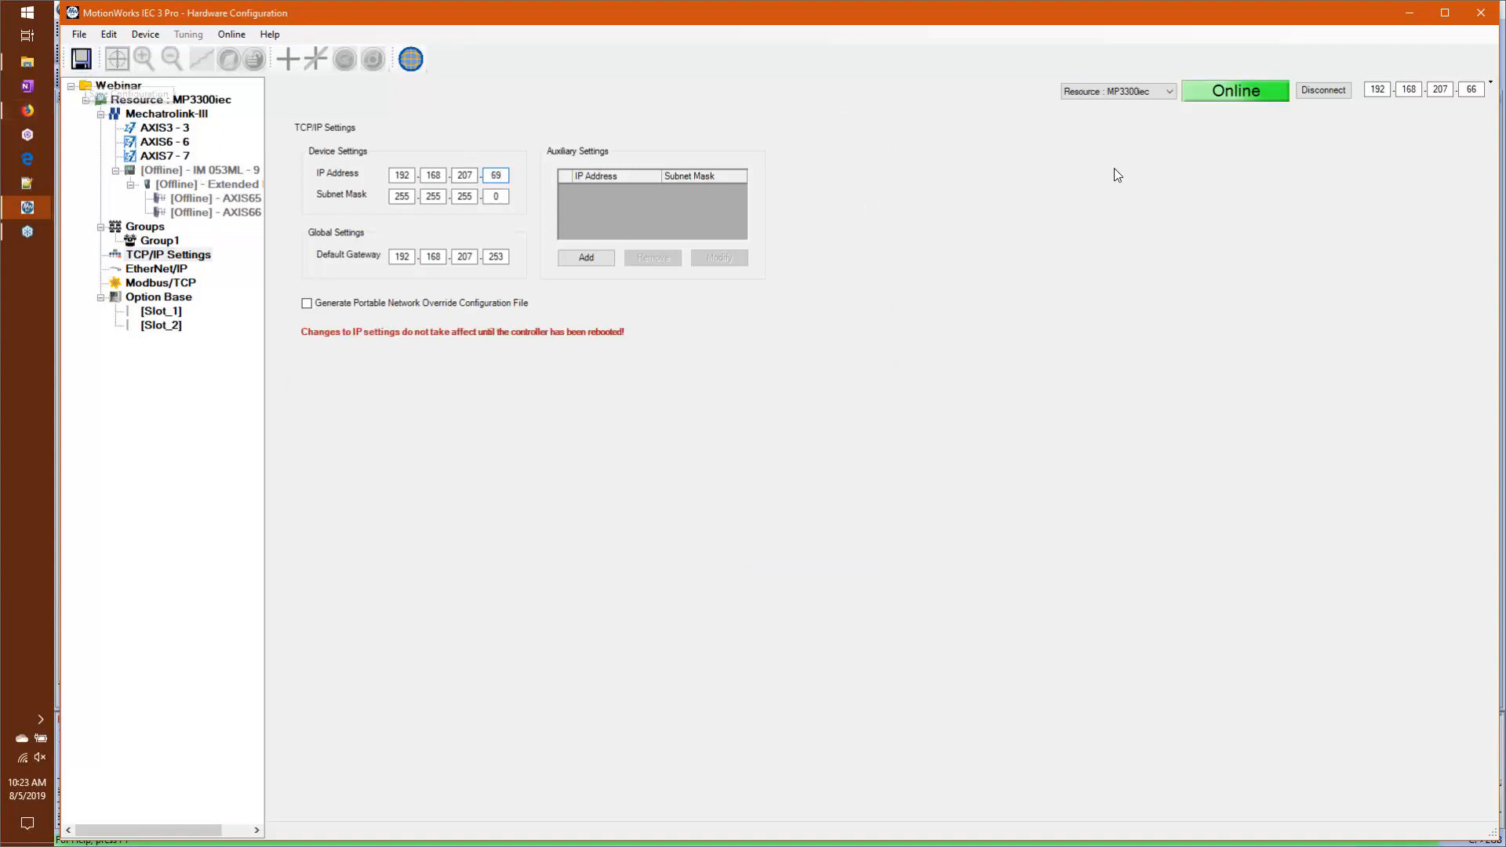
click(1324, 90)
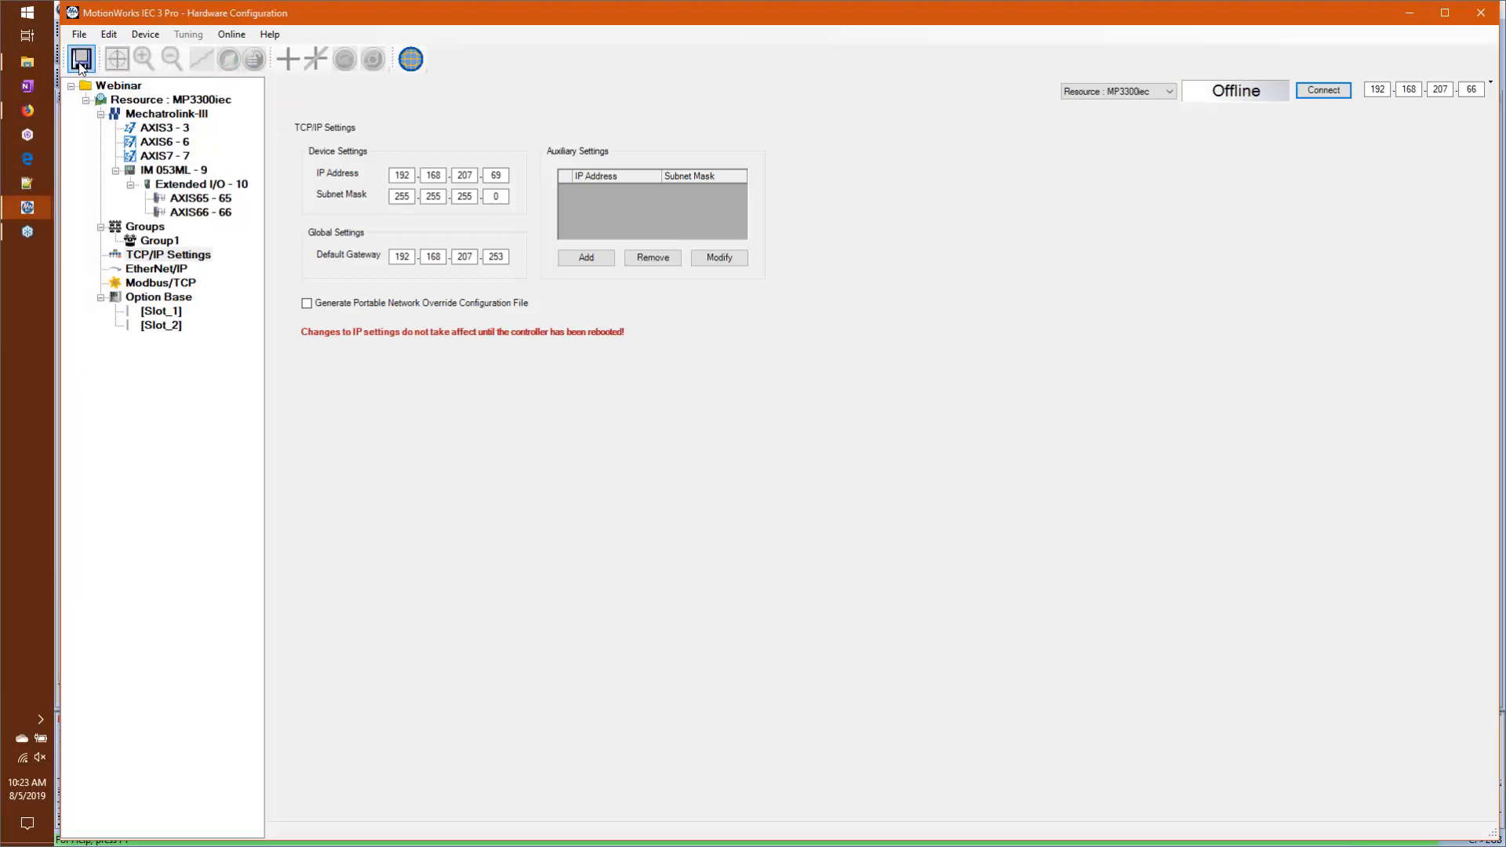
click(81, 67)
Step: Send the offline configuration to the controller with Query to Update IP Settings enabled, update the TCP/IP settings and decline the reboot
click(230, 35)
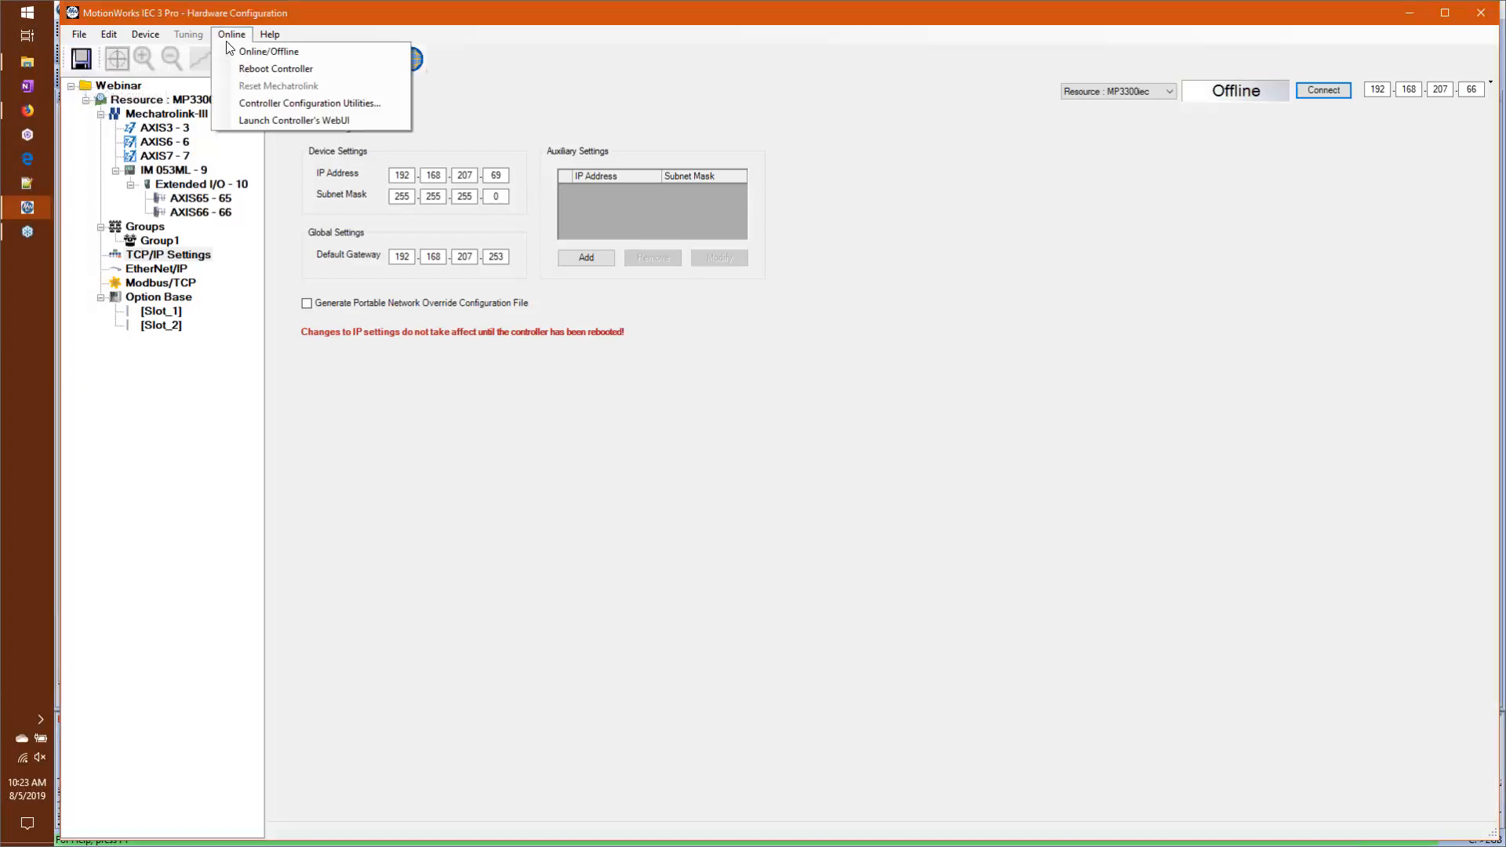
click(277, 103)
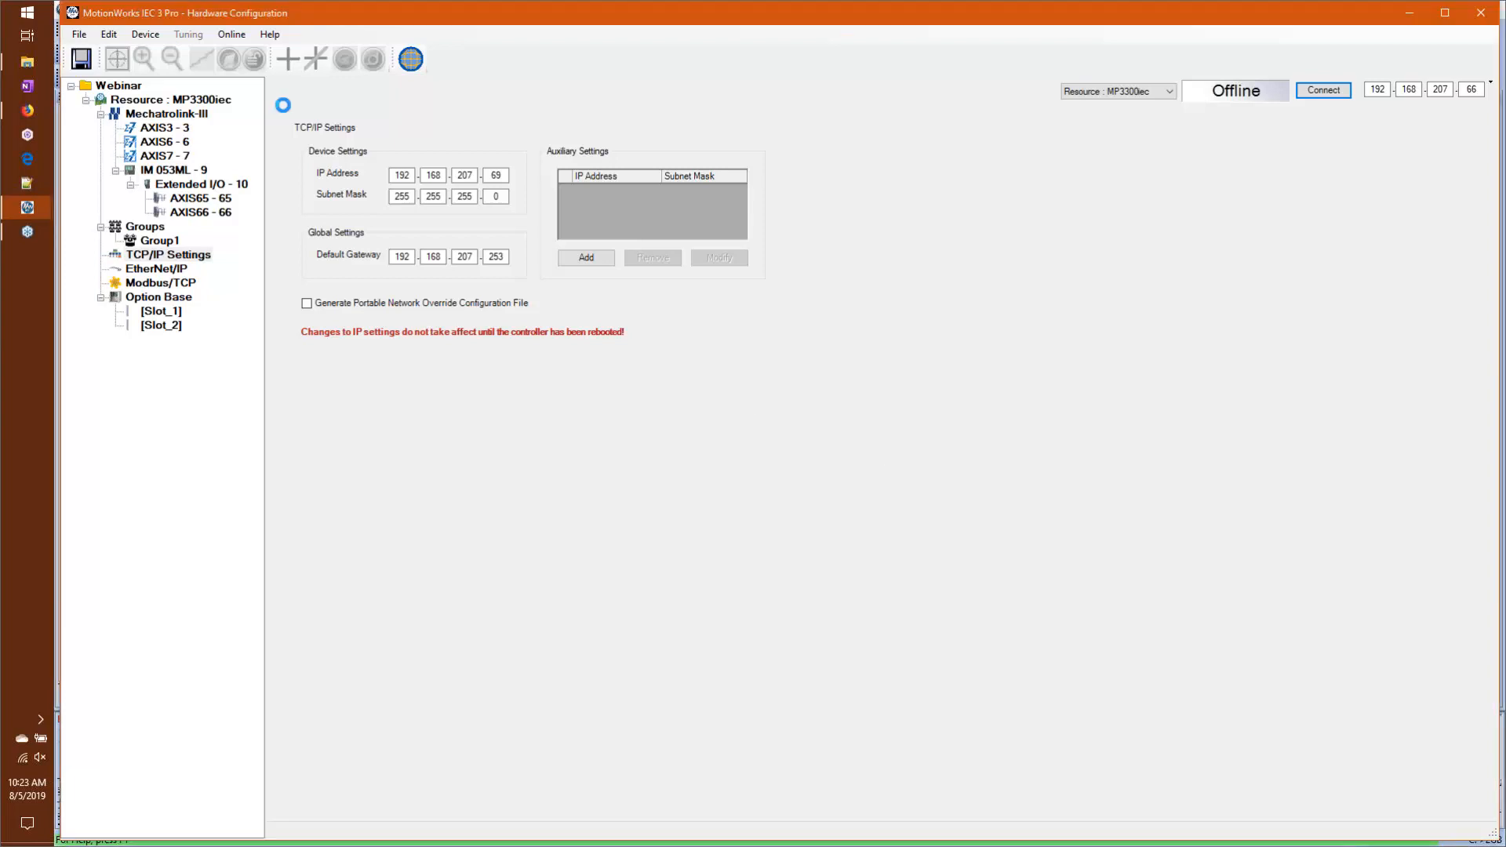
drag(760, 303, 475, 147)
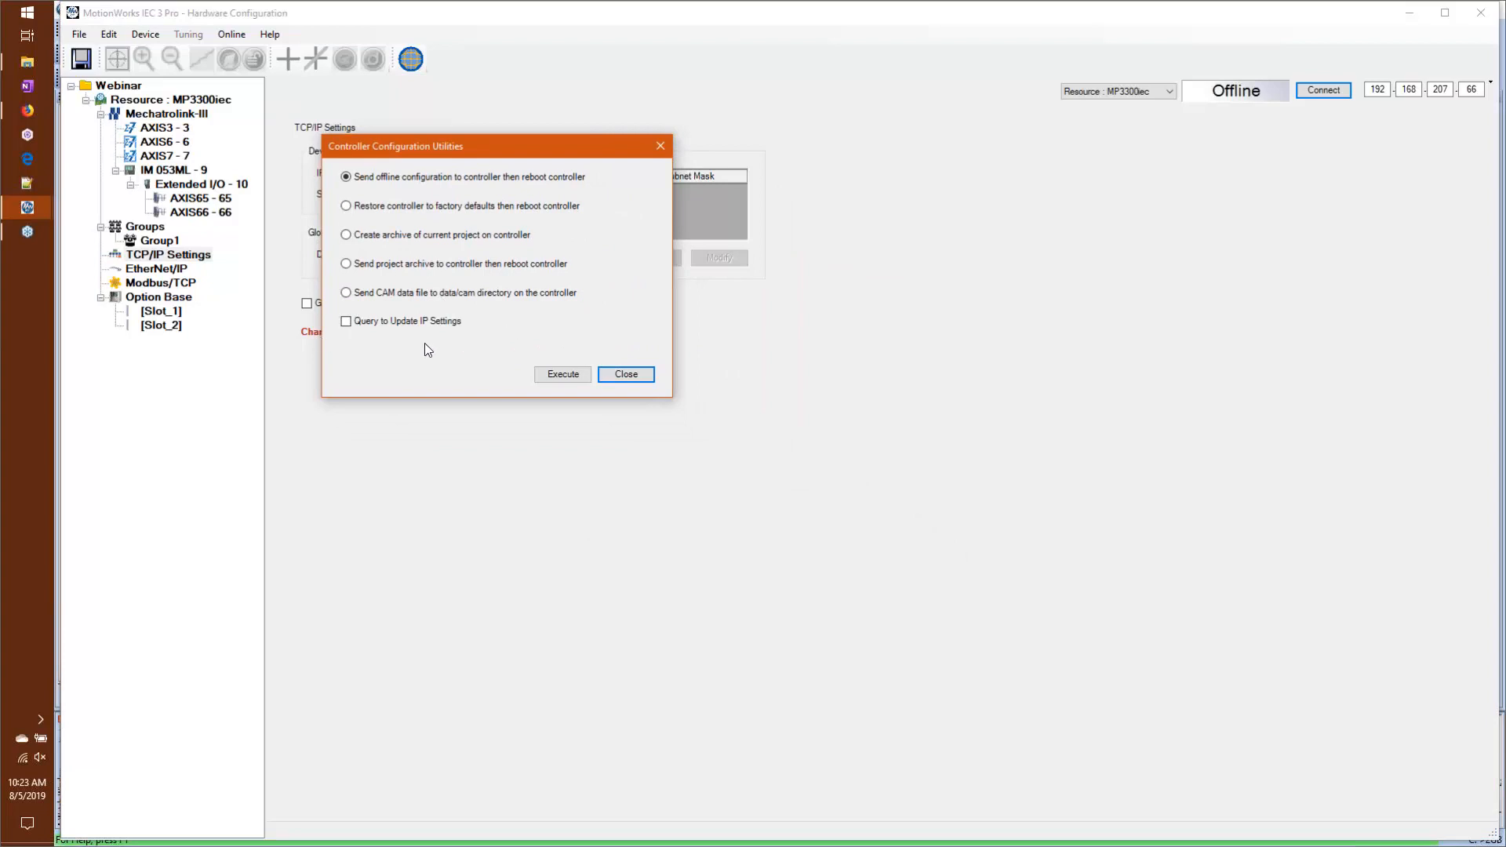
click(345, 323)
click(563, 375)
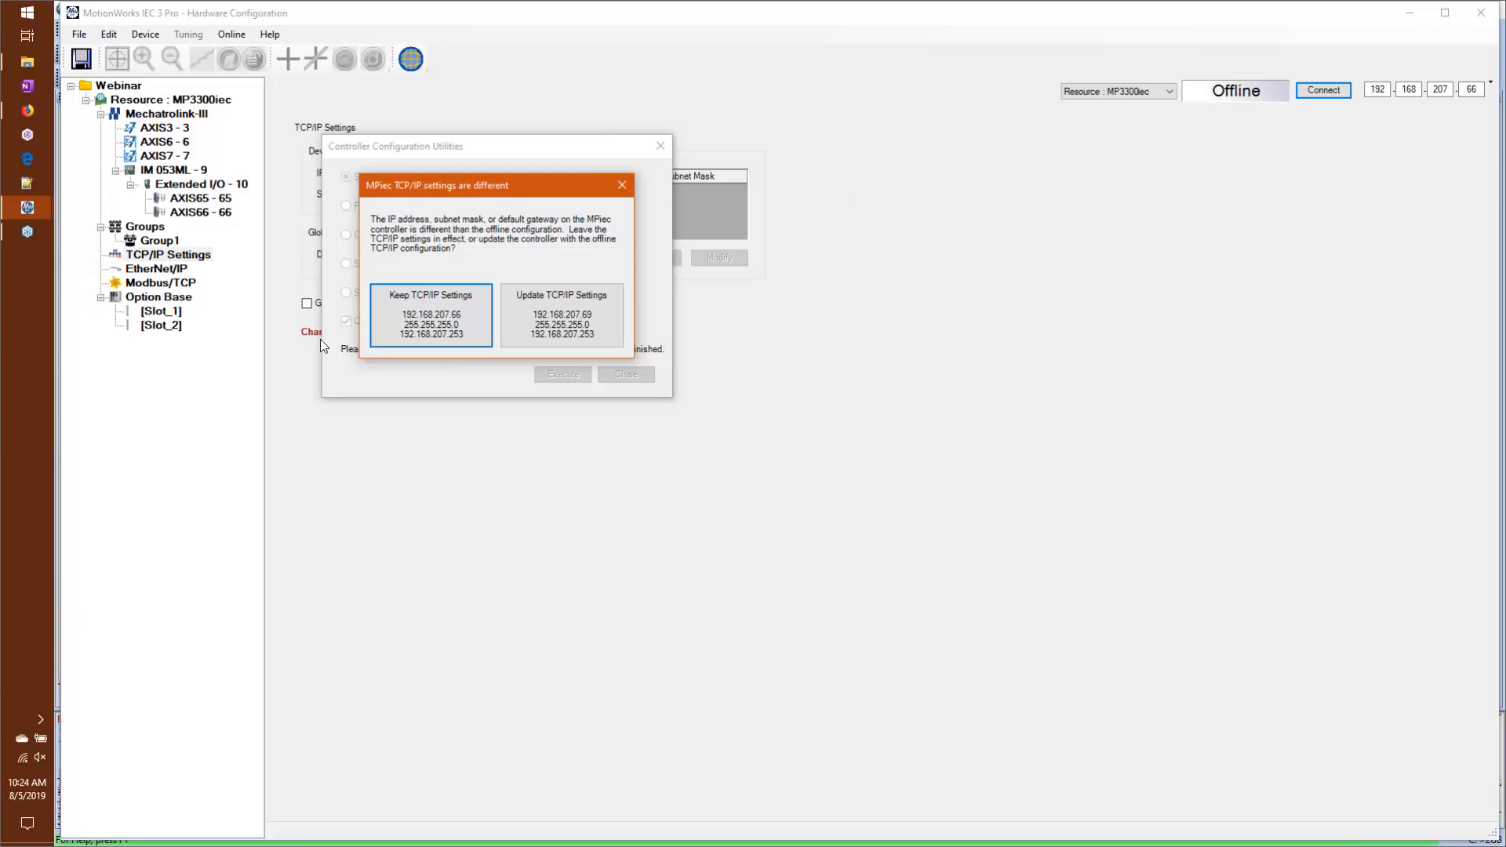
click(608, 329)
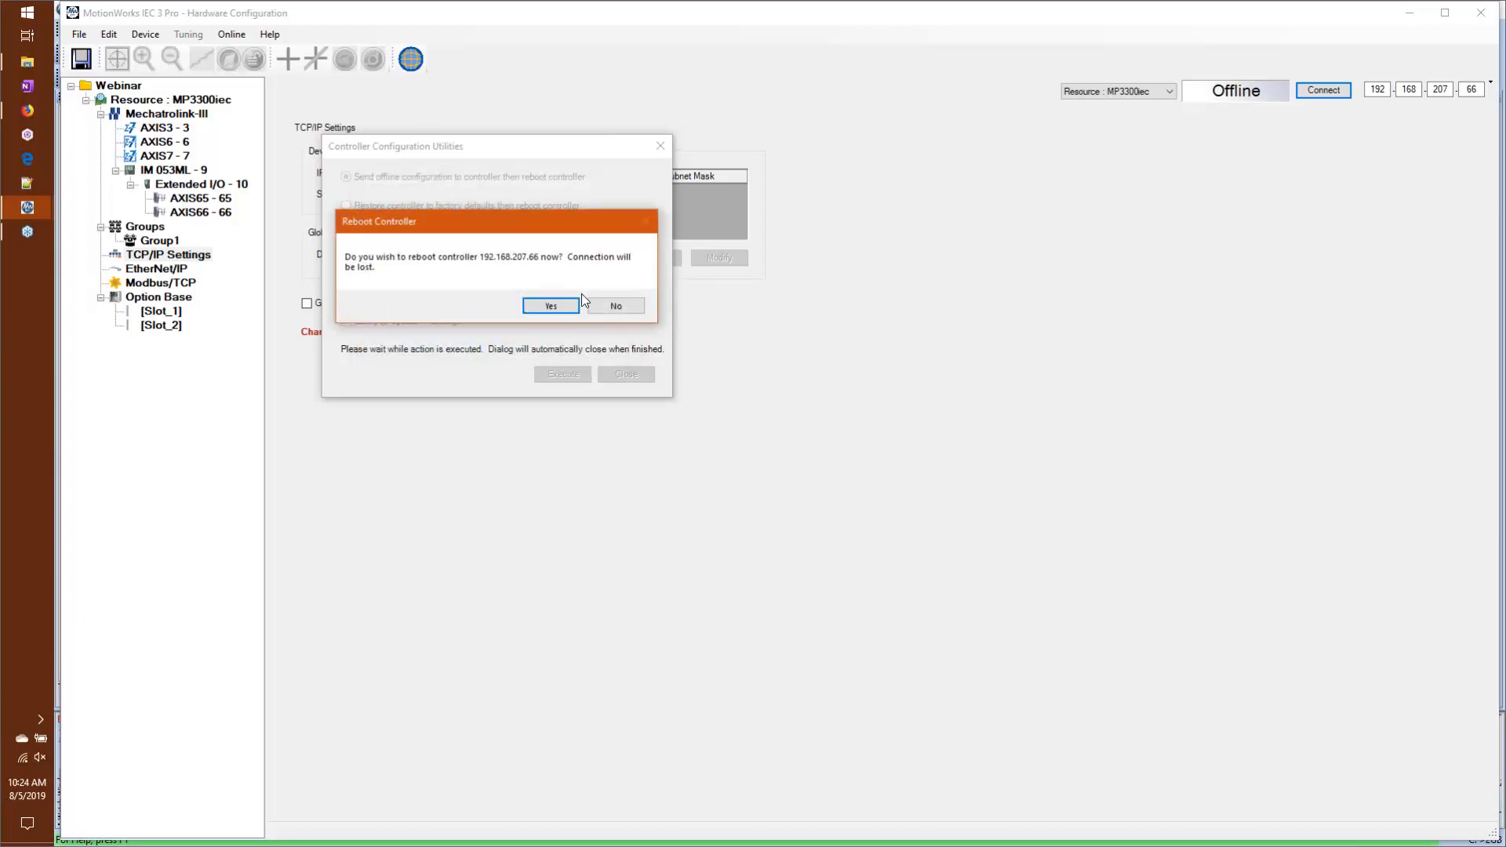
click(617, 306)
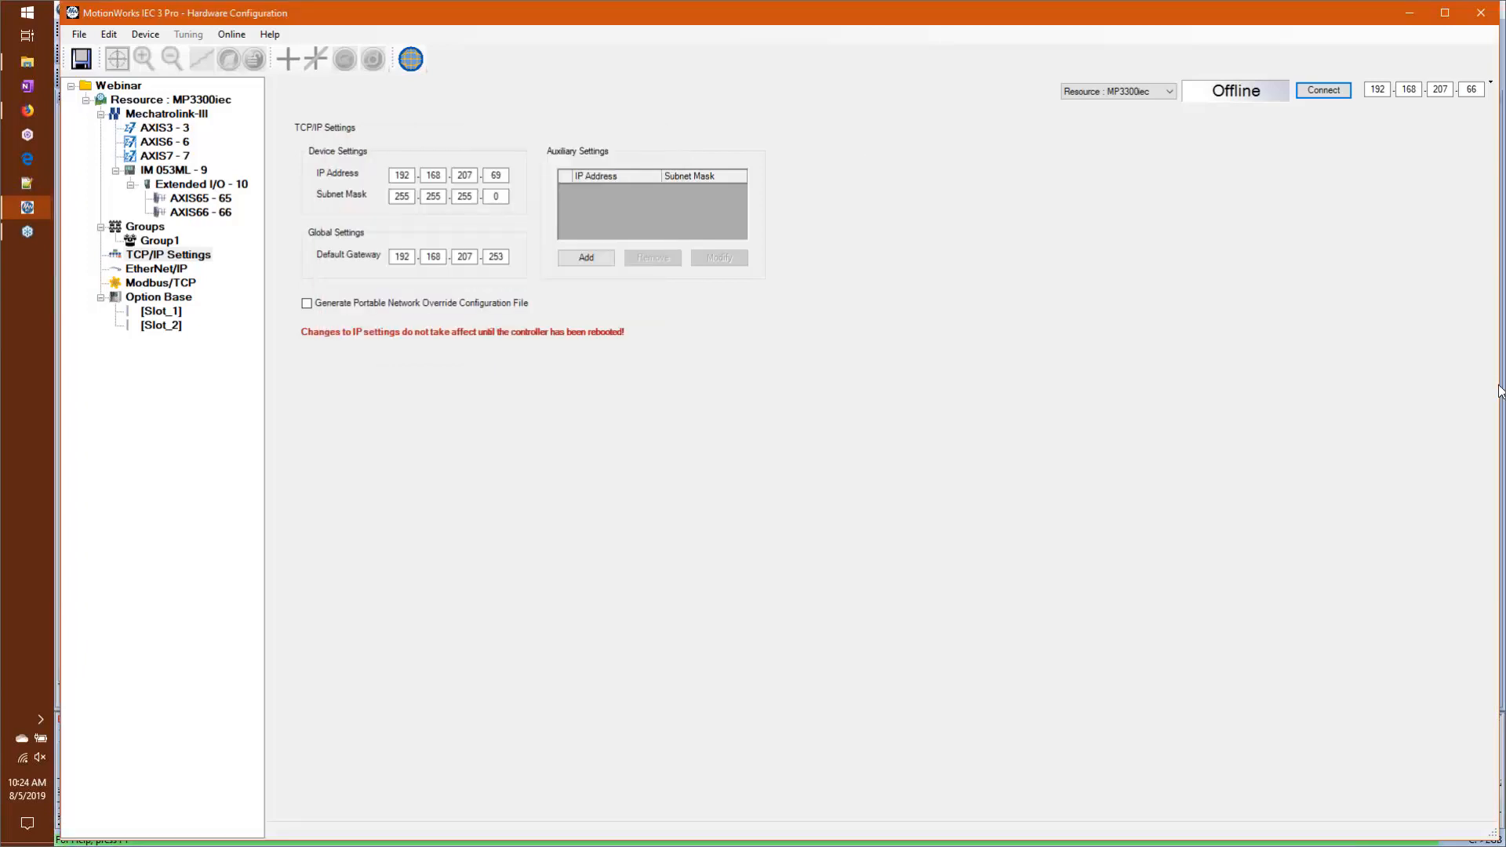
Step: Switch back to the Webinar project's global variables worksheet
mouse_move(4, 212)
click(33, 205)
click(128, 190)
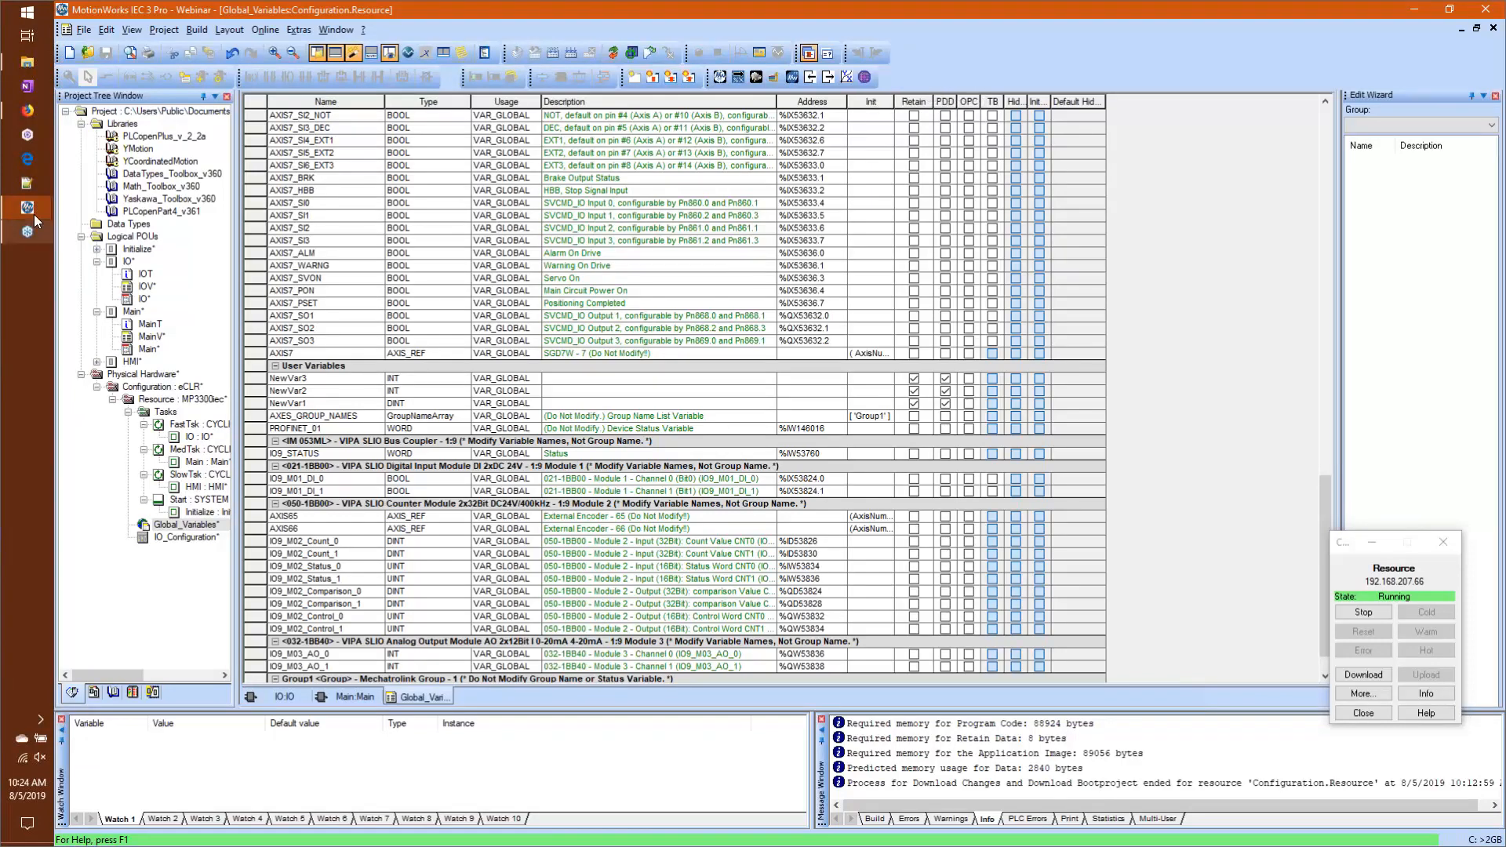
Step: Switch to the Hardware Configuration window and open the controller's web interface in the browser
mouse_move(36, 213)
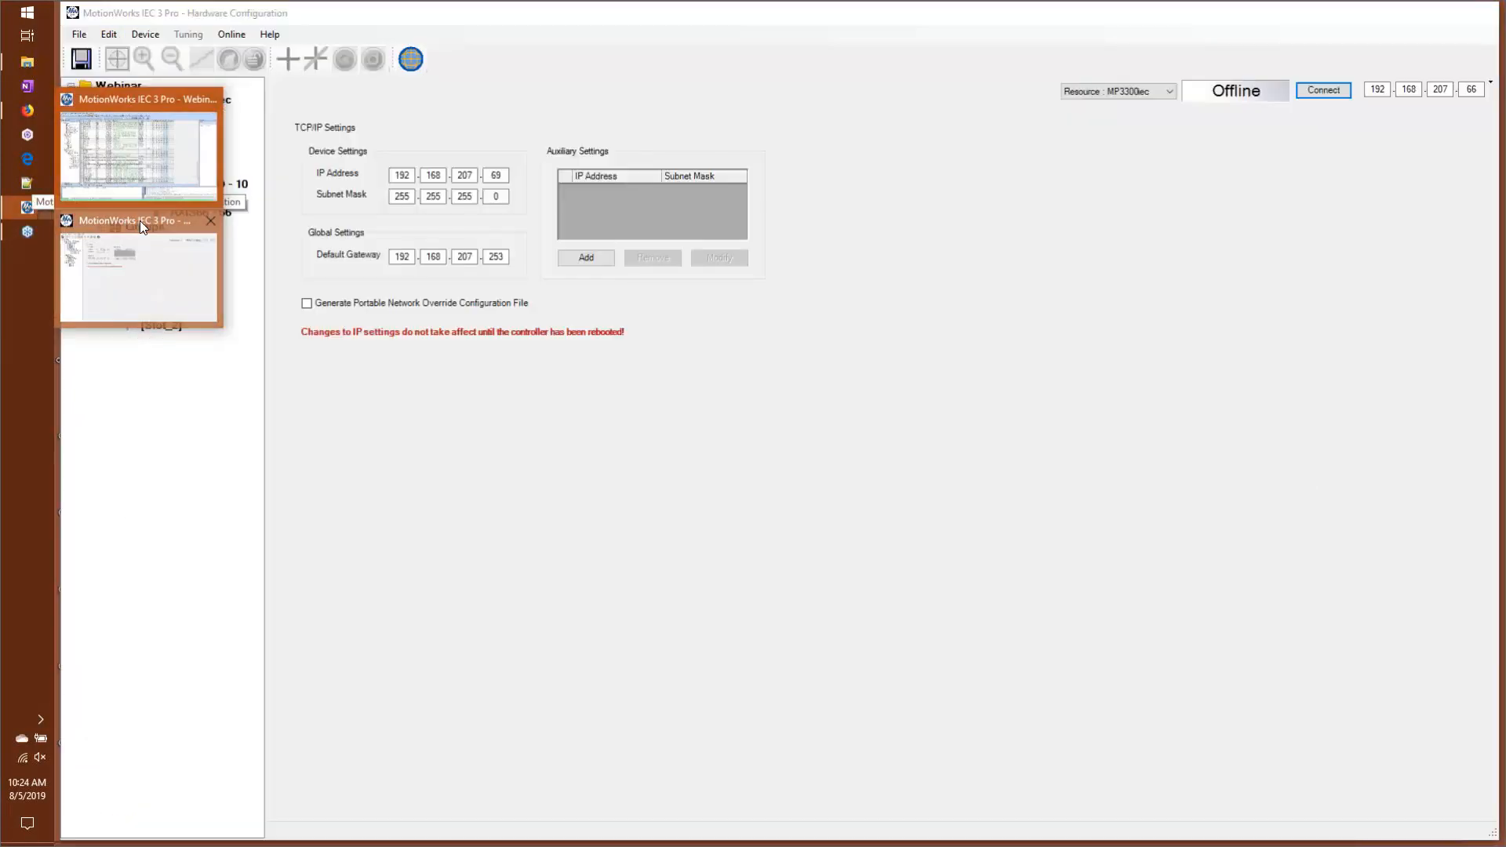
click(140, 223)
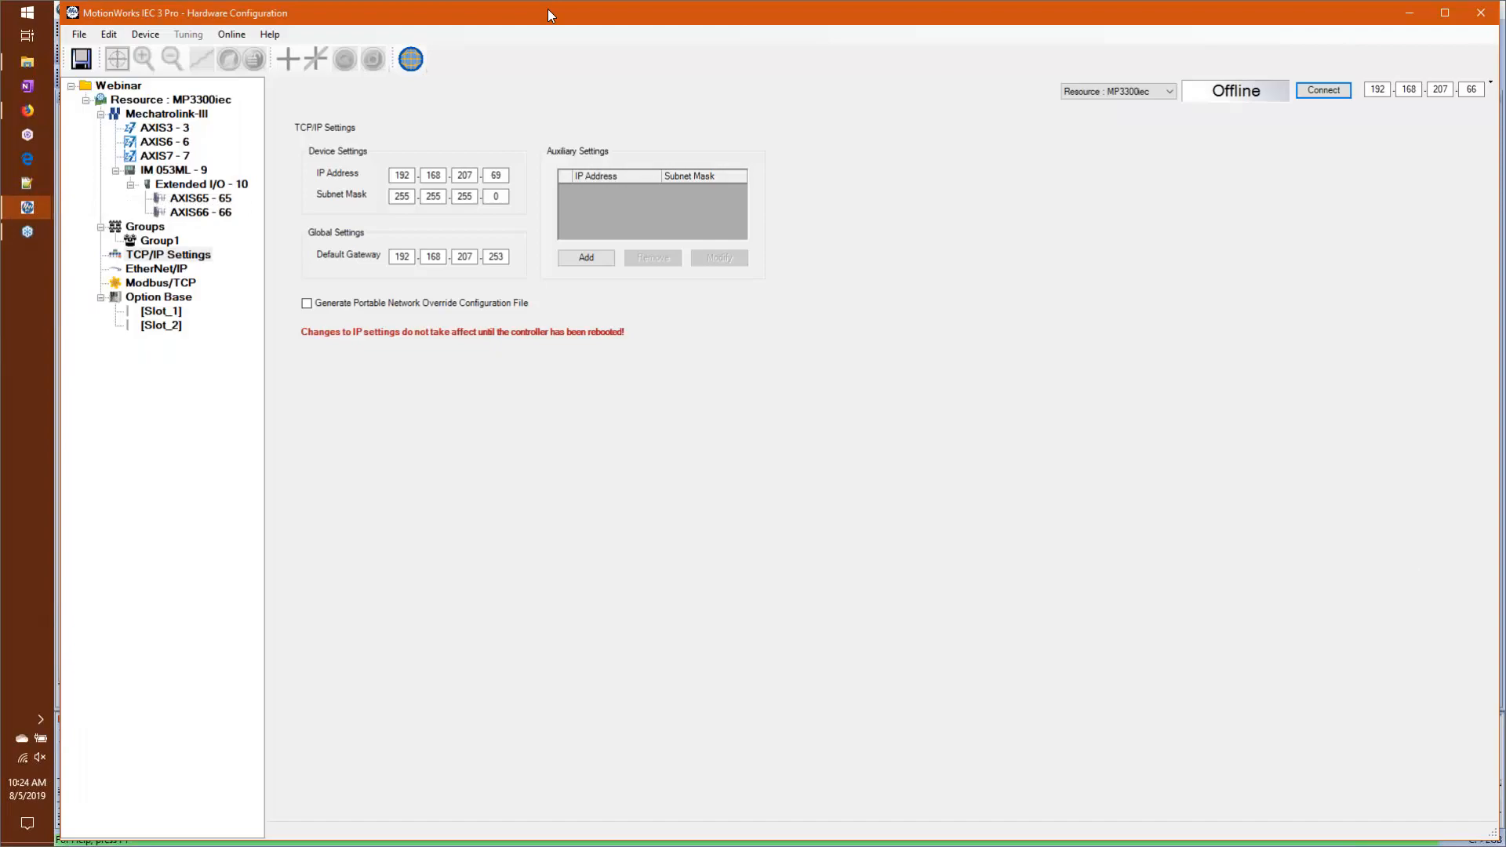
click(411, 59)
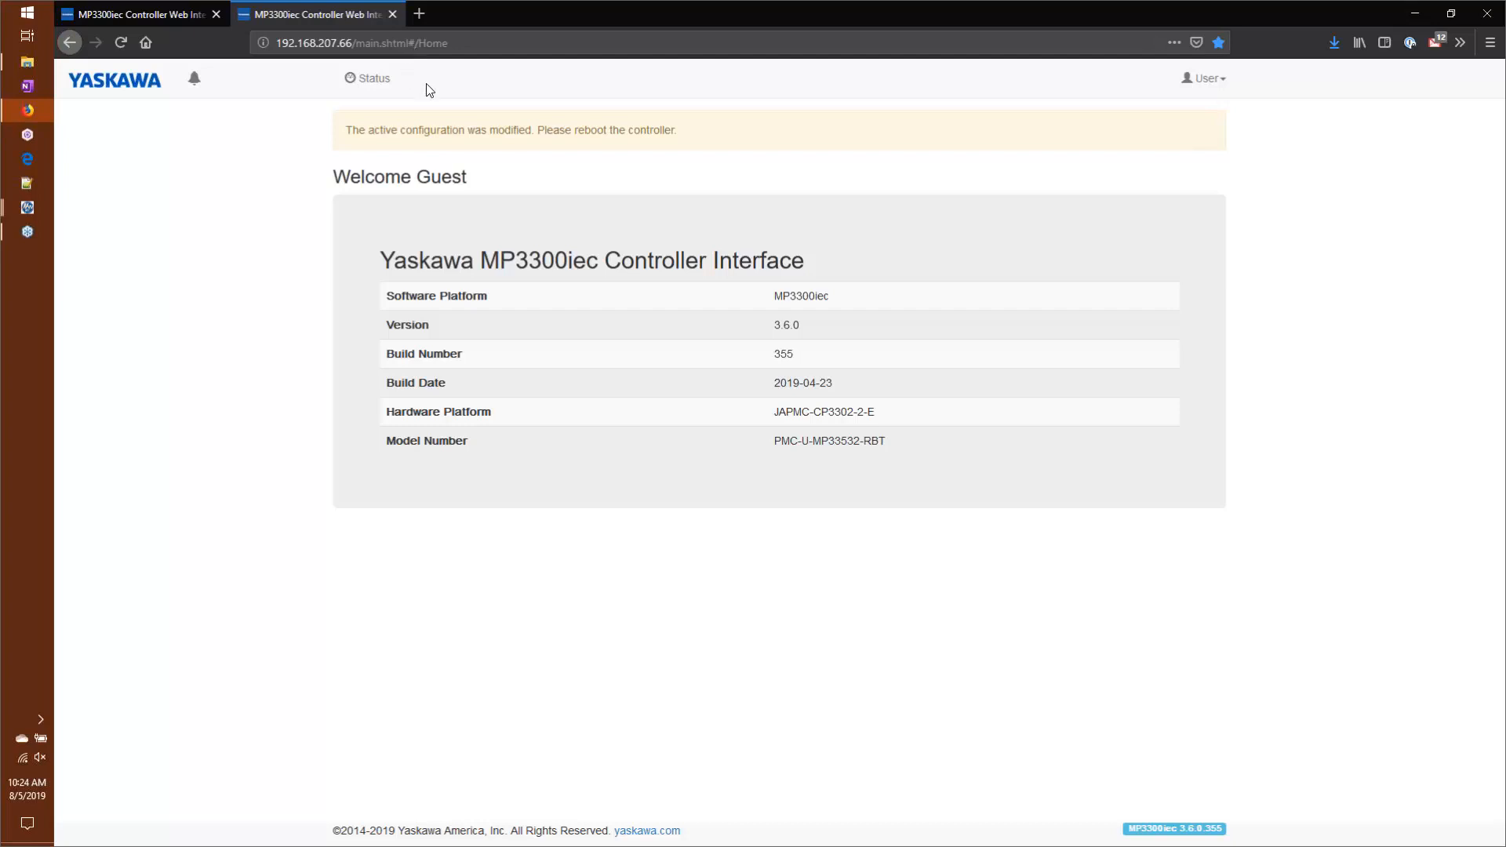
Step: Change the web interface language to Italian, Czech and Russian in turn, and return it to English
click(1215, 79)
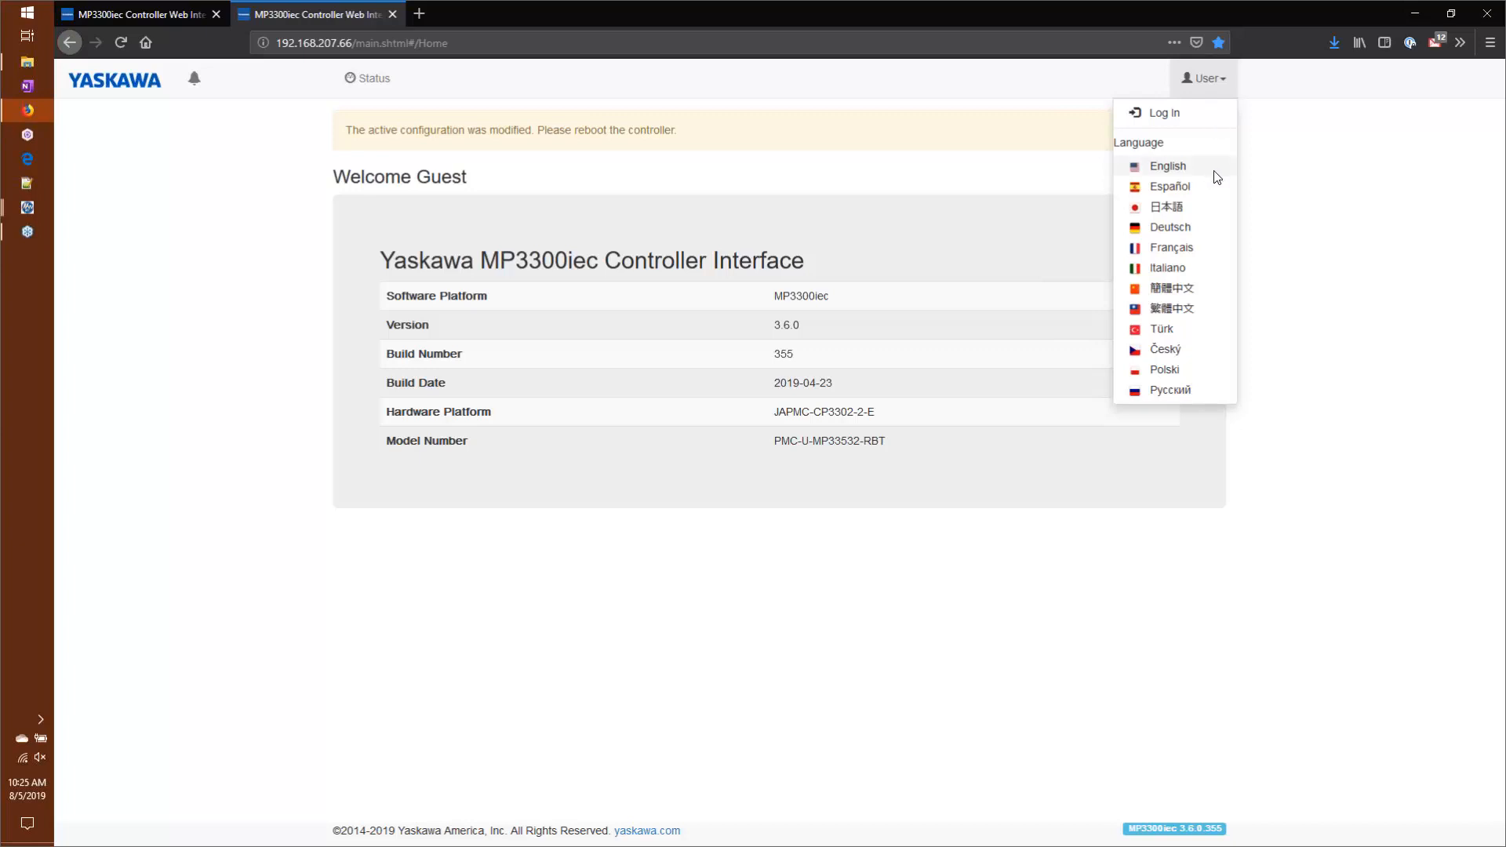
click(1182, 268)
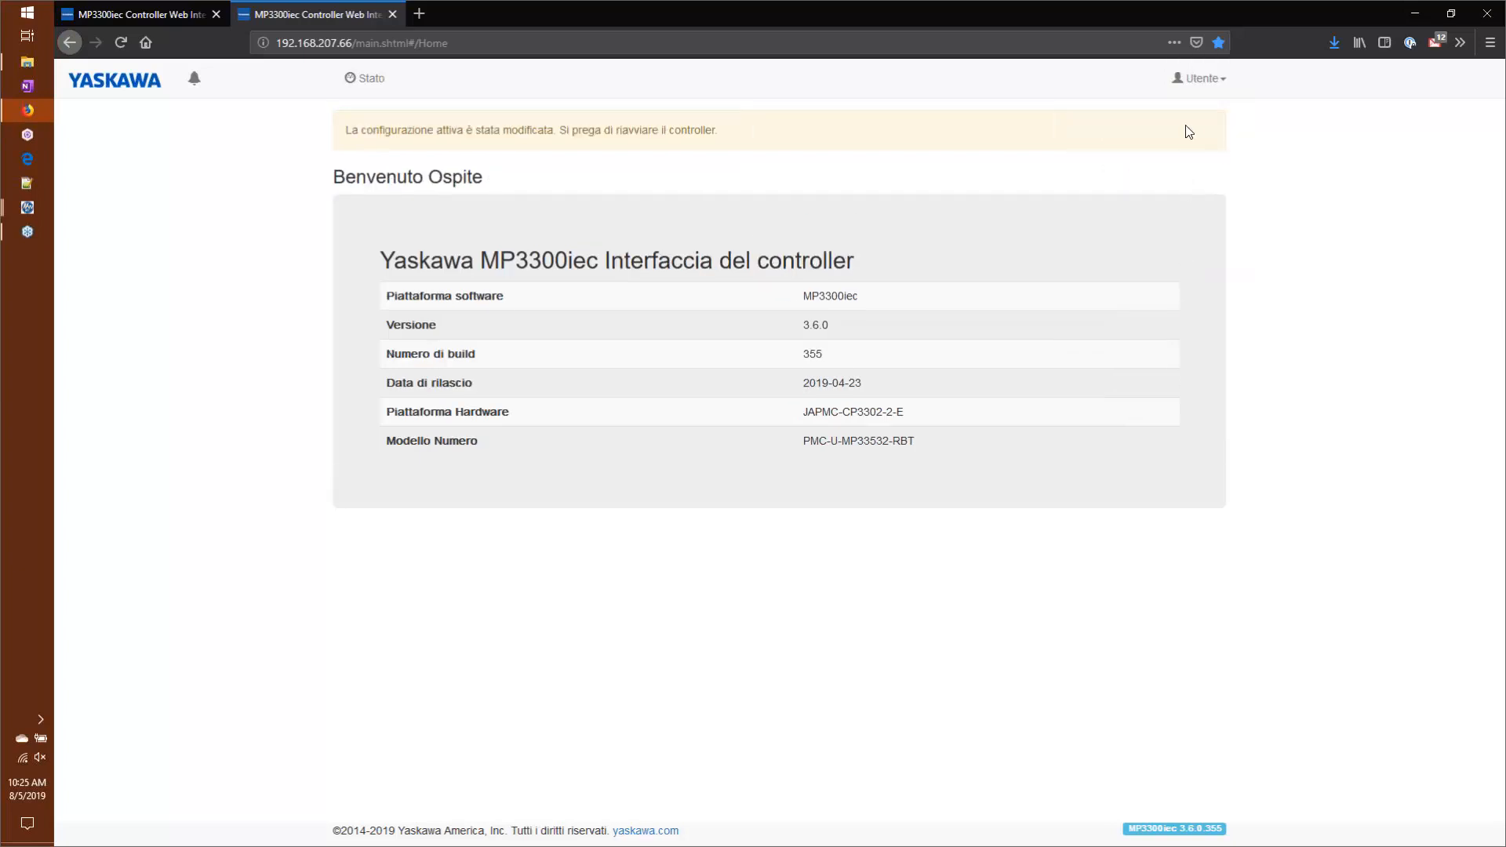
click(1184, 76)
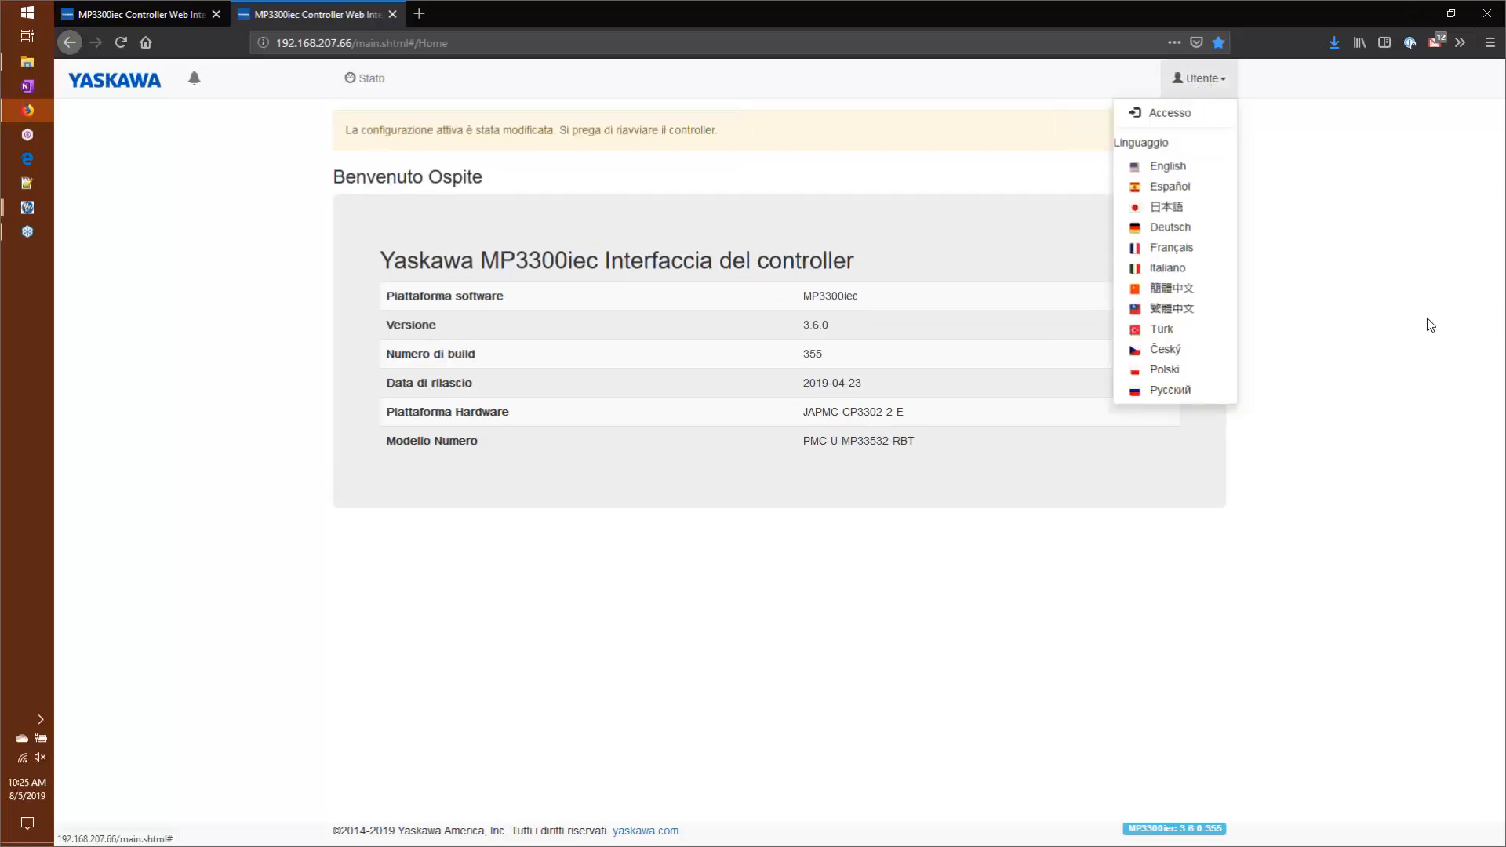
click(1189, 349)
click(1192, 80)
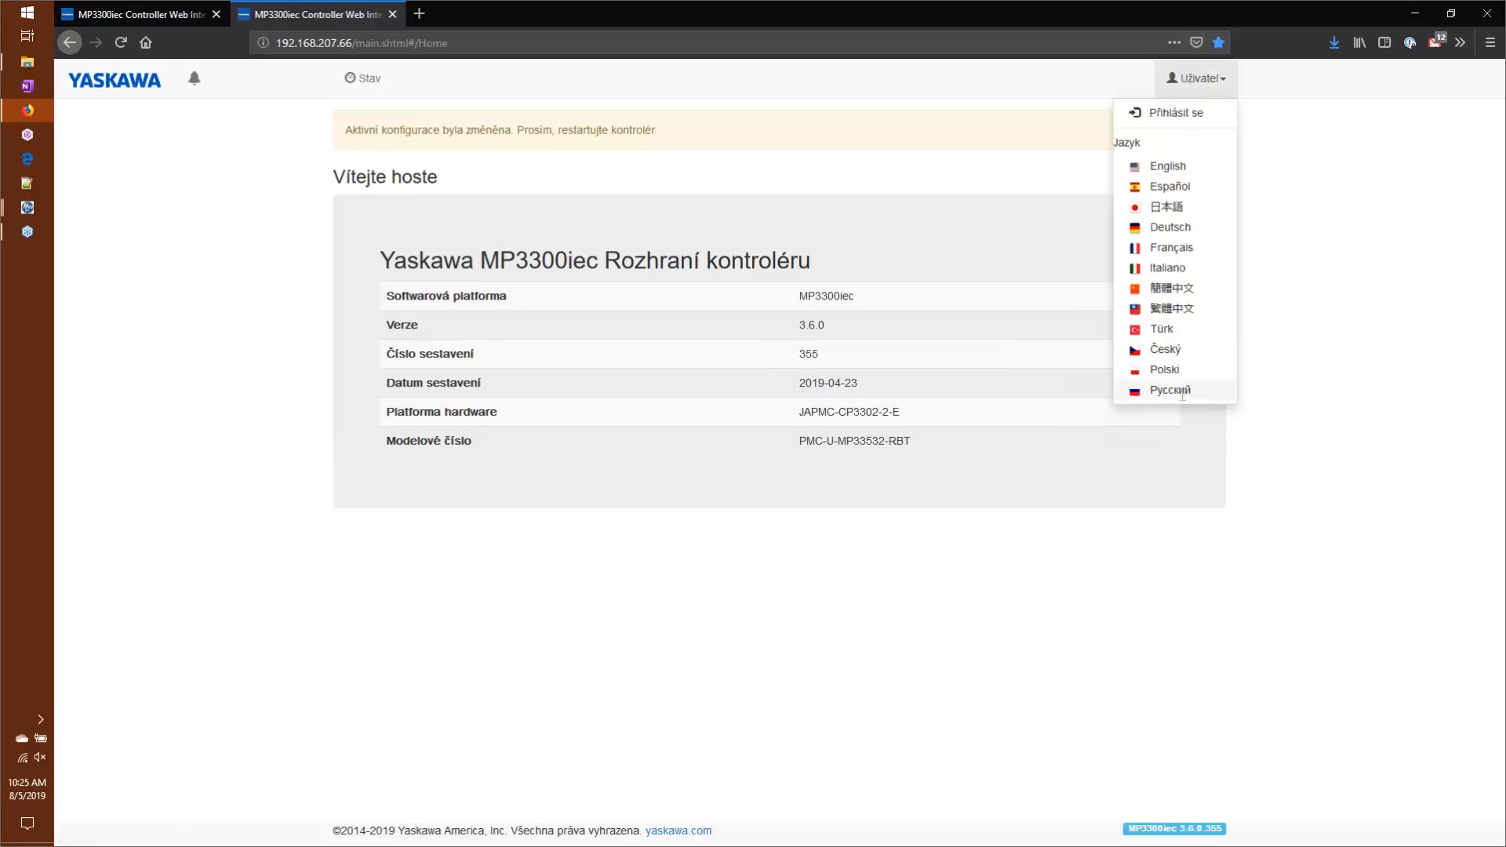
click(1178, 398)
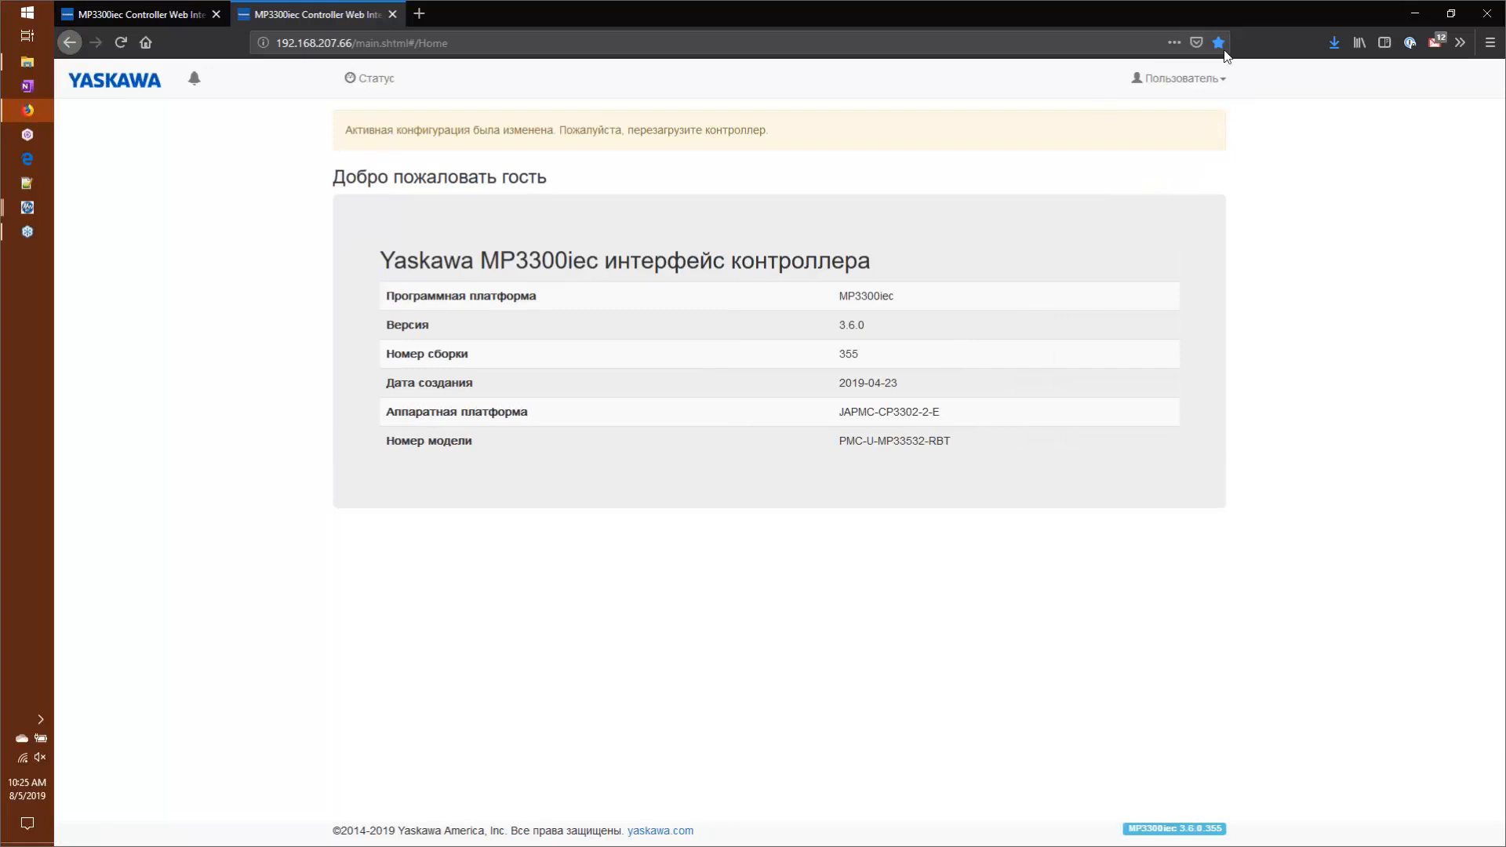
click(1169, 78)
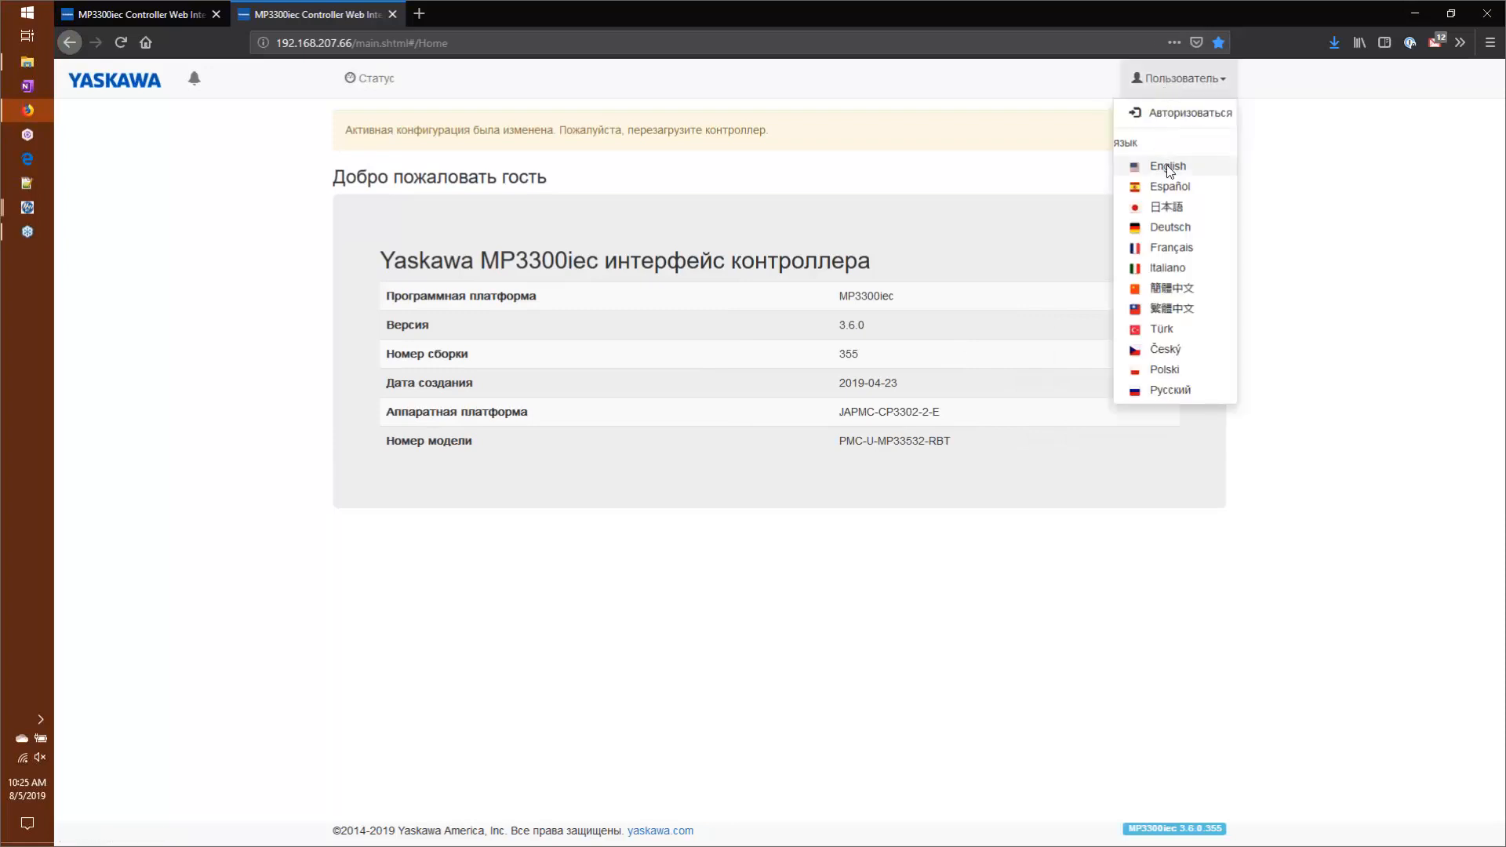
click(1169, 166)
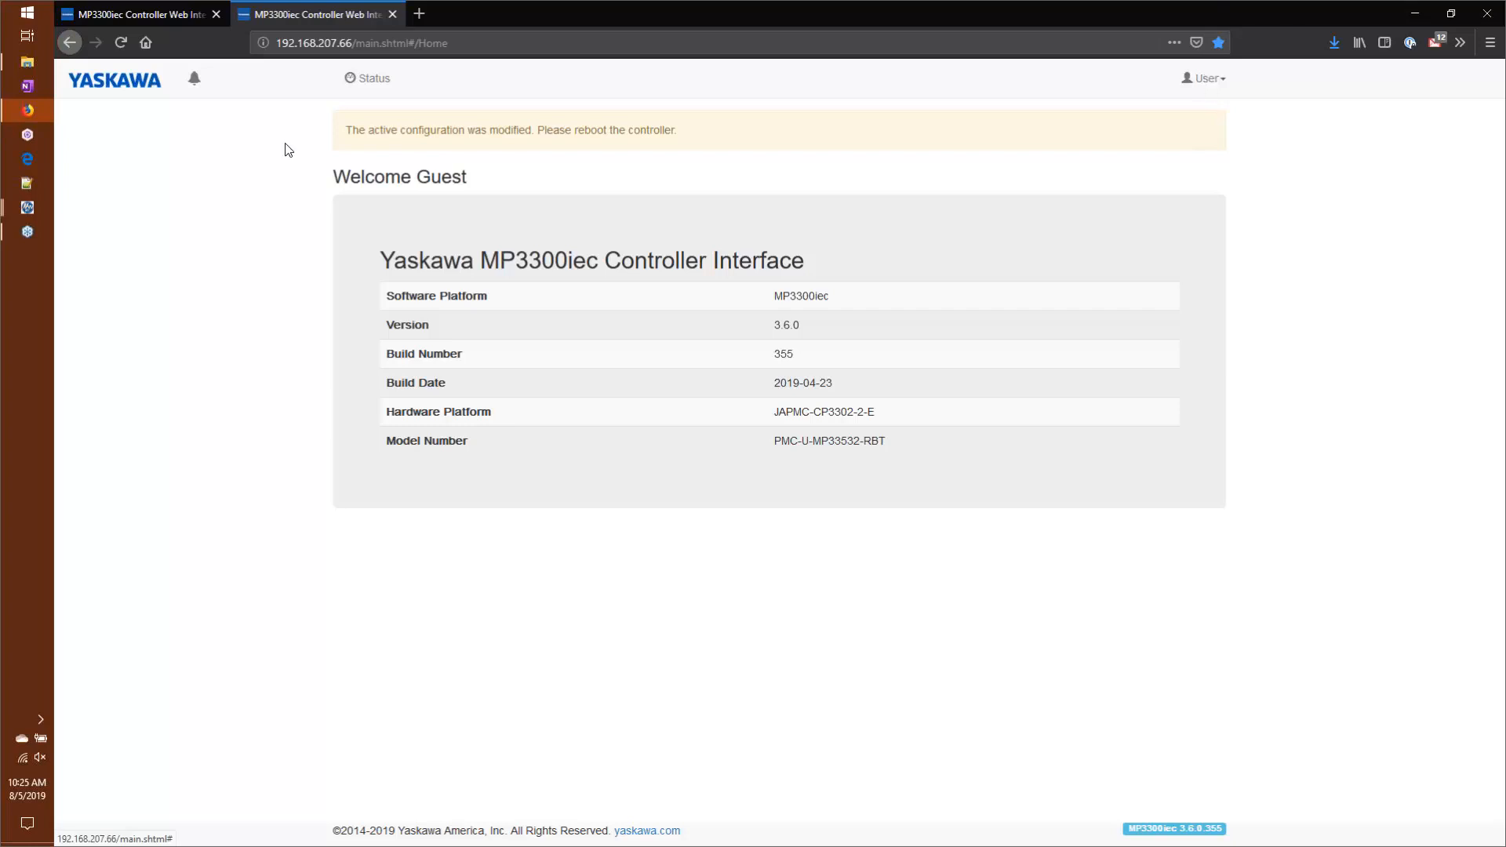
Step: View the PLC global variables on the controller's Status page
click(365, 86)
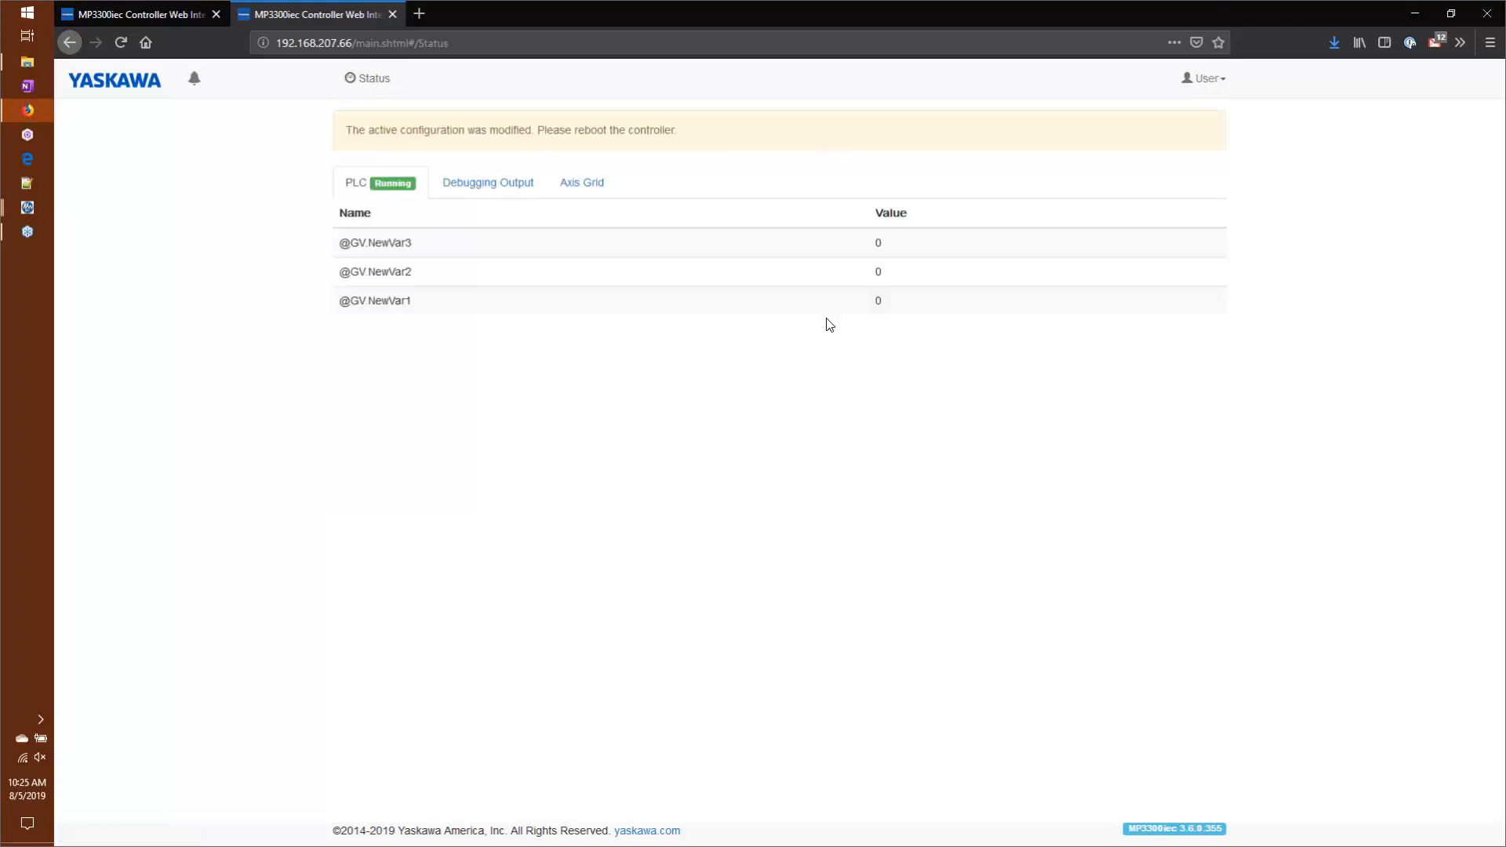
click(386, 185)
Step: Log in to the controller's web interface as Admin with the prefilled credentials
click(1198, 85)
click(1199, 86)
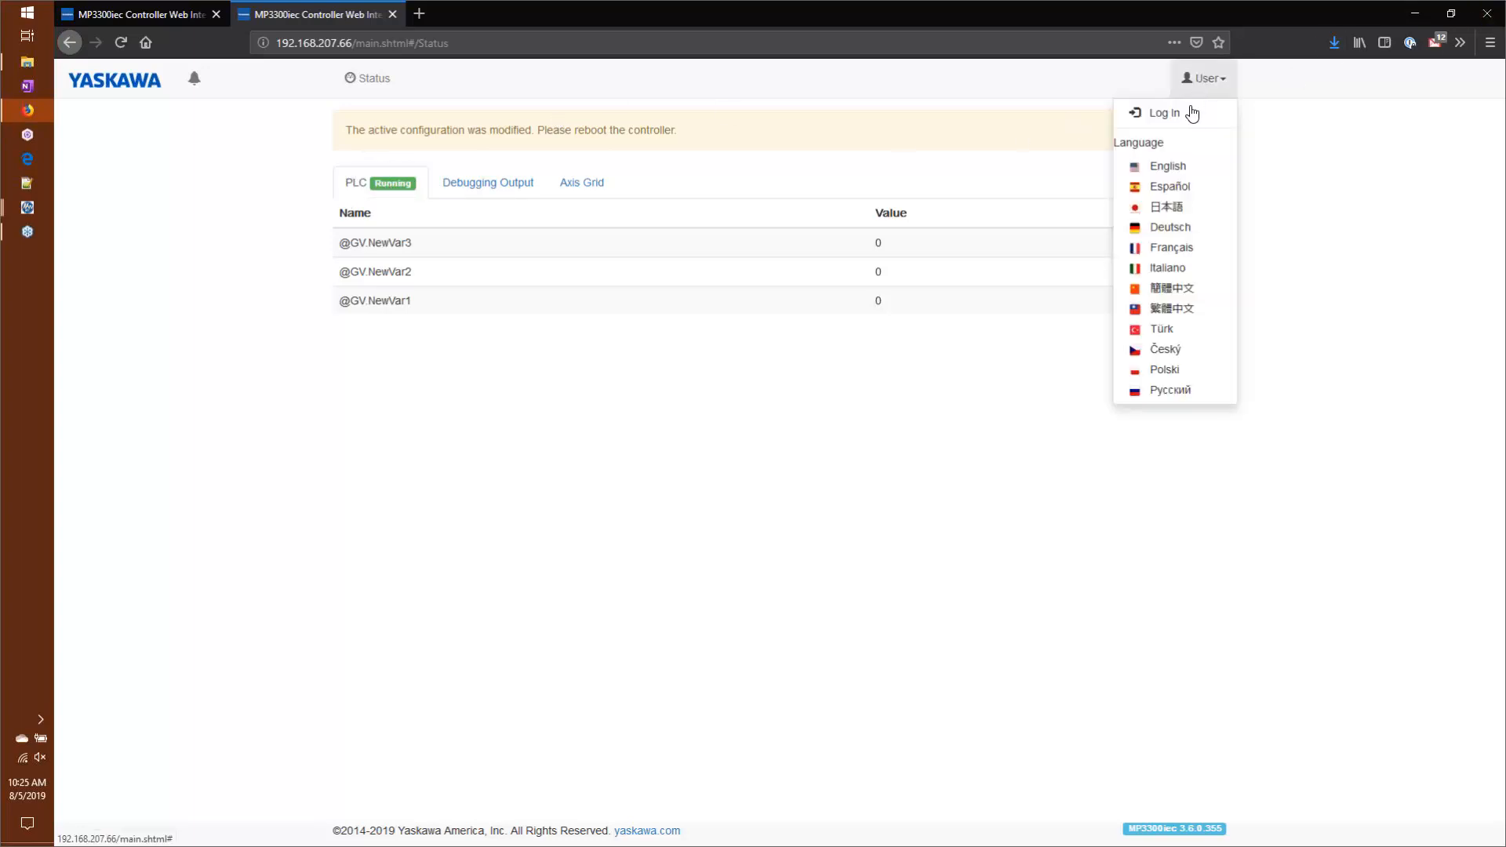
click(1191, 114)
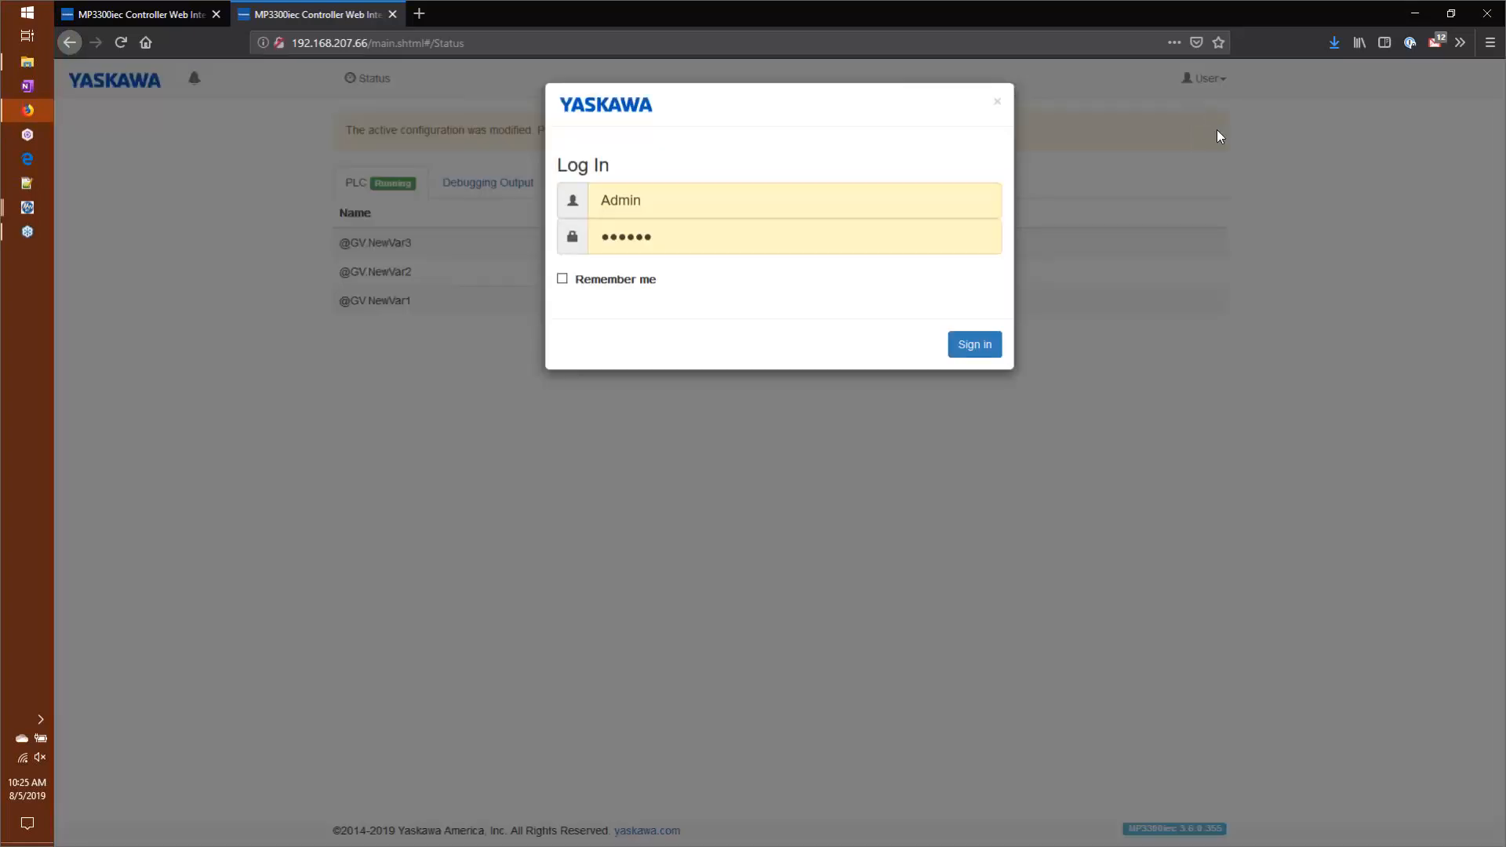
click(981, 346)
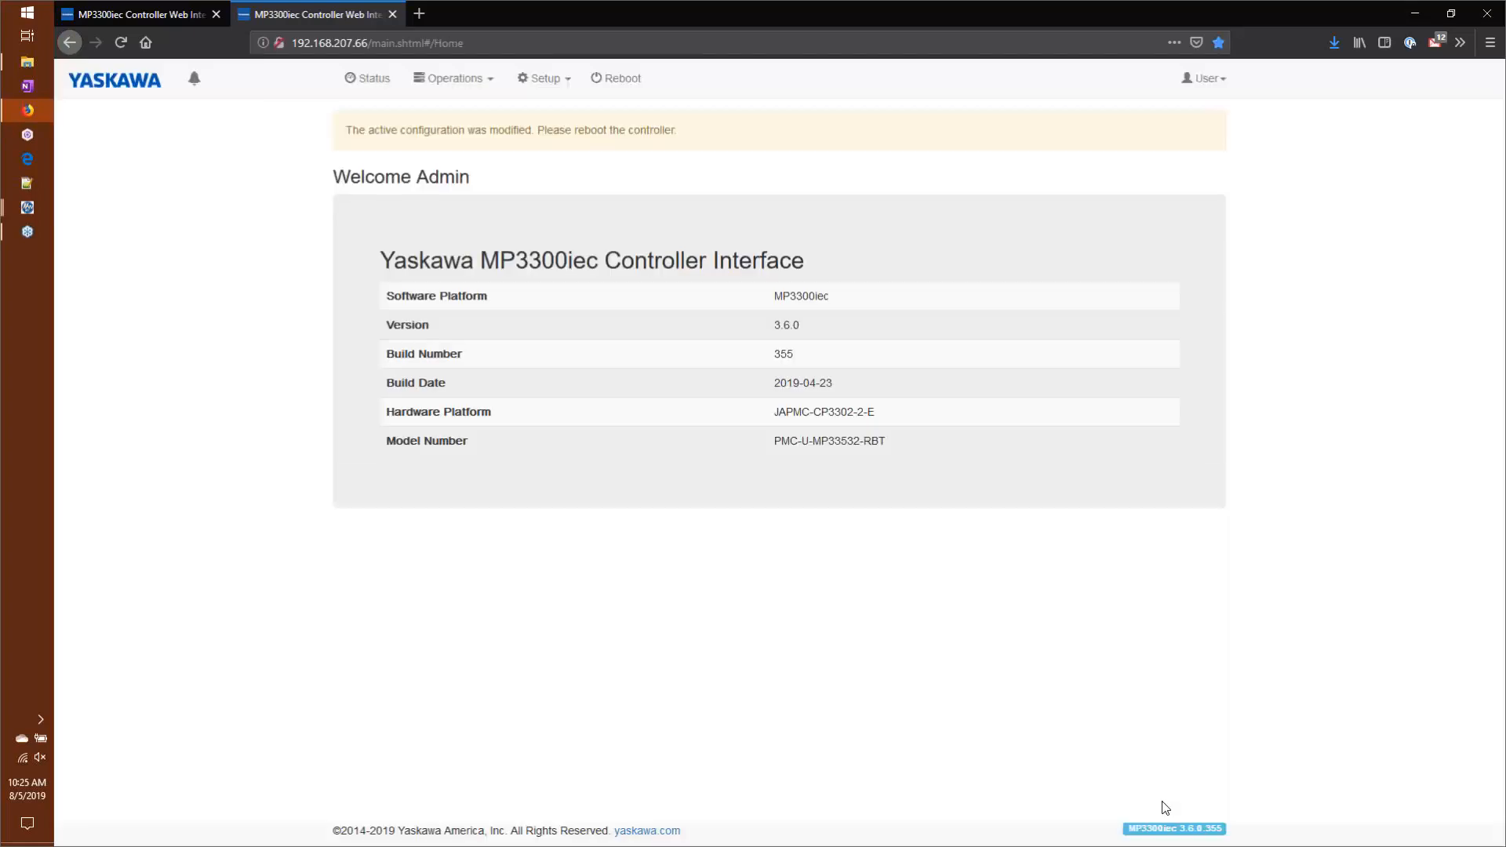
Step: Stop the PLC through the web interface and restart it with the Warm option
click(447, 91)
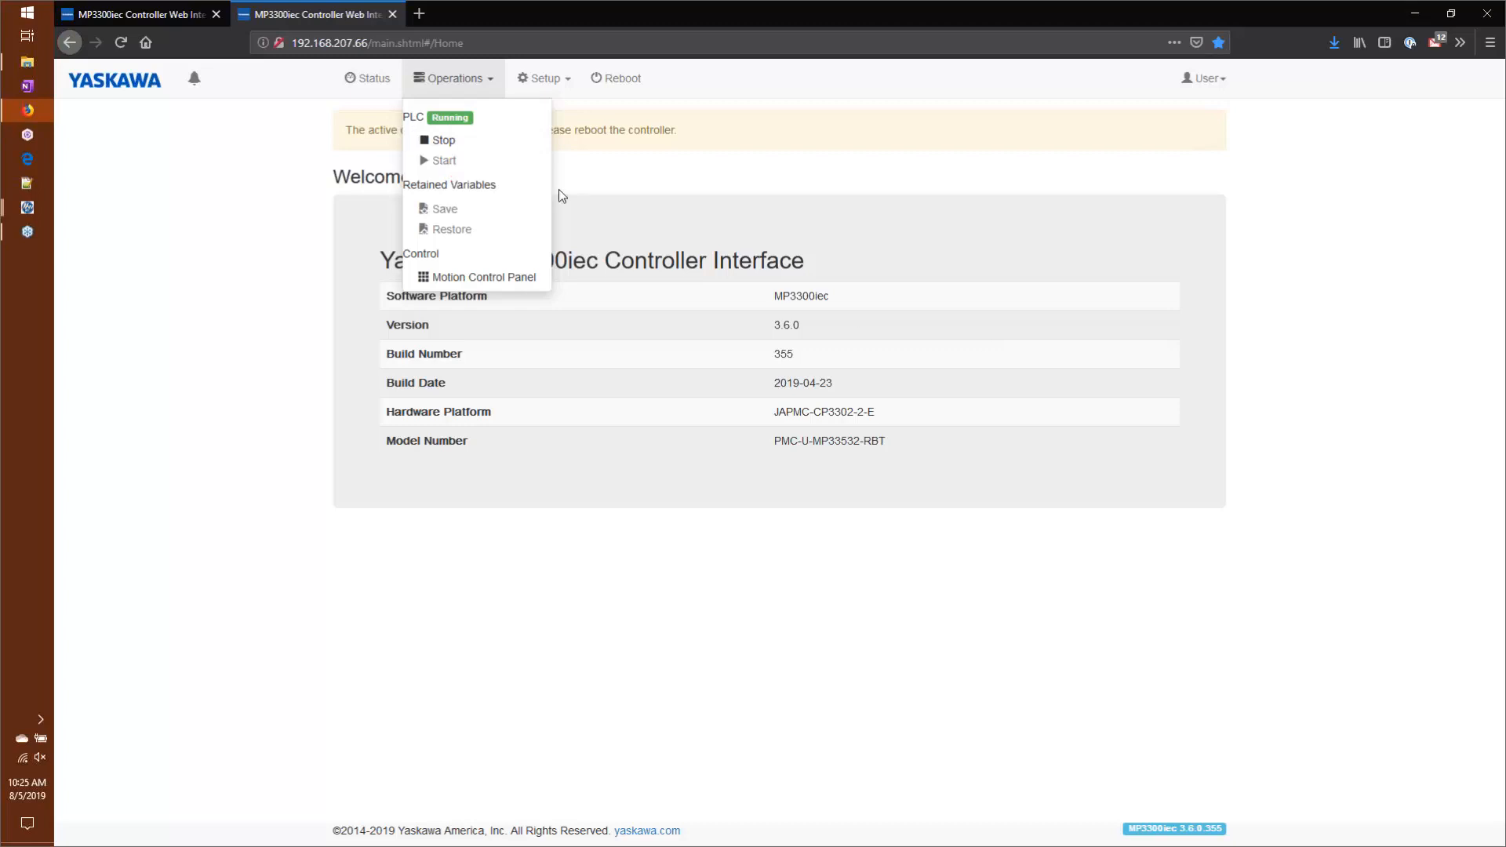
click(480, 141)
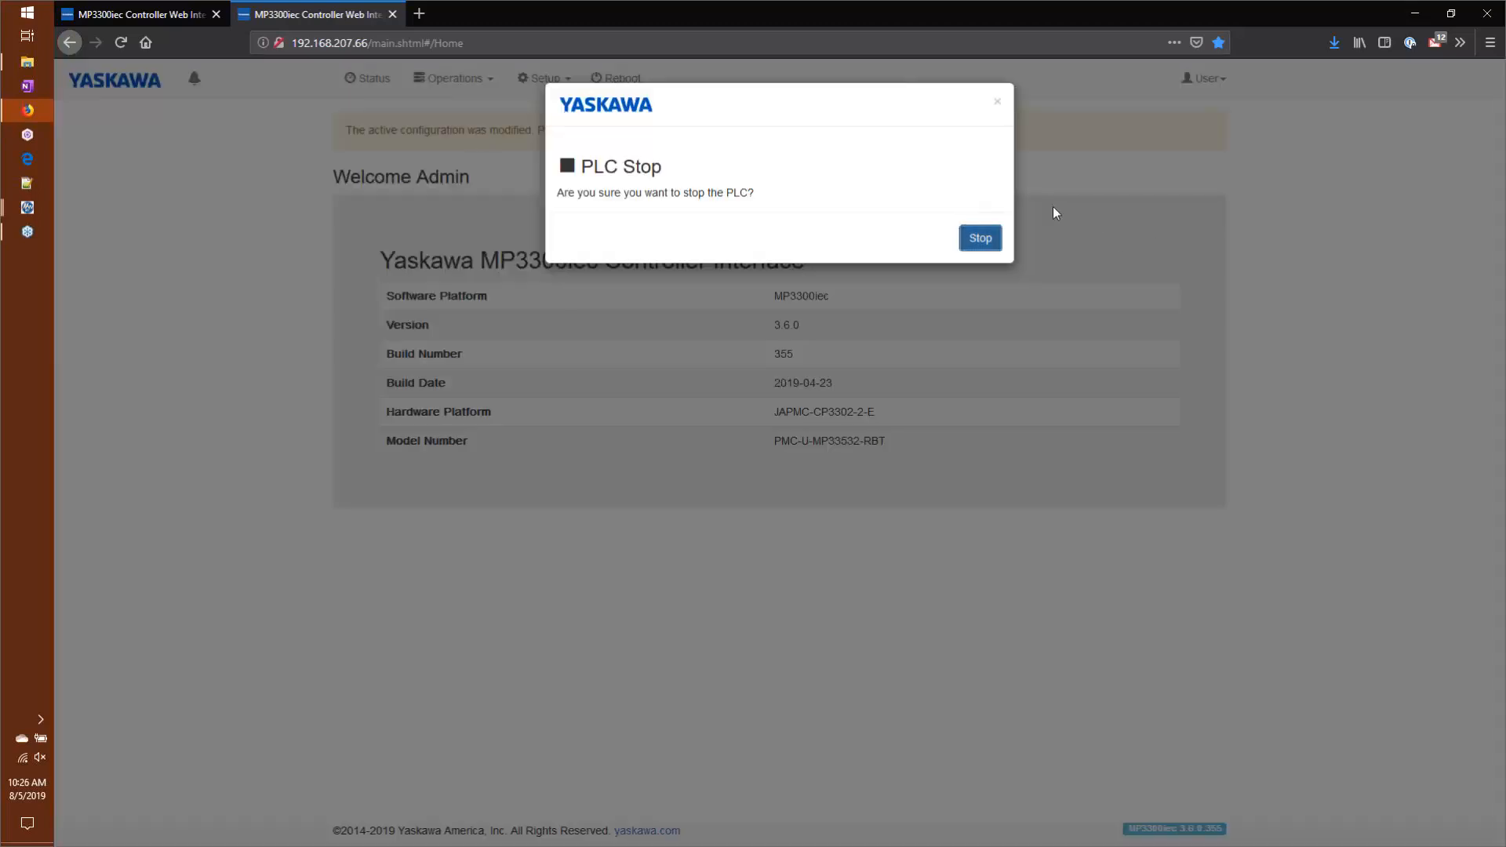
click(995, 239)
click(454, 78)
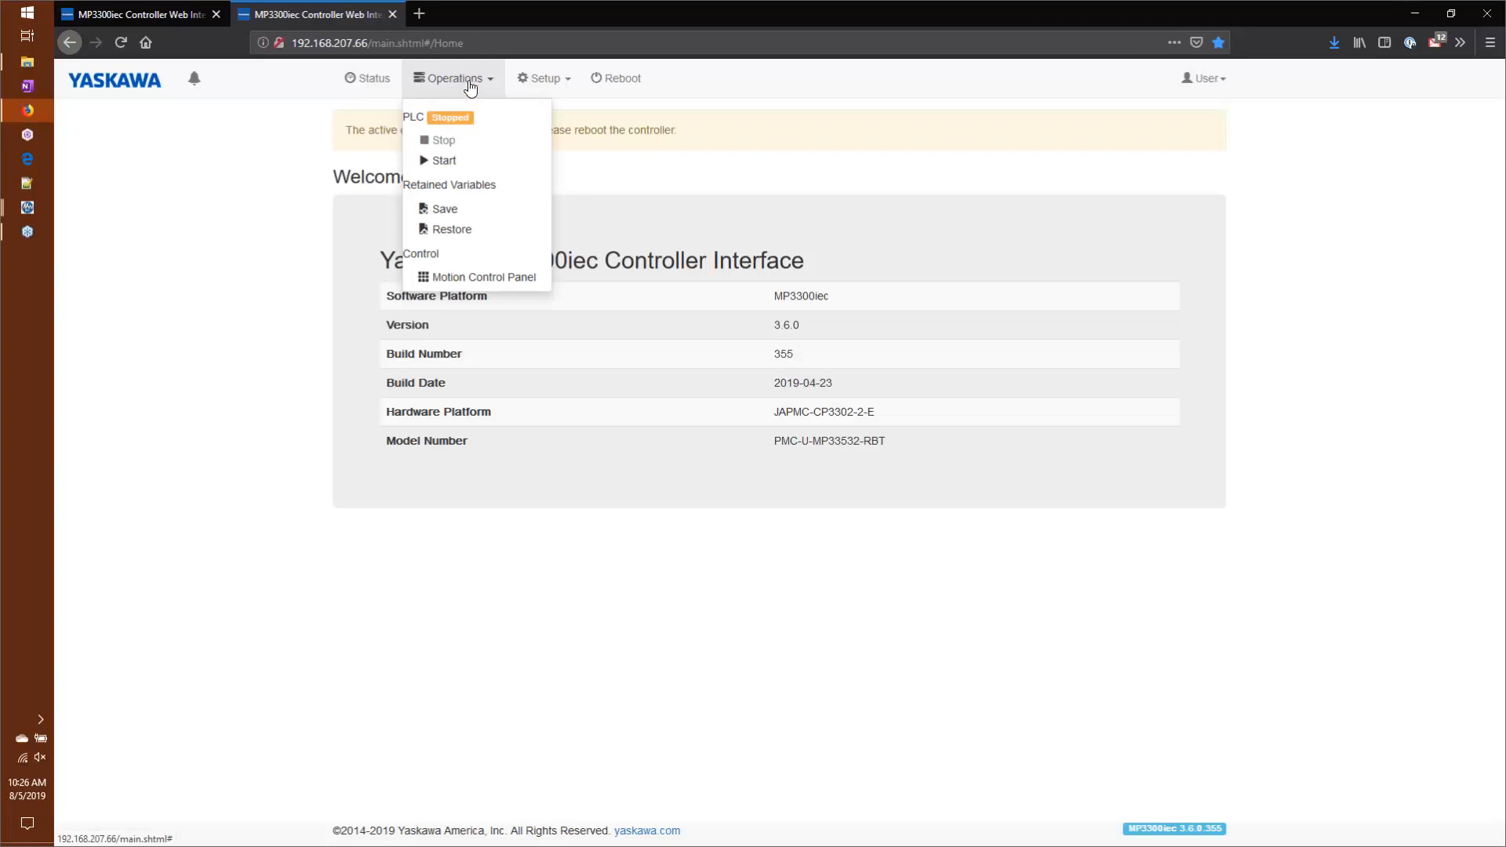
click(433, 160)
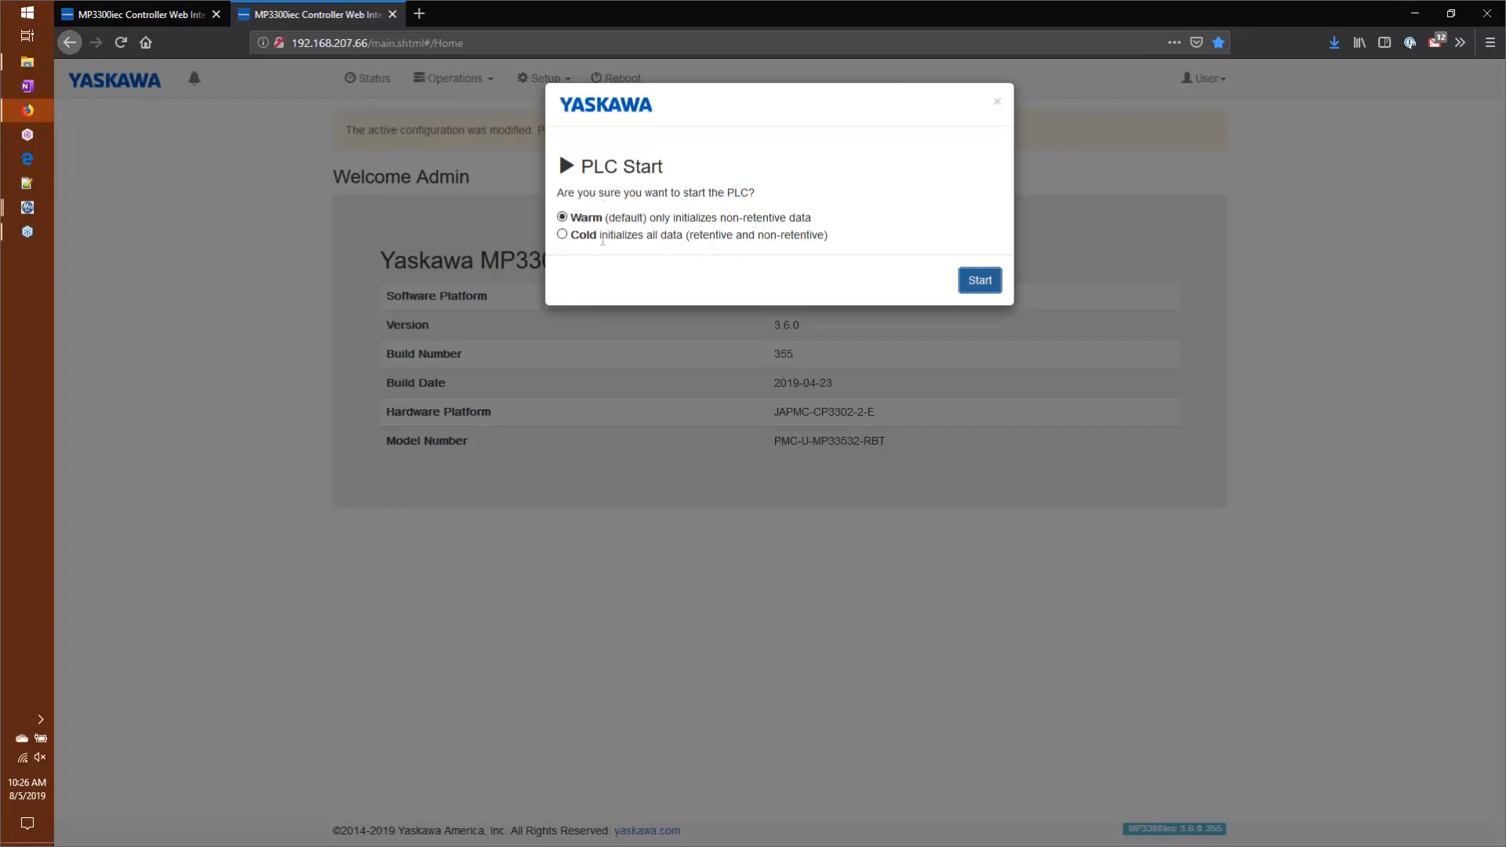
click(975, 289)
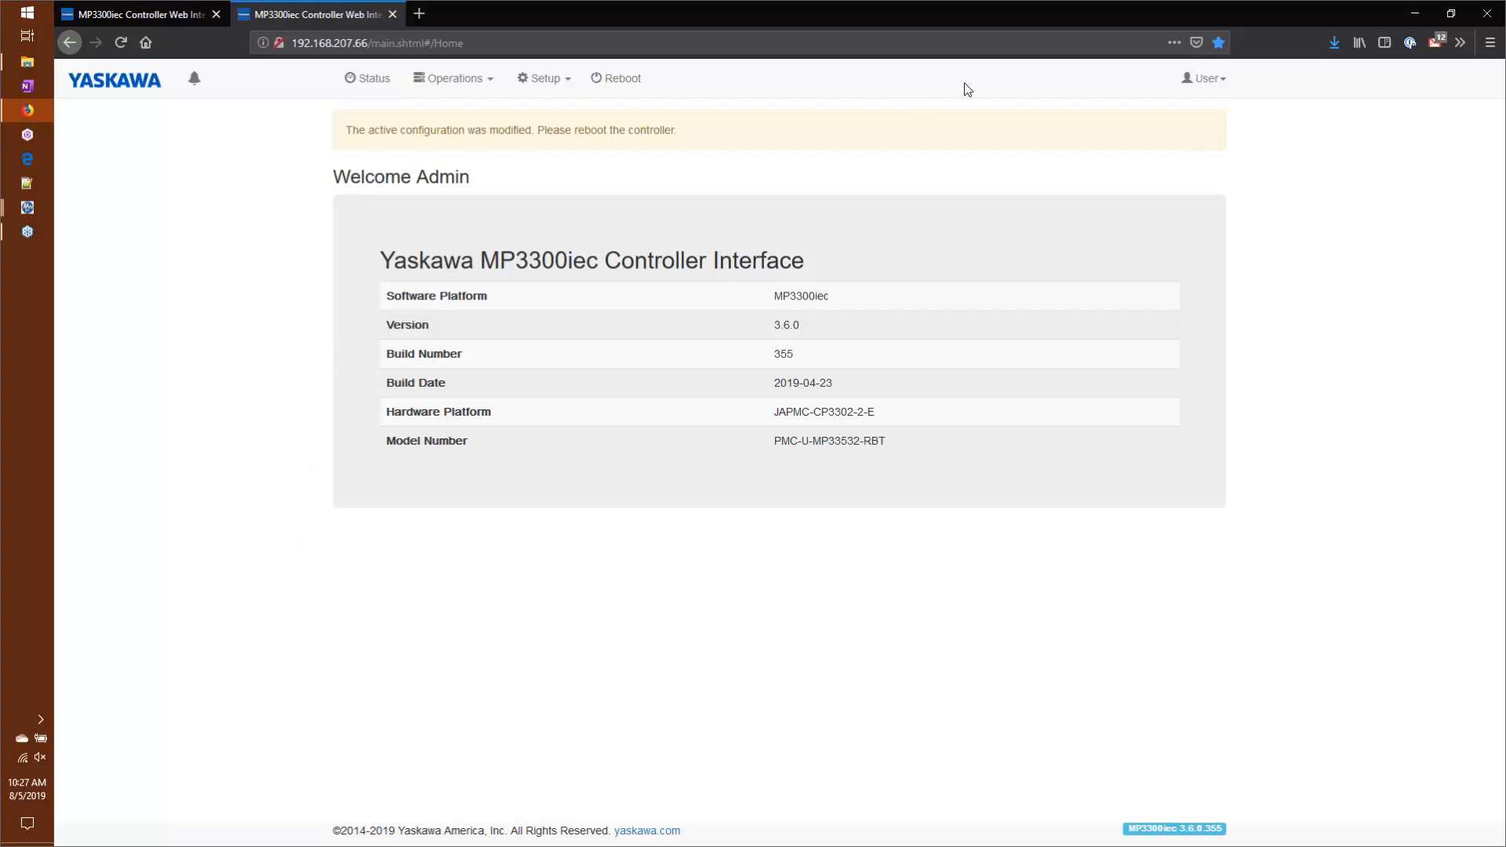
Step: Stop the running PLC and save its retained variables through the web interface
click(433, 84)
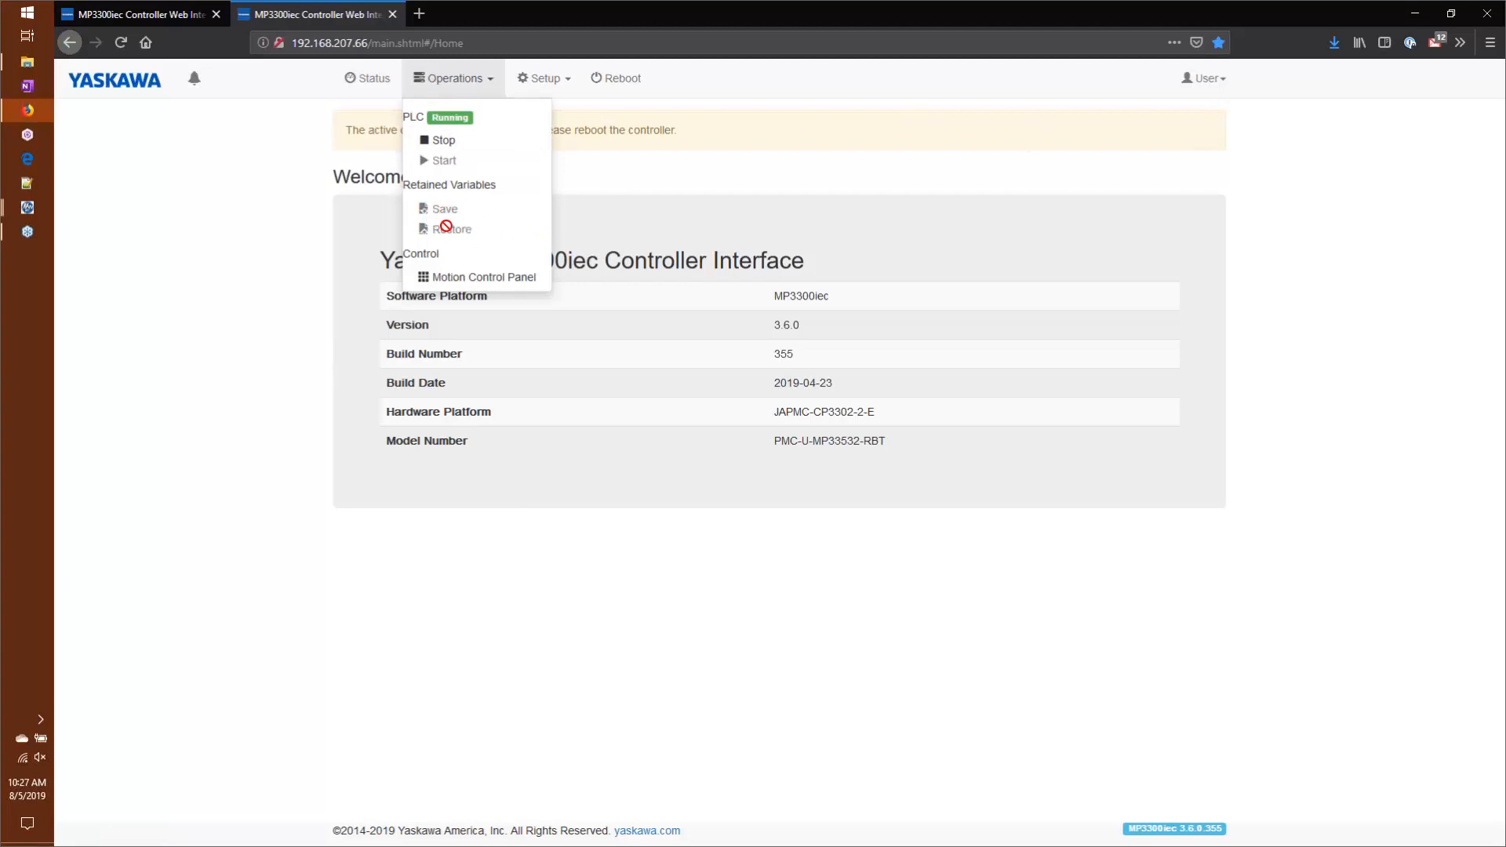
click(441, 141)
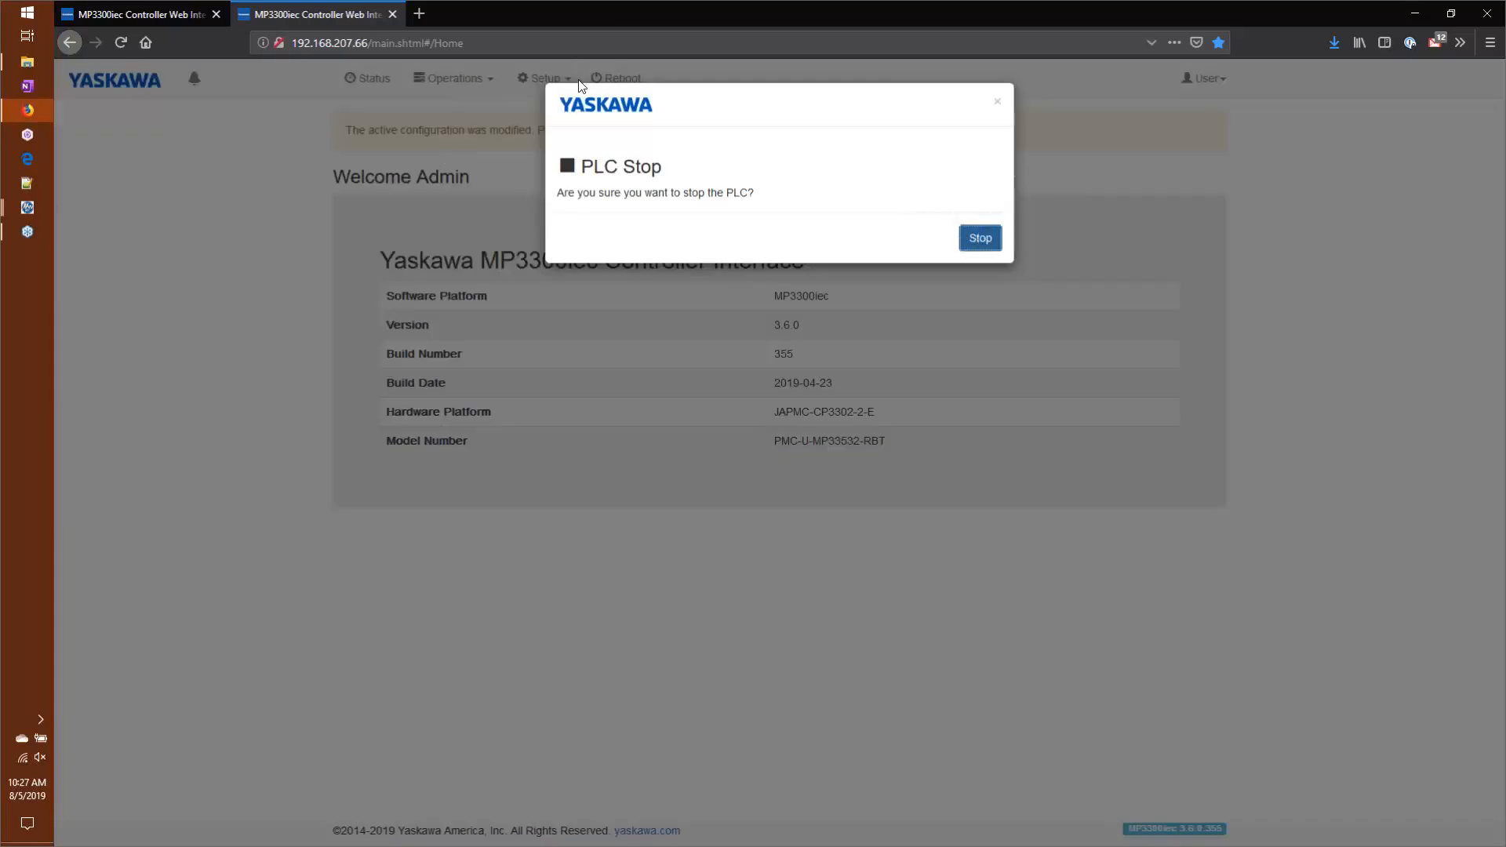
click(980, 239)
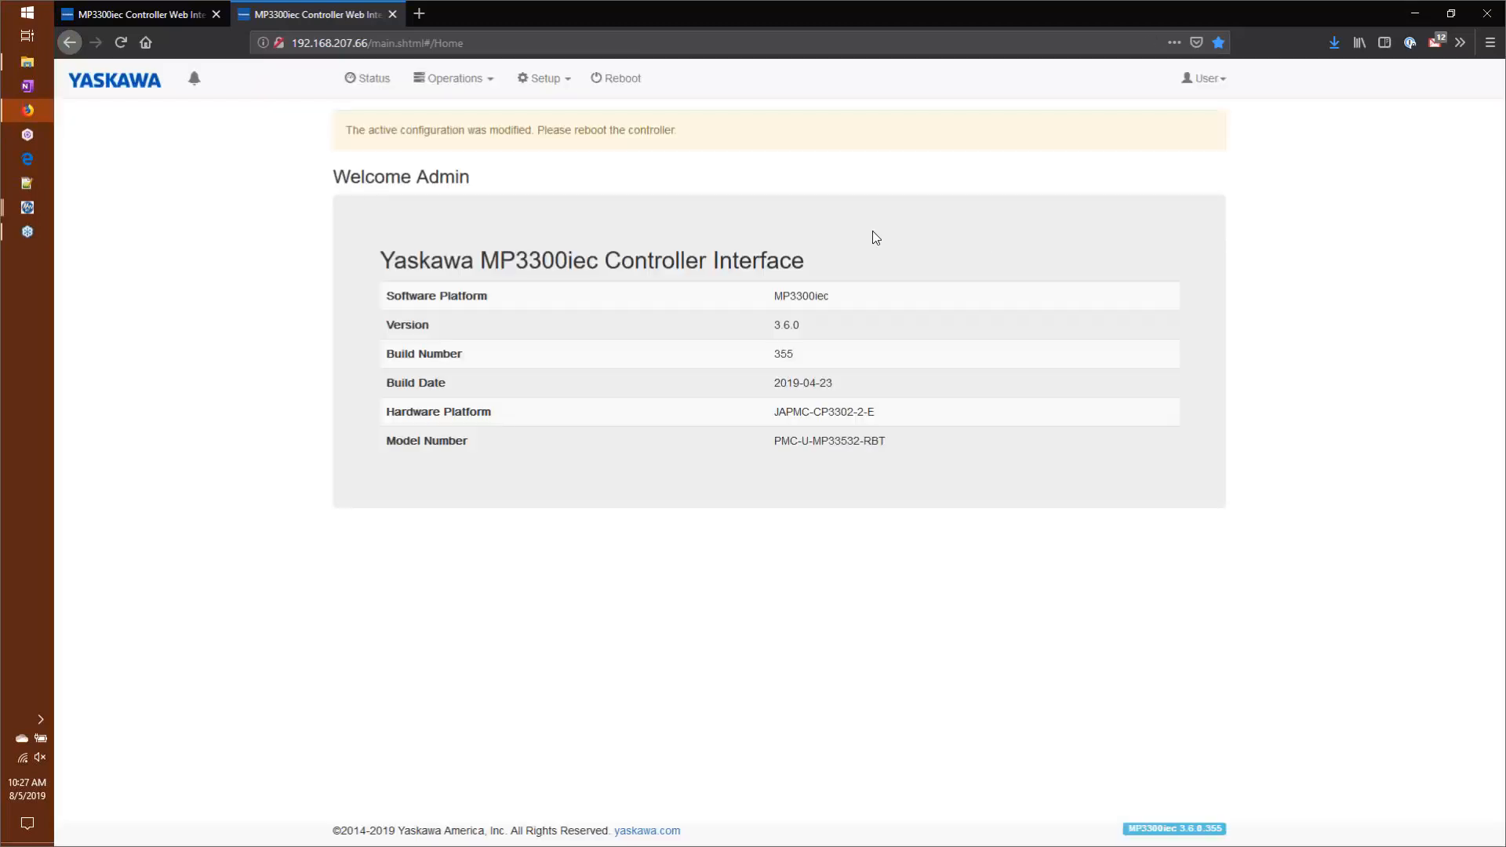
click(434, 78)
click(454, 208)
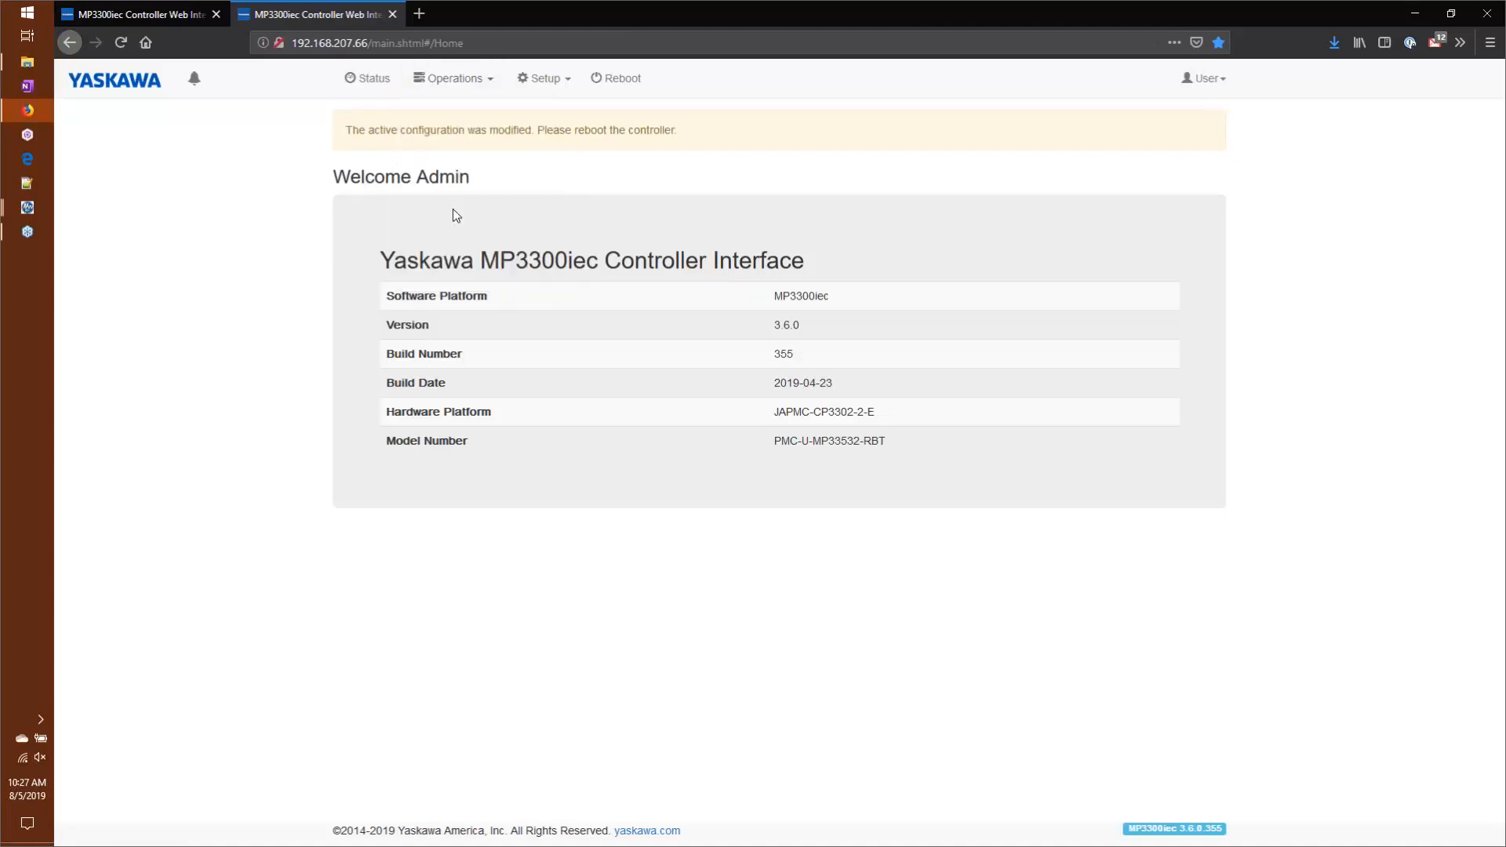
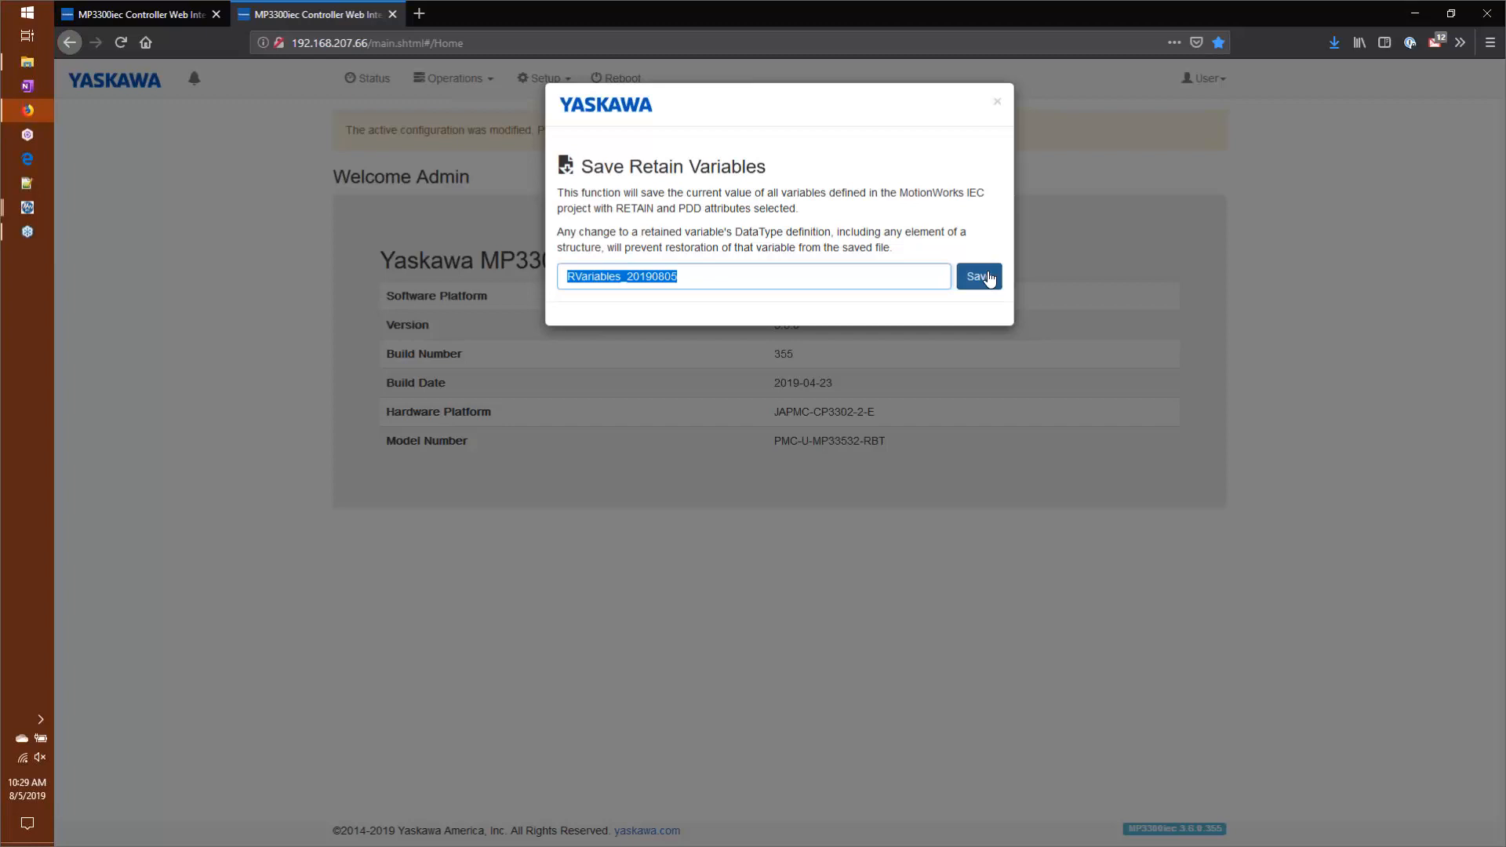
Step: Save the retained variables as RVariables_20190805 and close the save dialog
click(990, 278)
click(997, 104)
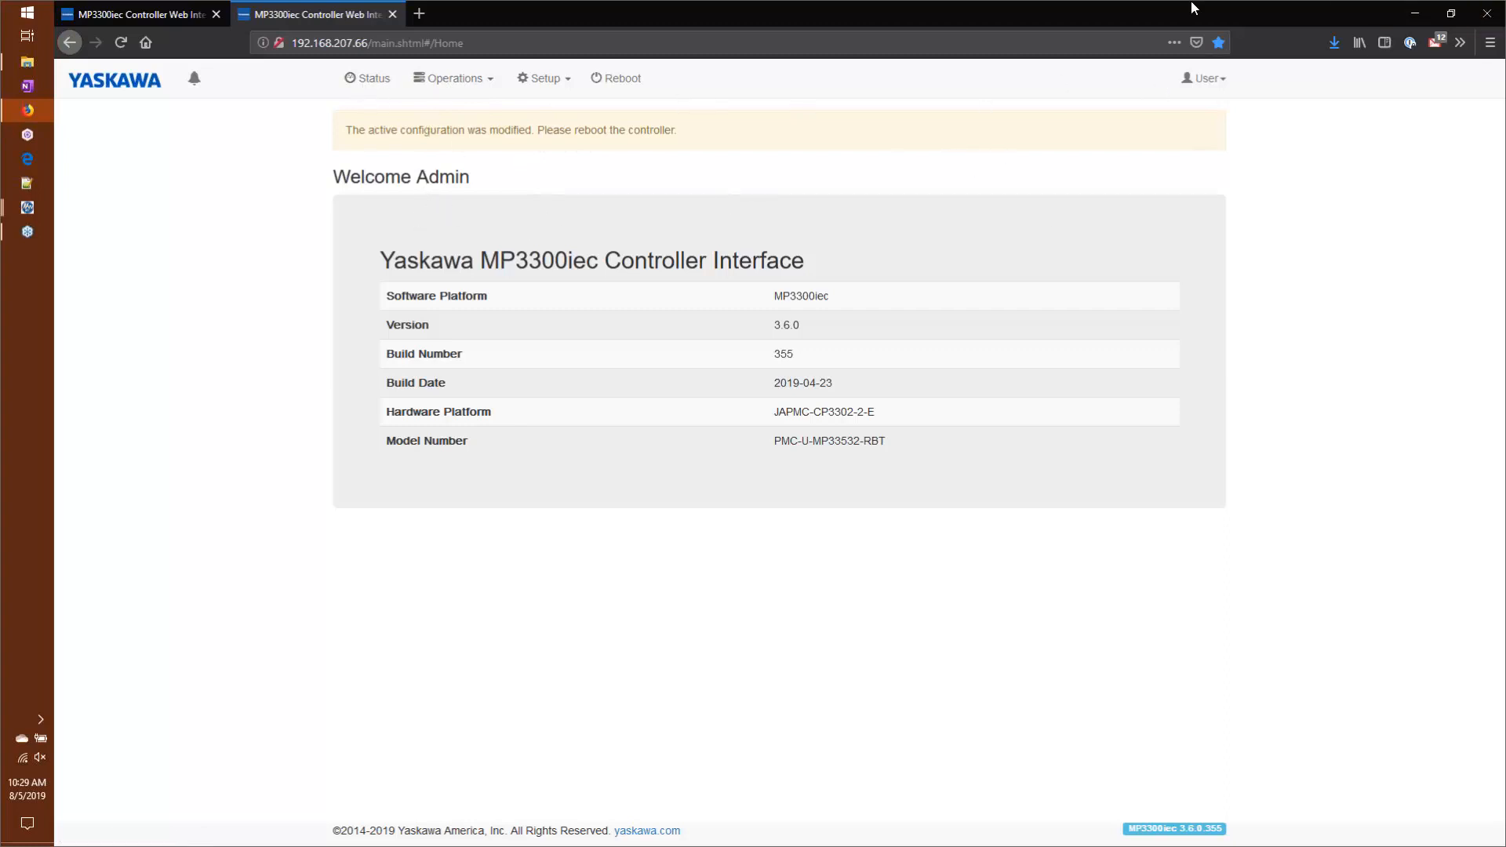
Step: View the controller's debugging output on the Status page and look over the available PLC operations
click(372, 80)
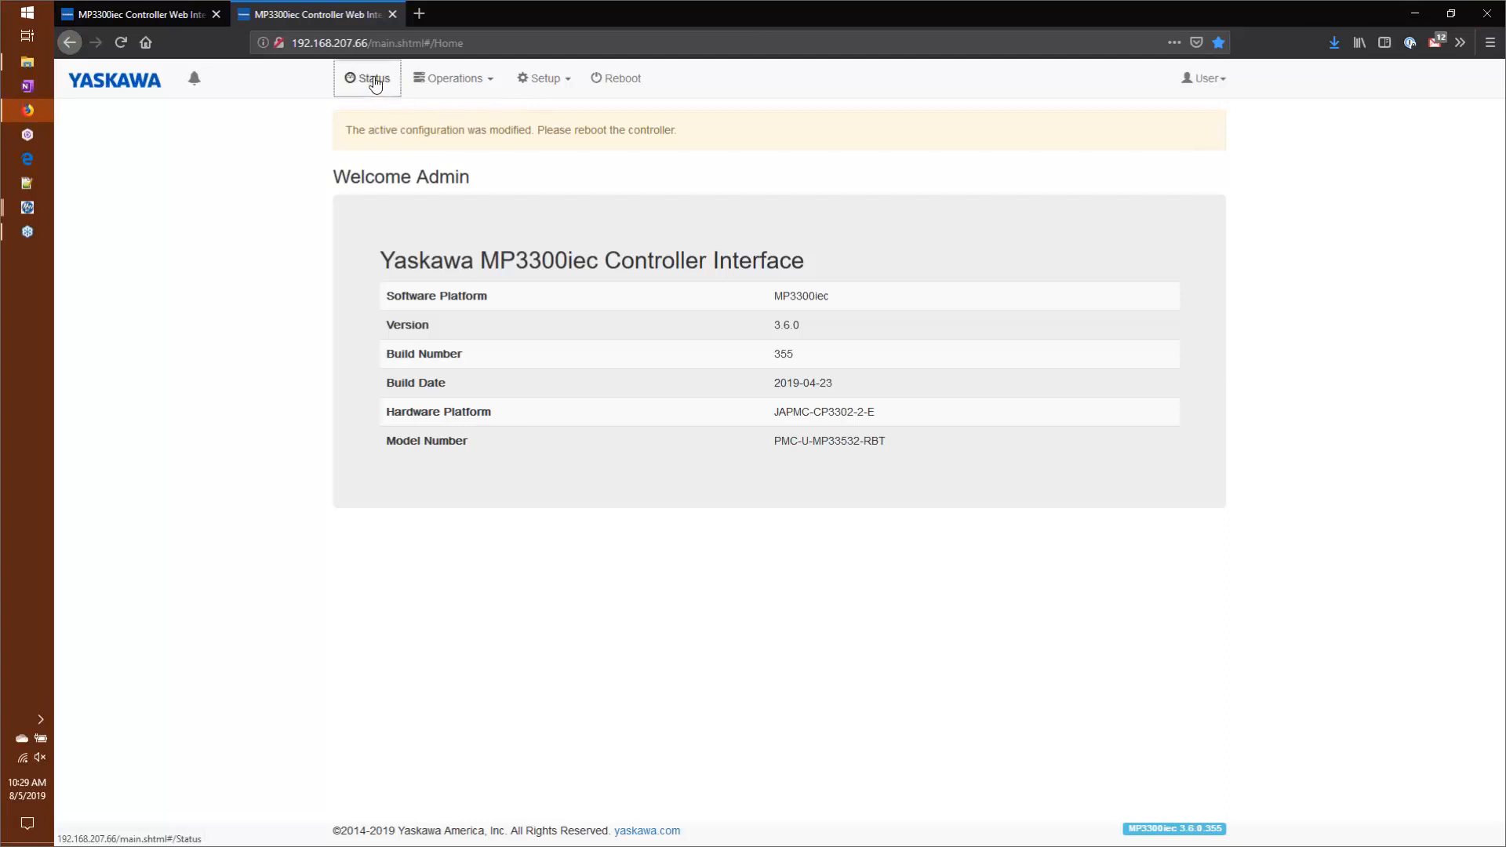
click(483, 187)
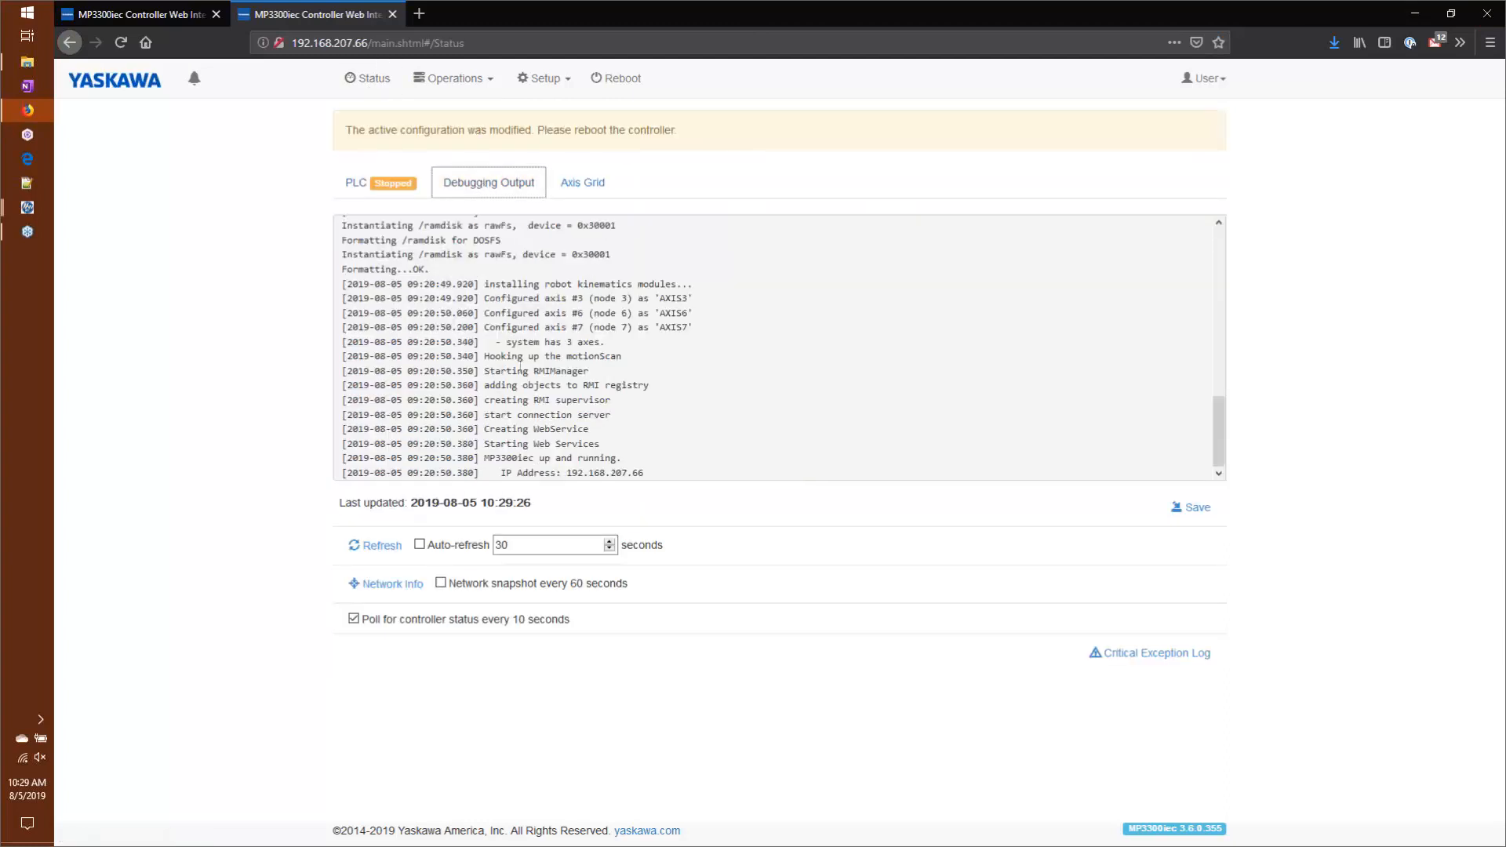
click(451, 78)
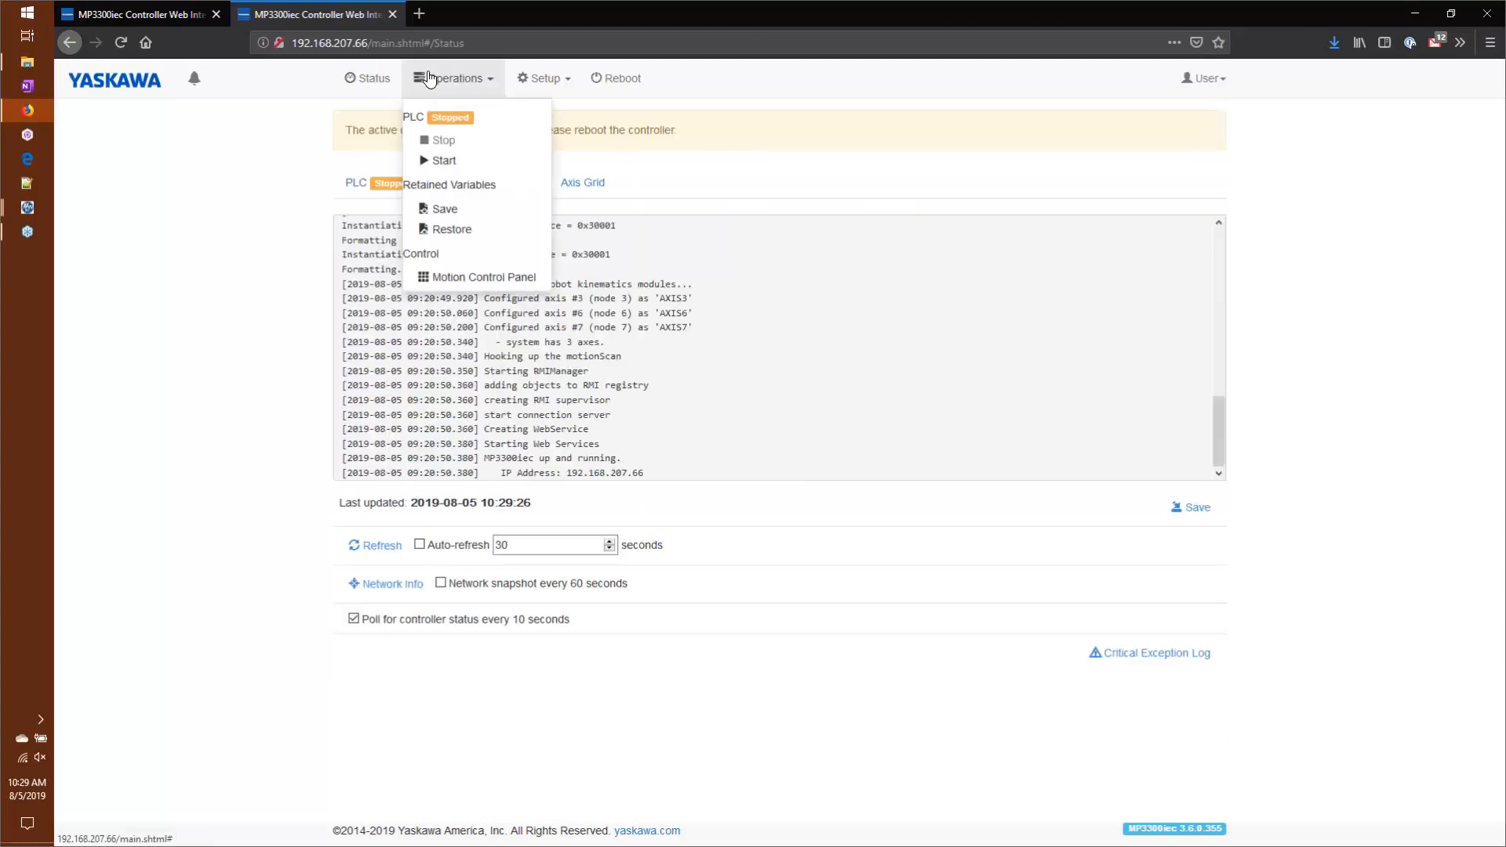
click(349, 84)
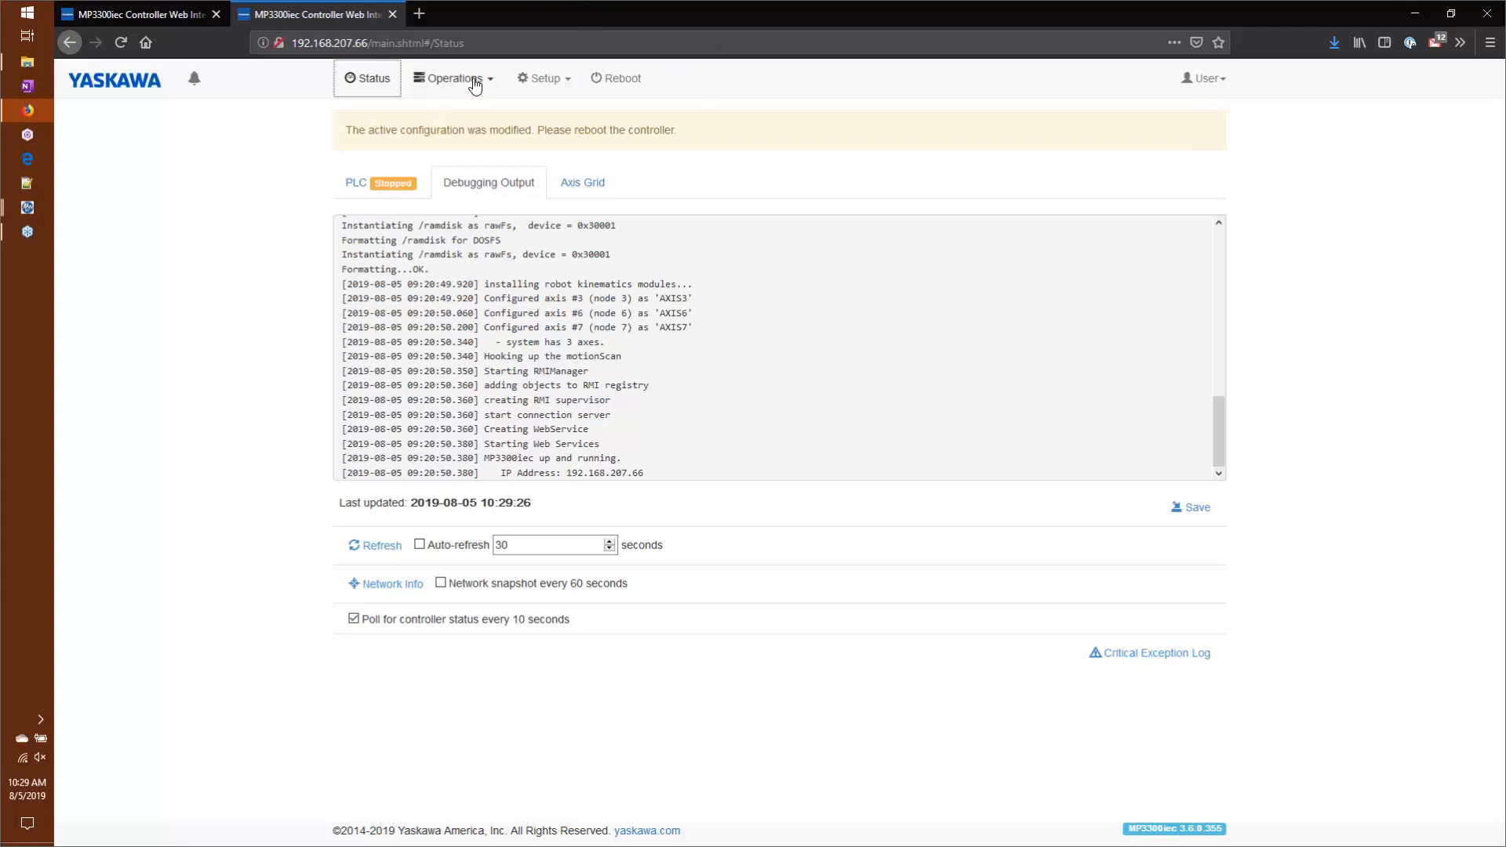
Step: Review the controller archive's send options, trying the one that sets the IP address from the archive, and close the dialog without installing
click(551, 88)
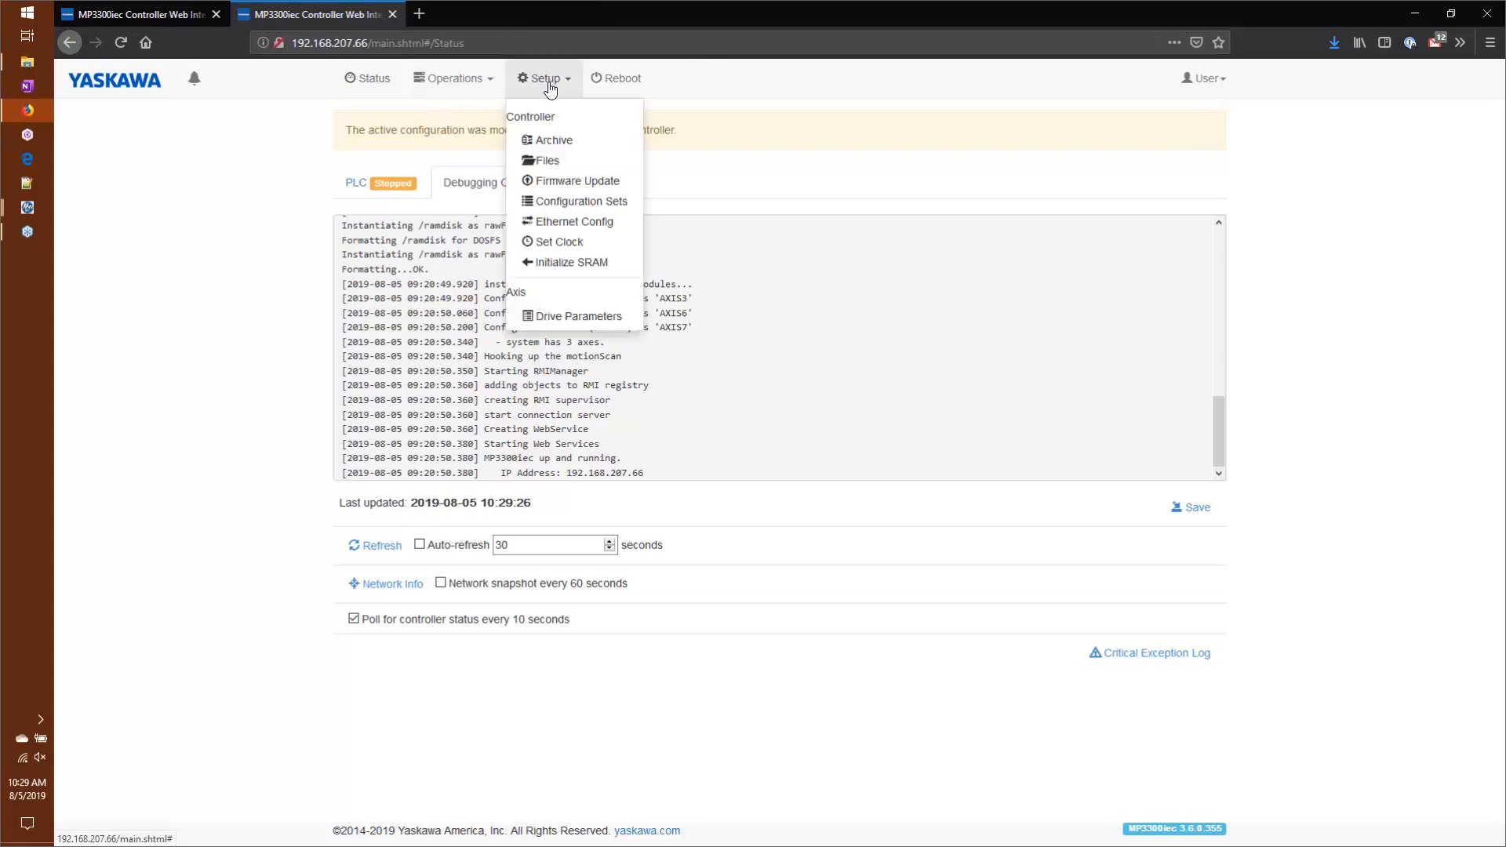
click(549, 141)
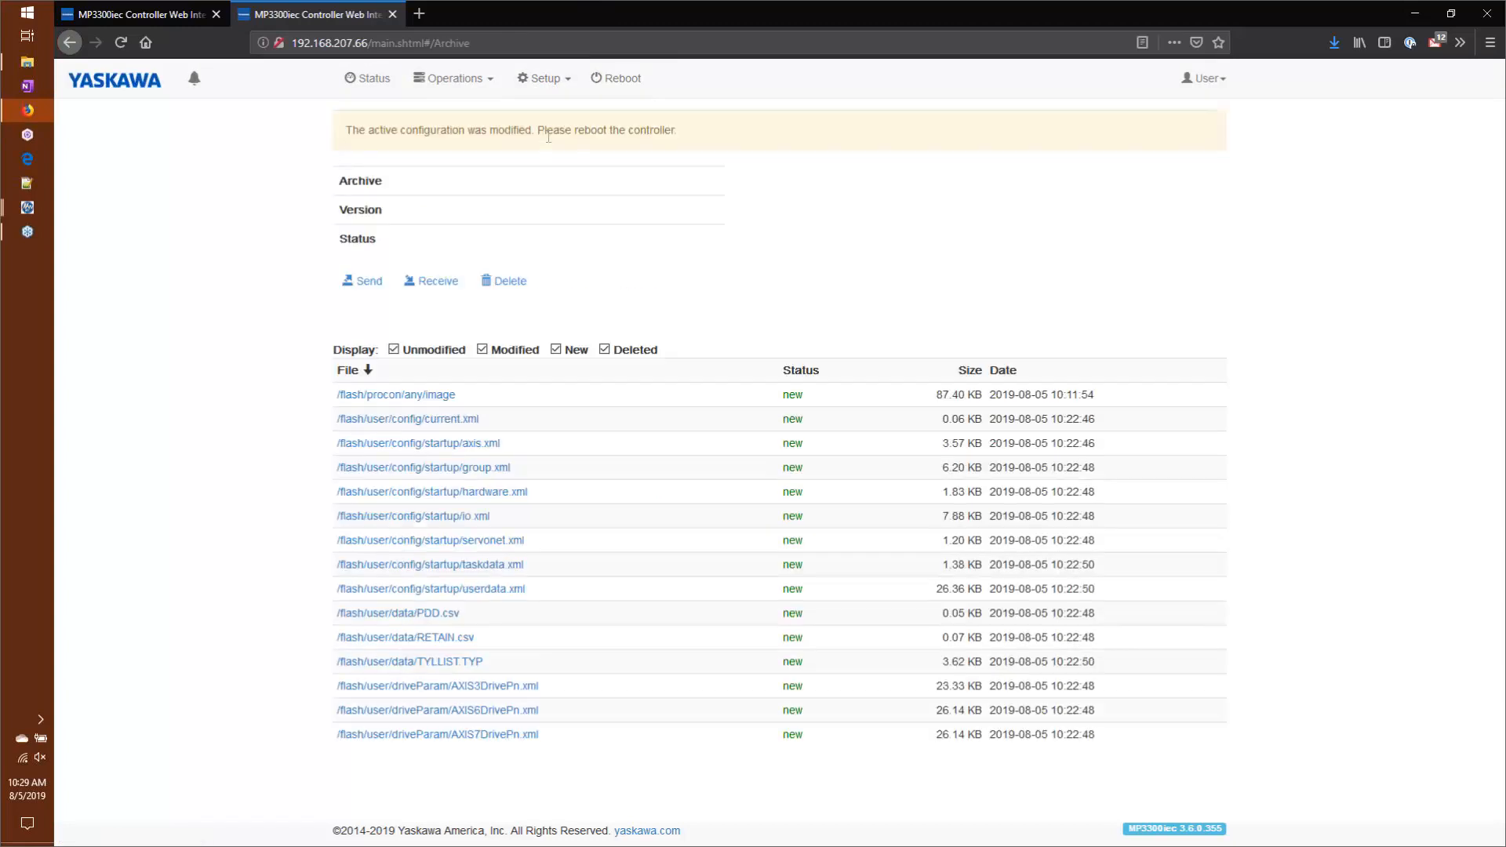
click(362, 281)
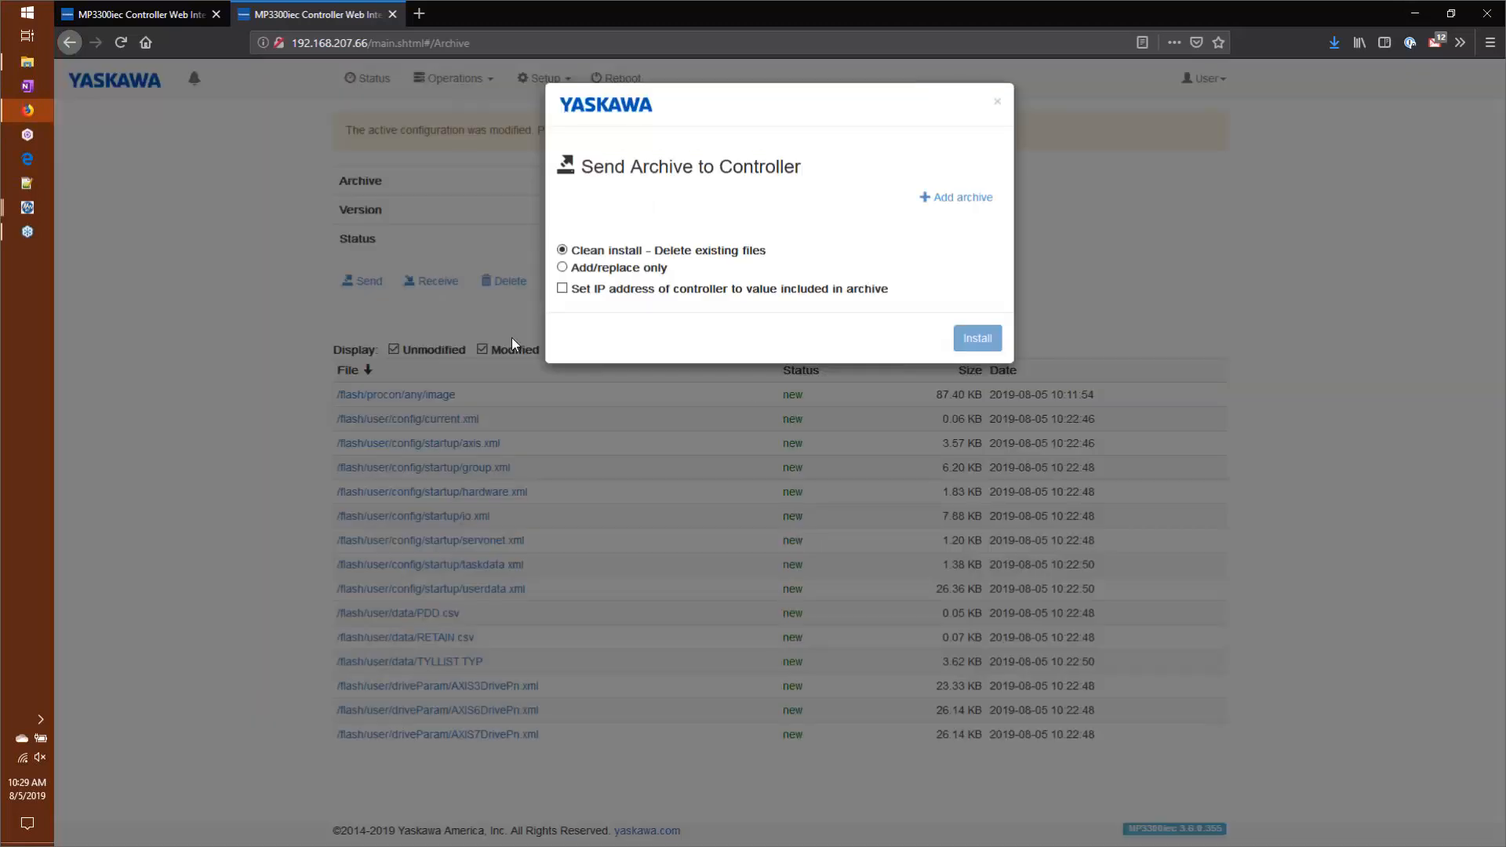
drag(571, 287, 567, 278)
click(566, 290)
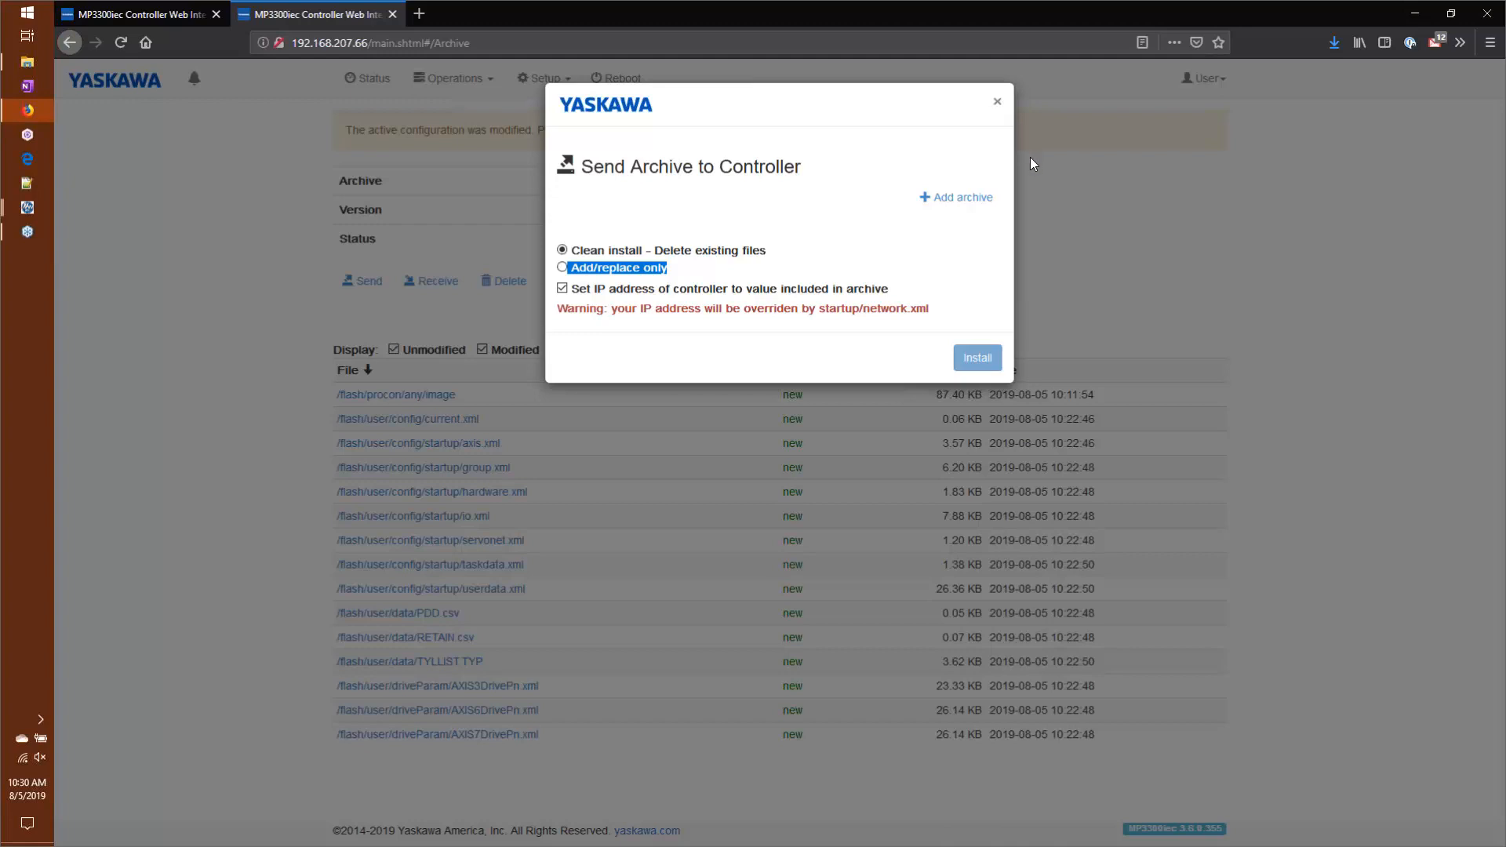
click(997, 100)
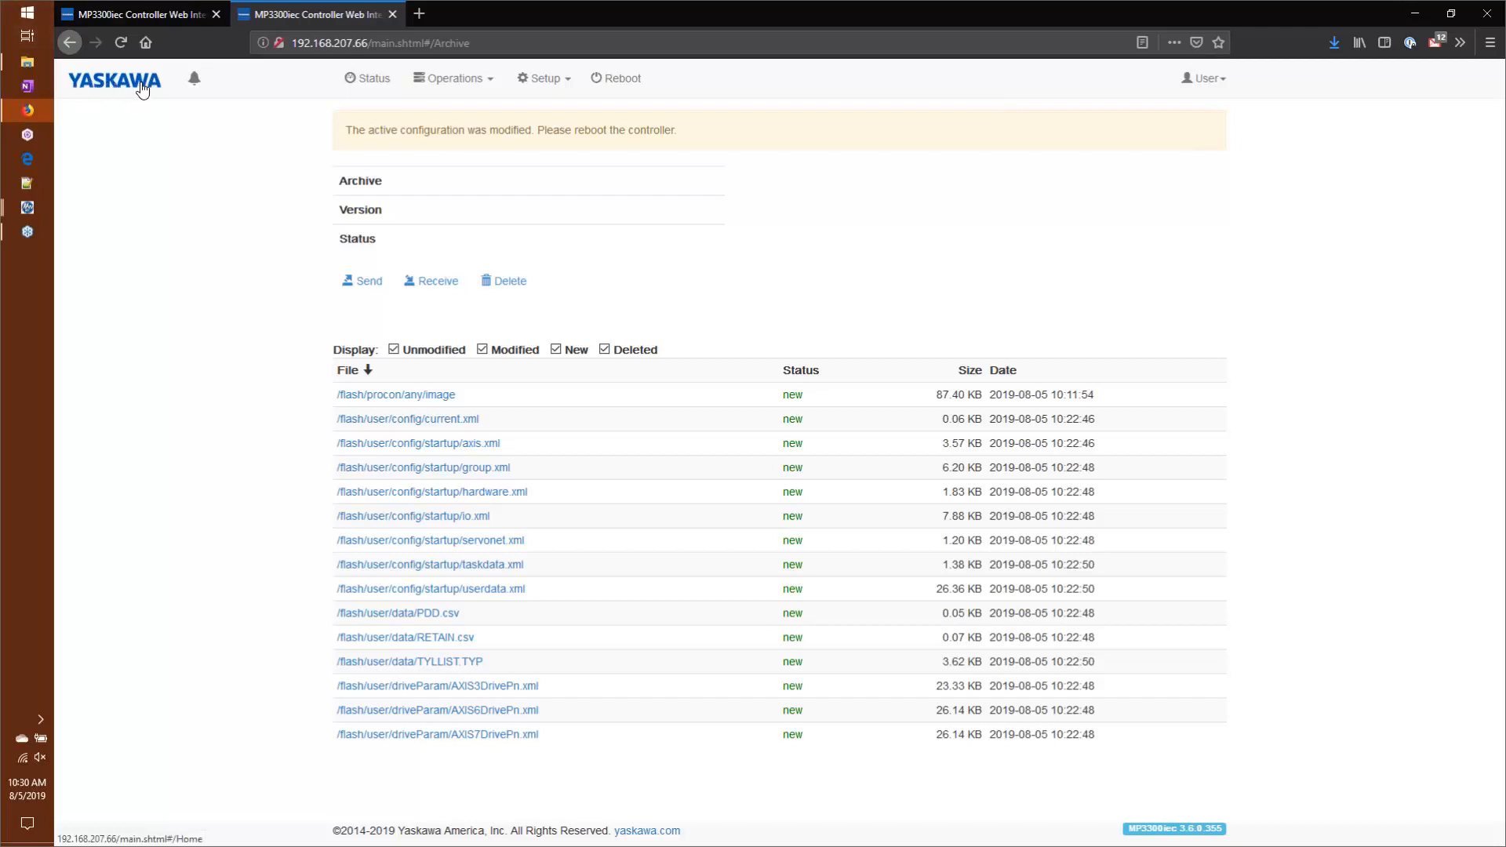
Step: Create a directory named custom_logo in the controller's /flash/local folder
click(527, 79)
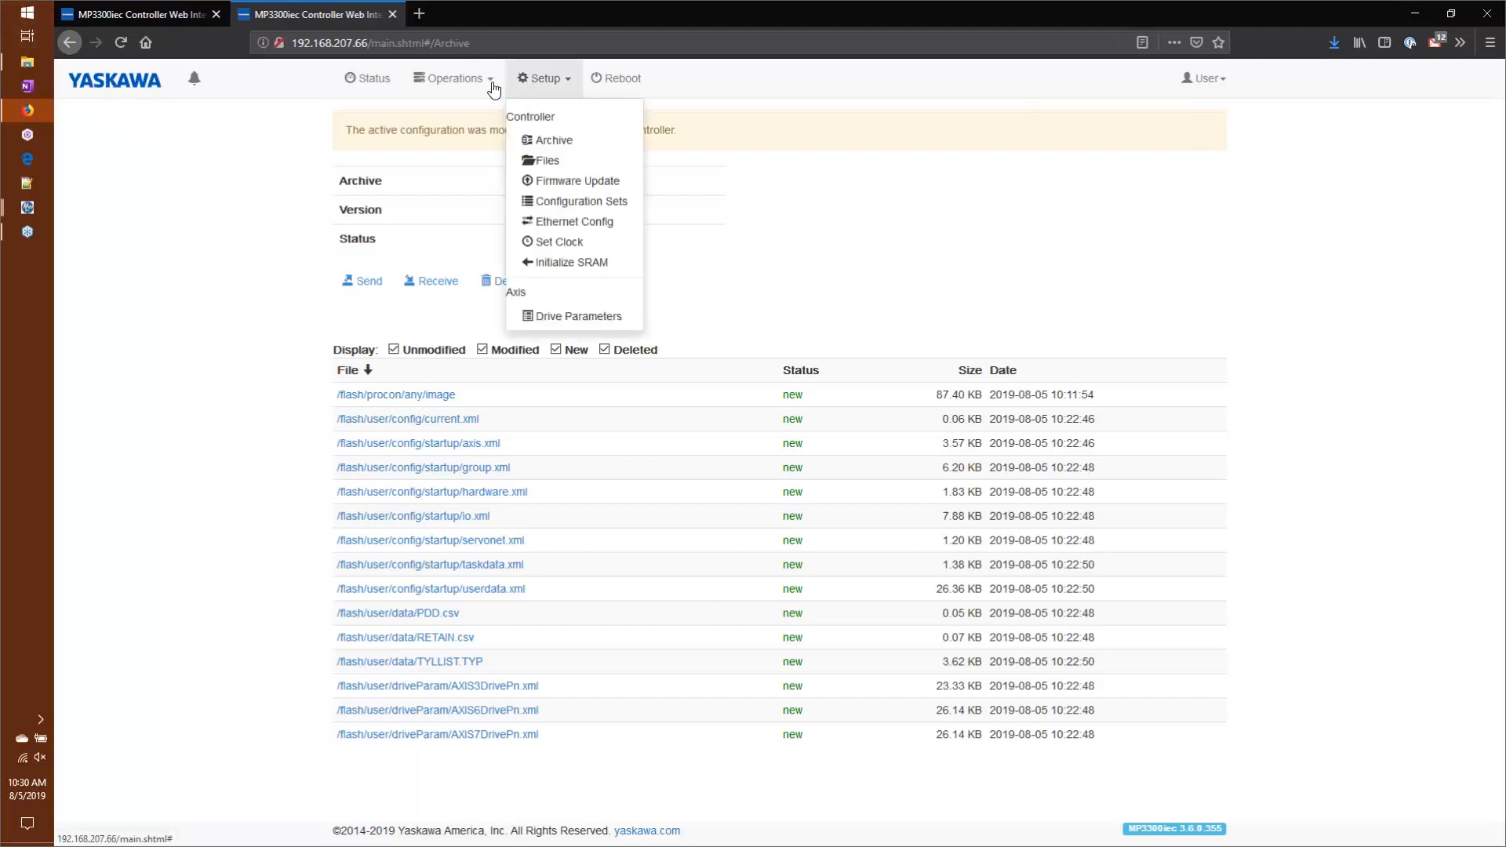
click(552, 164)
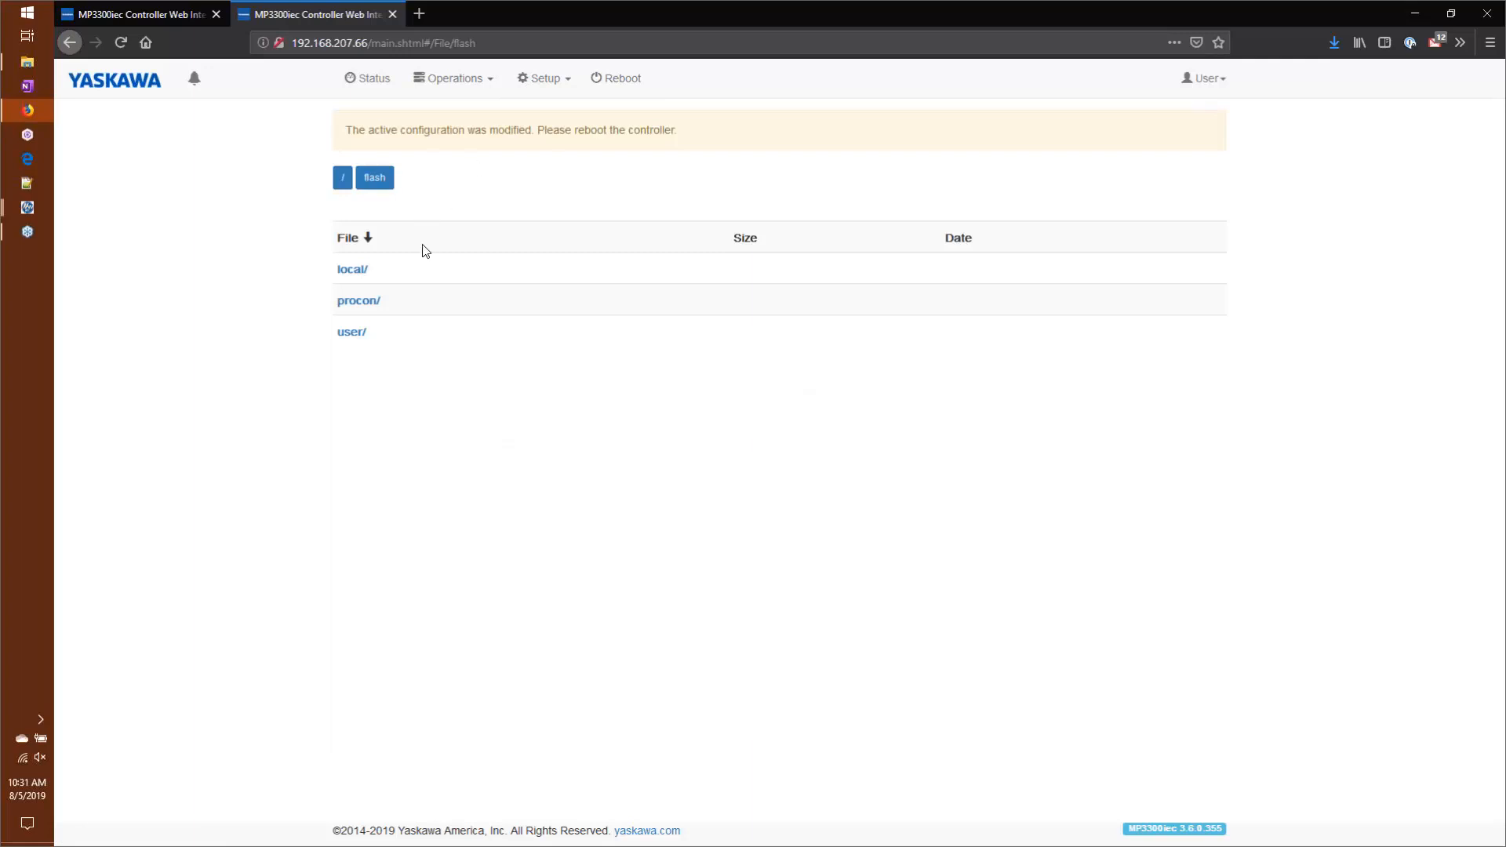
click(352, 271)
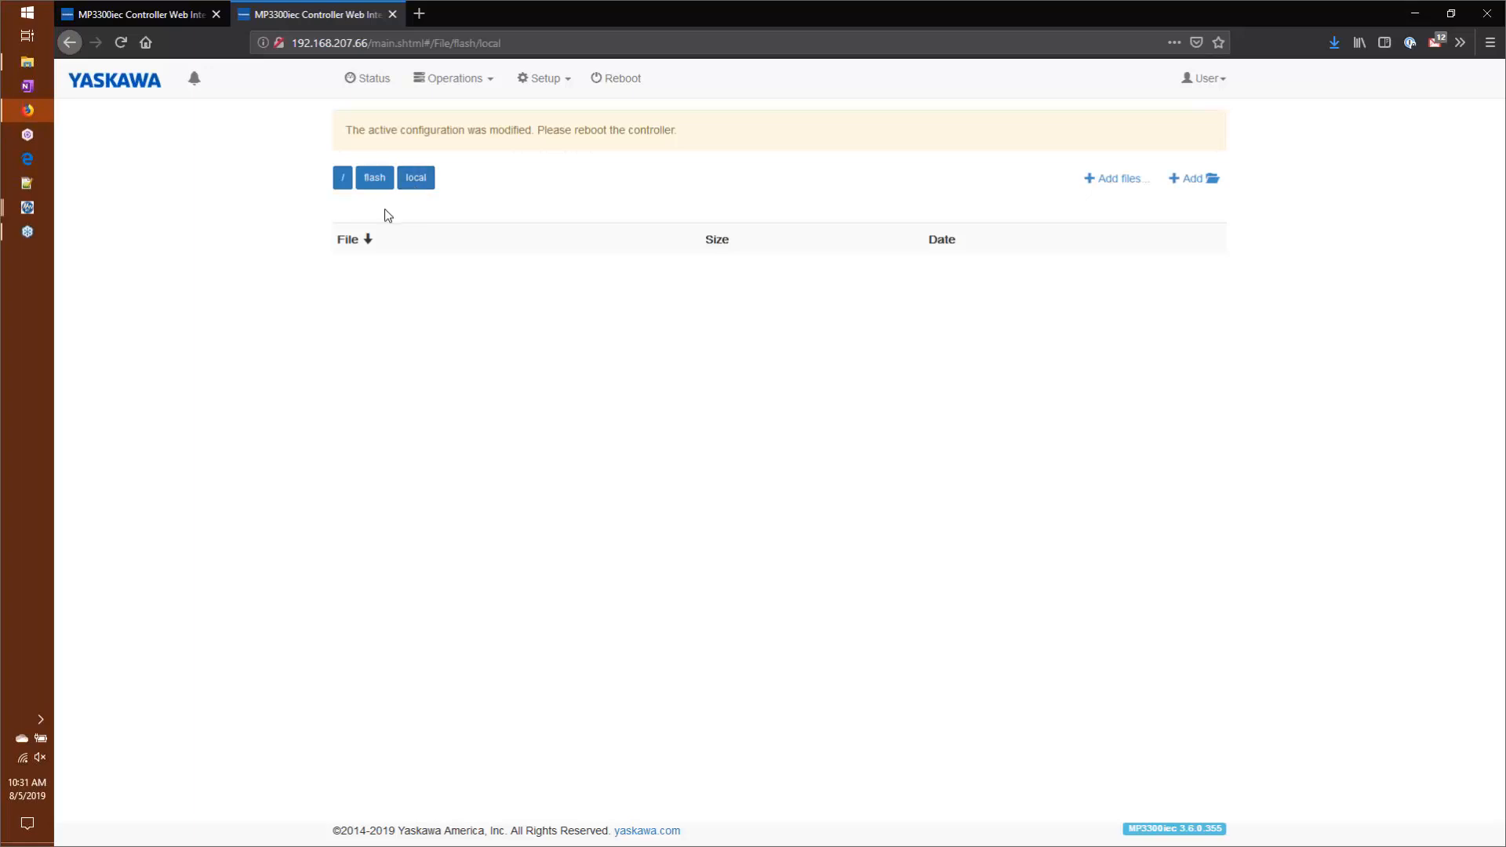
click(1199, 181)
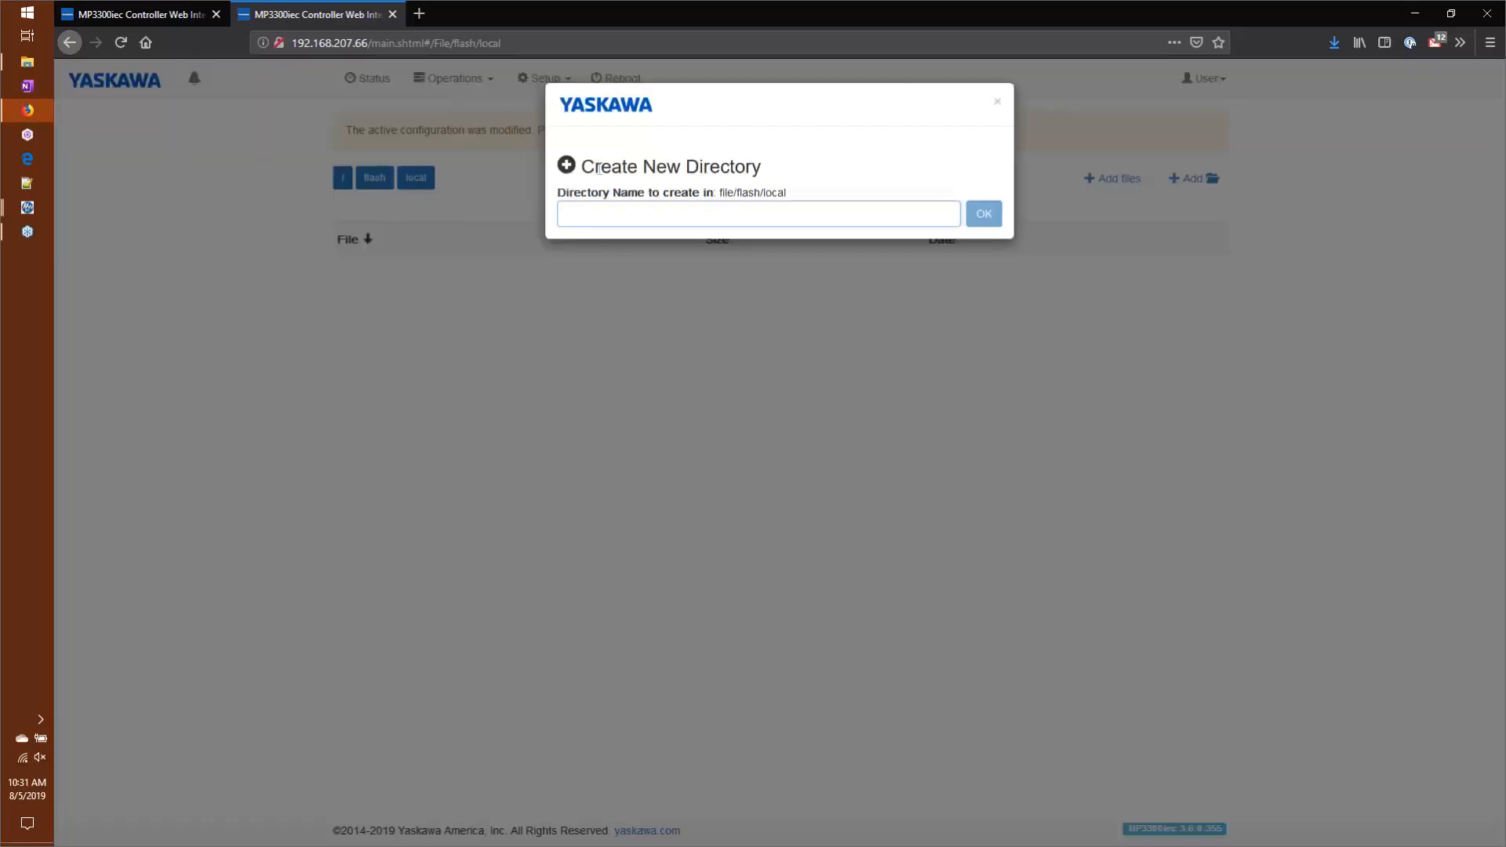
text(cu)
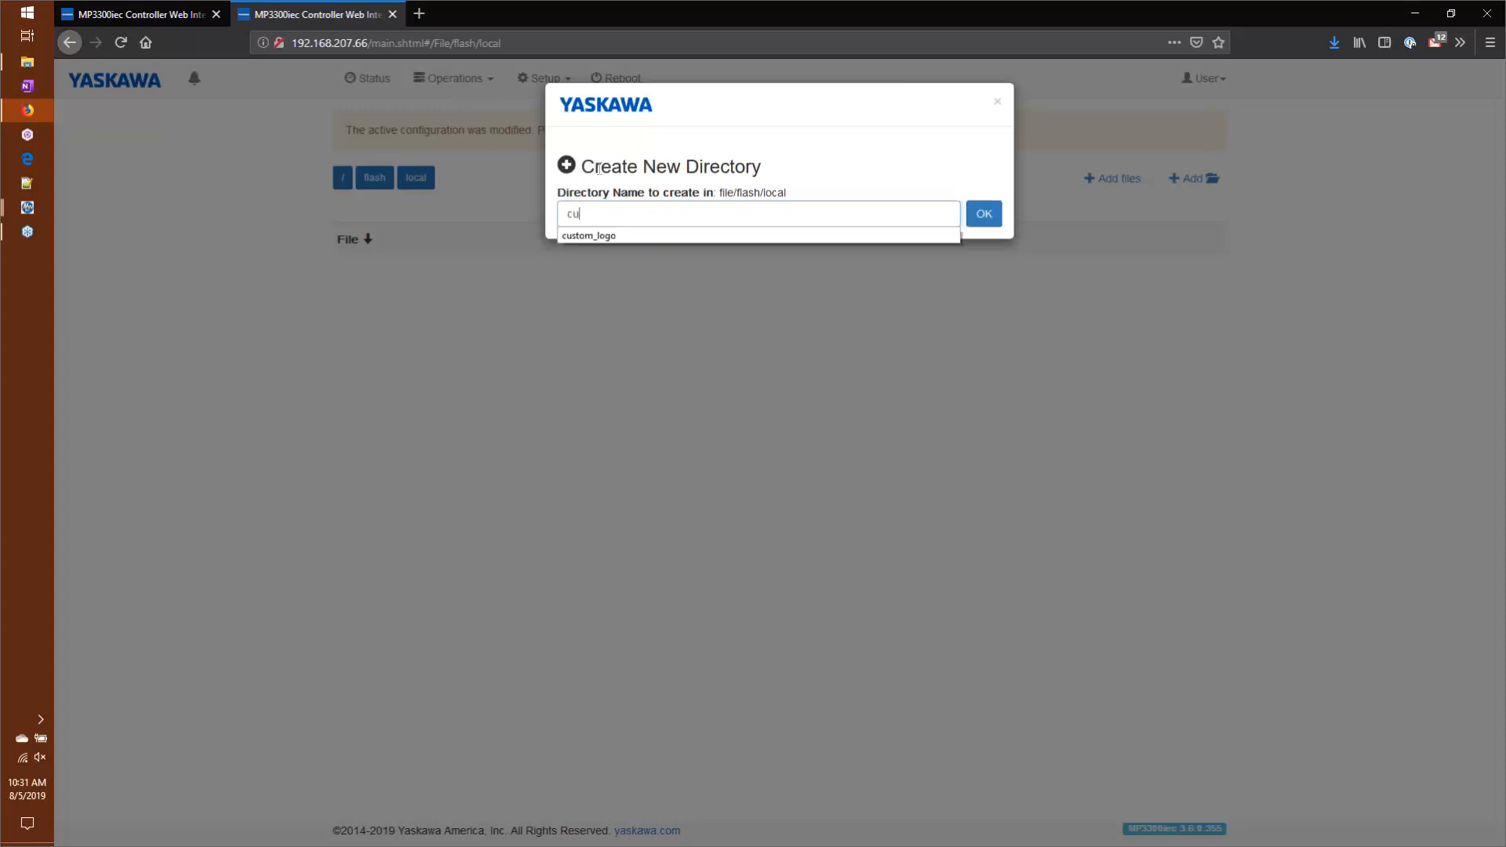
text(stom_logo)
key(Return)
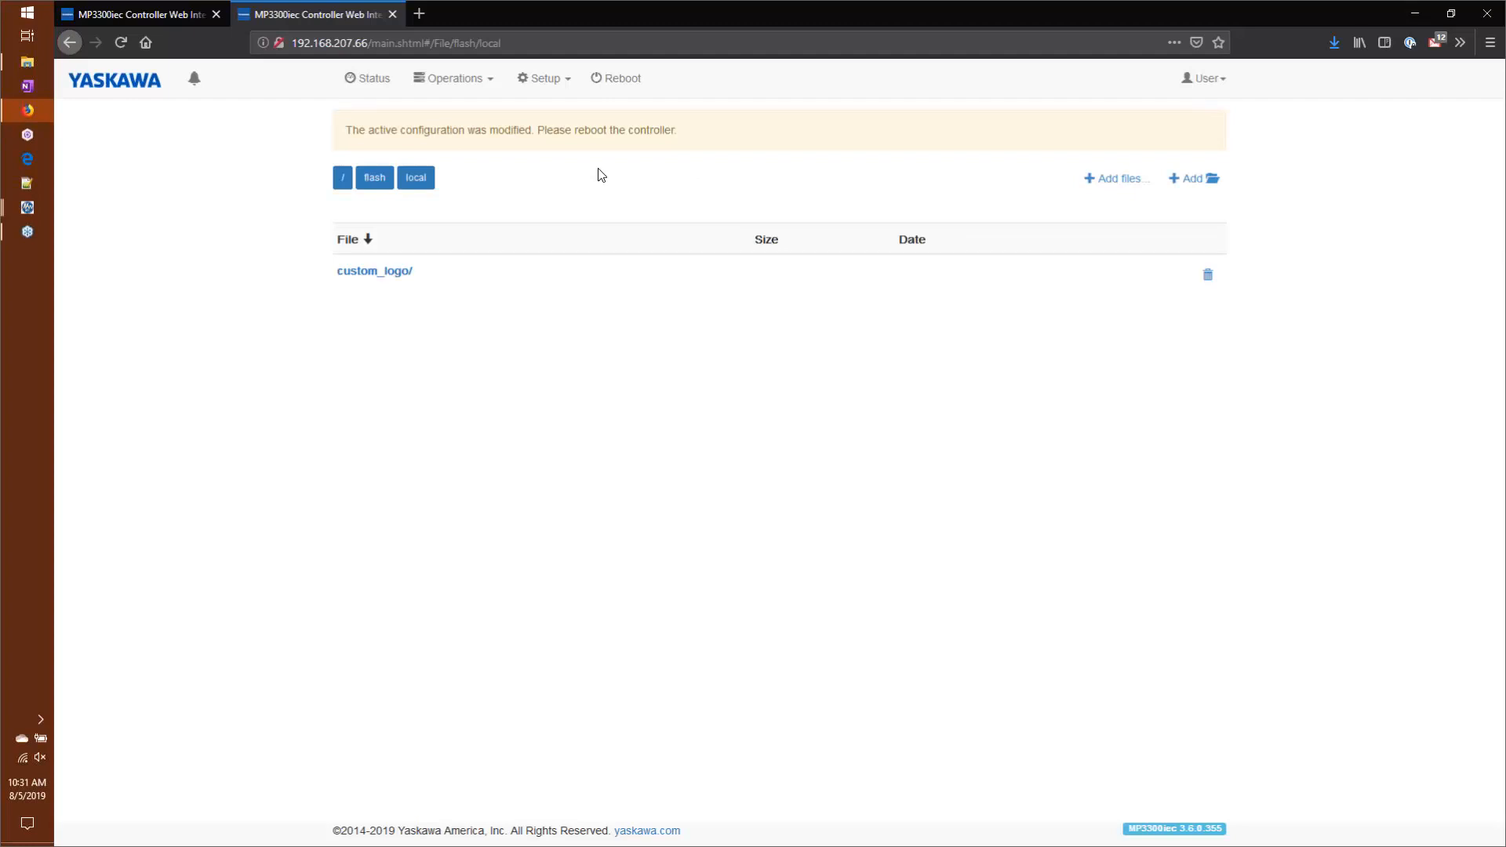
Step: Upload custom_logo.png from the Desktop into the custom_logo directory and reload the page to apply the logo
click(375, 271)
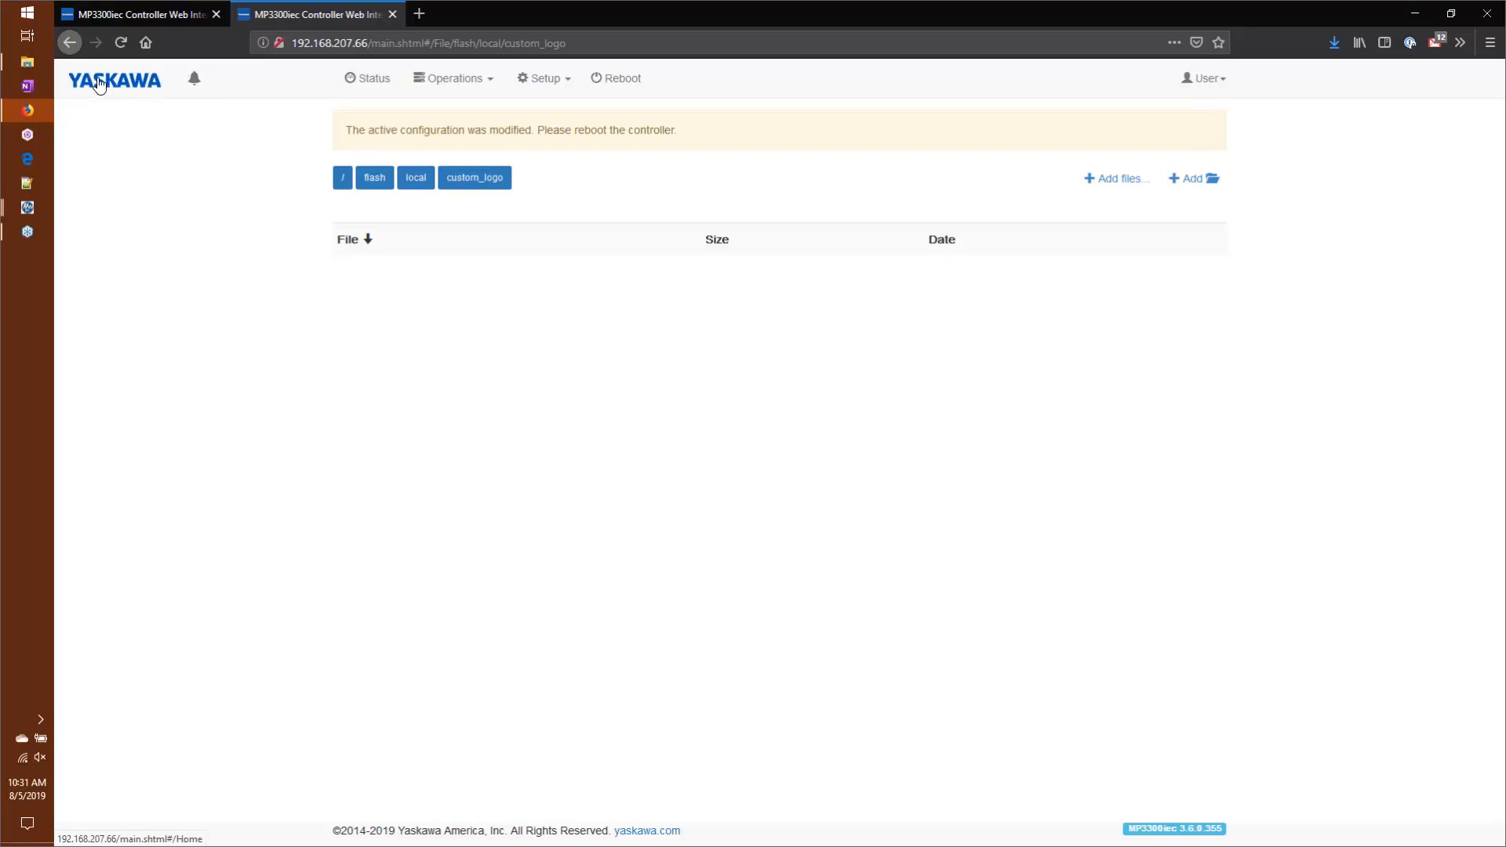
click(1111, 184)
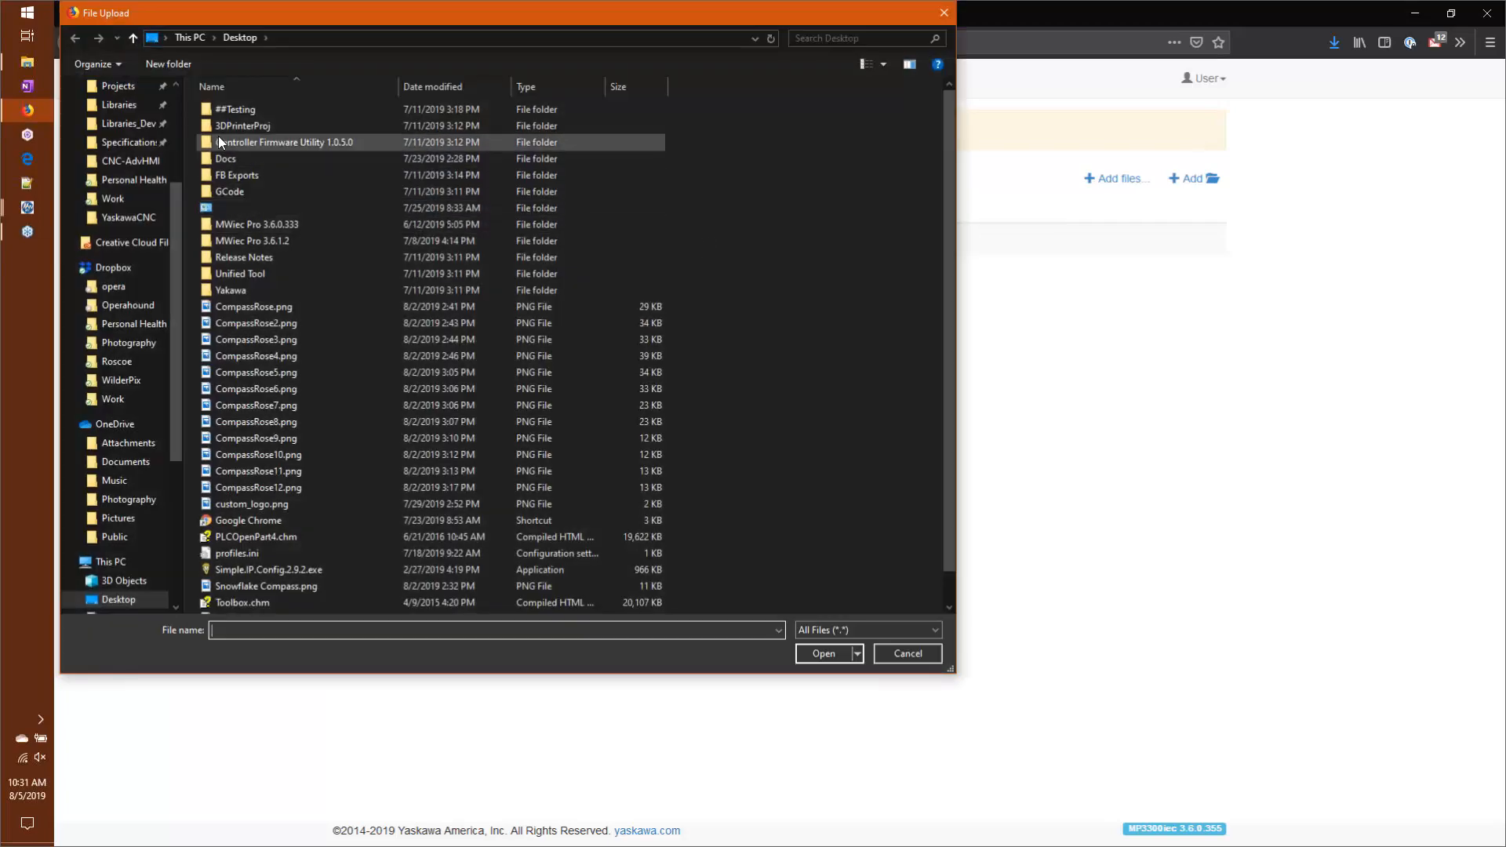
scroll(281, 331, down, 1)
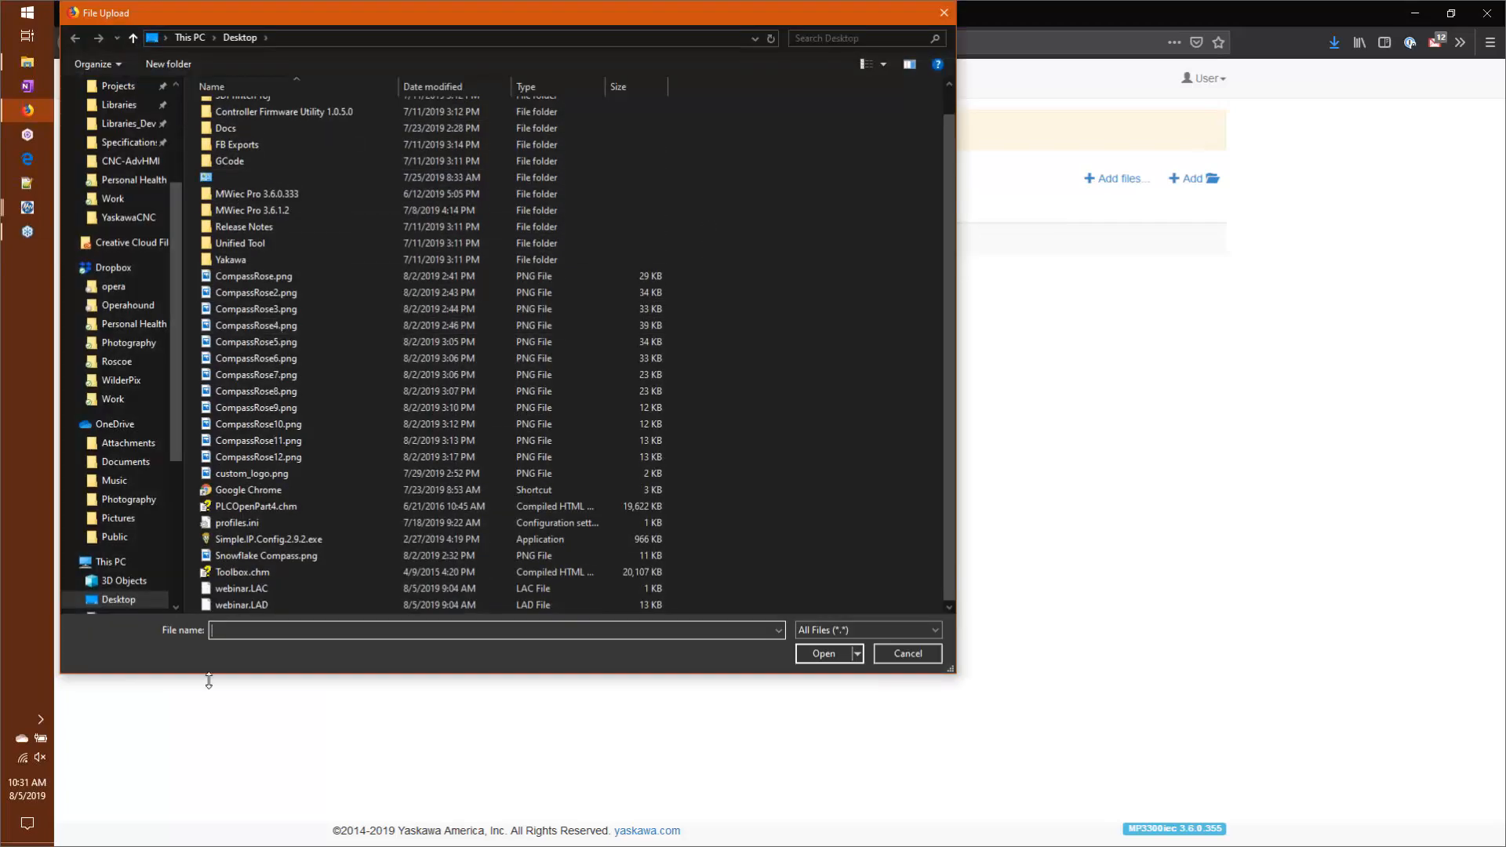
click(239, 474)
click(844, 657)
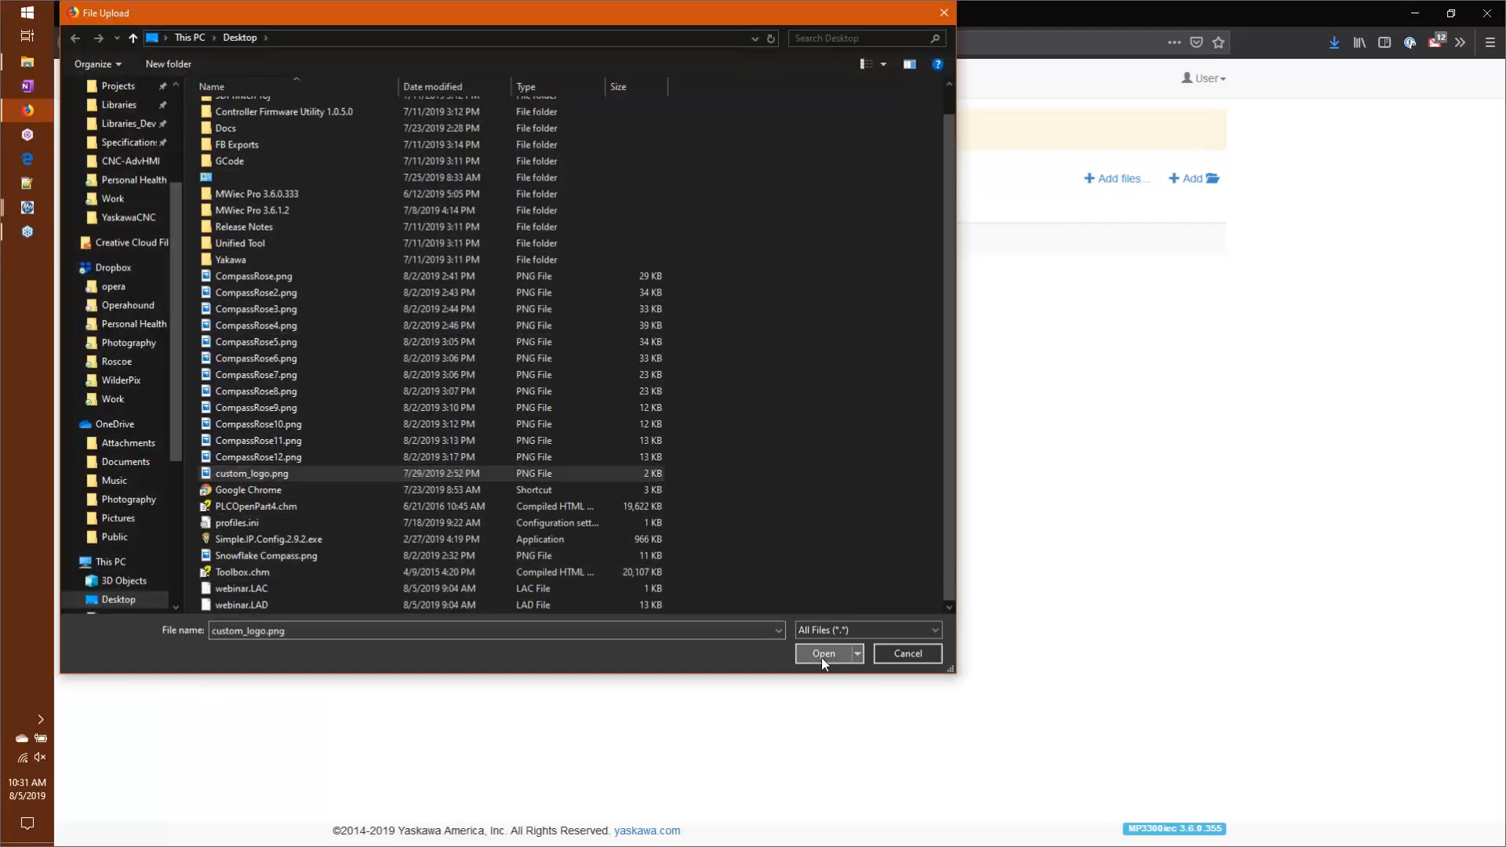
click(1146, 248)
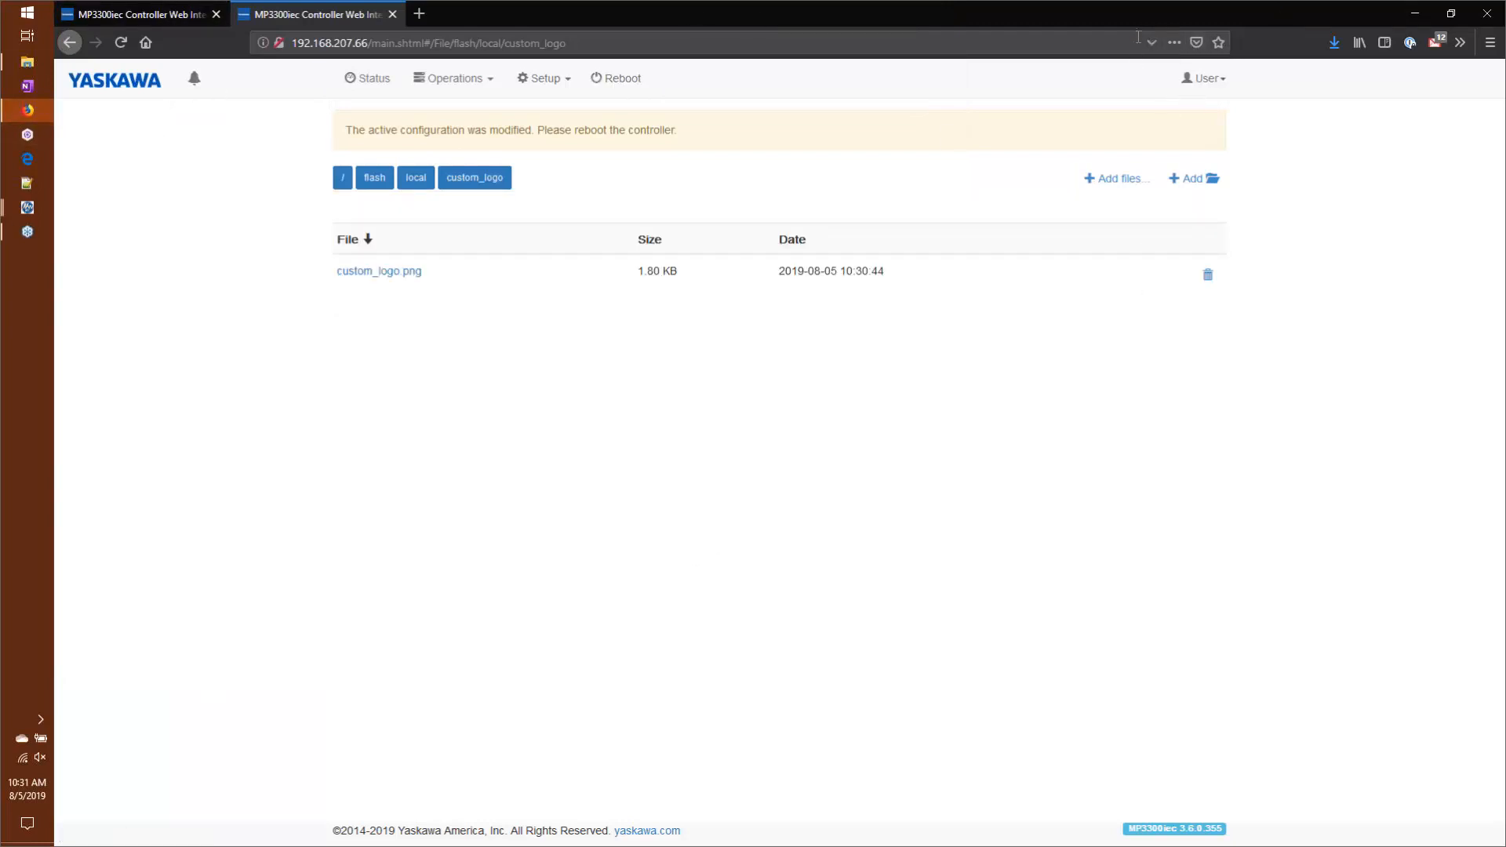
click(118, 45)
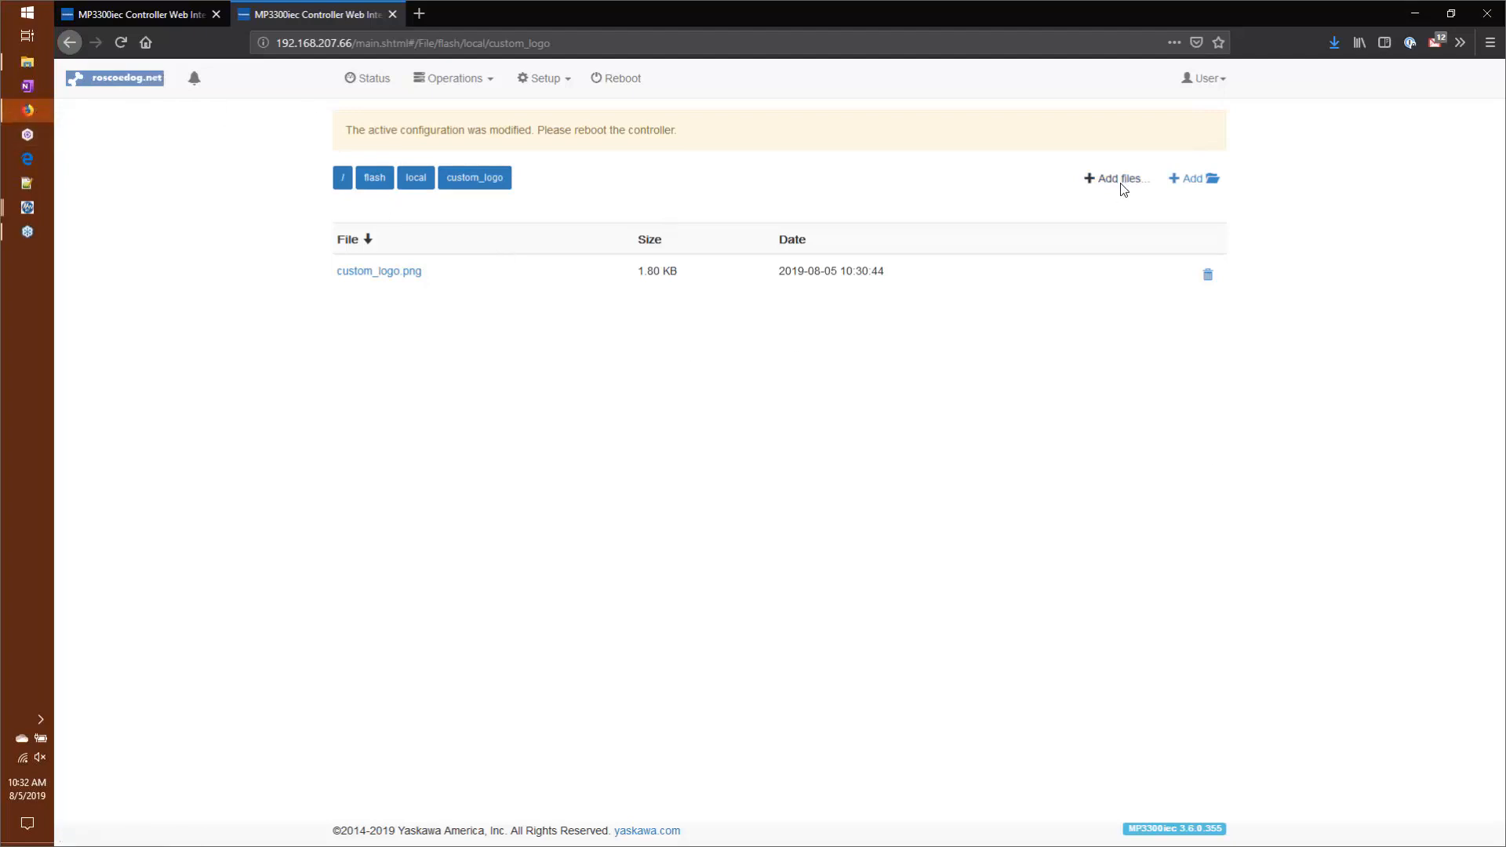
Step: Delete custom_logo.png from the controller's custom_logo directory and reload the page to restore the default logo
click(1212, 277)
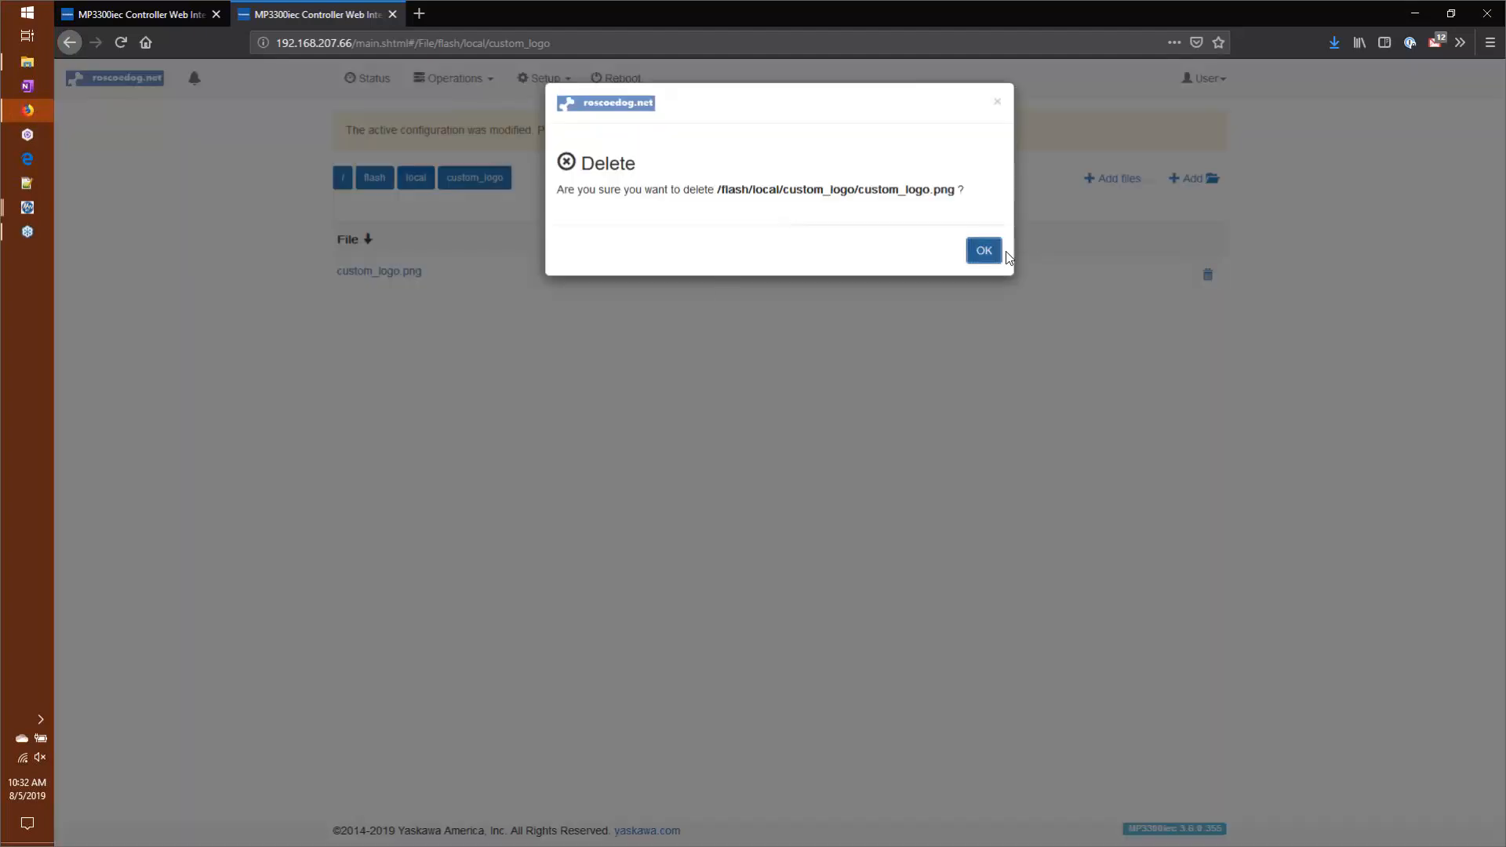
click(984, 250)
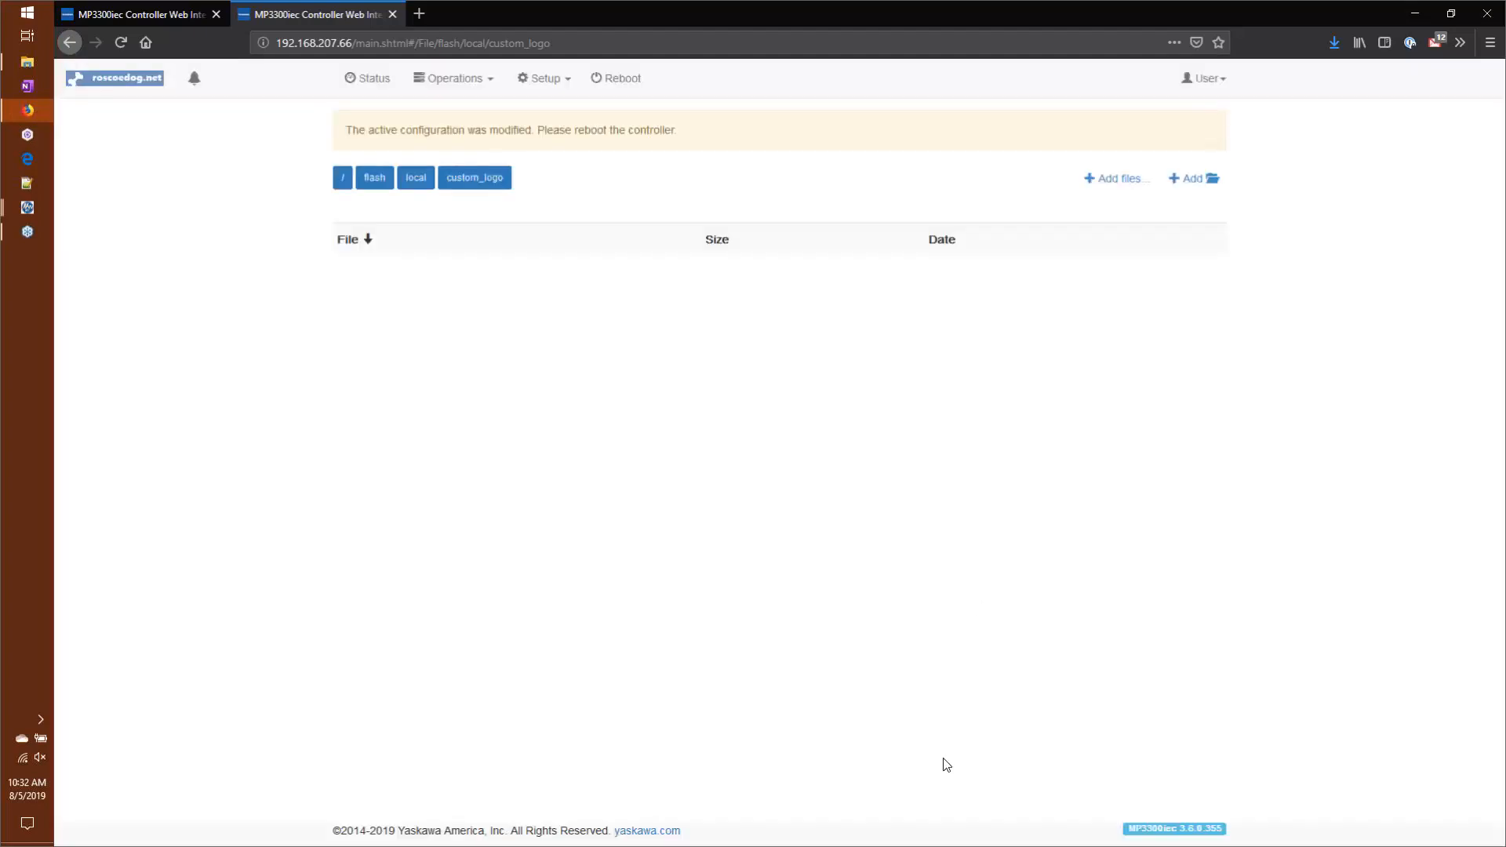
click(120, 44)
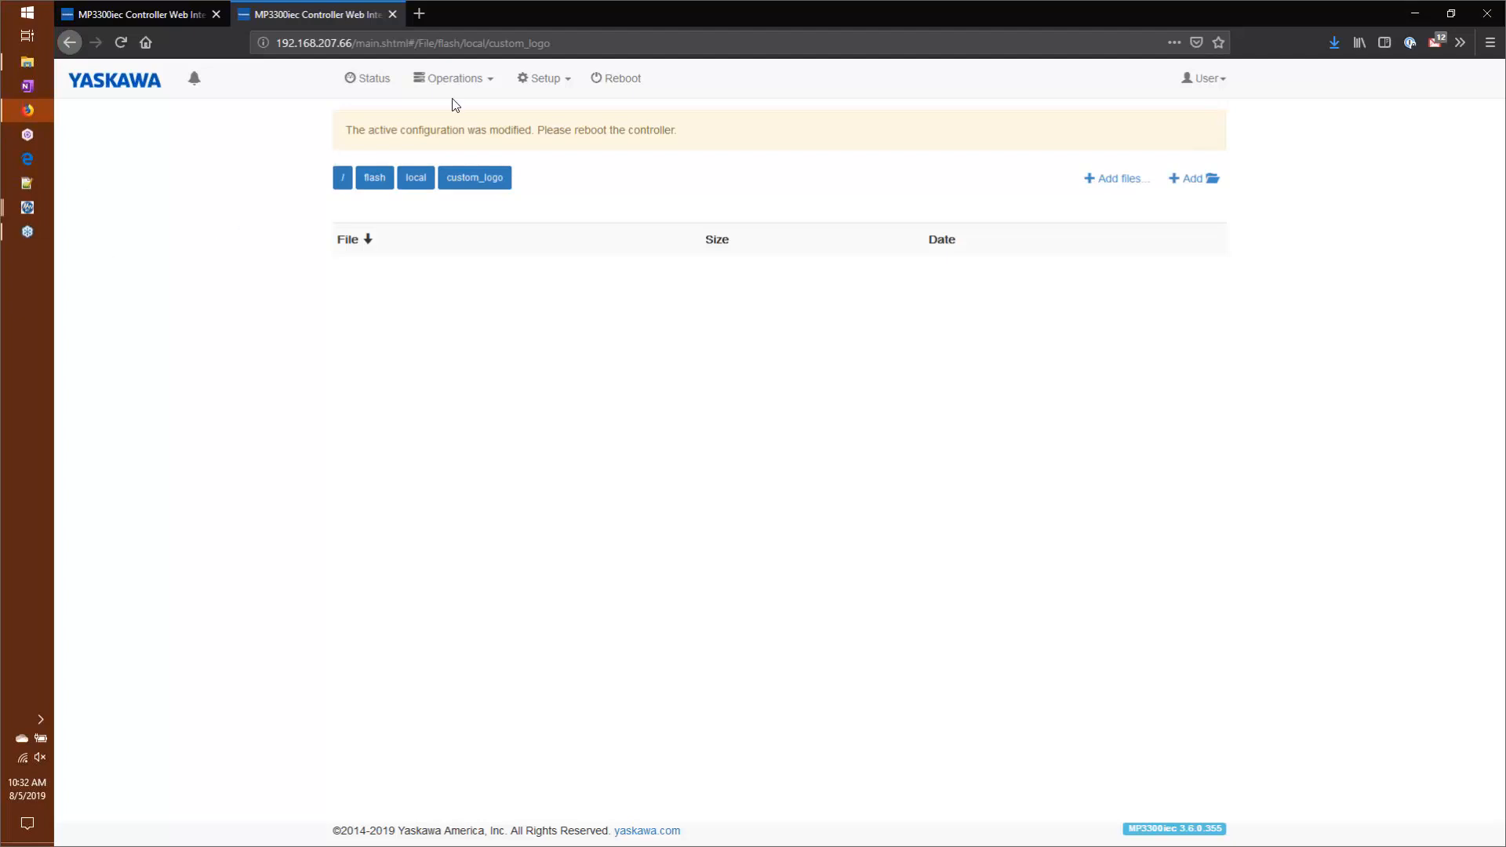
click(378, 39)
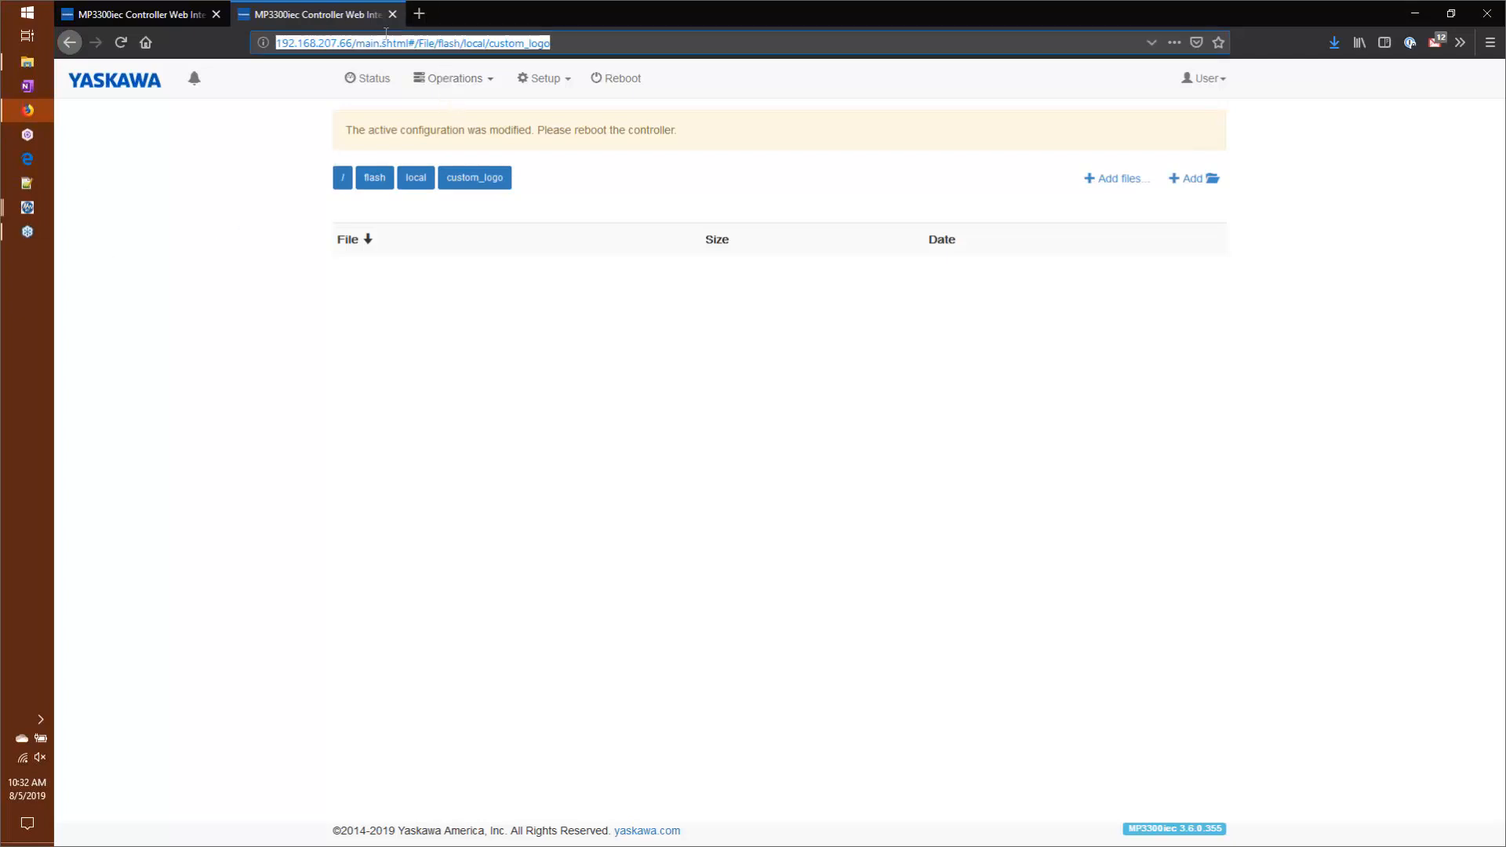
text(yasa)
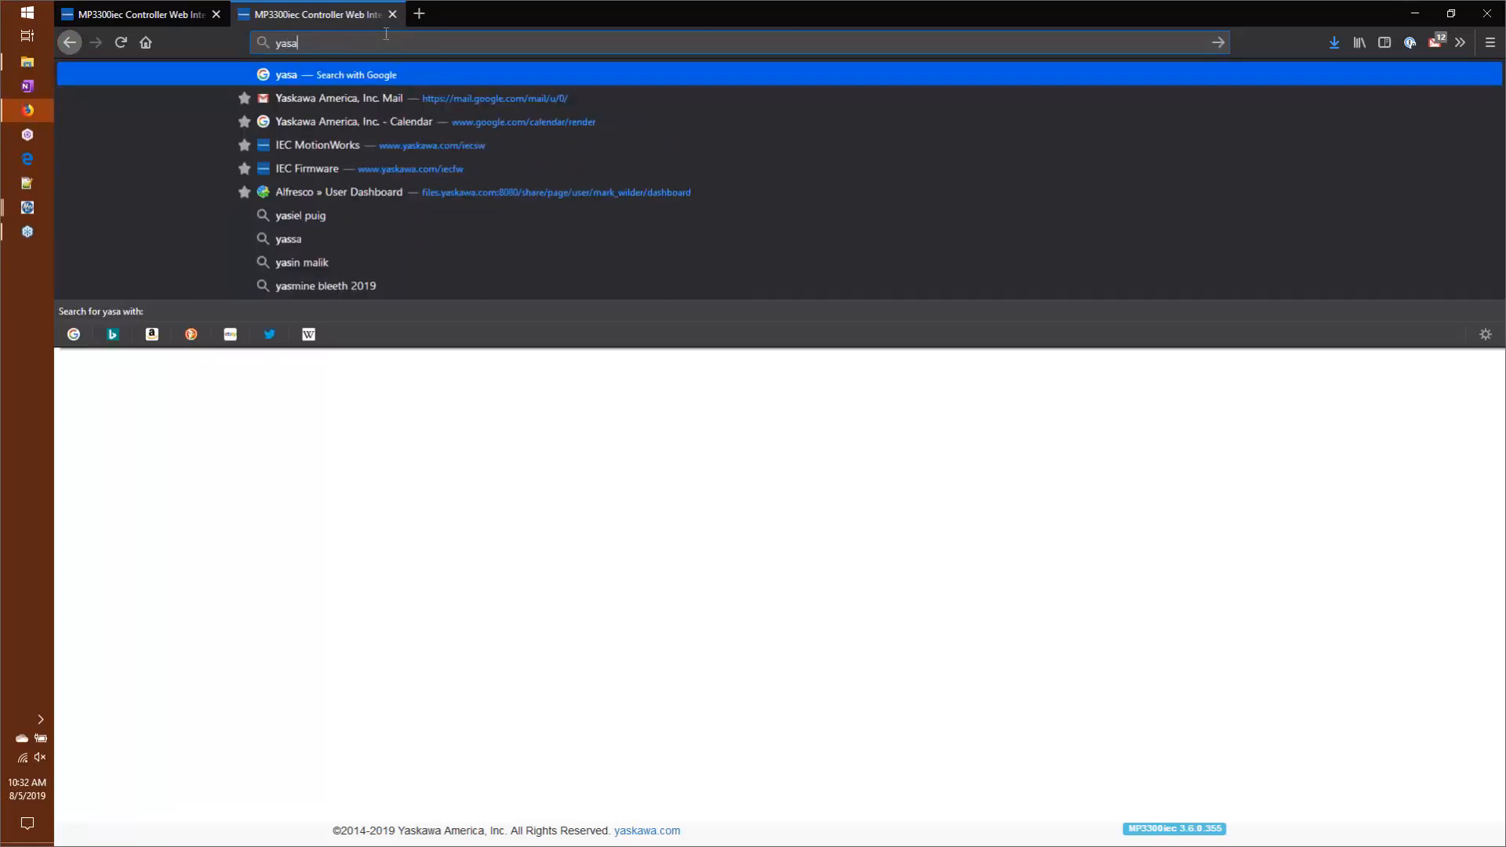
key(BackSpace)
key(BackSpace)
key(BackSpace)
text(www.)
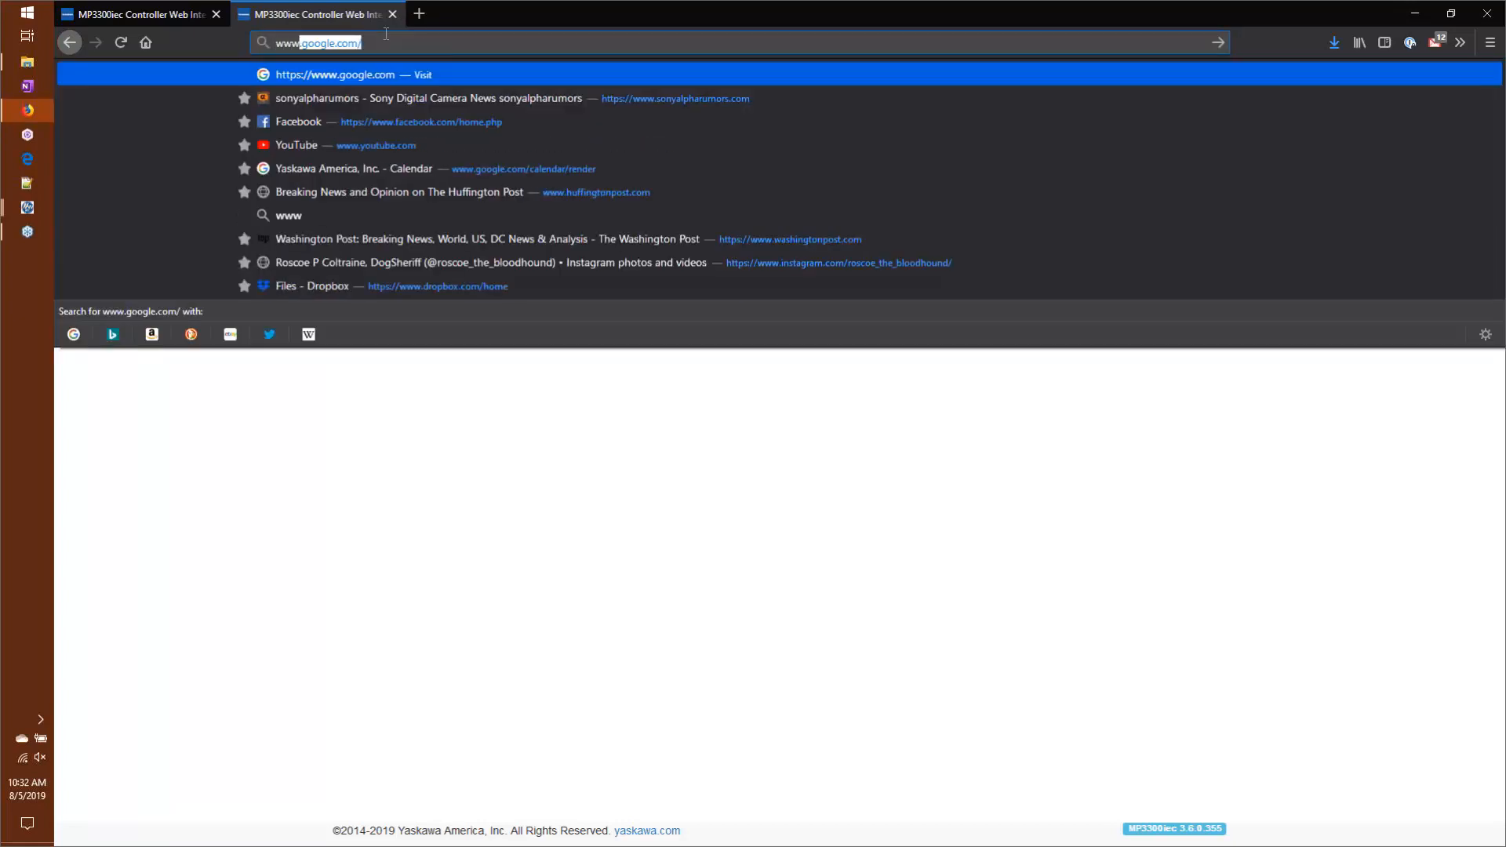
text(yaskawa.com/)
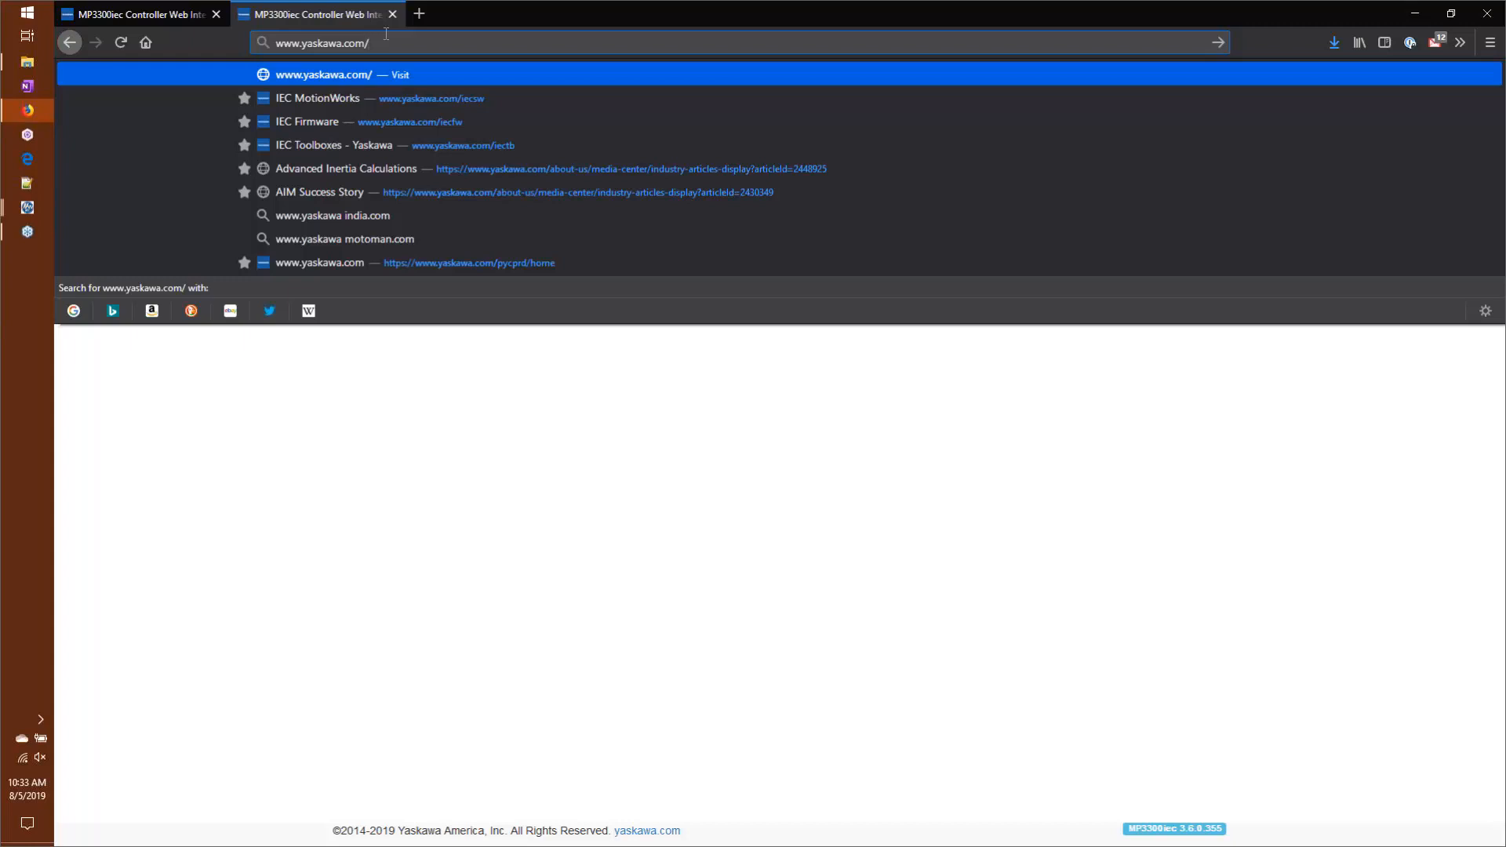
text(iecs)
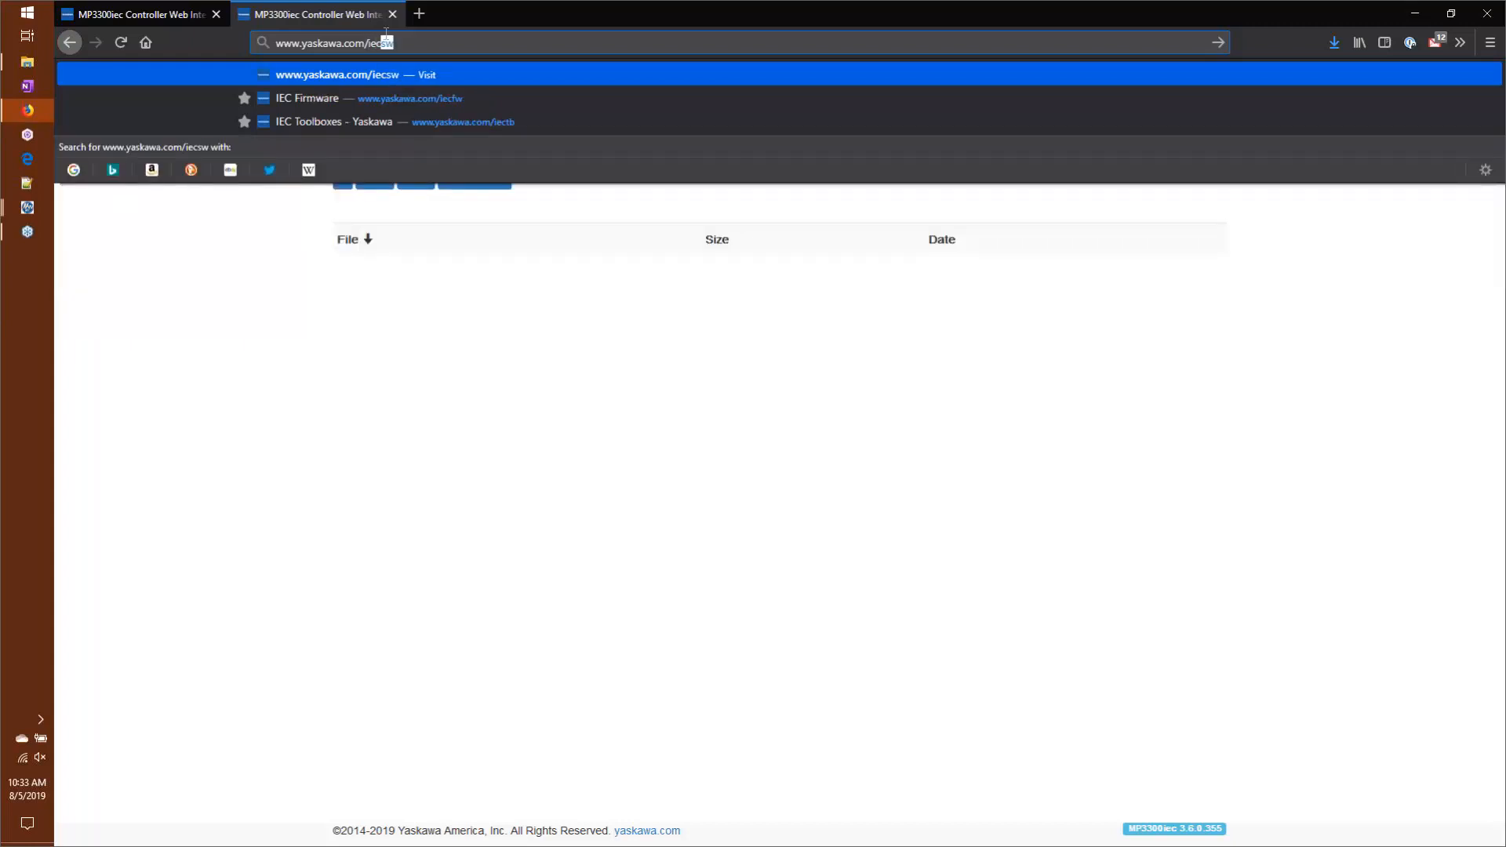
text(w)
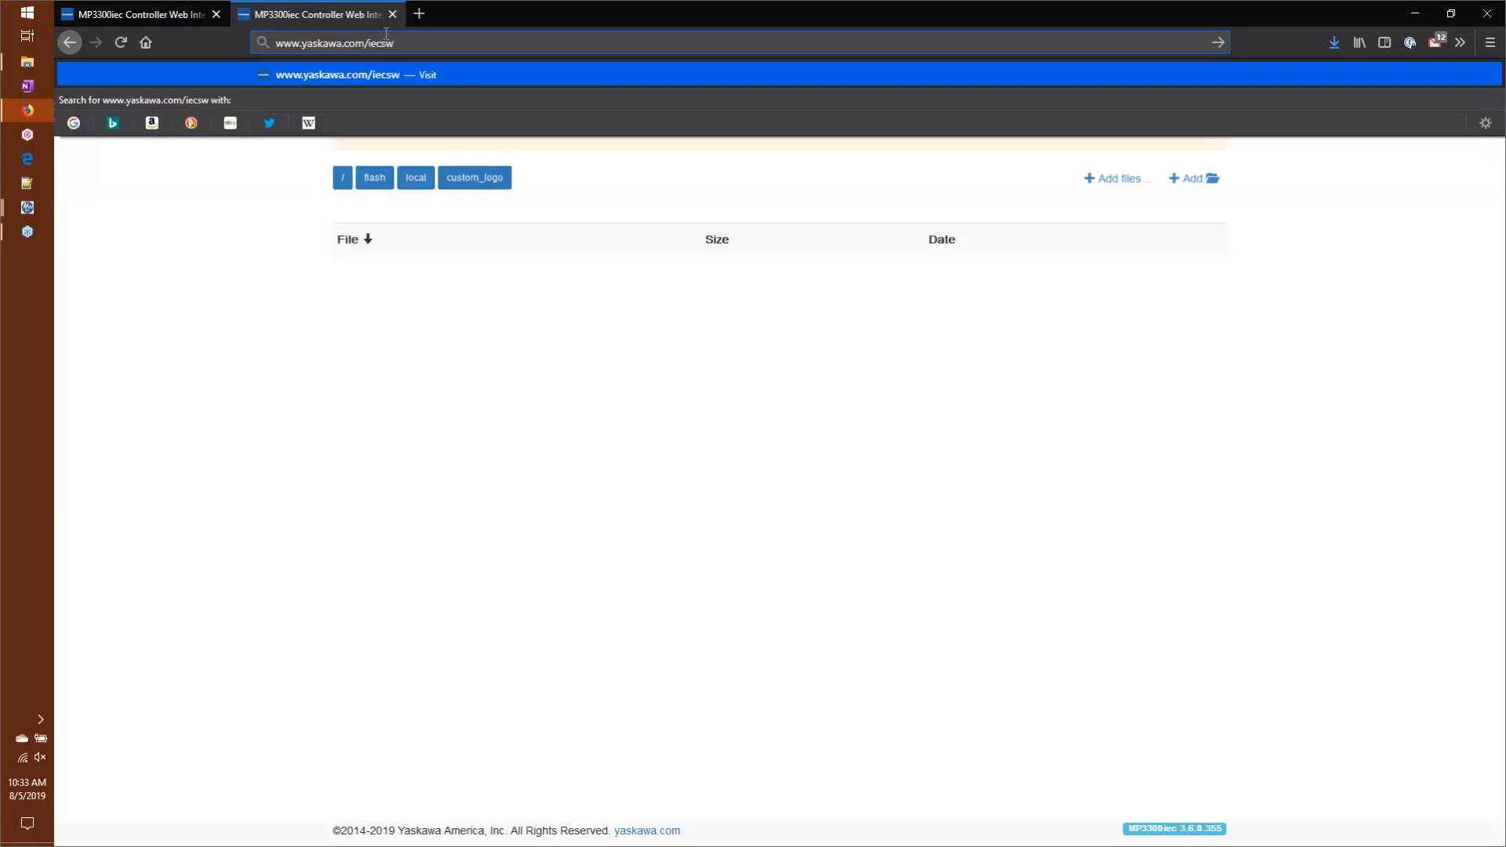
key(Return)
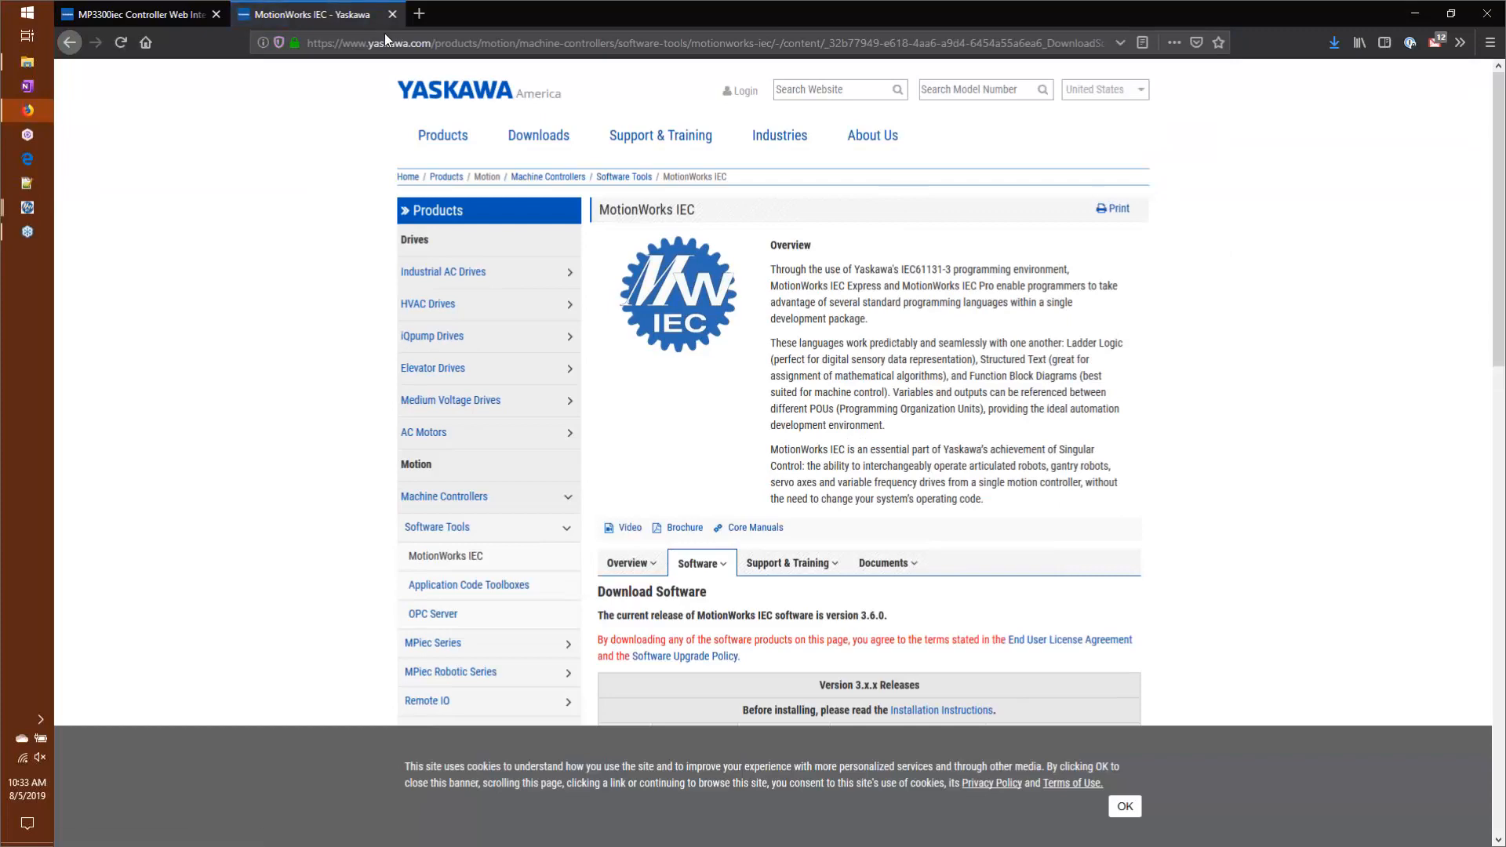
scroll(718, 519, down, 2)
scroll(720, 524, down, 2)
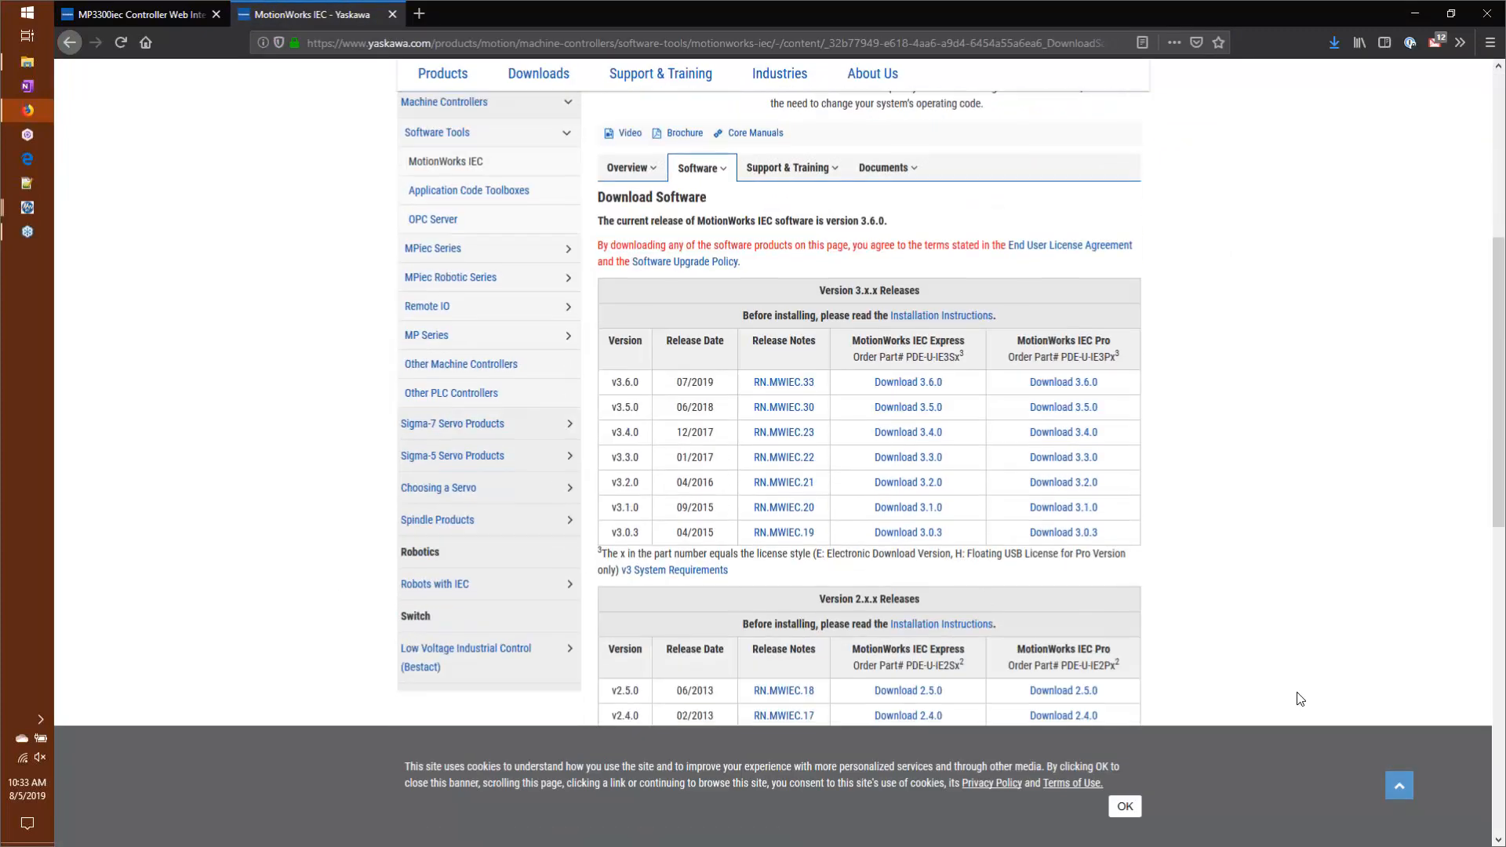
scroll(1009, 612, up, 4)
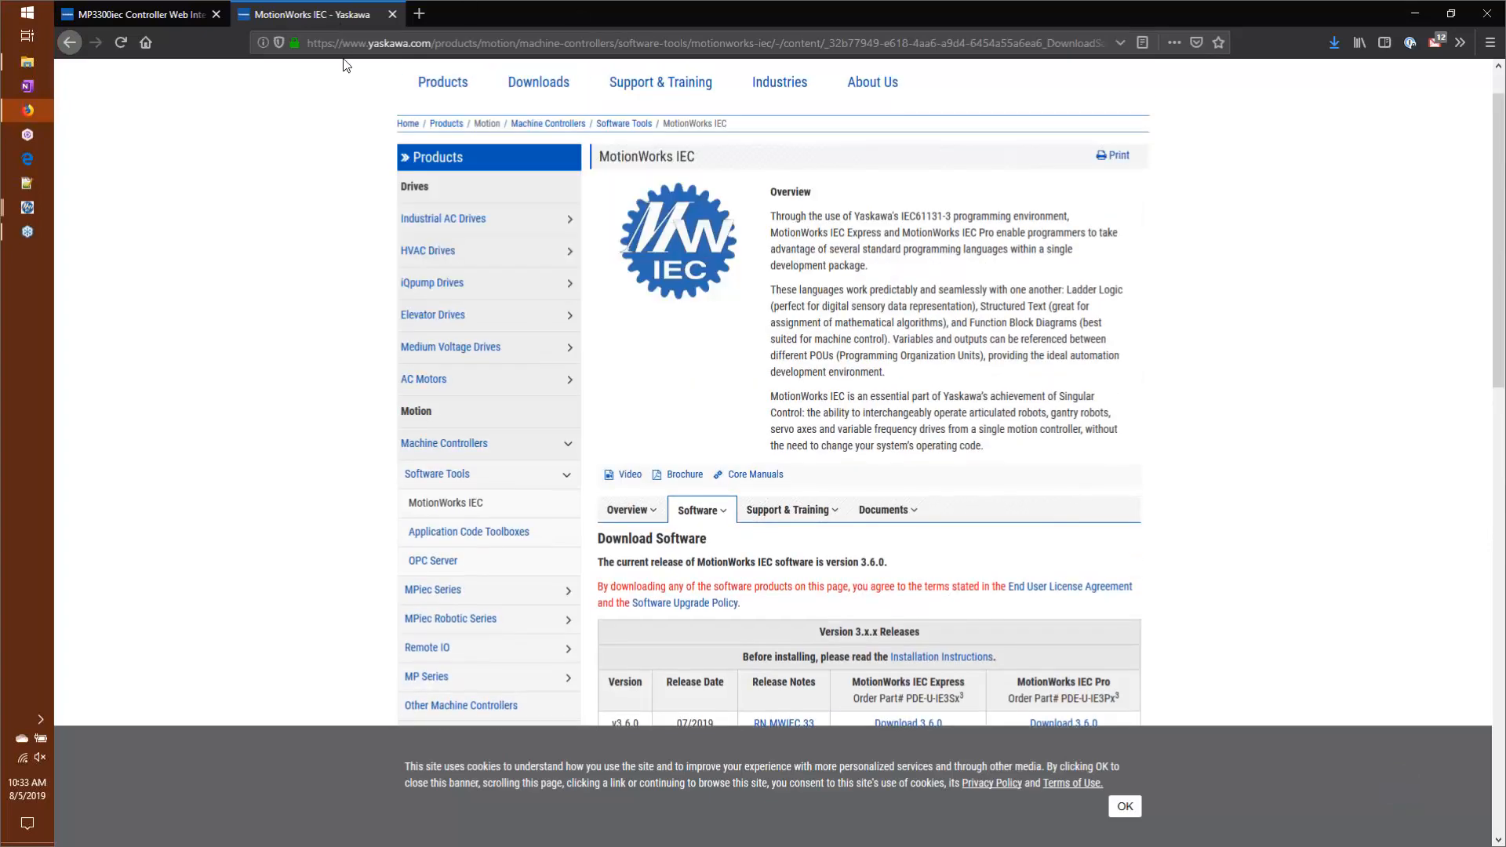
click(351, 43)
double_click(353, 43)
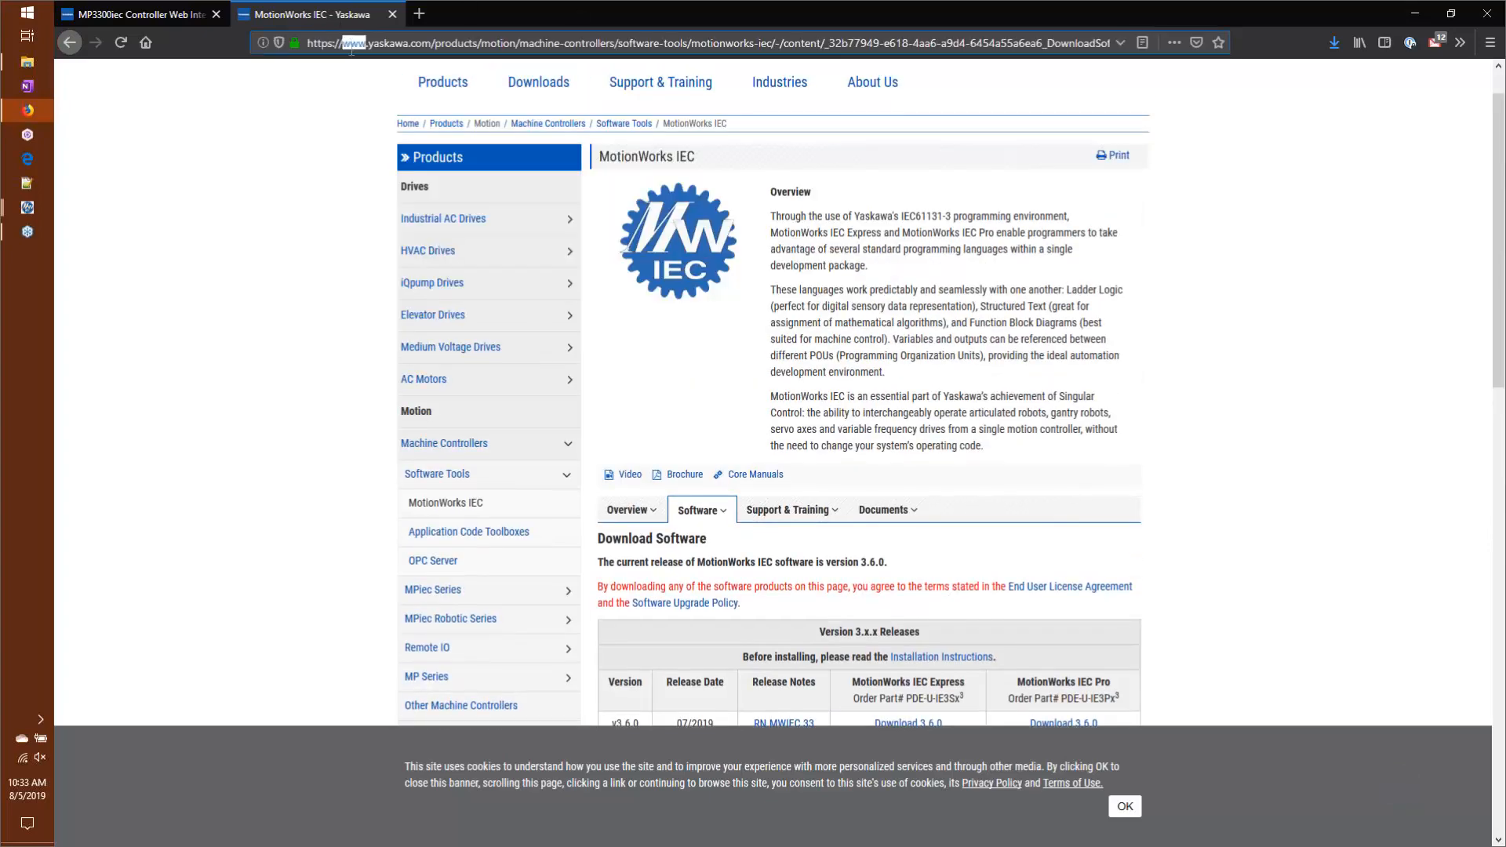
triple_click(352, 43)
text(www.yas)
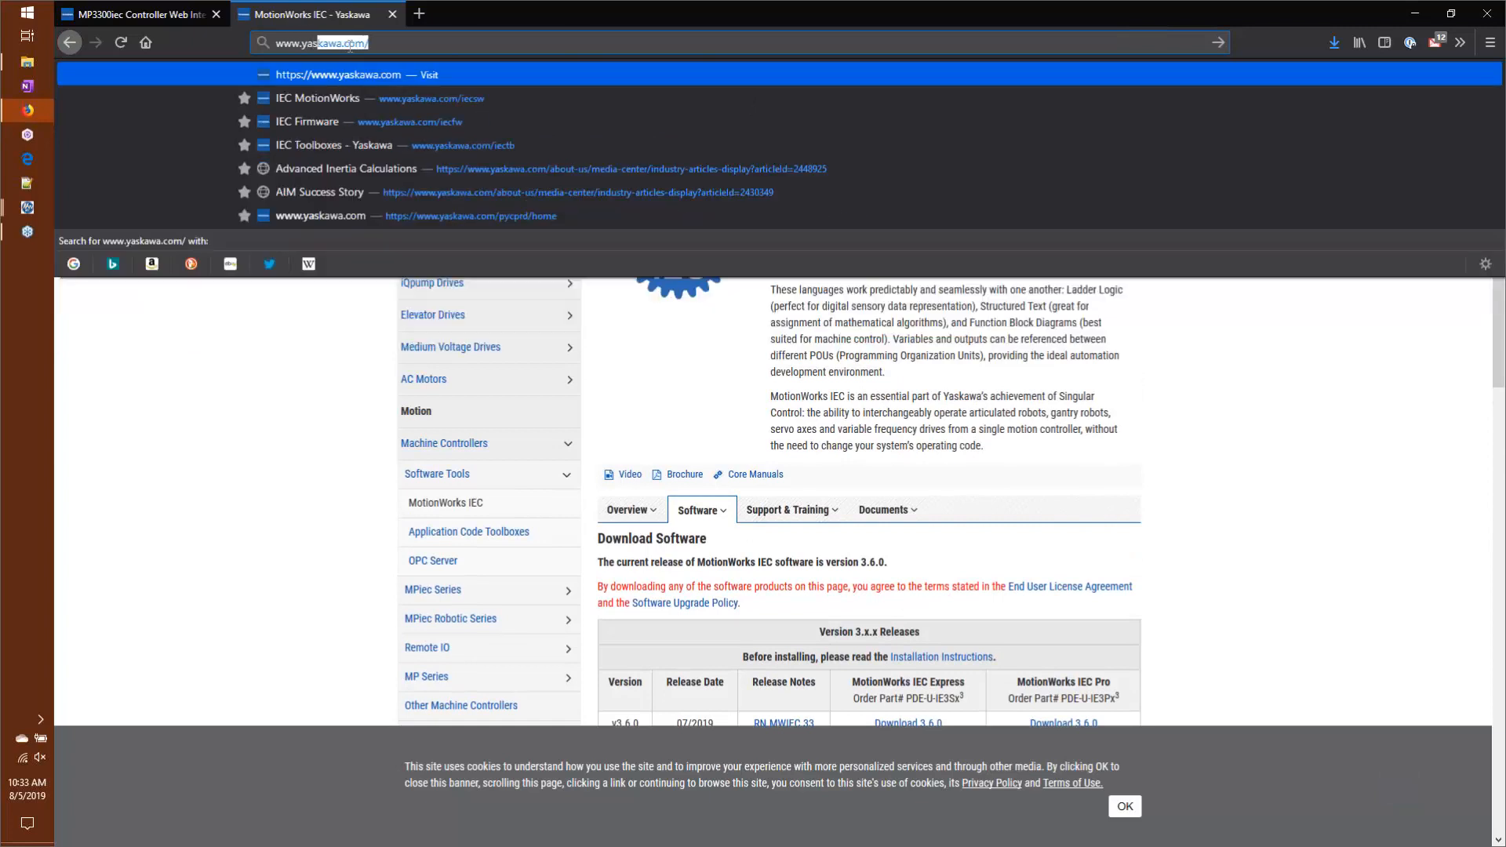
text(kawa.com/iec)
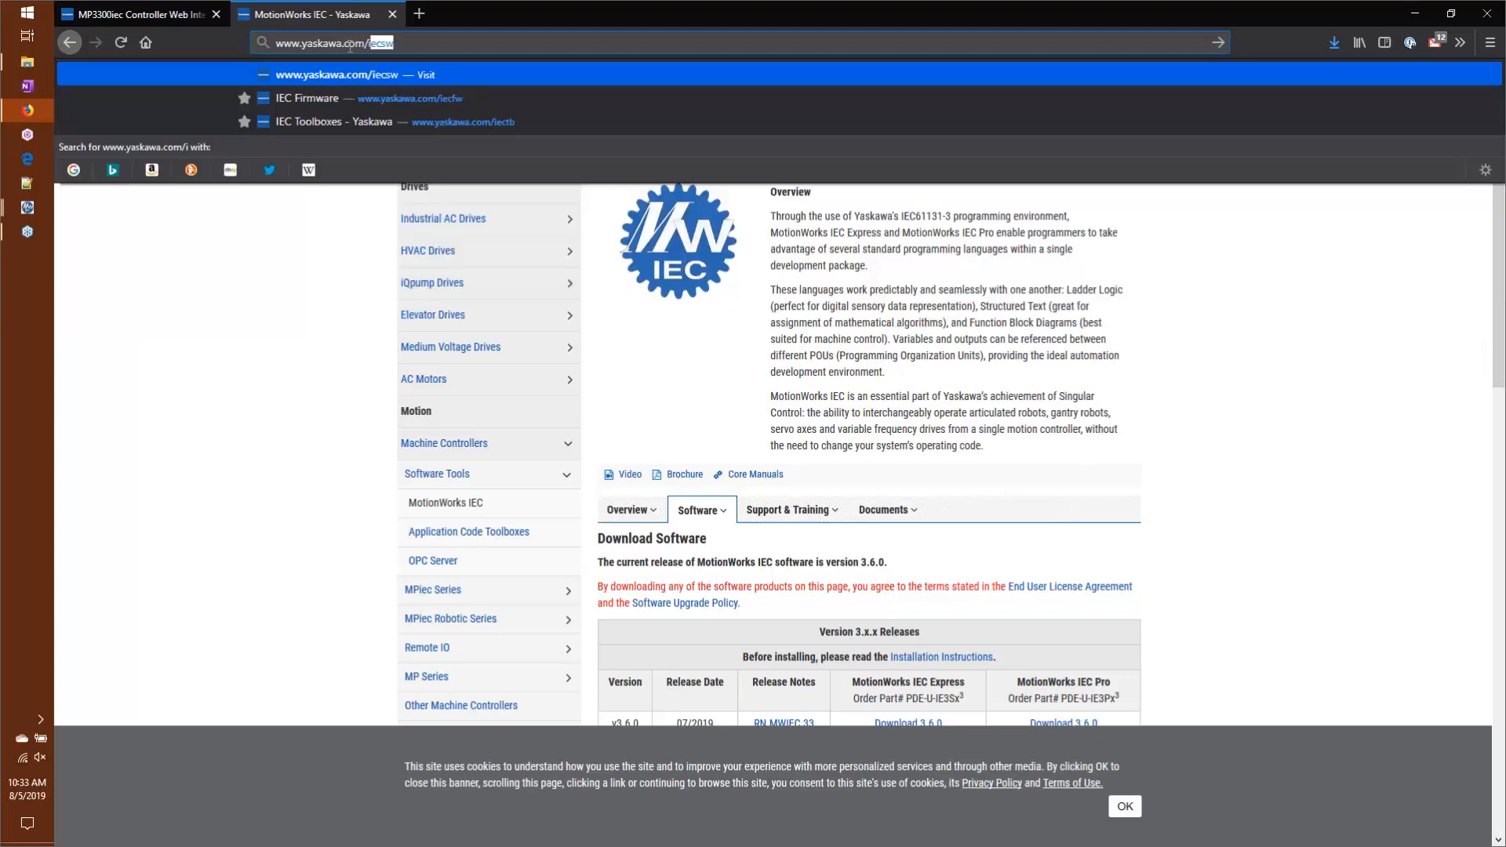
text(fw)
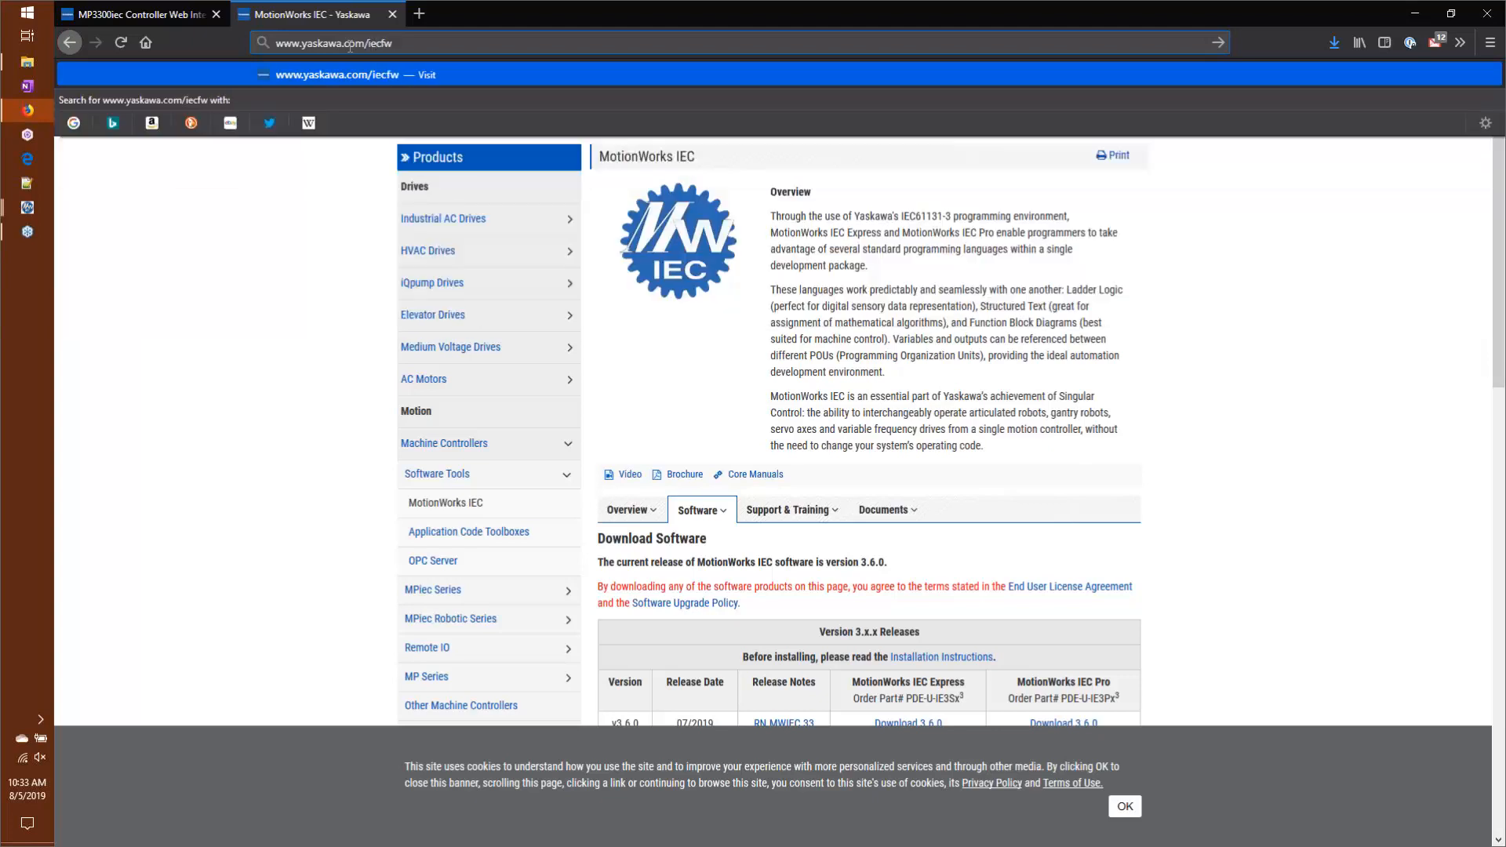
key(Return)
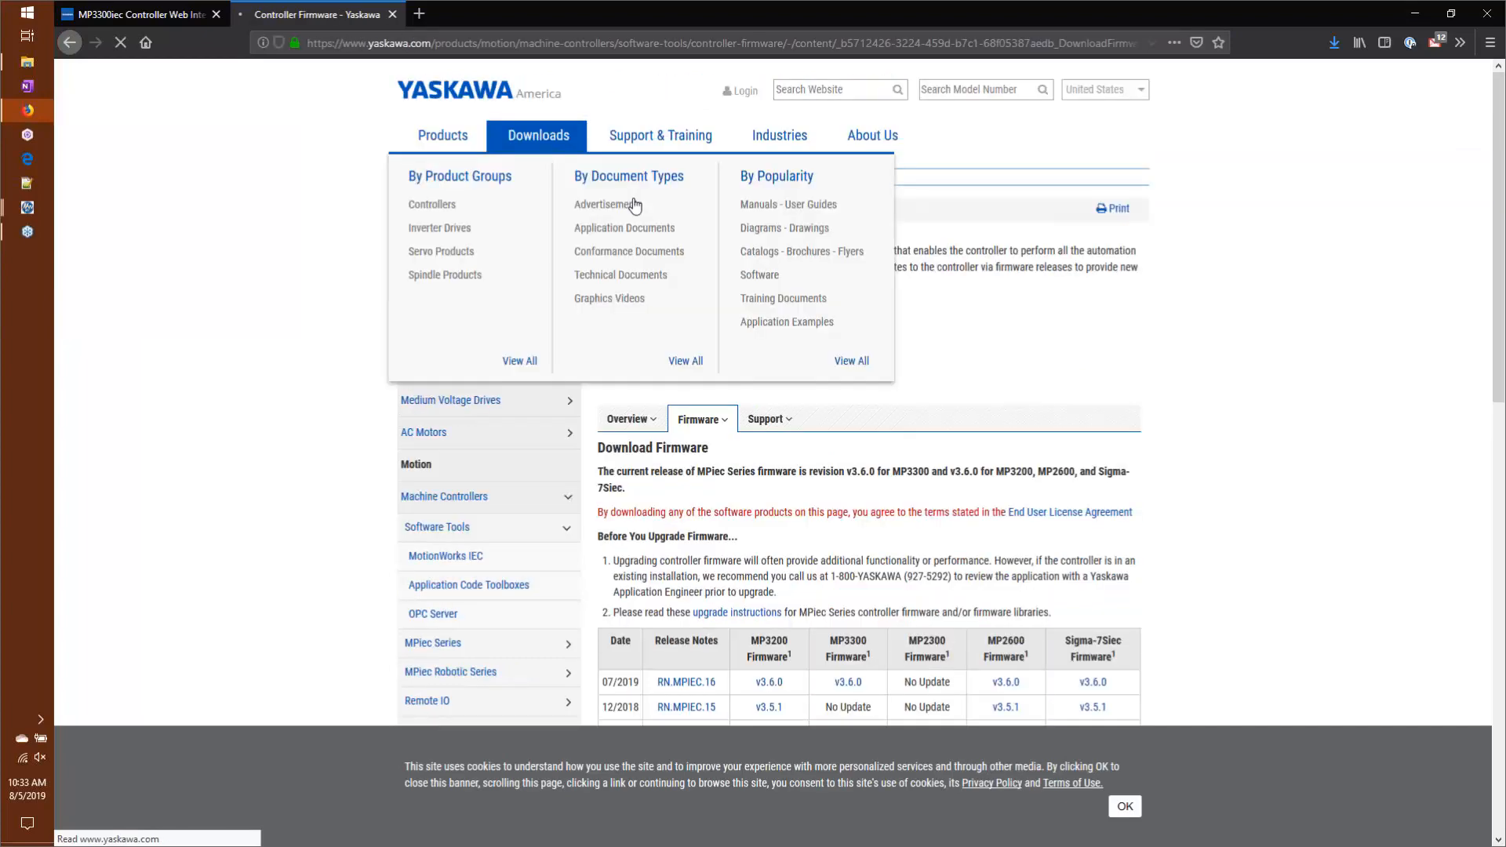
scroll(1040, 423, down, 5)
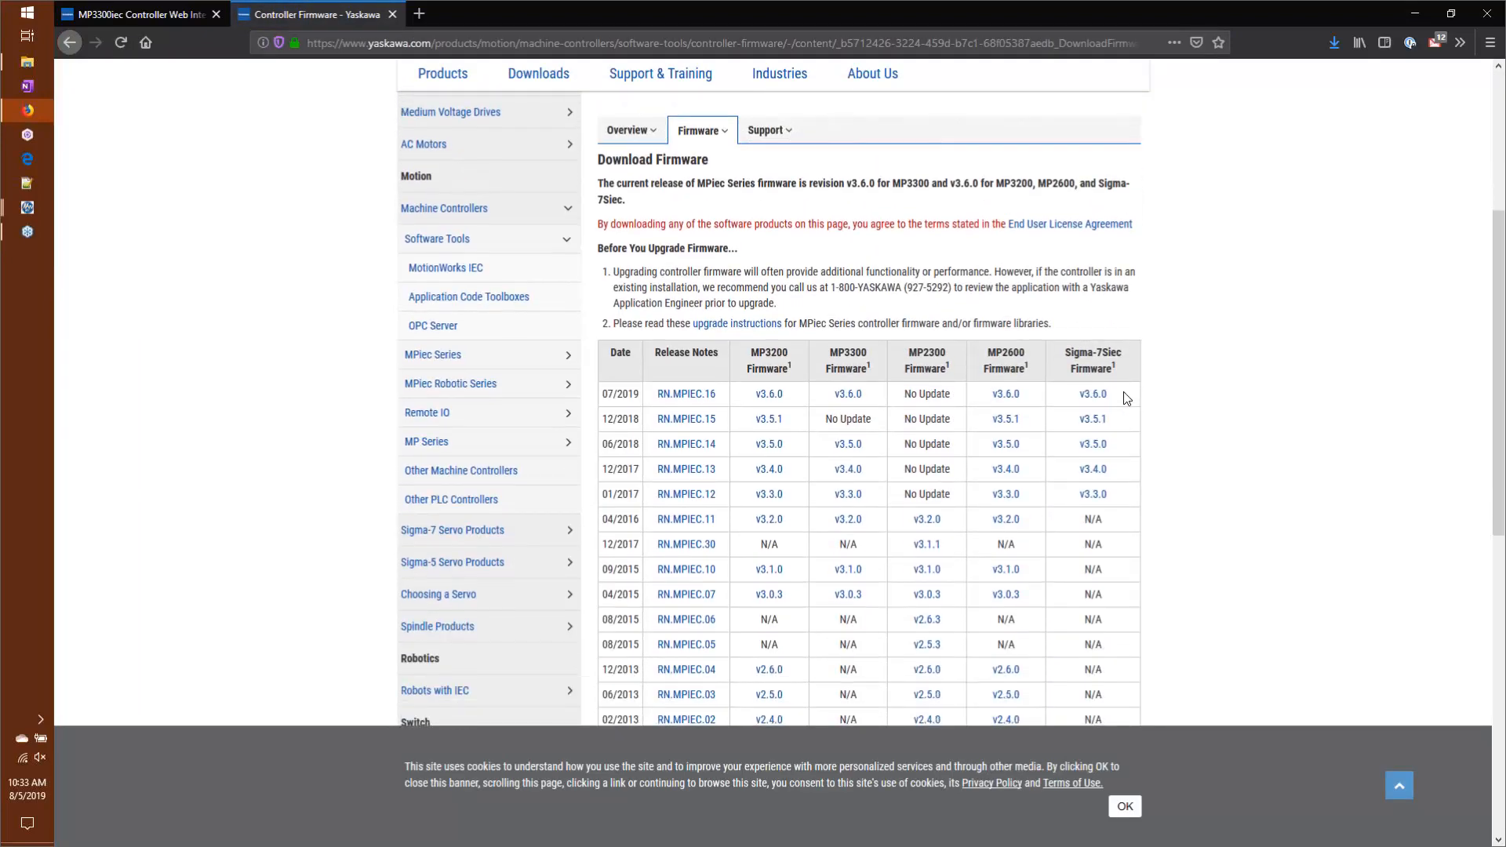
scroll(929, 443, up, 5)
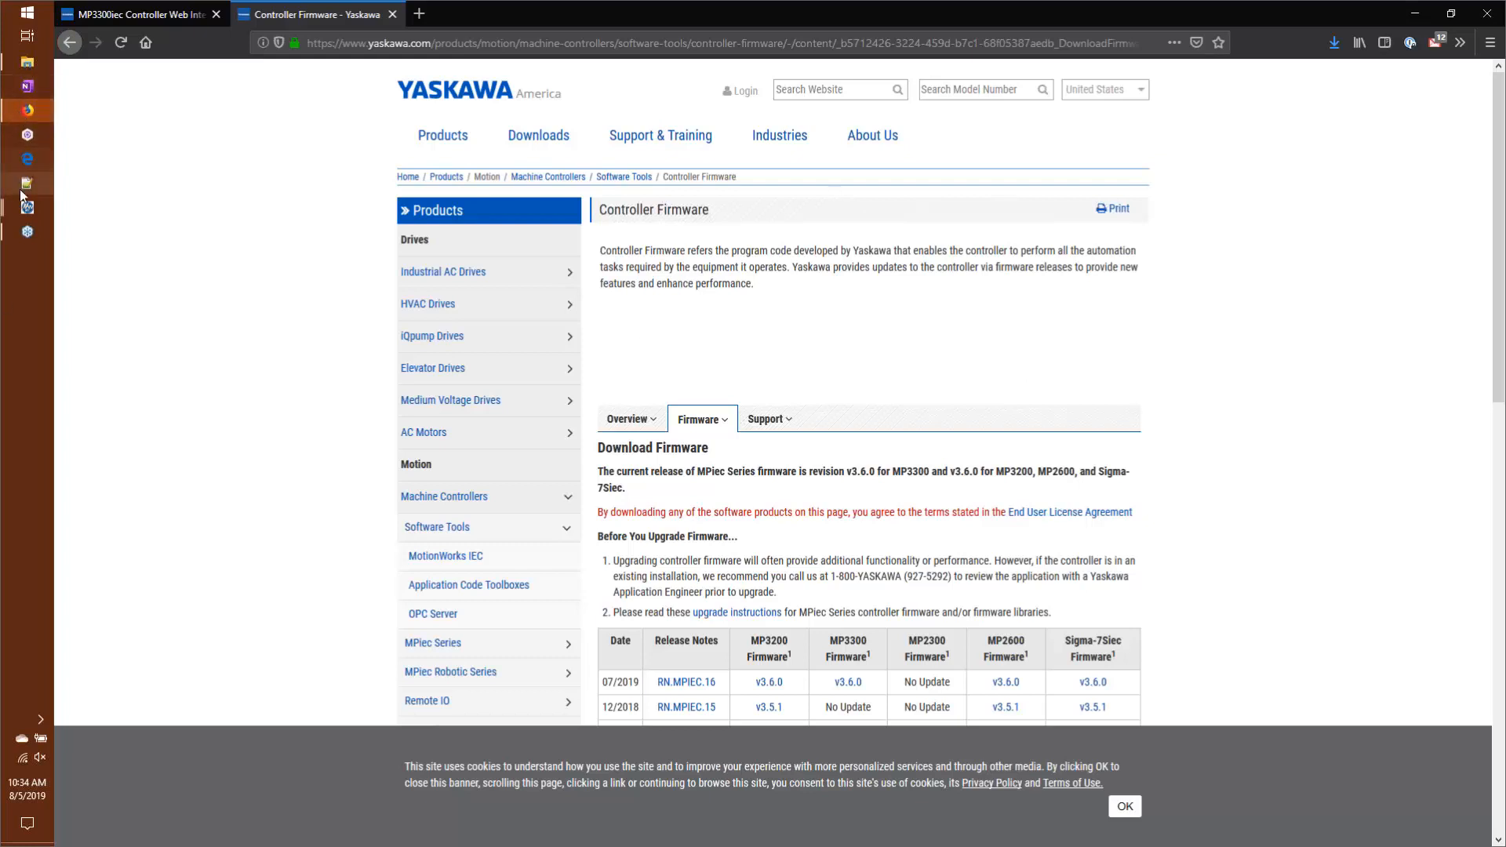
Step: Switch to the Webinar project in MotionWorks IEC 3 Pro and open the IO program's code worksheet to show the Y_Write7LEDMessage block
mouse_move(23, 218)
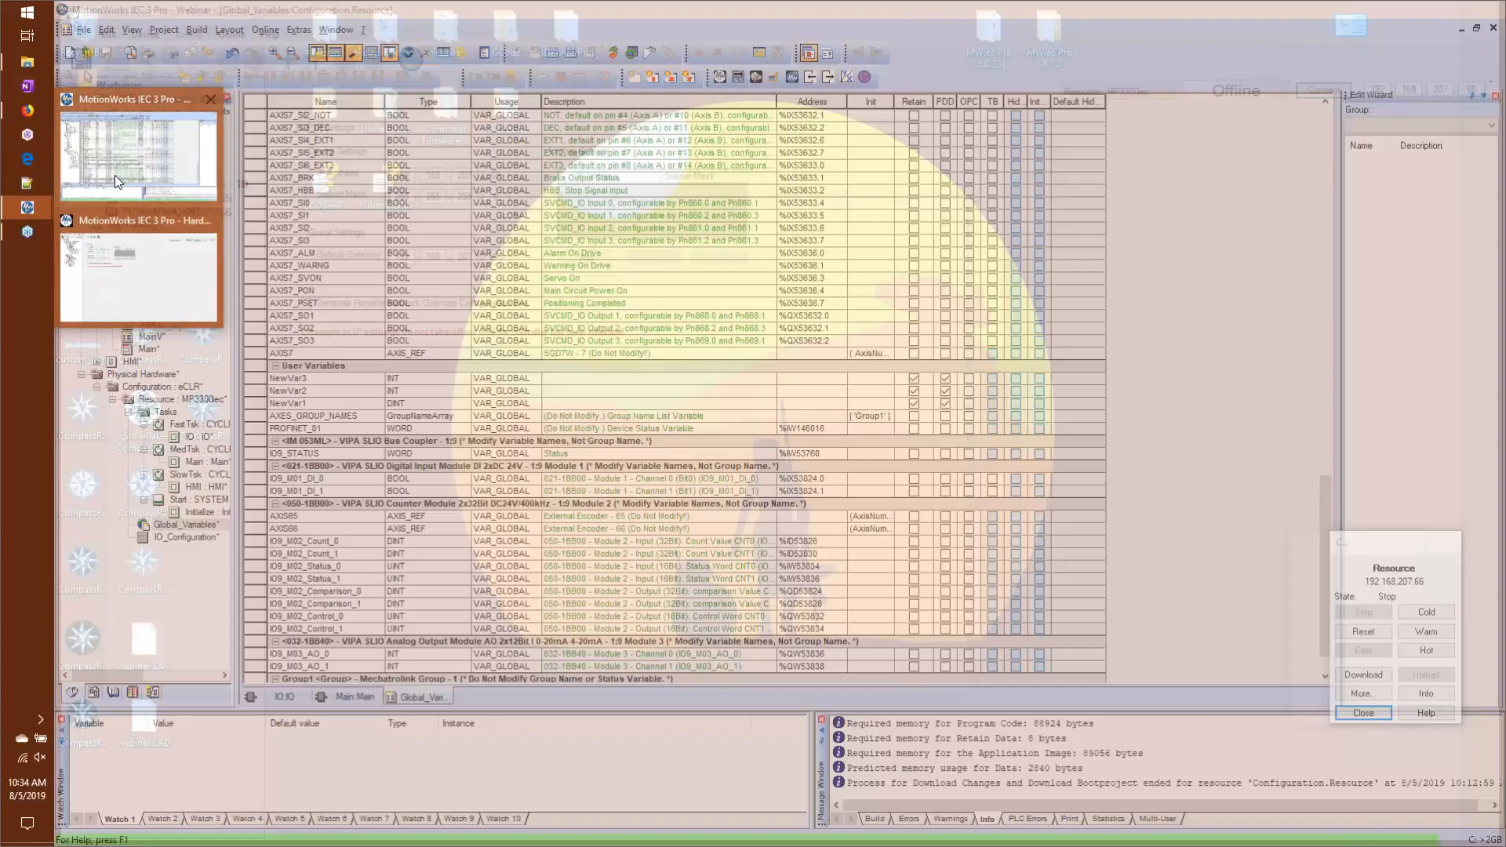
click(115, 176)
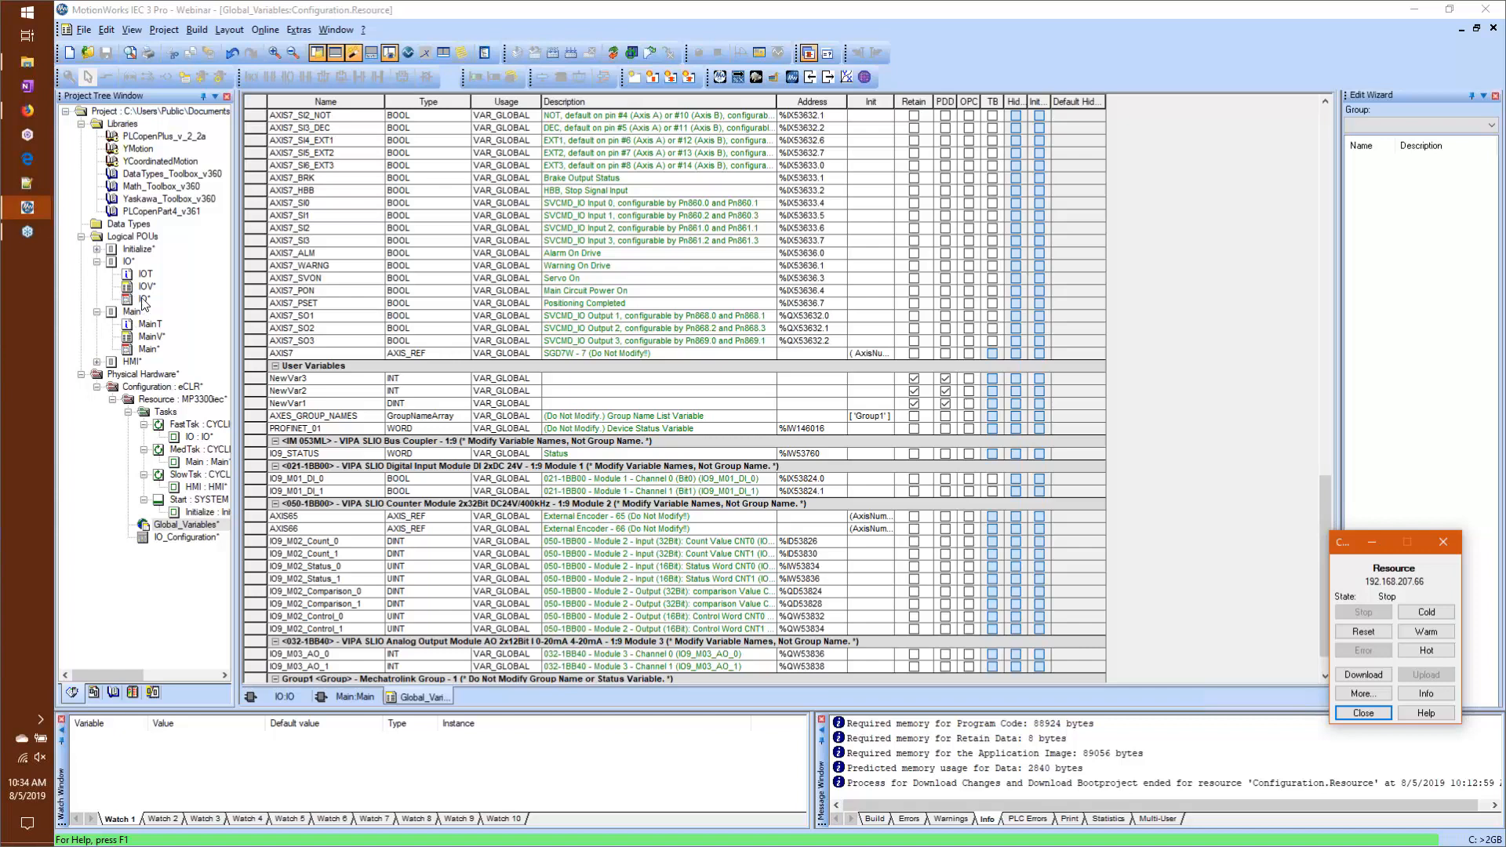
double_click(167, 298)
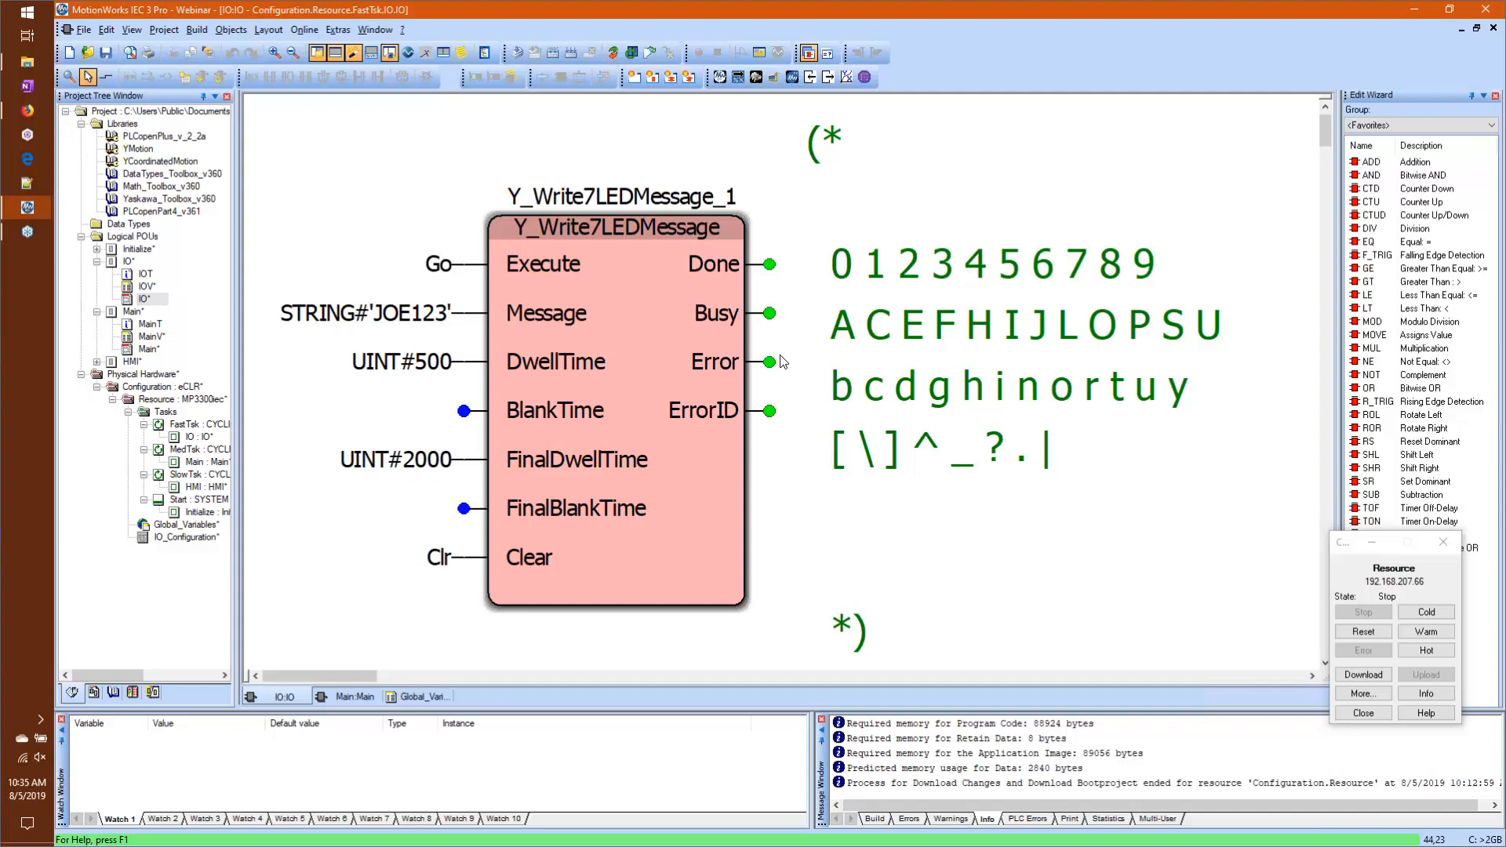
Step: Switch to File Explorer and open the RVariables_20190805.zip archive from the Downloads folder
click(22, 67)
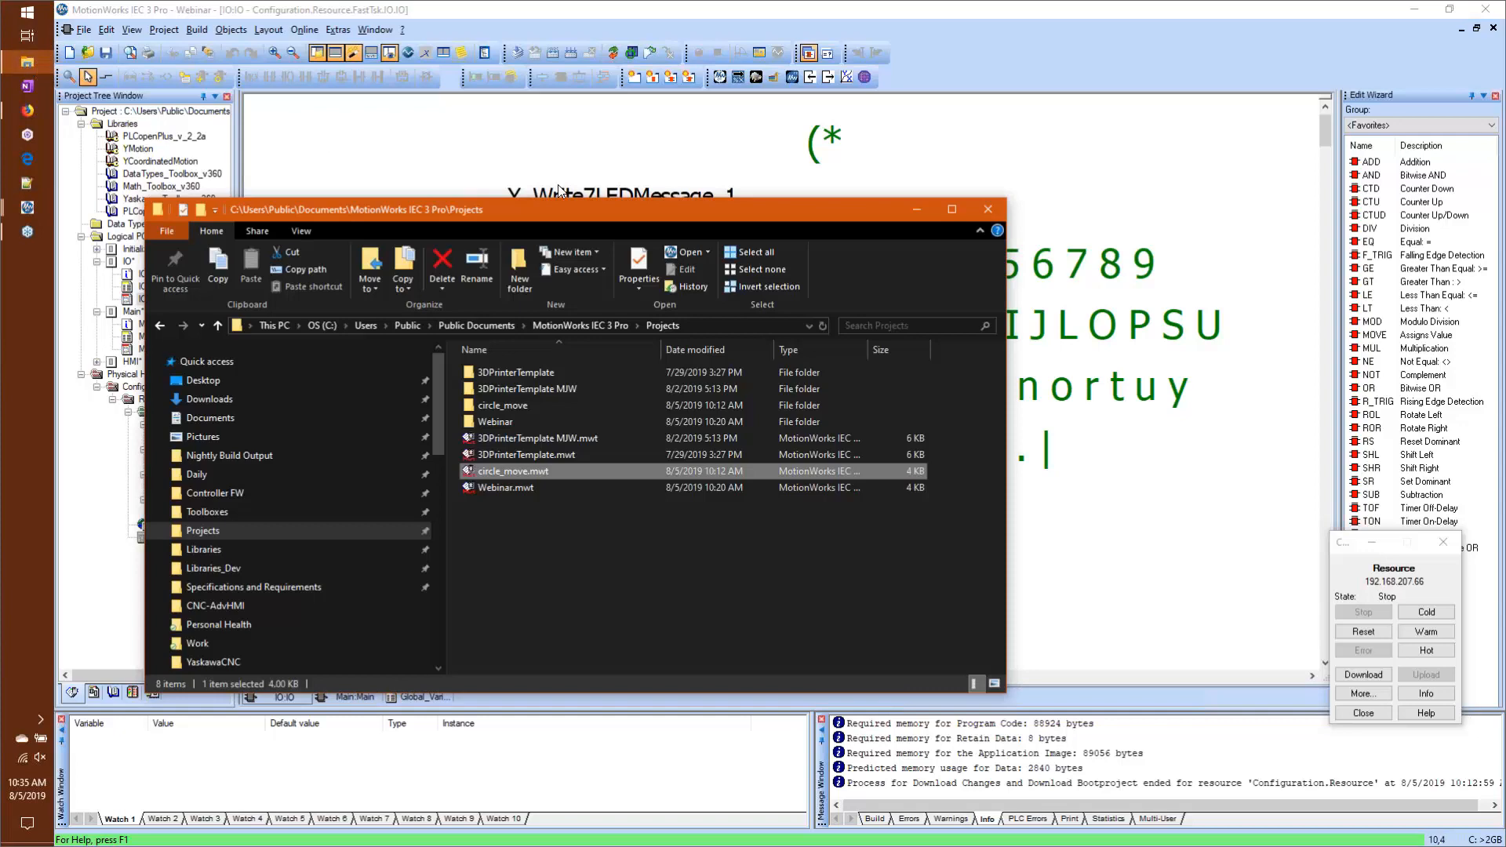
click(210, 398)
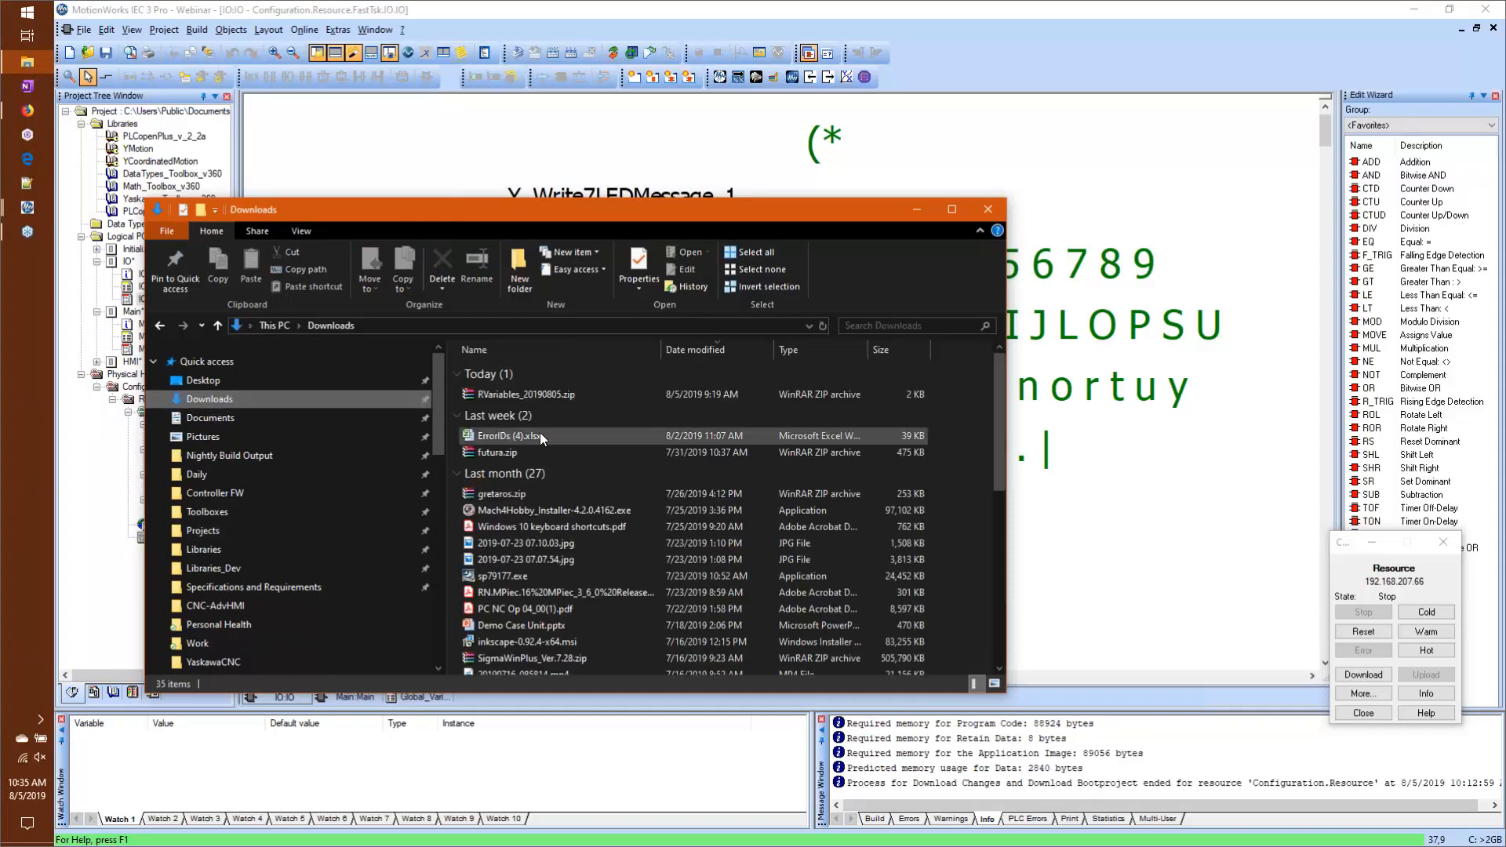
double_click(566, 397)
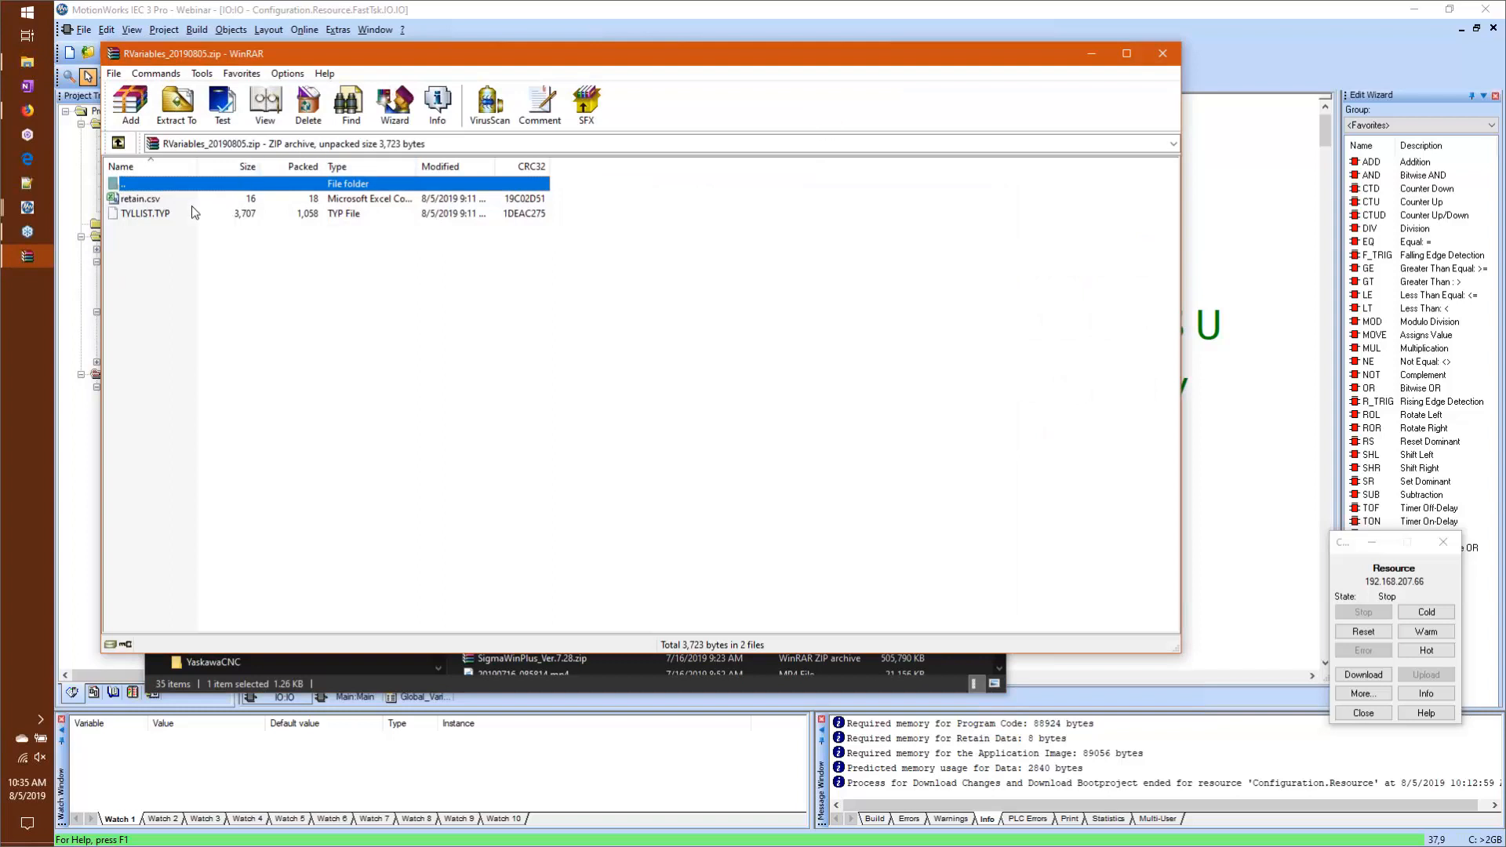
Step: View the archive's retain.csv in an enlarged Excel window, close it, point out TYLLIST.TYP and close the archive
click(187, 204)
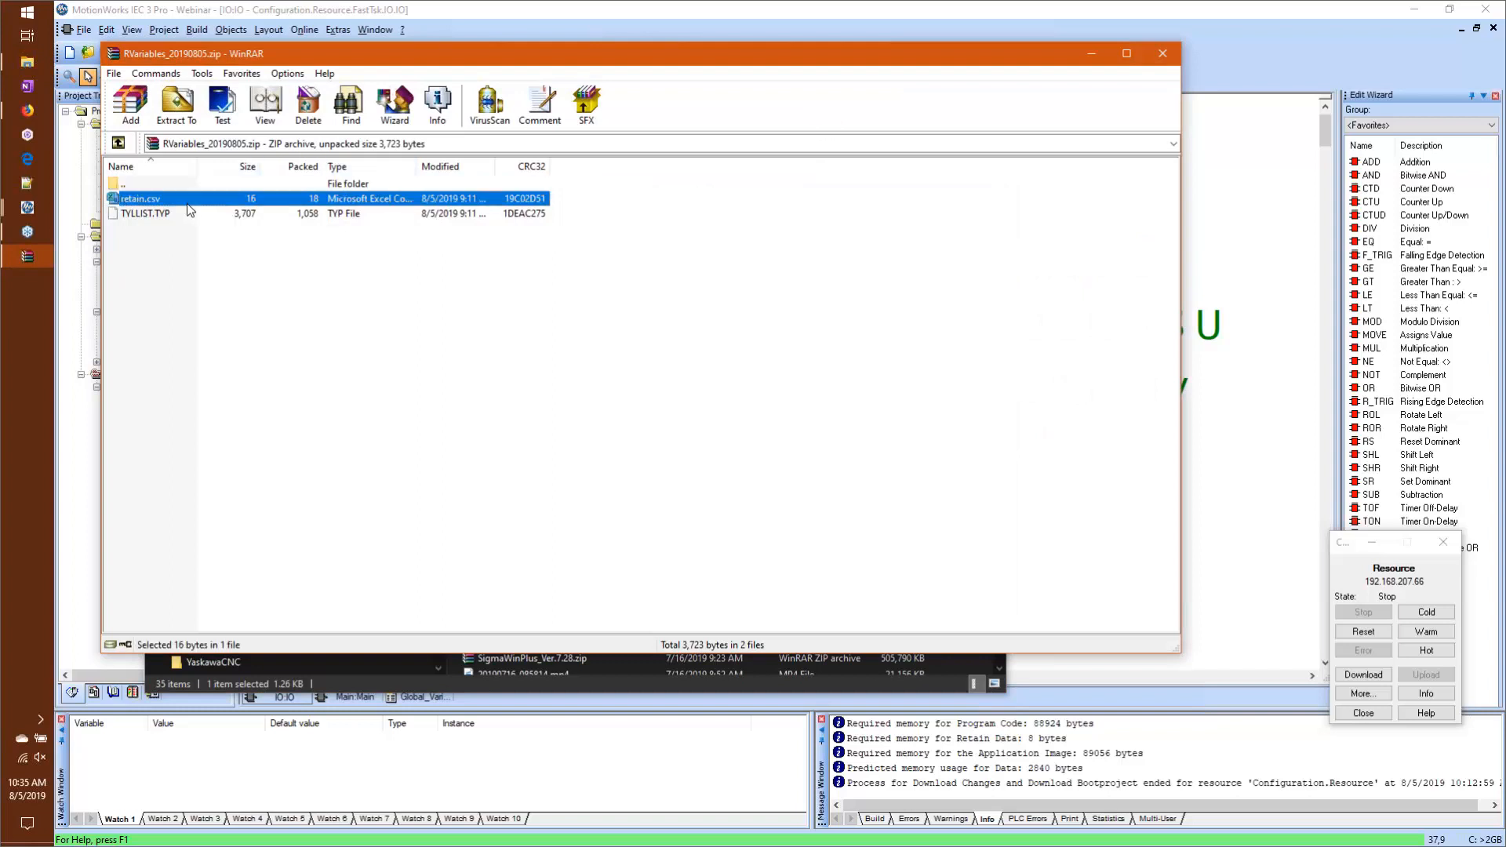
double_click(166, 197)
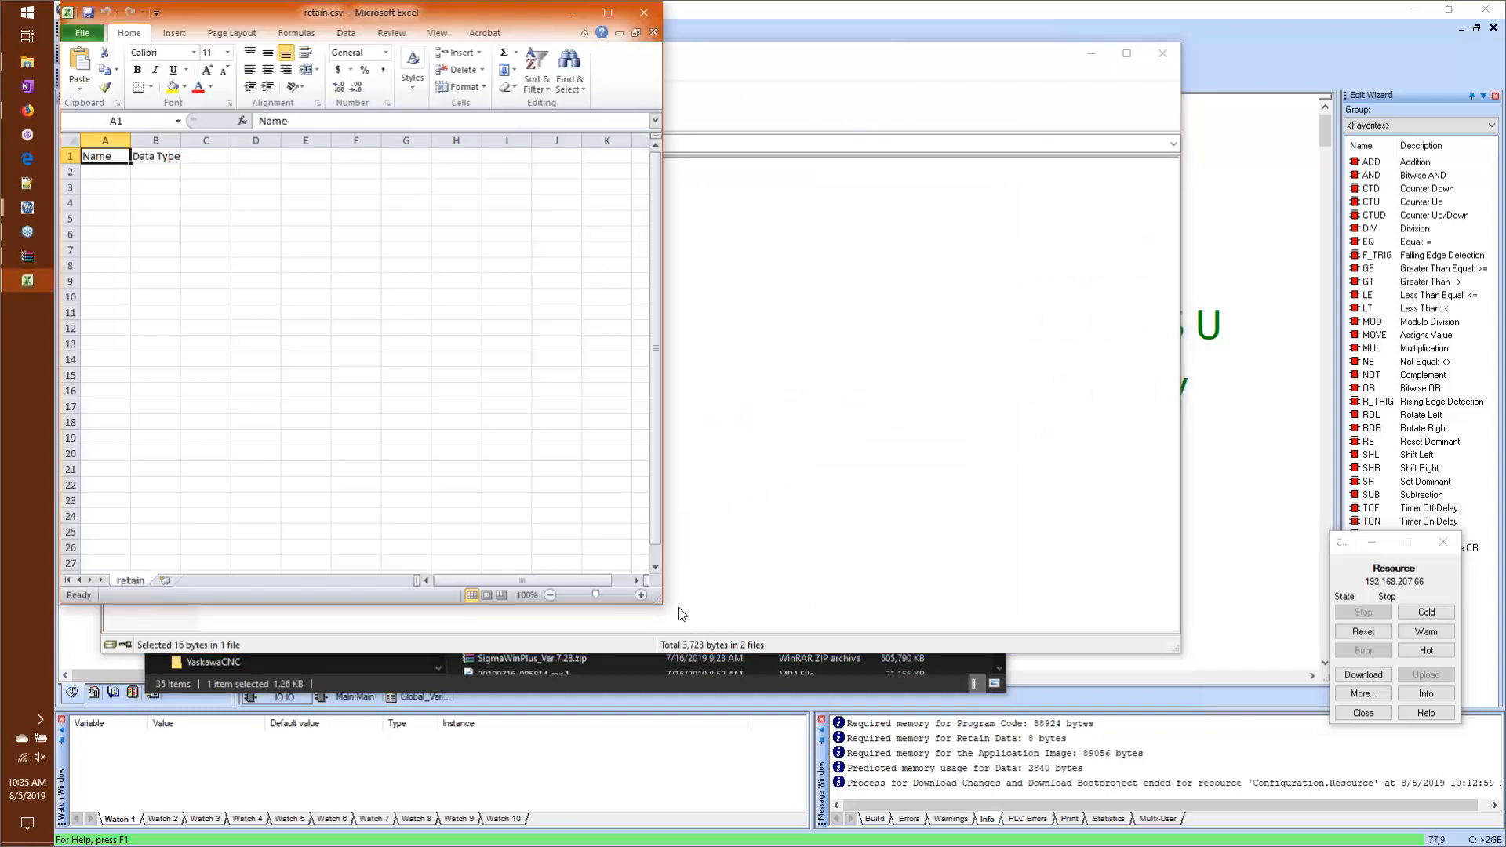
drag(657, 605, 1314, 813)
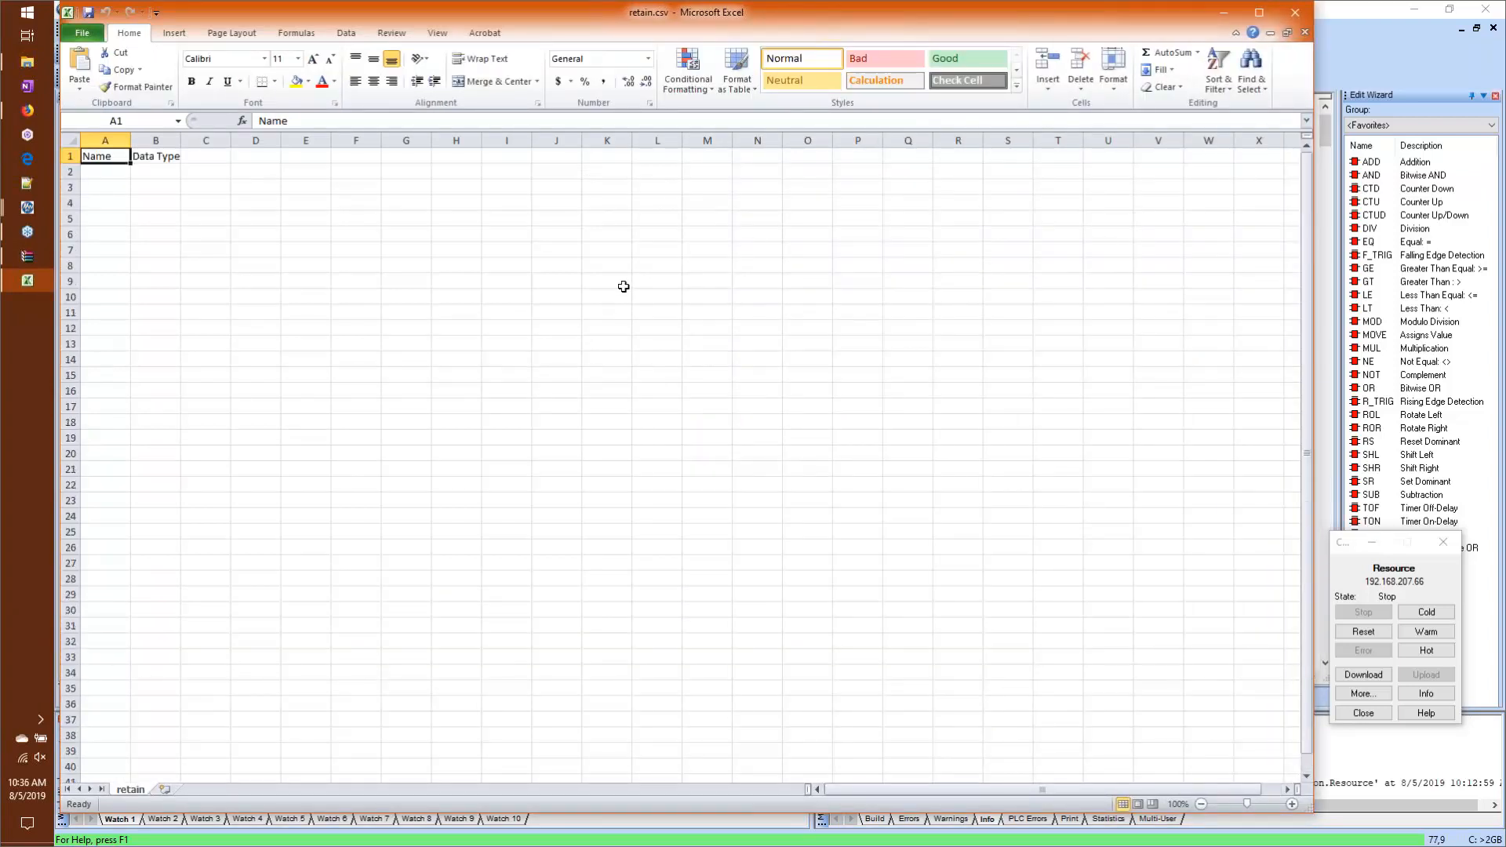
click(1296, 13)
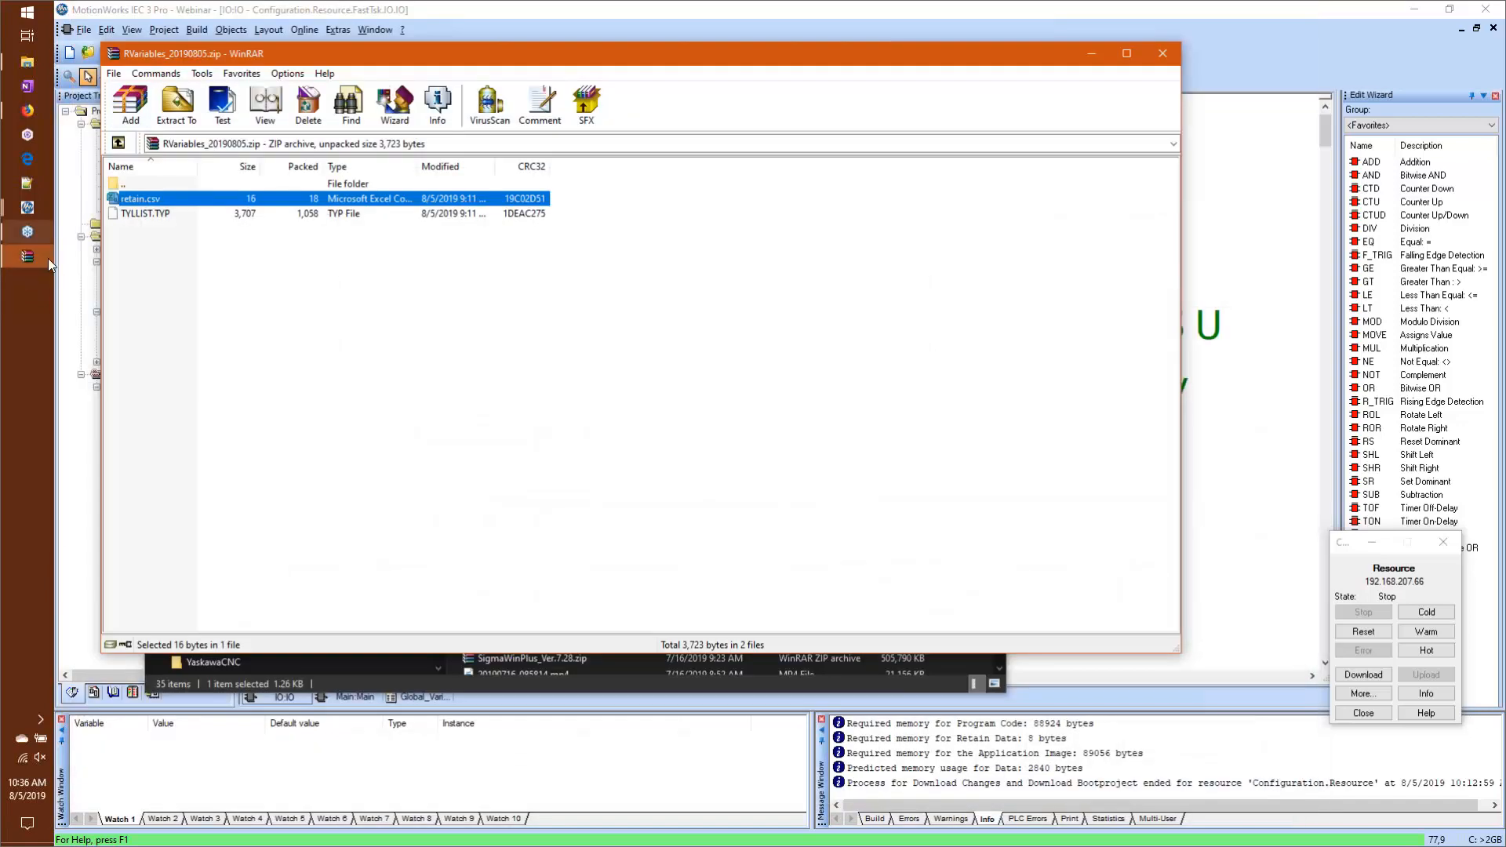
click(154, 213)
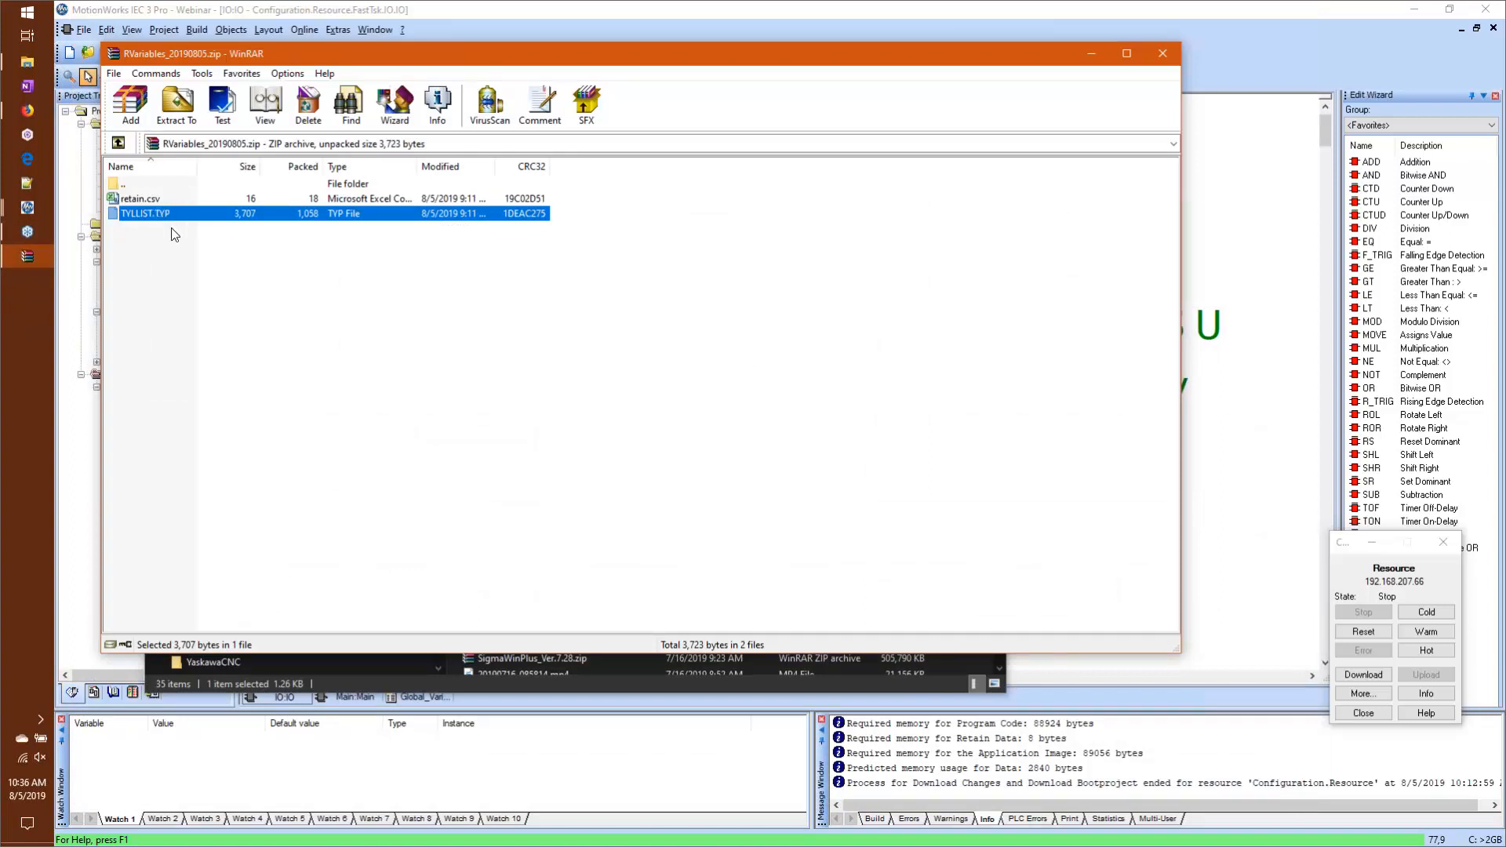
click(1162, 53)
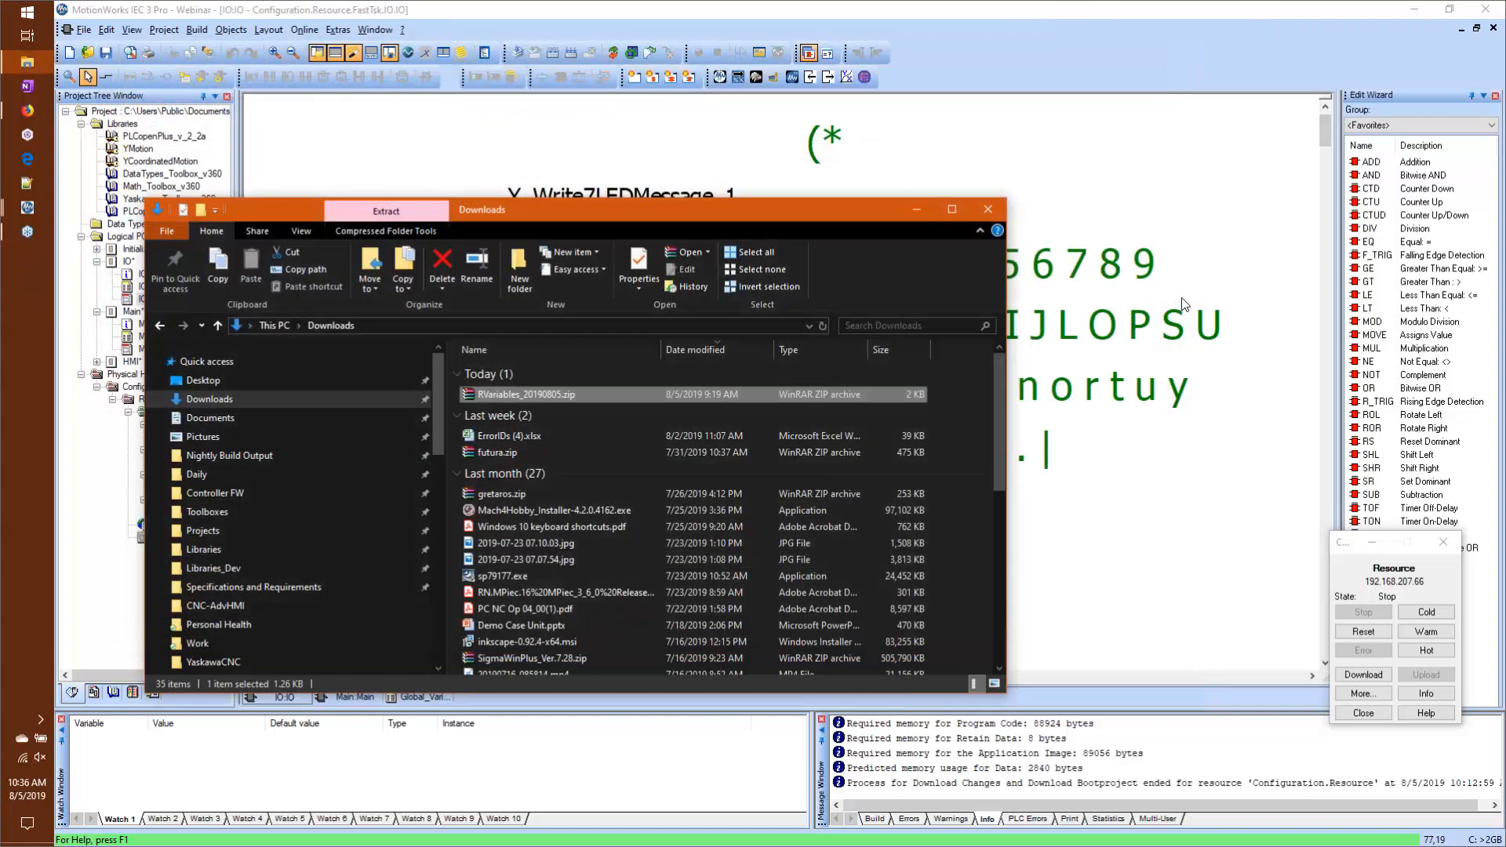